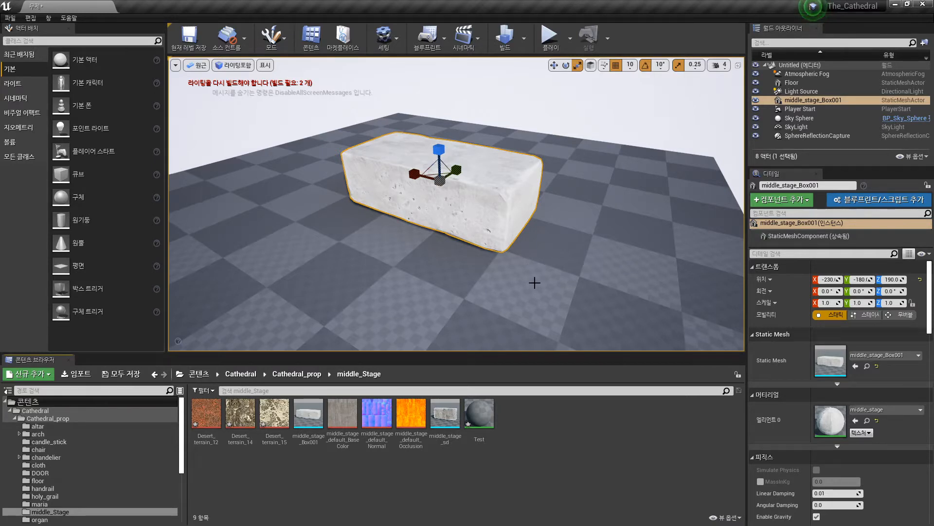
Assign the Test material to the selected box's material slot, then open that material for editing in a maximized Material Editor
left_click(480, 415)
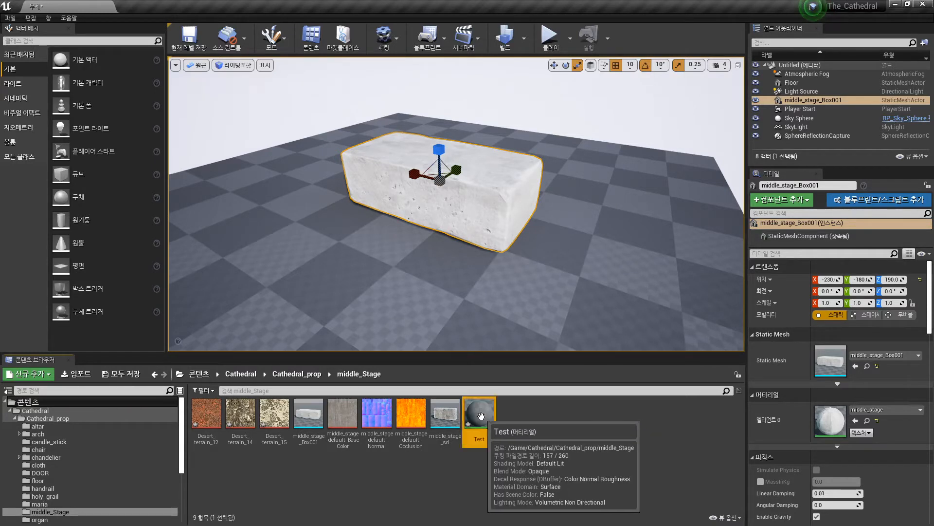
left_click_drag(481, 416, 825, 424)
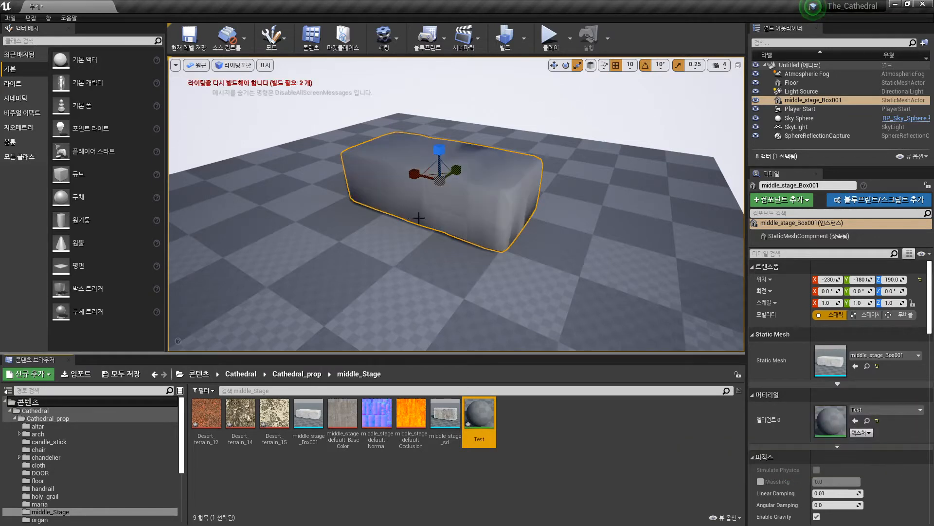
double_click(832, 415)
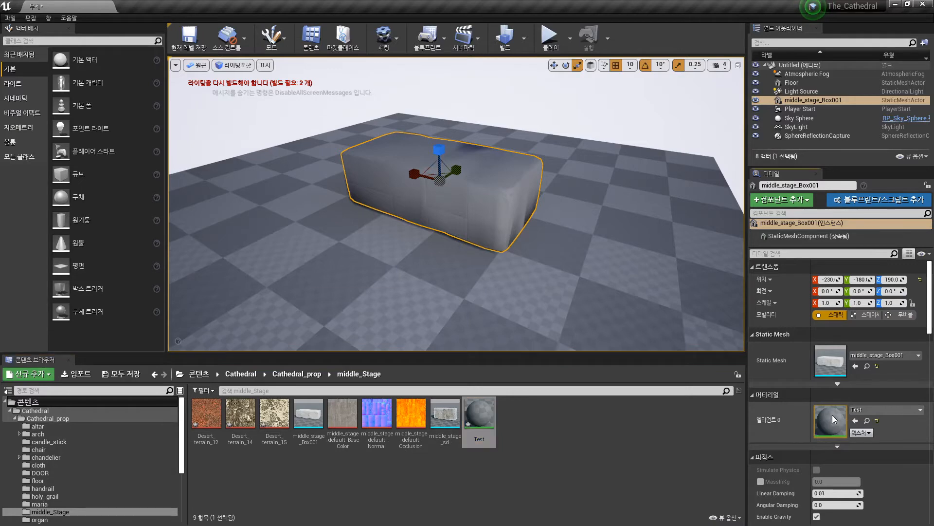
double_click(474, 56)
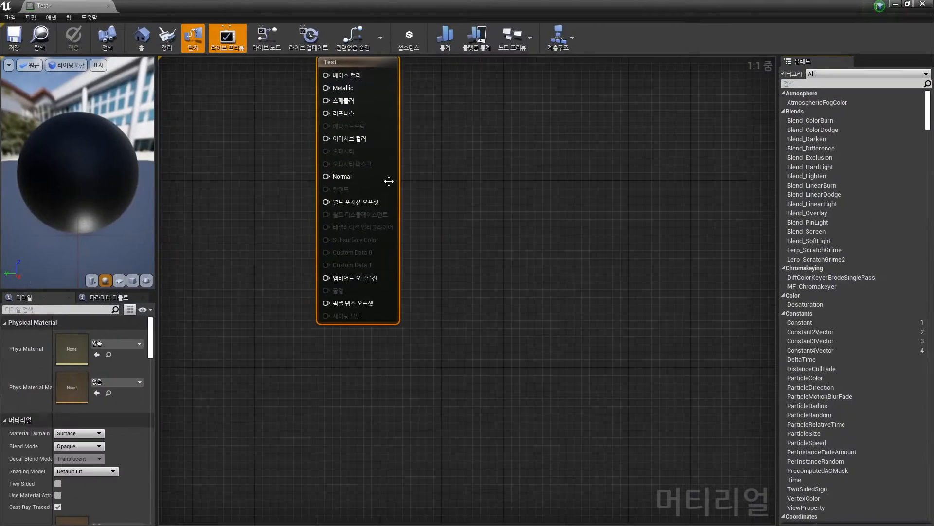
Add two Constant3Vector nodes to the graph and arrange them one above the other, well before the Test node
right_click_drag(352, 246, 440, 260)
scroll(399, 231, "down", 2)
right_click_drag(292, 198, 351, 235)
scroll(353, 235, "up", 2)
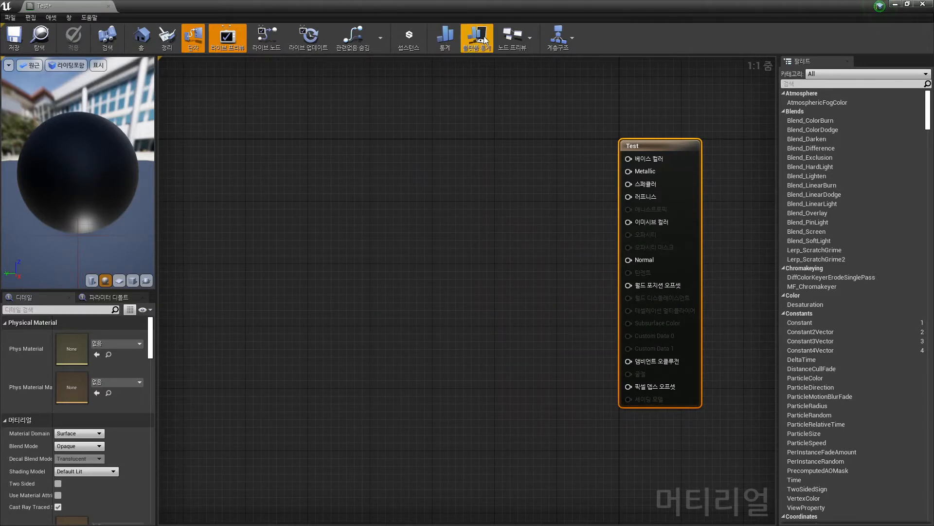
right_click_drag(441, 182, 436, 178)
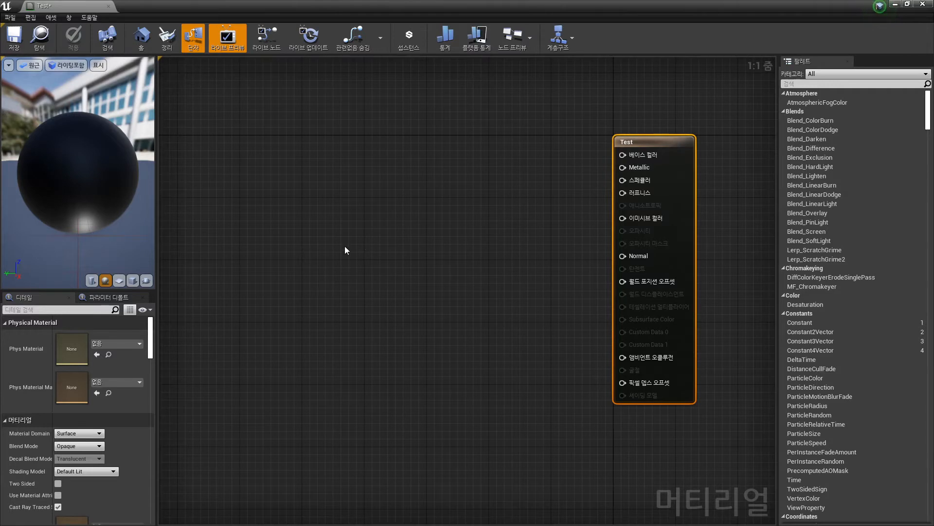
left_click(325, 151)
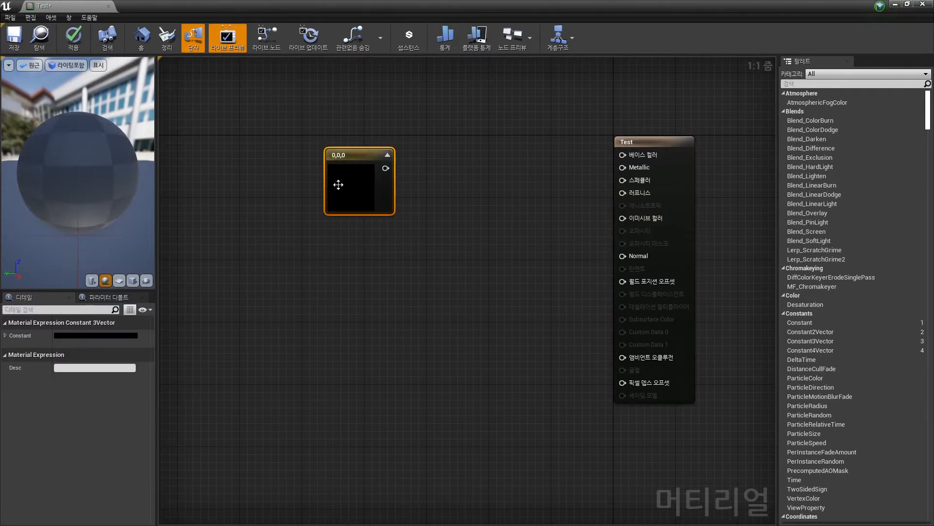
left_click(334, 244)
left_click_drag(365, 255, 319, 253)
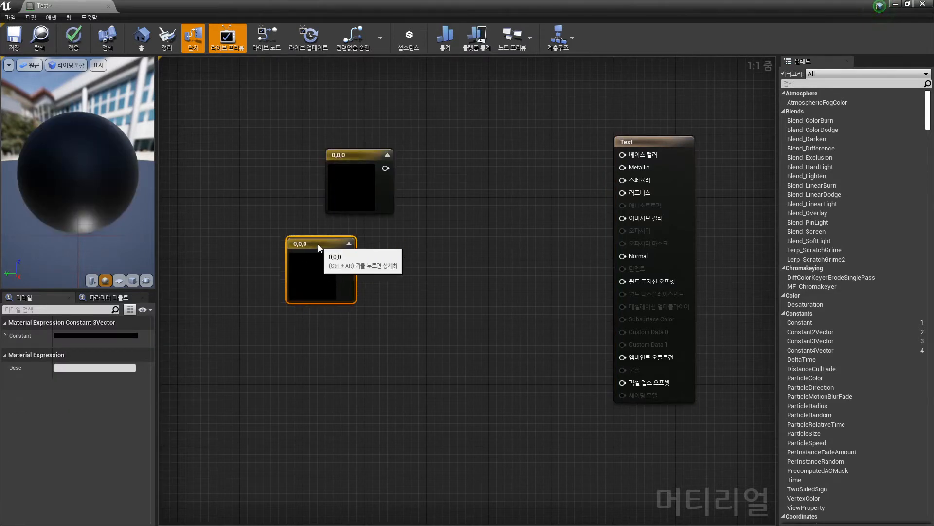
left_click_drag(350, 158, 303, 136)
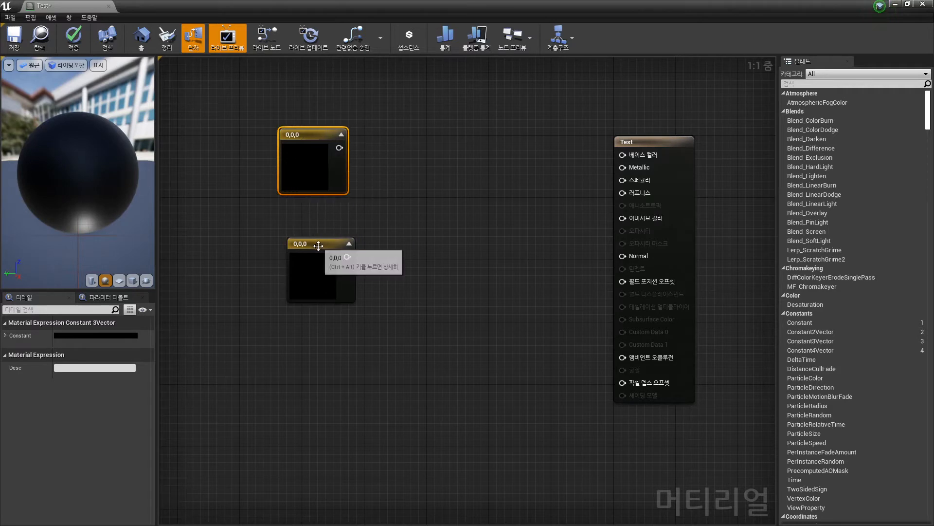
left_click_drag(335, 249, 320, 226)
Set the upper Constant3Vector's colour to pure red (1, 0, 0)
left_click(324, 176)
left_click(119, 335)
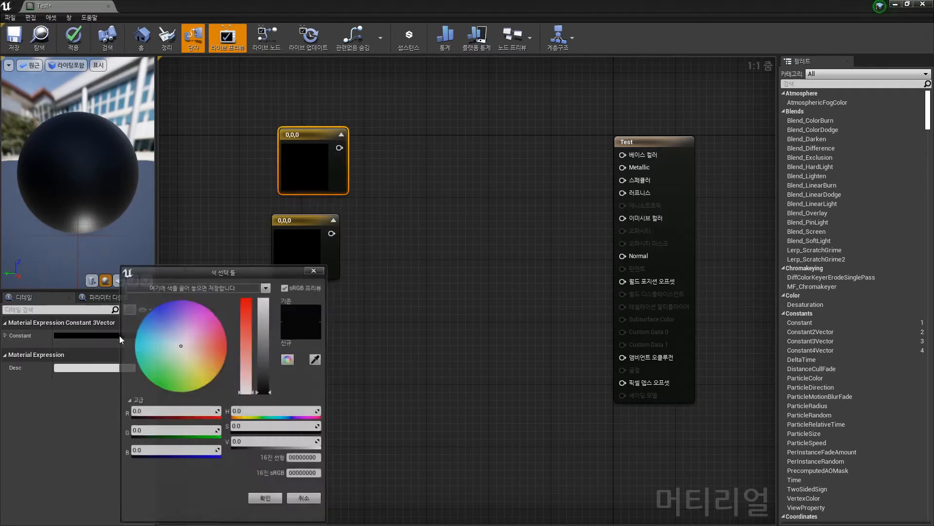
left_click_drag(266, 362, 267, 297)
left_click(266, 498)
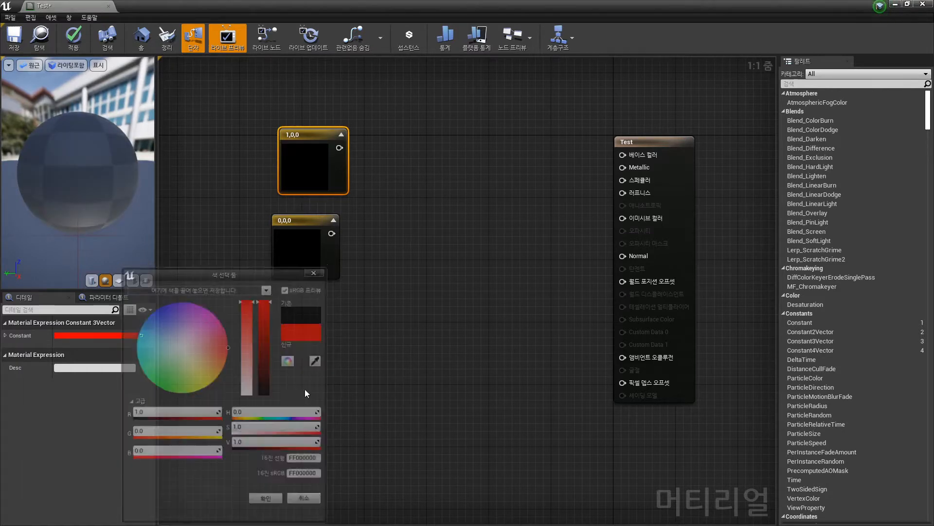
Set the lower Constant3Vector's colour to blue (R 0.013145, G 0, B 1) and align both colour nodes in a column
left_click(309, 251)
left_click(114, 336)
left_click(154, 306)
left_click_drag(264, 364, 267, 298)
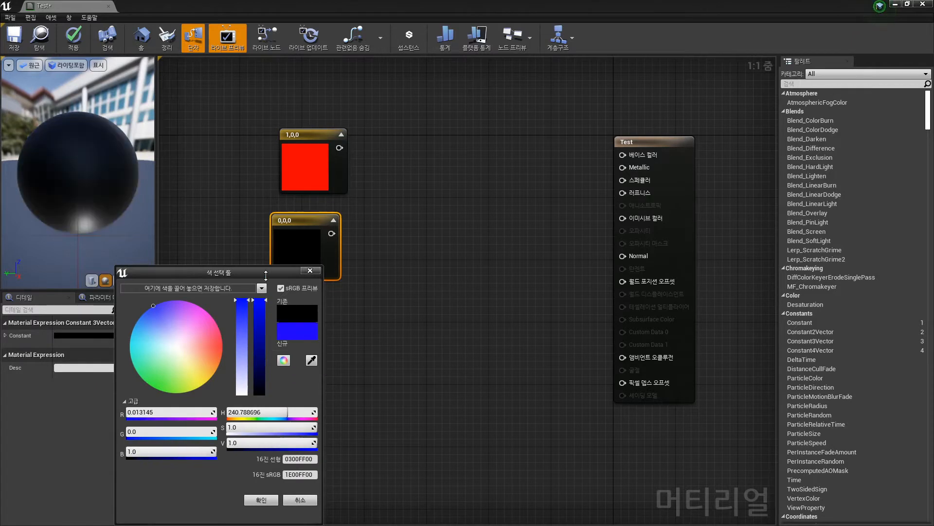
left_click(266, 500)
left_click_drag(303, 146, 284, 131)
left_click_drag(293, 222, 284, 212)
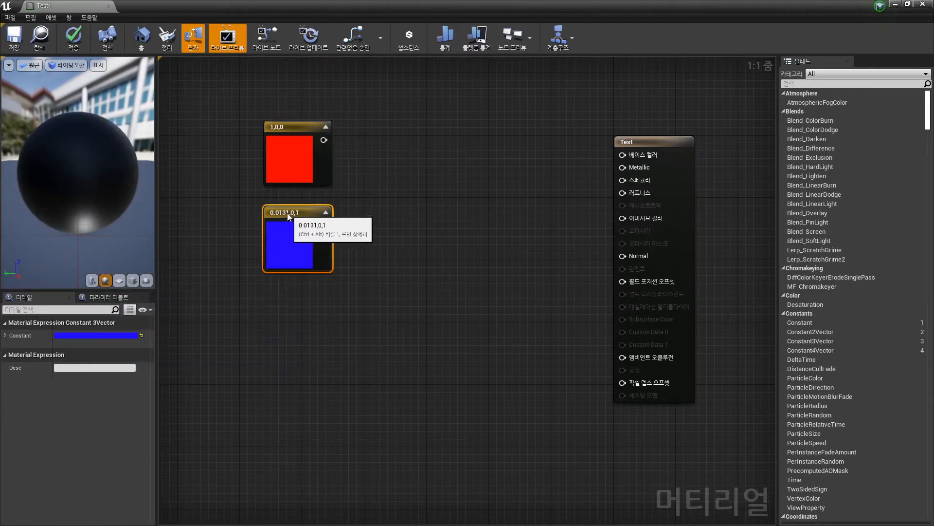
Add a LinearInterpolate node between the two colour constants and the Test node
left_click(385, 188)
right_click(408, 160)
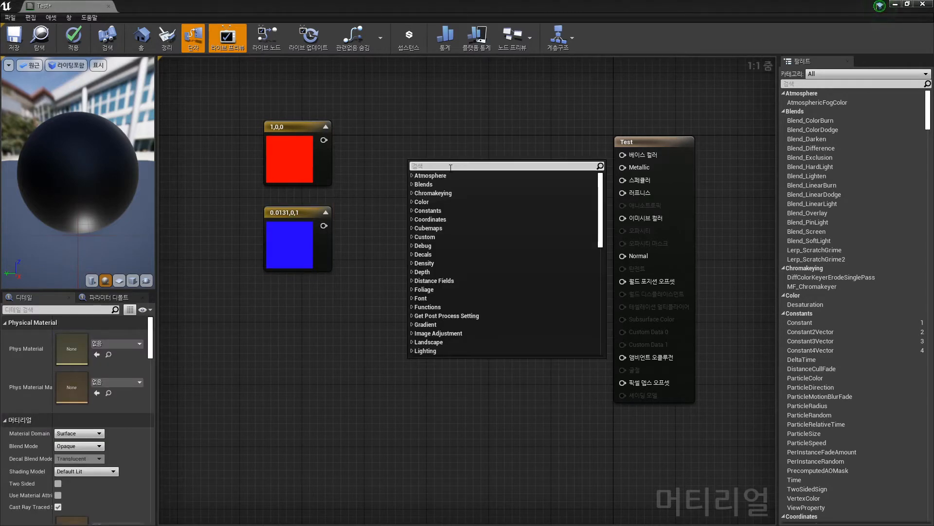
type("l")
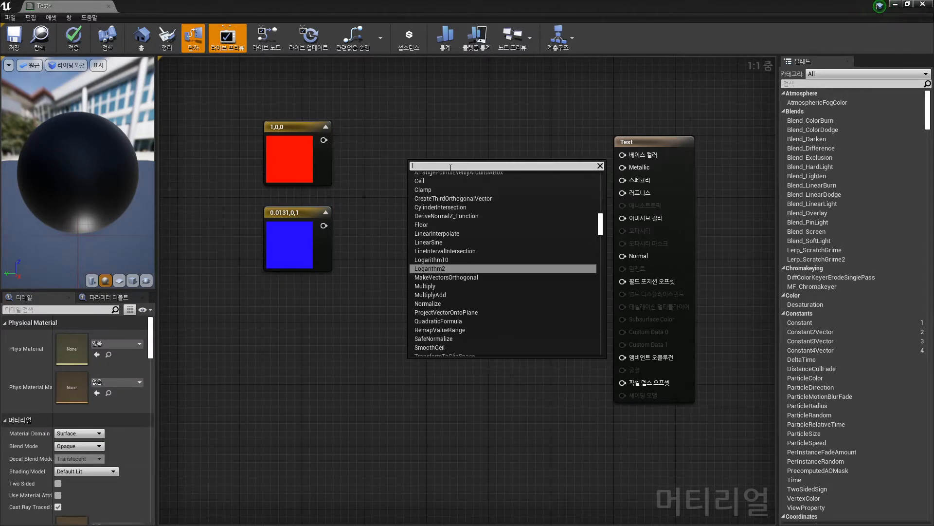
type("i")
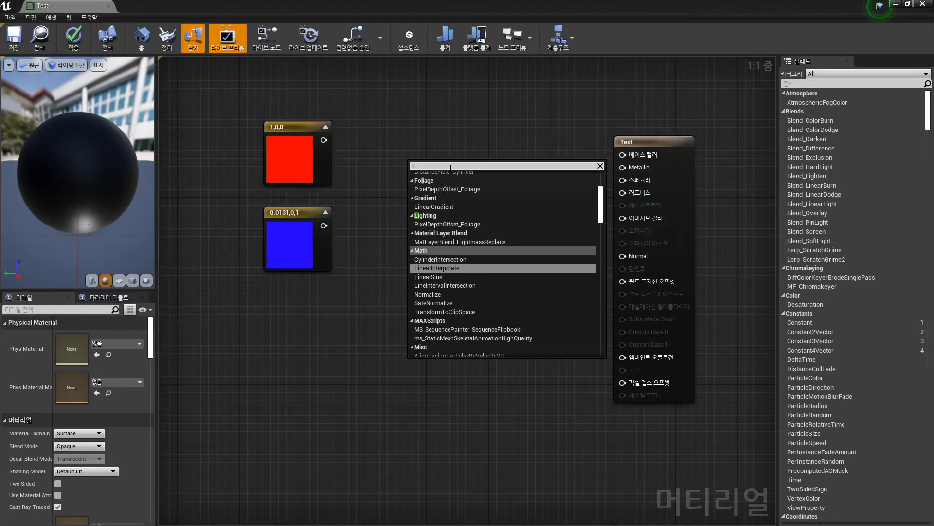
left_click(442, 267)
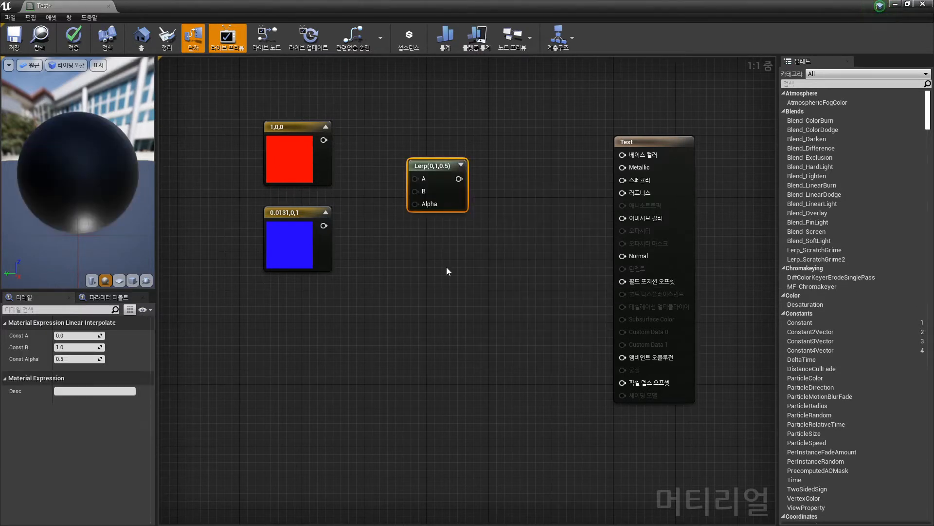
Place a second Lerp node below the first one and delete it again
key("l")
left_click(422, 235)
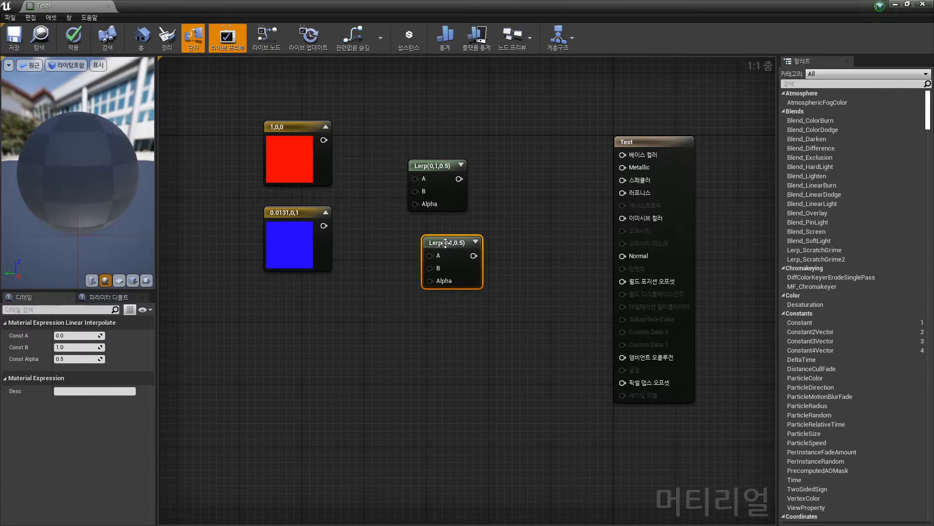
left_click_drag(450, 243, 437, 231)
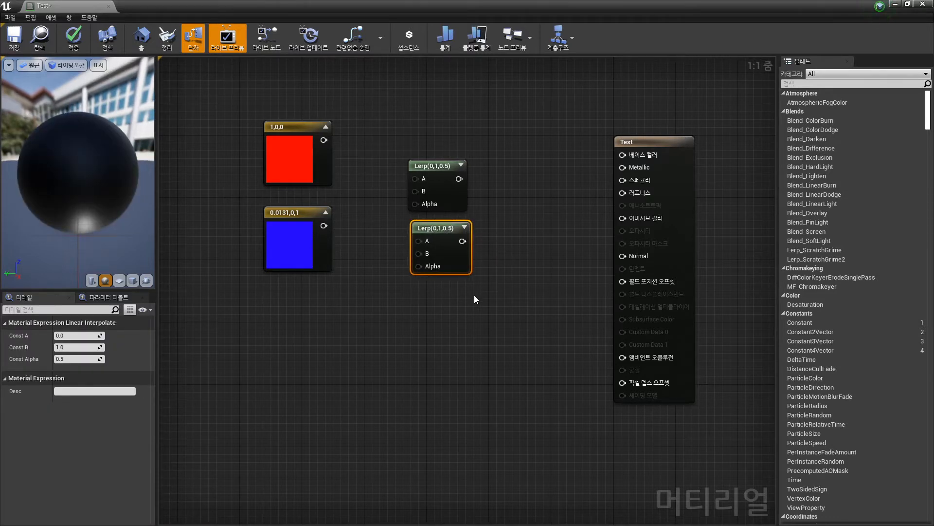
key("Delete")
Adjust the Lerp node's position and connect the red constant to its B input and the blue constant to its A input
mouse_move(427, 172)
left_mouse_down()
mouse_move(421, 164)
mouse_move(422, 174)
left_mouse_up()
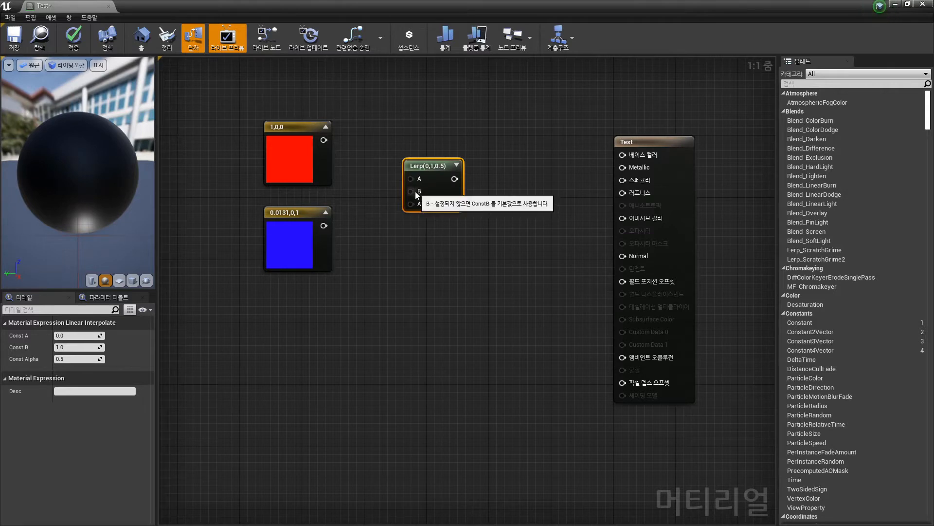
left_click_drag(432, 169, 434, 162)
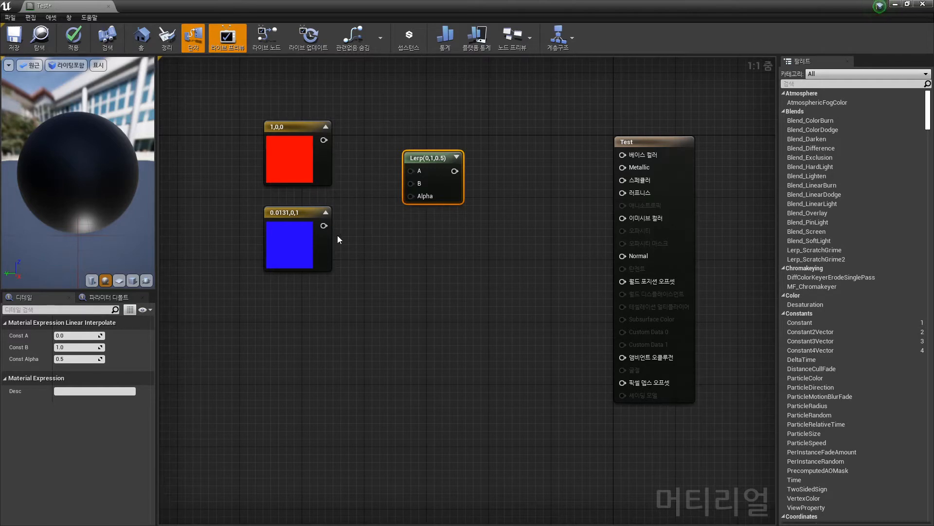
left_click_drag(325, 139, 410, 183)
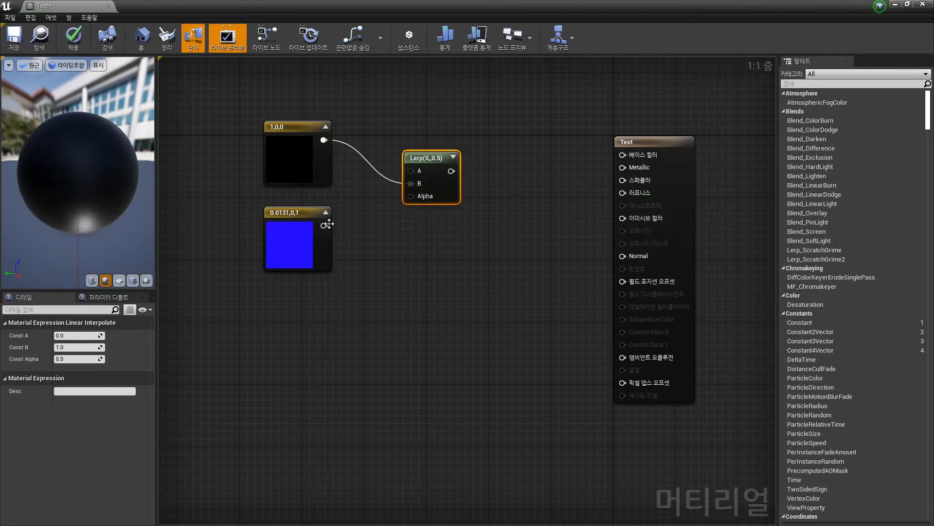
left_click_drag(323, 225, 411, 171)
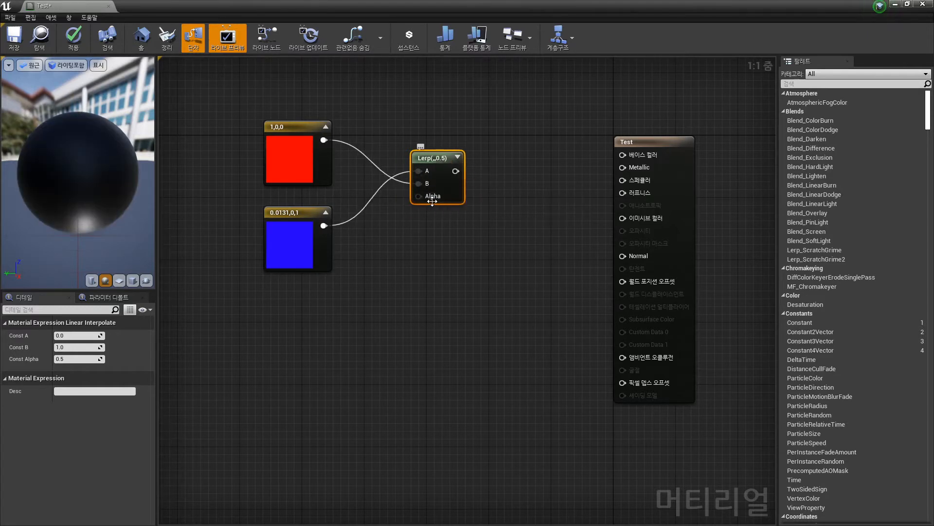
Add a VertexColor node and place it directly below the blue constant
right_click(381, 294)
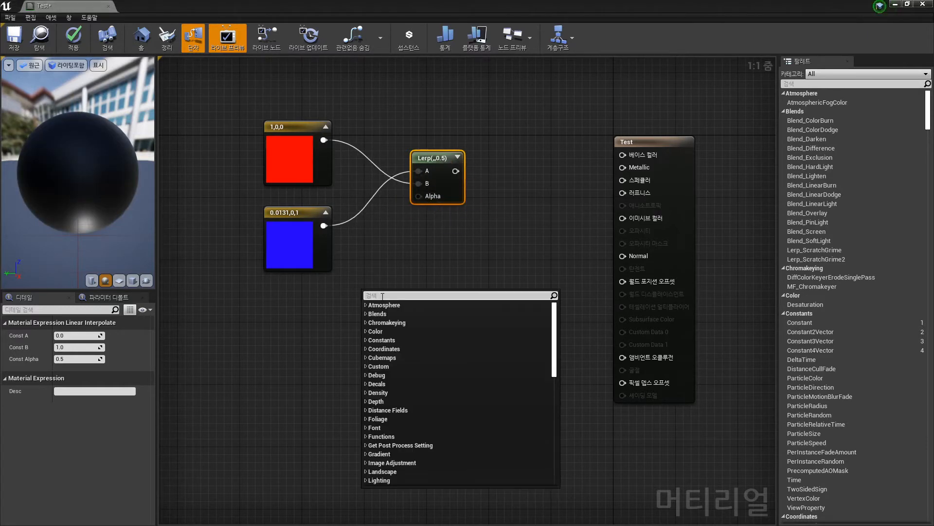
type("ver")
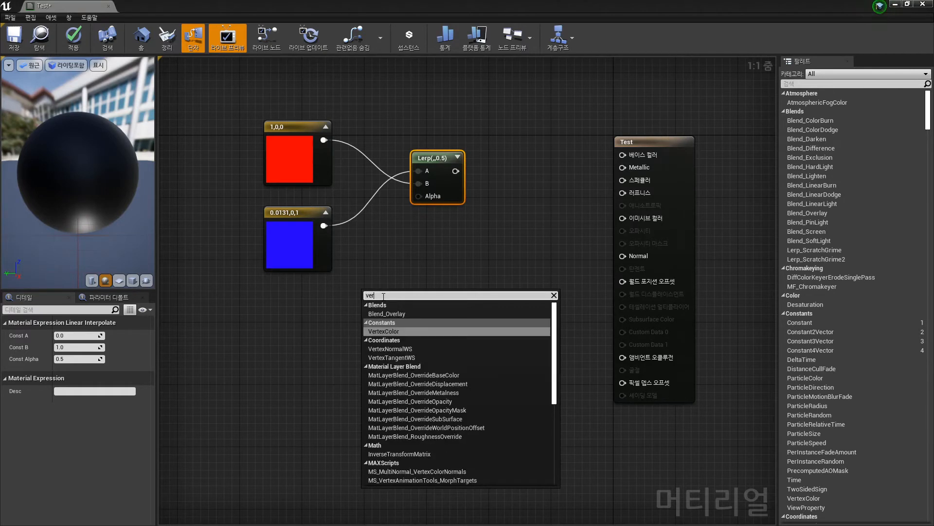
type("text")
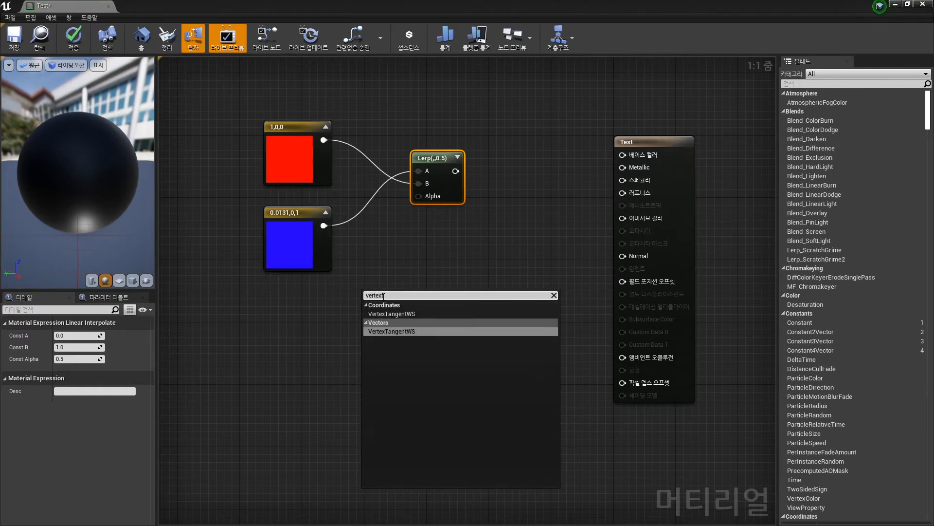
key("BackSpace")
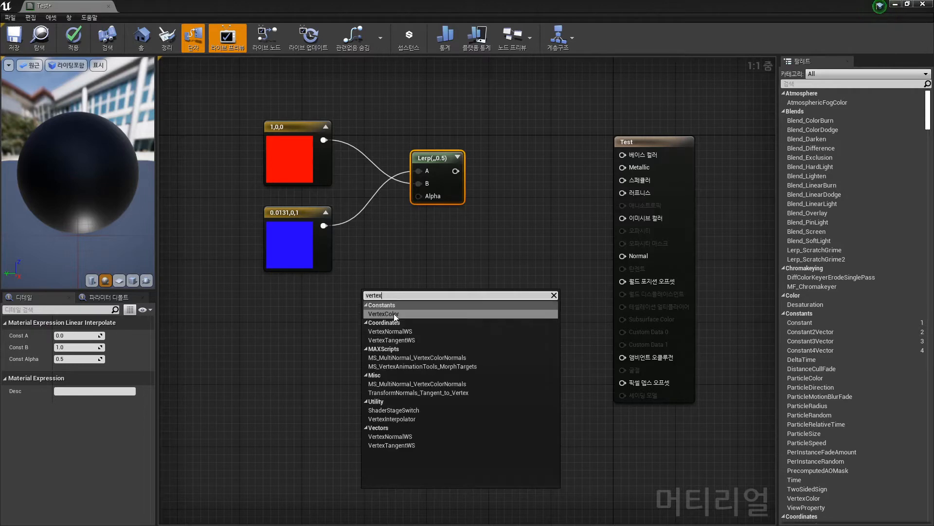
left_click(395, 313)
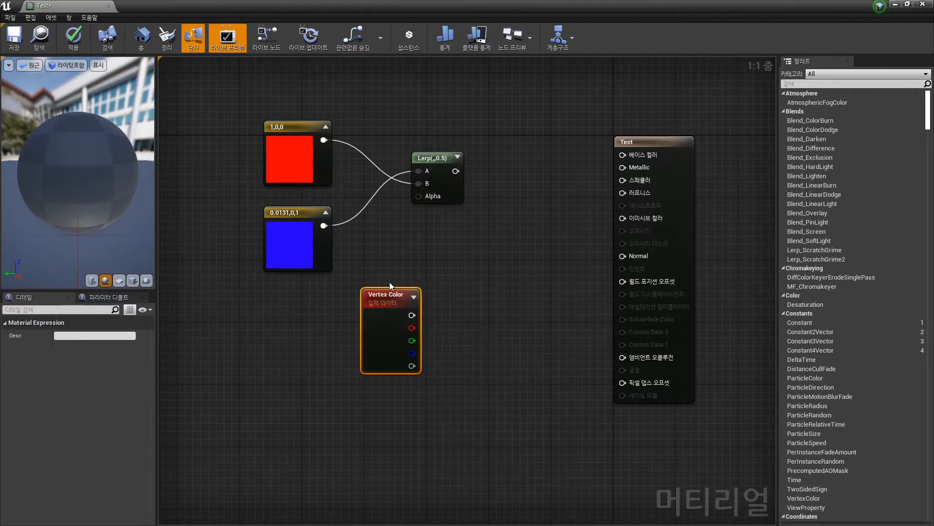
left_click_drag(417, 320, 318, 315)
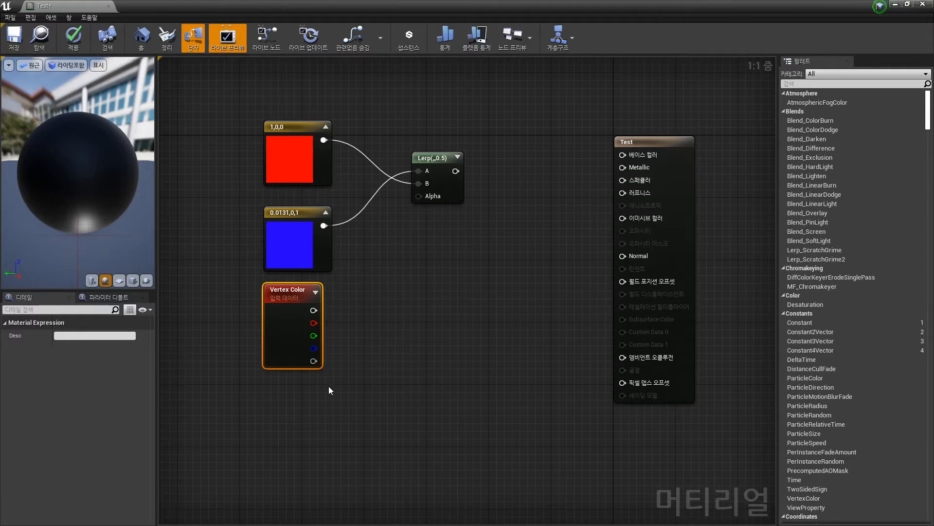
Connect the Vertex Color node's red channel output to the Lerp node's Alpha input
left_click_drag(314, 323, 412, 303)
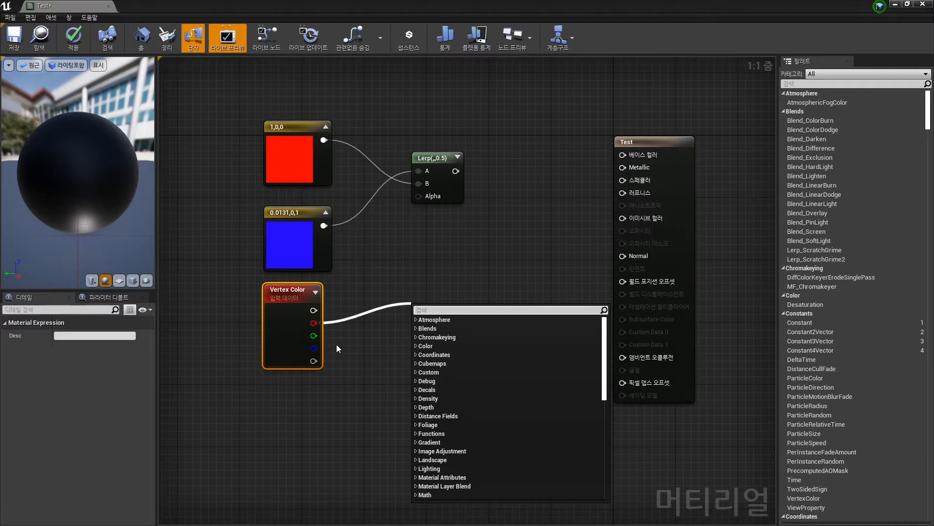
left_click(336, 343)
left_click_drag(315, 322, 430, 196)
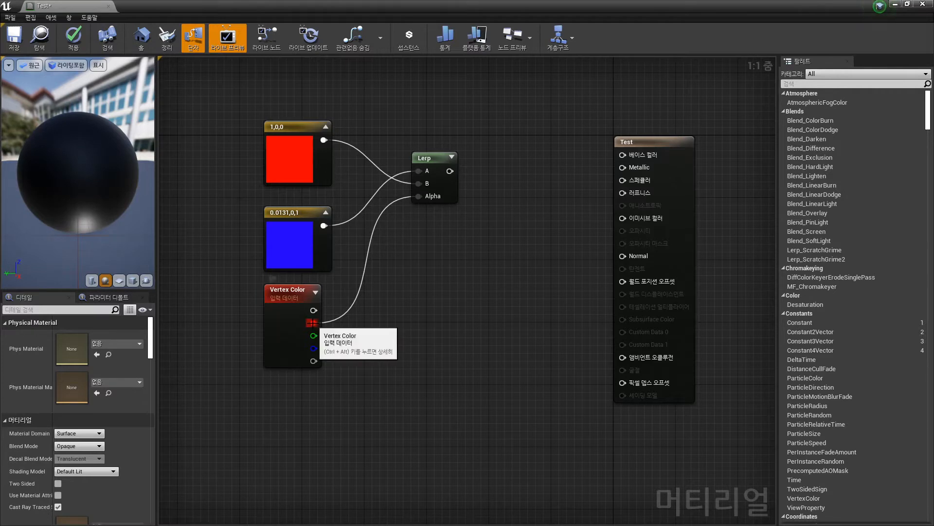
Connect the Lerp output to the Test material's Base Color input and apply the material changes
mouse_move(74, 201)
left_mouse_down()
mouse_move(170, 200)
mouse_move(78, 201)
left_mouse_up()
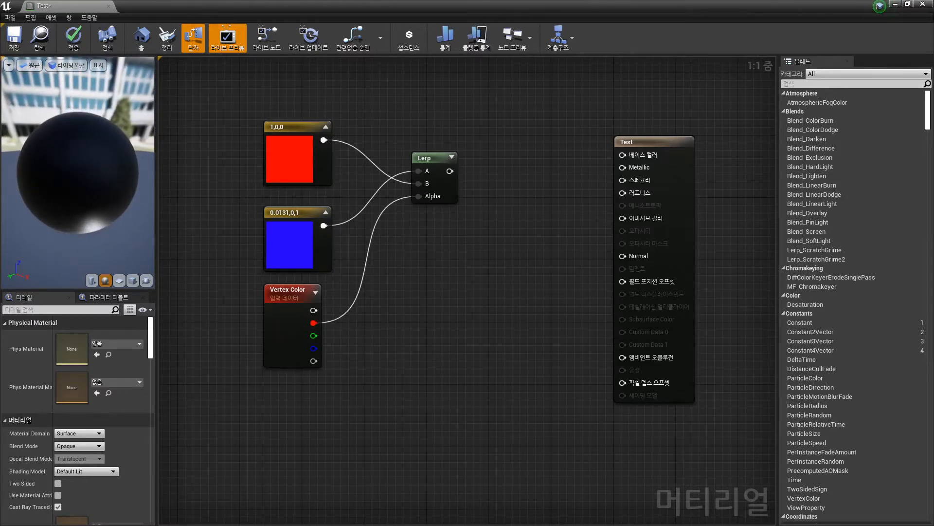
left_click_drag(451, 170, 628, 155)
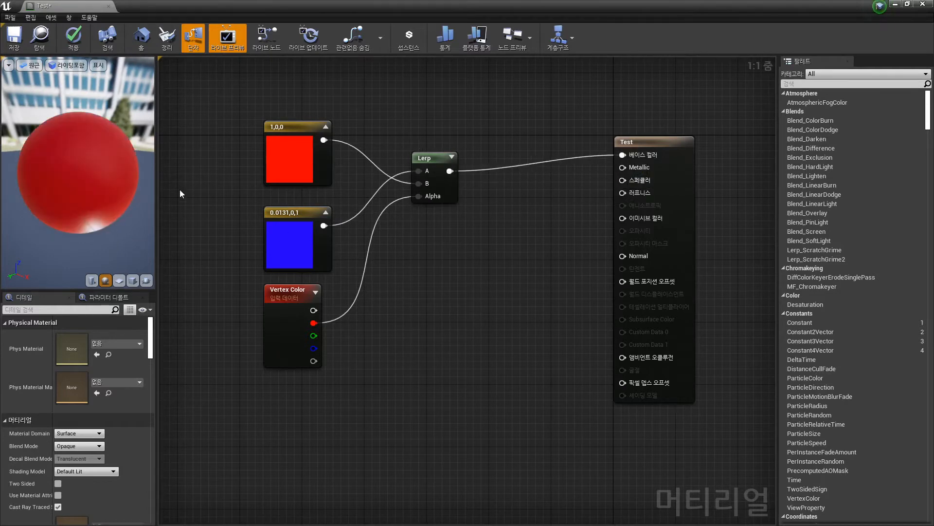
left_click_drag(62, 195, 7, 195)
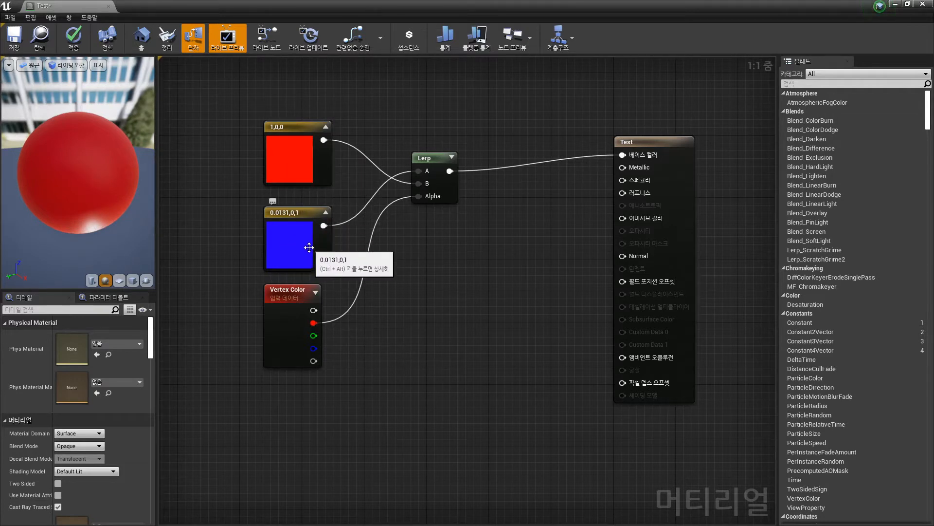
left_click(77, 43)
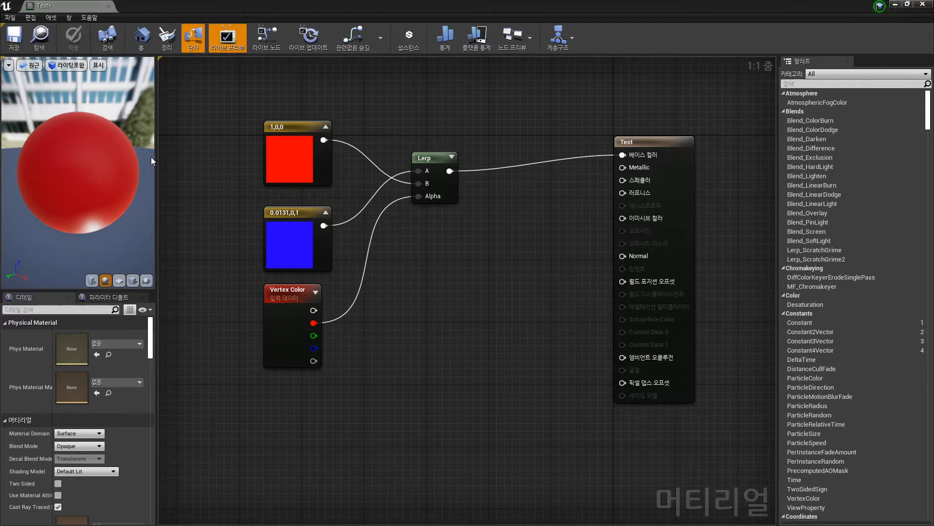
Move the two color constants, Lerp and Vertex Color nodes together away from the Test node, save the material and return to the level
right_click_drag(428, 220, 462, 269)
left_click_drag(486, 151, 360, 357)
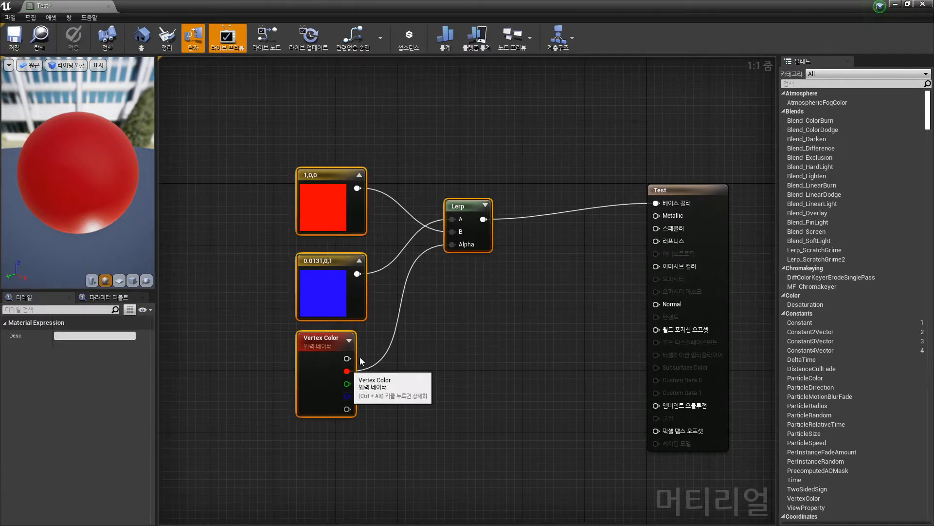
left_click_drag(458, 208, 427, 162)
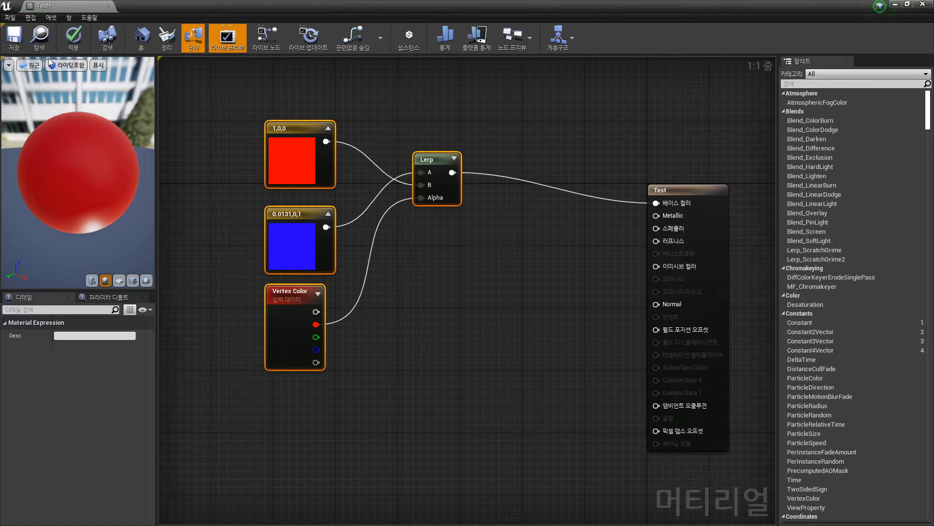
left_click(16, 38)
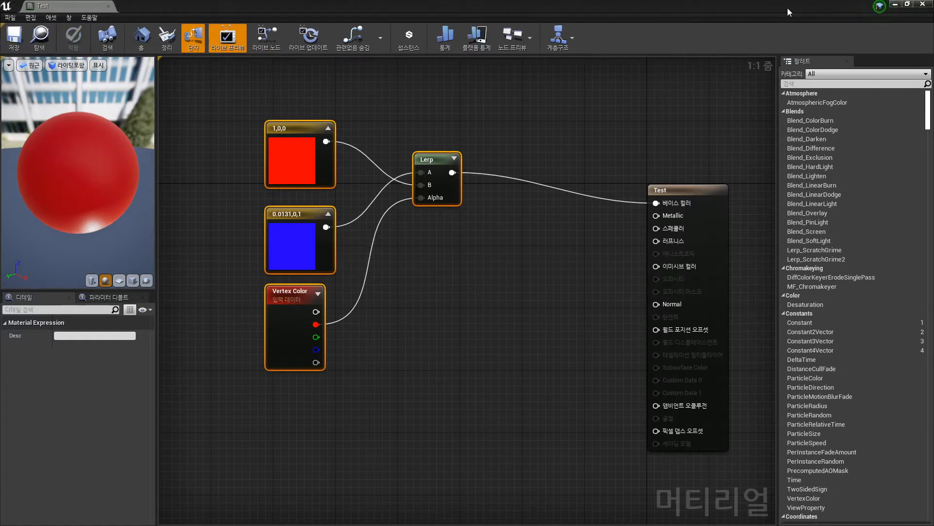
left_click(908, 4)
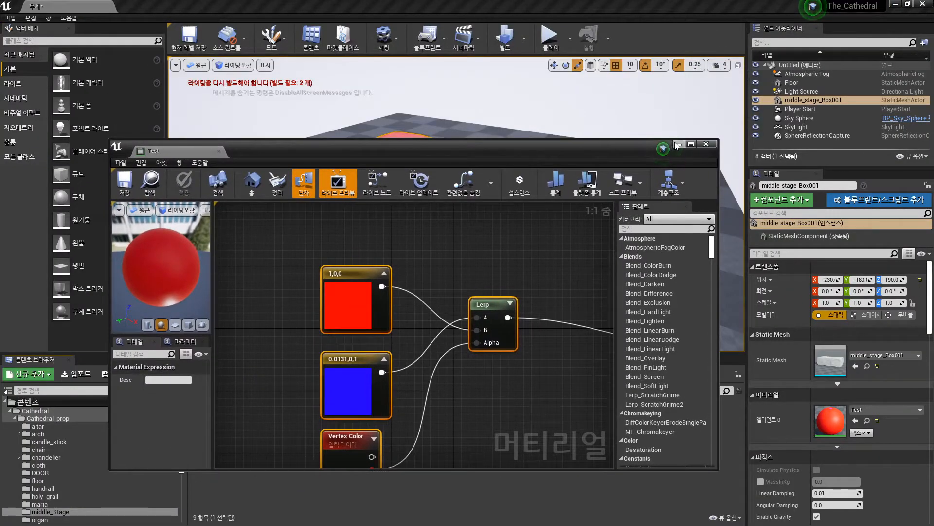
left_click(677, 144)
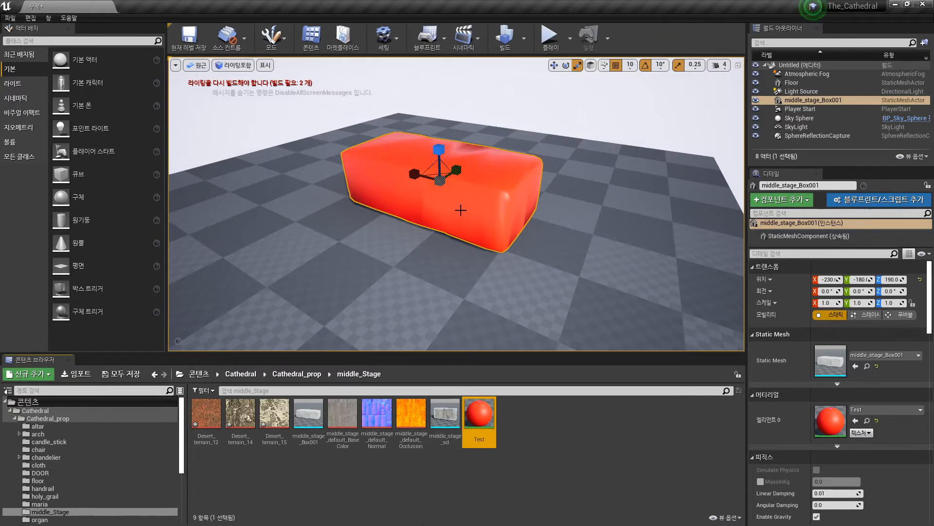
Switch the level editor to Mesh Paint mode and activate the vertex color Paint tool for the selected stone block
left_click(284, 43)
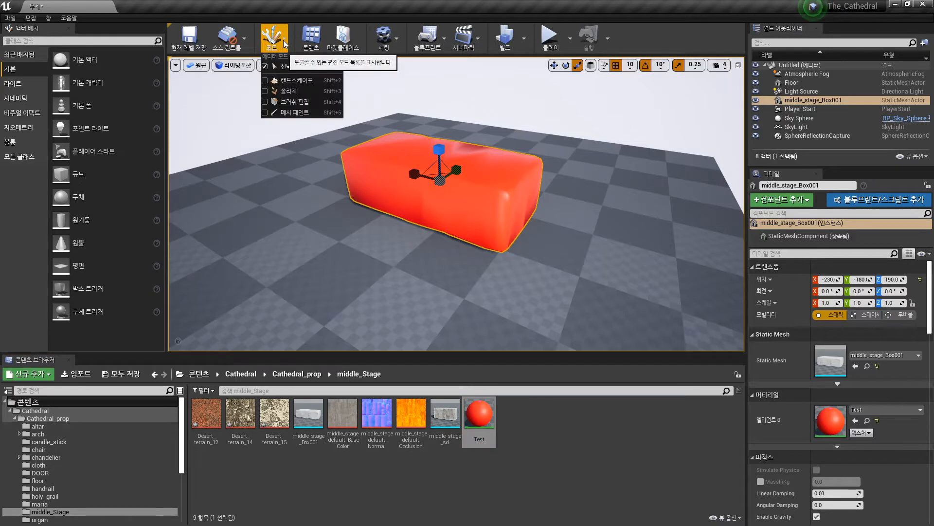
left_click(292, 113)
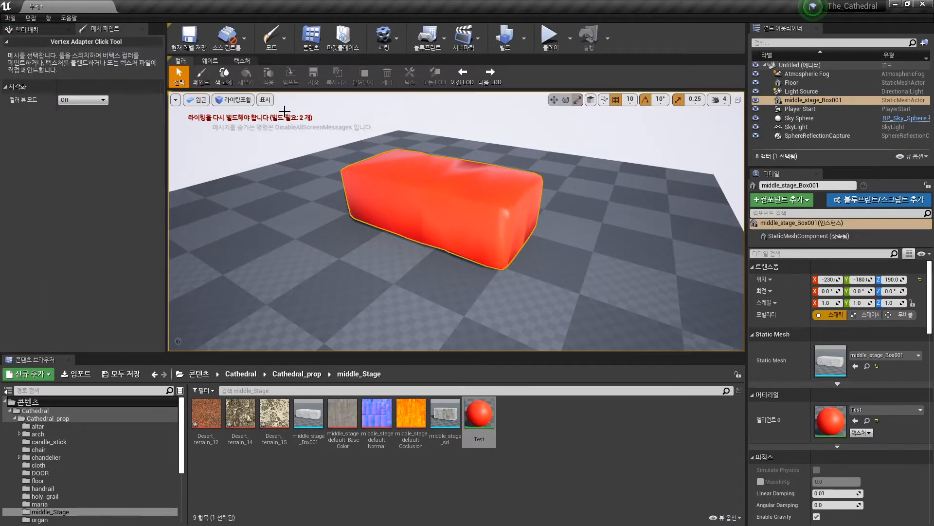
left_click(202, 77)
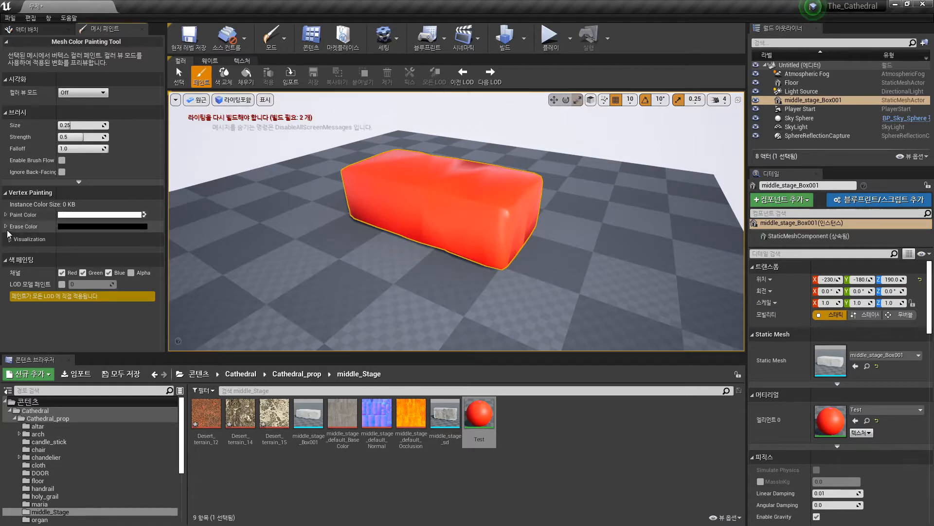
Check the paint and erase color components and restrict color painting to the Red channel by disabling Green and Blue
left_click(5, 215)
left_click(6, 215)
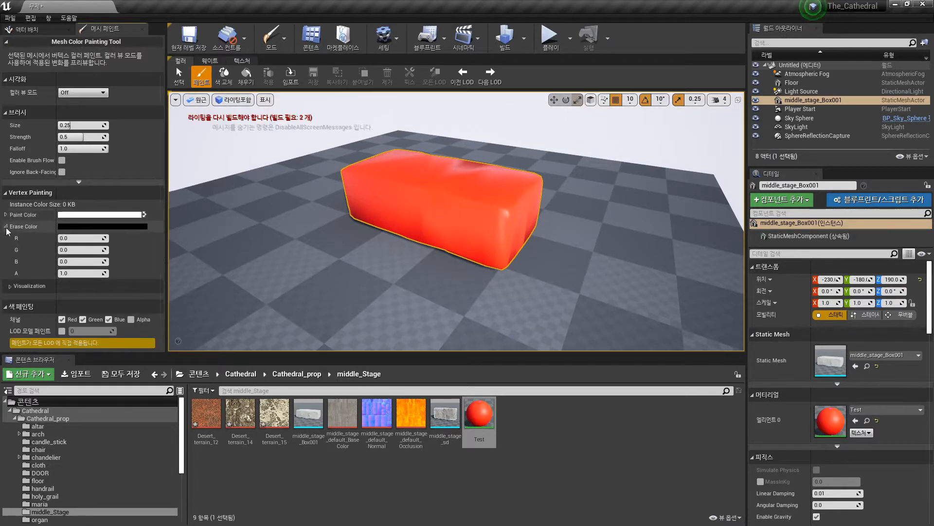
left_click(5, 226)
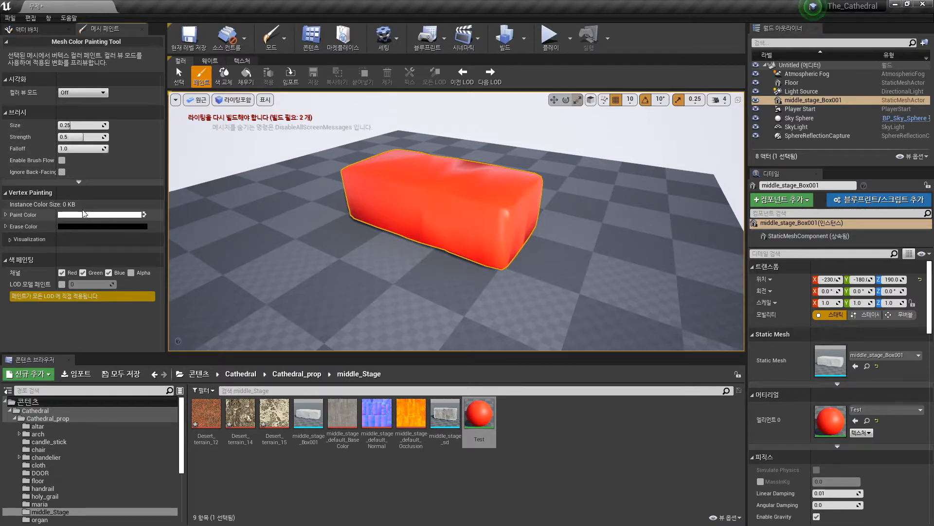
left_click(83, 273)
left_click(109, 273)
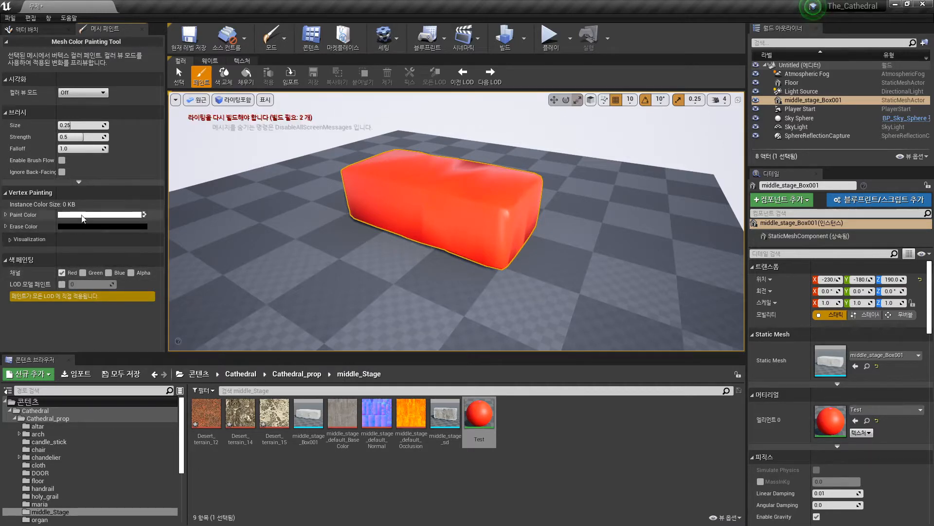
Enlarge the brush to 0.575 and paint the erase color onto the vertices at the block's shadowed end
scroll(381, 192, "up", 2)
mouse_move(333, 213)
right_mouse_down()
mouse_move(362, 216)
mouse_move(389, 248)
right_mouse_up()
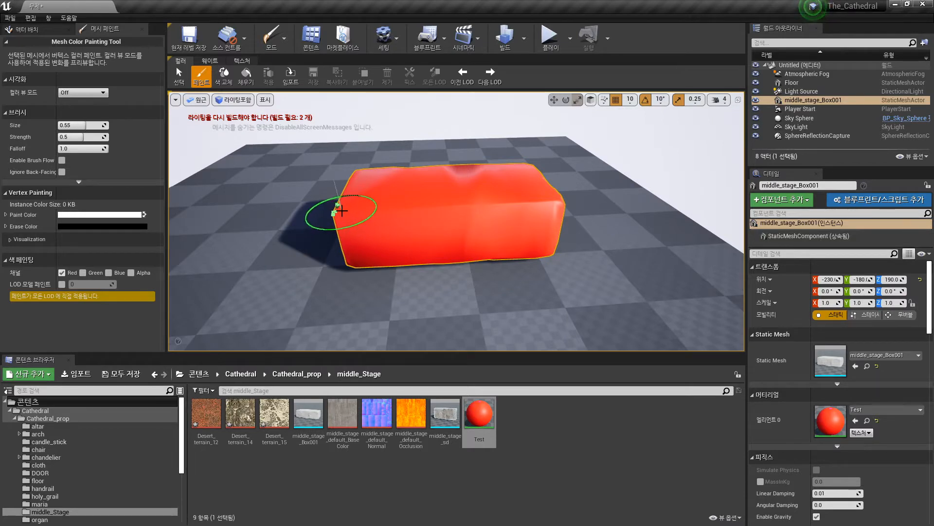
left_click_drag(352, 217, 344, 220)
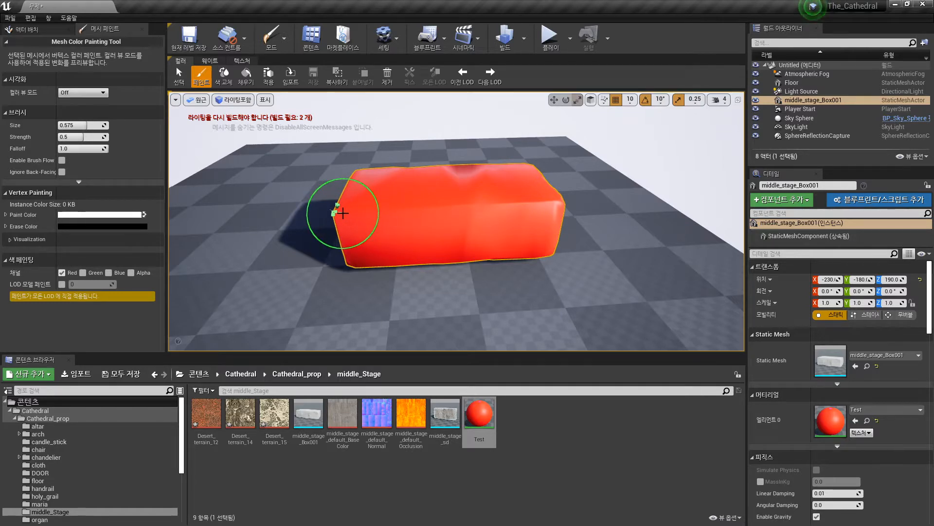
left_click_drag(338, 215, 339, 209)
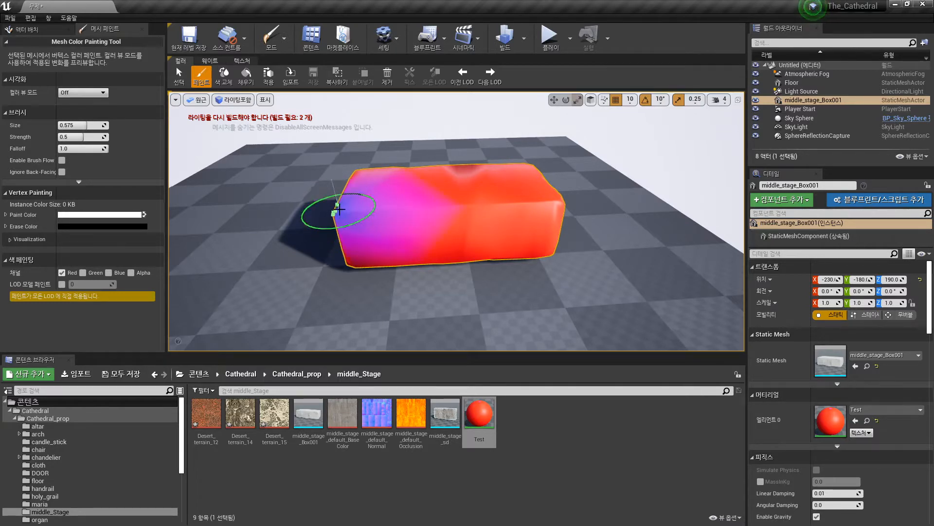
right_click_drag(468, 252, 511, 255)
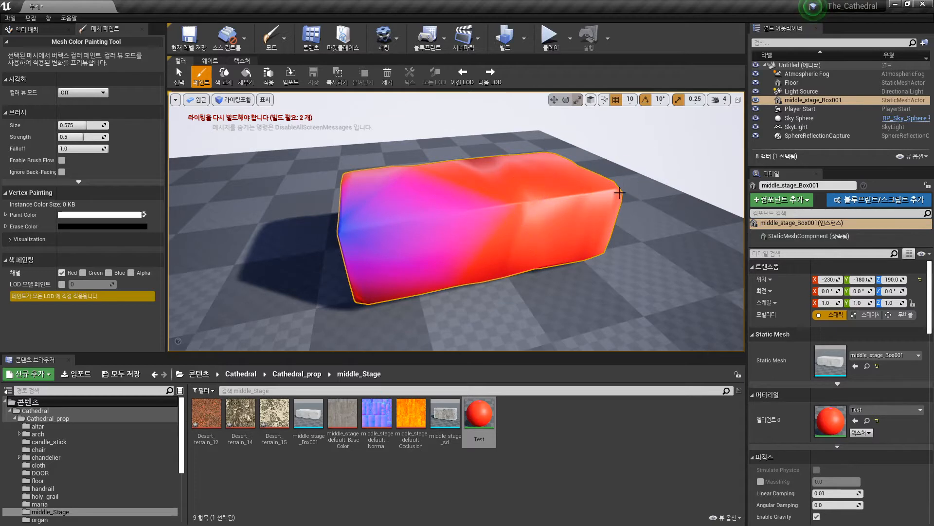
Examine the block's vertex layout in Brush Wireframe view and return the viewport to Lit view
left_click(240, 102)
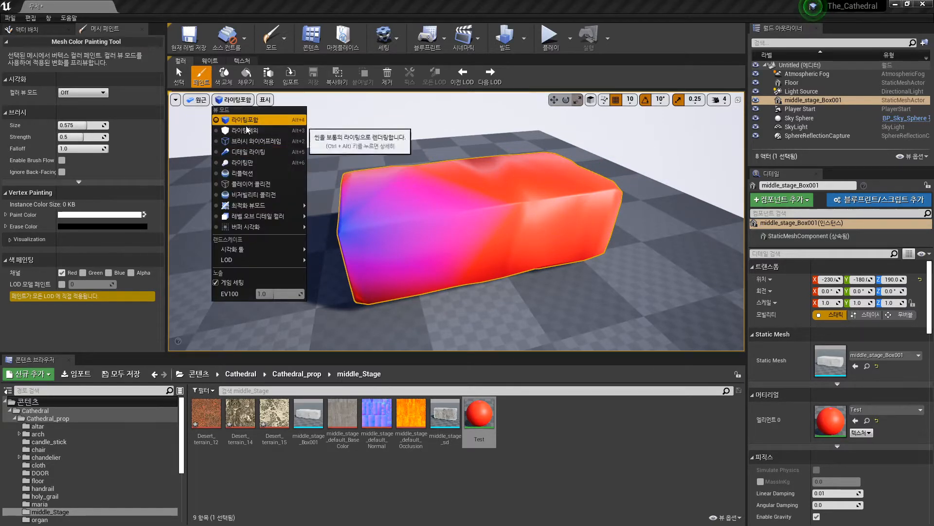
left_click(251, 141)
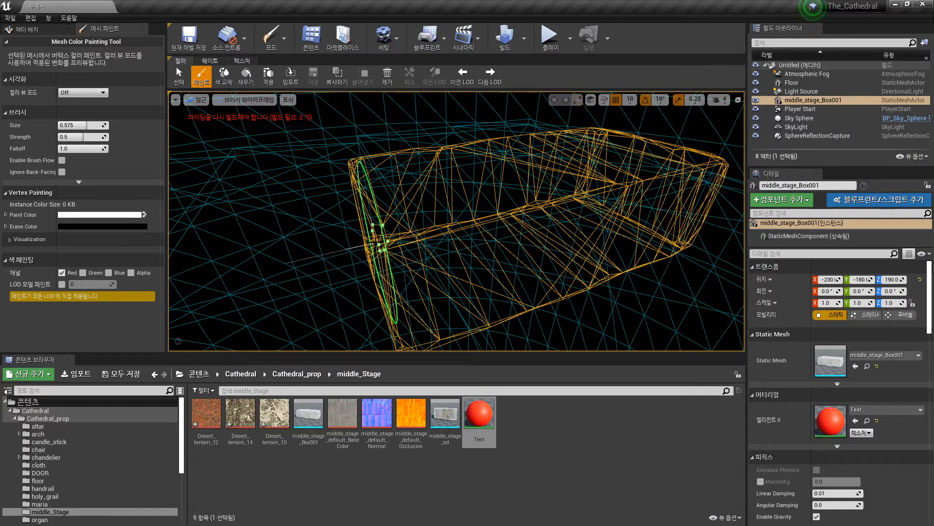
left_click(238, 100)
left_click(240, 120)
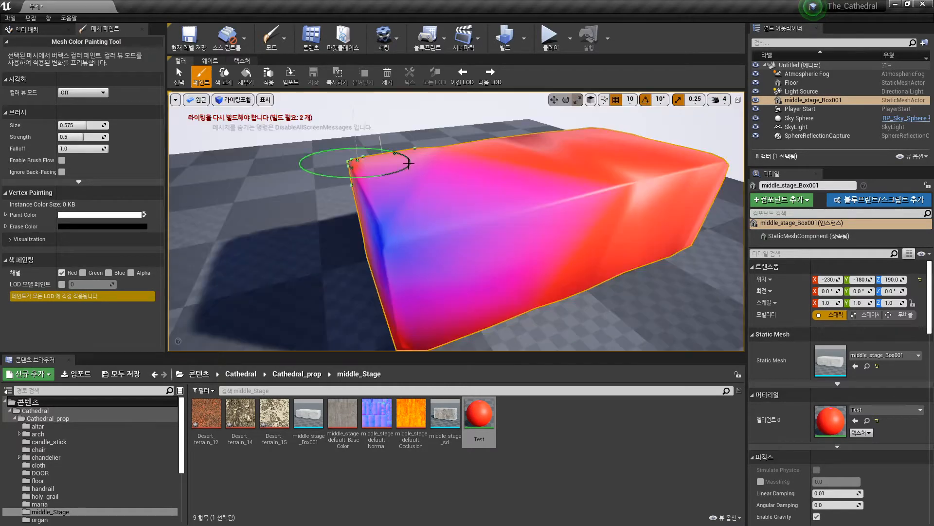
Reduce the brush size to 0.125 and paint over individual vertices around the block's blue corner
right_click_drag(528, 187, 511, 214)
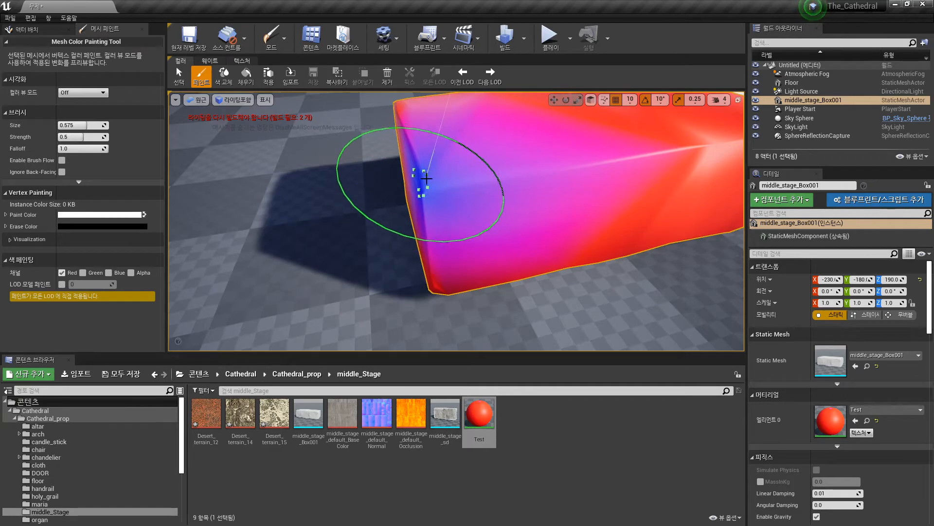
mouse_move(424, 175)
right_mouse_down()
mouse_move(507, 161)
mouse_move(471, 227)
mouse_move(481, 240)
mouse_move(508, 161)
right_mouse_up()
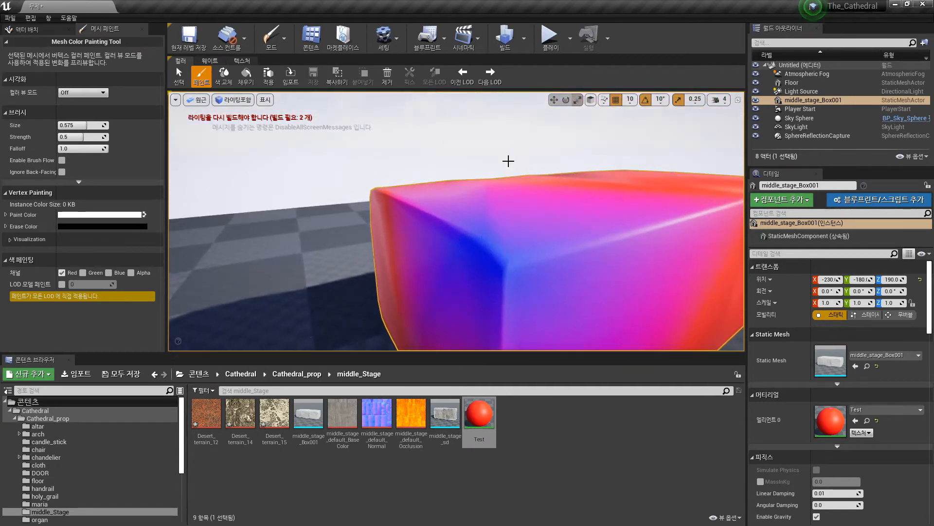
right_click_drag(498, 243, 506, 169)
key("bracketright")
mouse_move(517, 136)
right_mouse_down()
mouse_move(485, 321)
mouse_move(523, 327)
right_mouse_up()
mouse_move(535, 224)
left_mouse_down()
mouse_move(509, 209)
mouse_move(454, 240)
mouse_move(465, 220)
left_mouse_up()
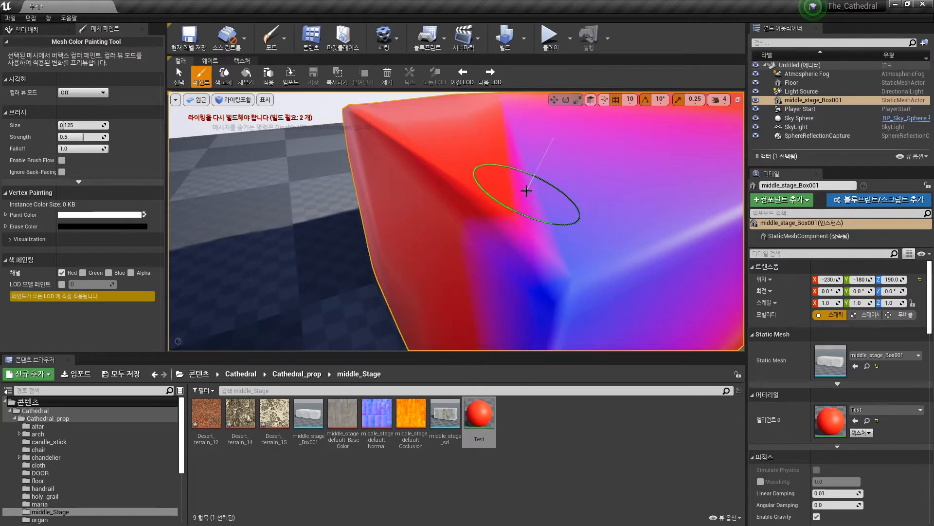
mouse_move(546, 185)
right_mouse_down()
mouse_move(456, 206)
mouse_move(371, 190)
mouse_move(386, 192)
right_mouse_up()
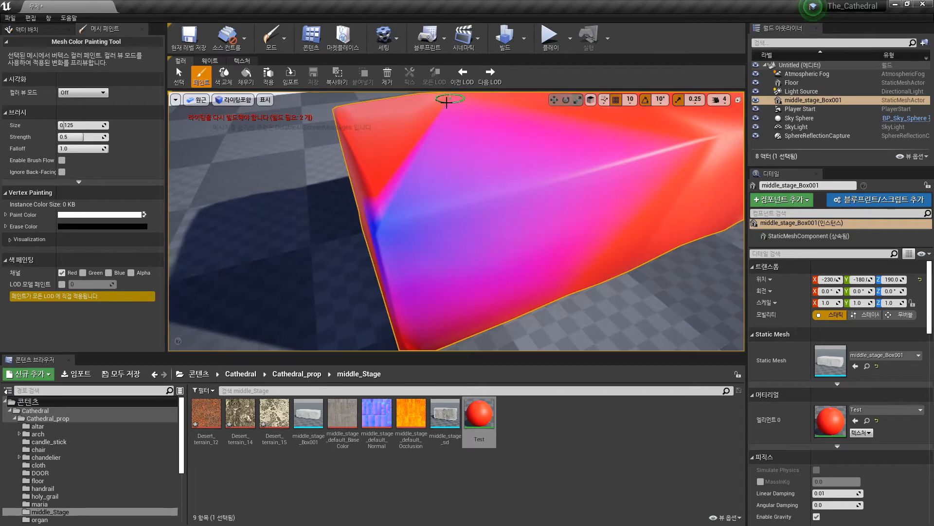
mouse_move(473, 239)
right_mouse_down()
mouse_move(456, 285)
mouse_move(459, 245)
right_mouse_up()
left_click_drag(367, 228, 375, 237)
mouse_move(501, 257)
right_mouse_down()
mouse_move(482, 253)
mouse_move(509, 250)
mouse_move(511, 273)
right_mouse_up()
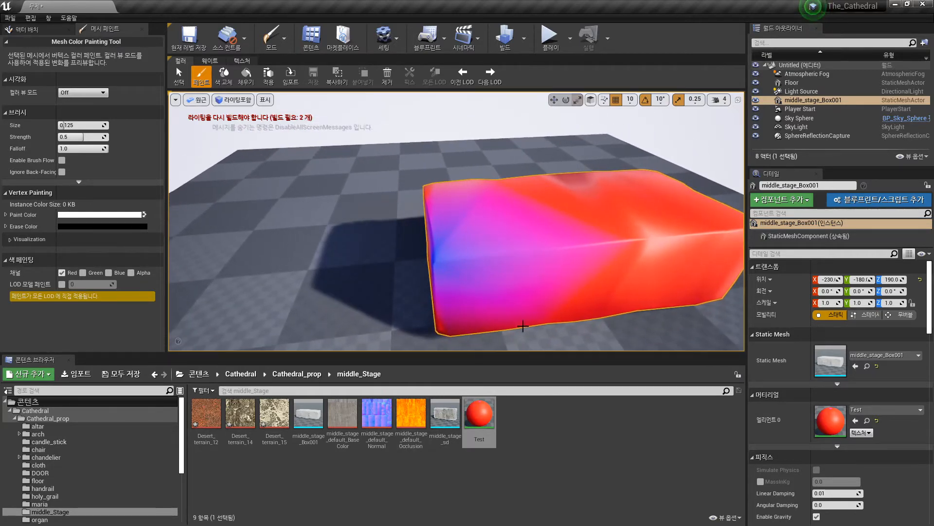
Reopen the Test material and move the red and blue constants farther from the Lerp node to make room
double_click(482, 414)
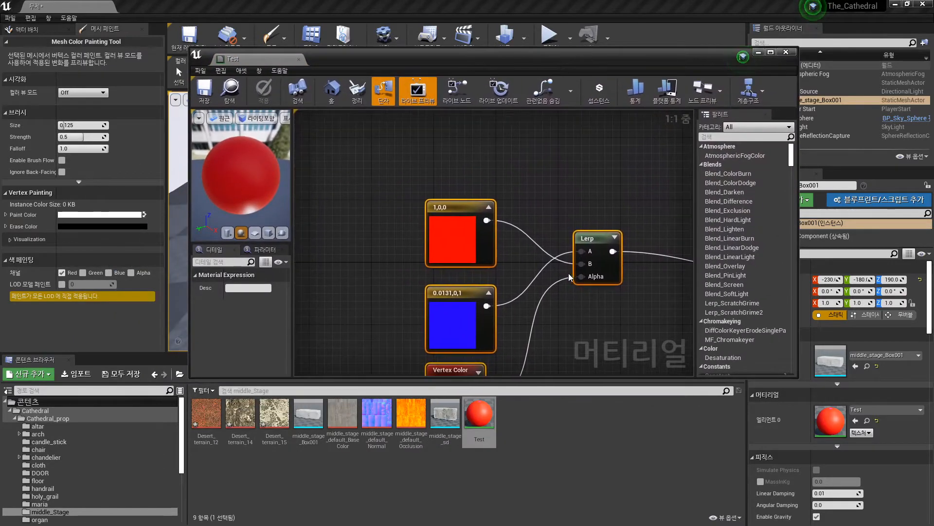
left_click_drag(547, 241, 397, 179)
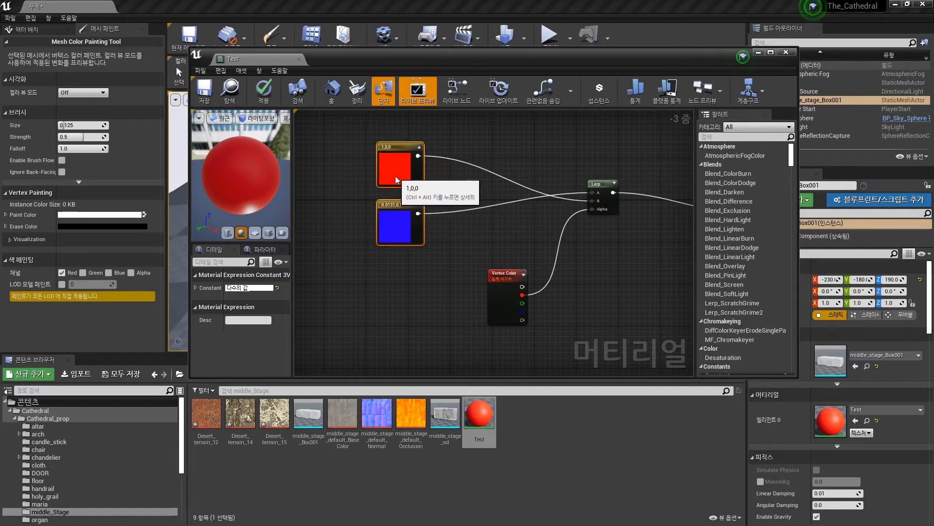
right_click_drag(439, 181, 434, 183)
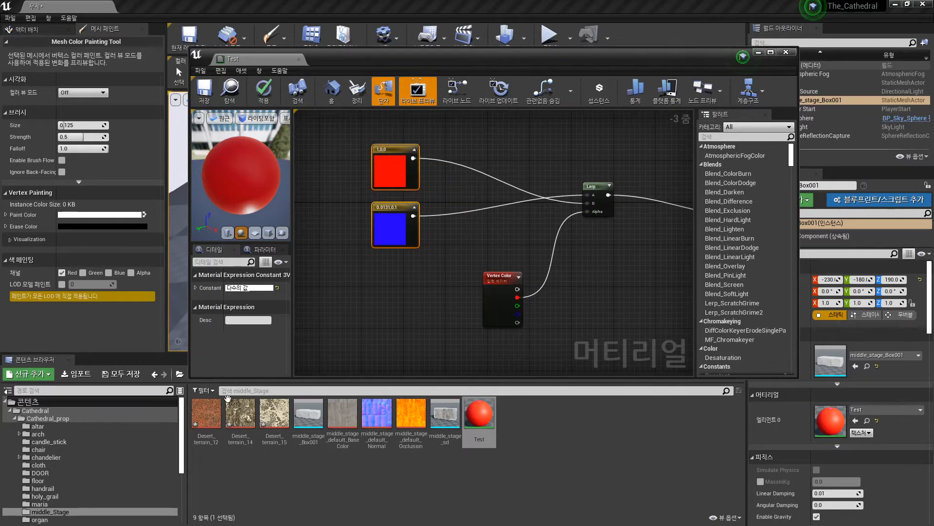
Add Desert_terrain_12 and Desert_terrain_14 as Texture Sample nodes beside the red and blue constants
left_click_drag(209, 413, 432, 138)
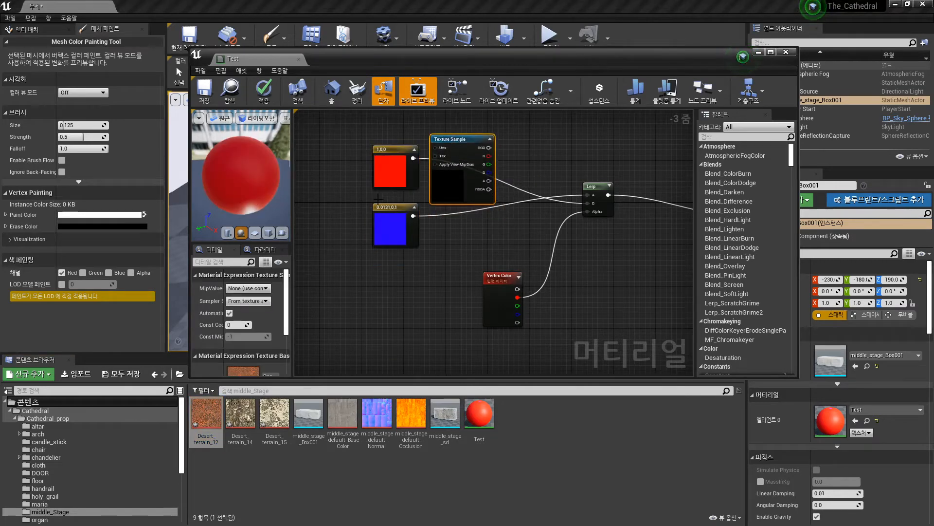
left_click(396, 242)
left_click(243, 419)
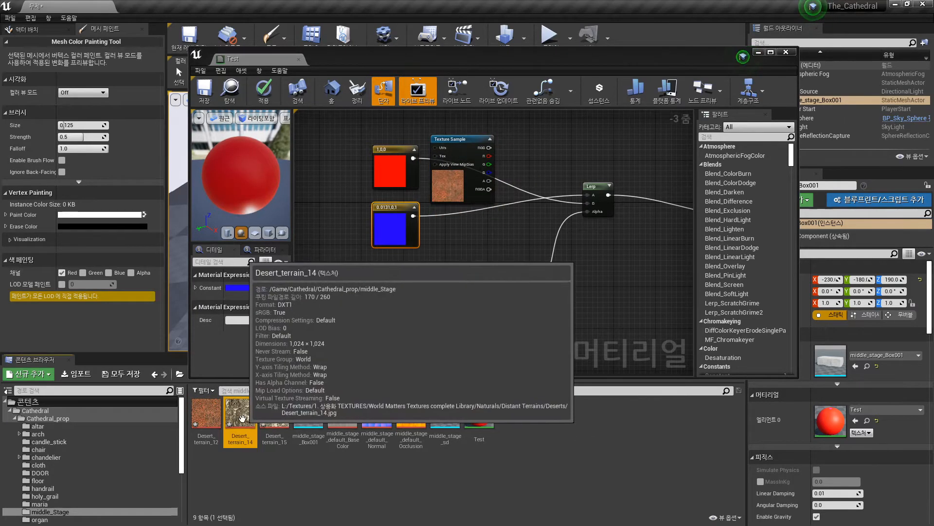
left_click_drag(242, 418, 445, 216)
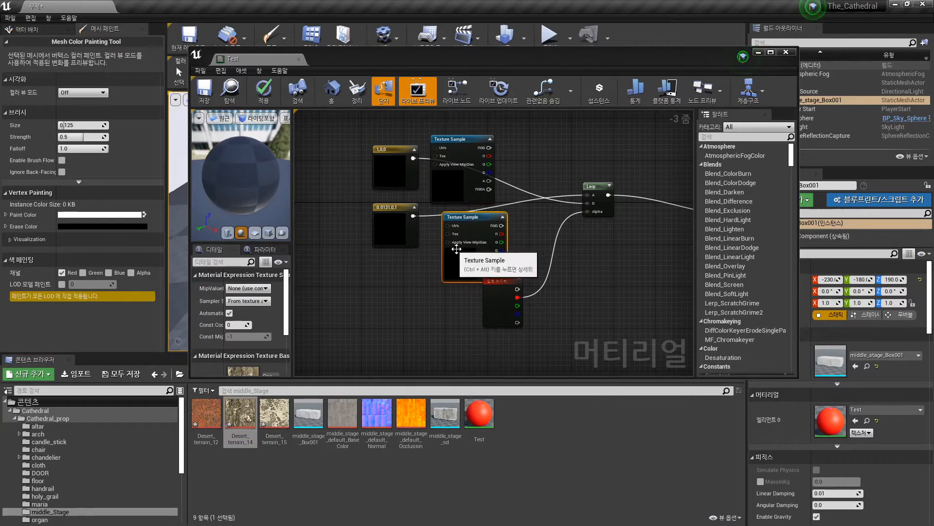
scroll(482, 139, "up", 2)
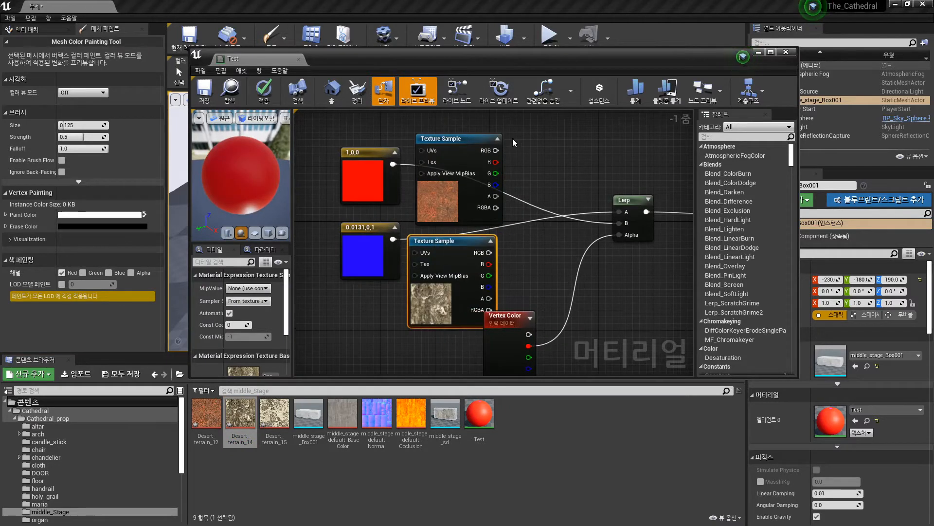
Connect the Desert_terrain_12 sample's RGB to Lerp B and Desert_terrain_14's RGB to Lerp A, and delete the two color constants
left_click_drag(496, 150, 626, 225)
left_click_drag(489, 253, 625, 214)
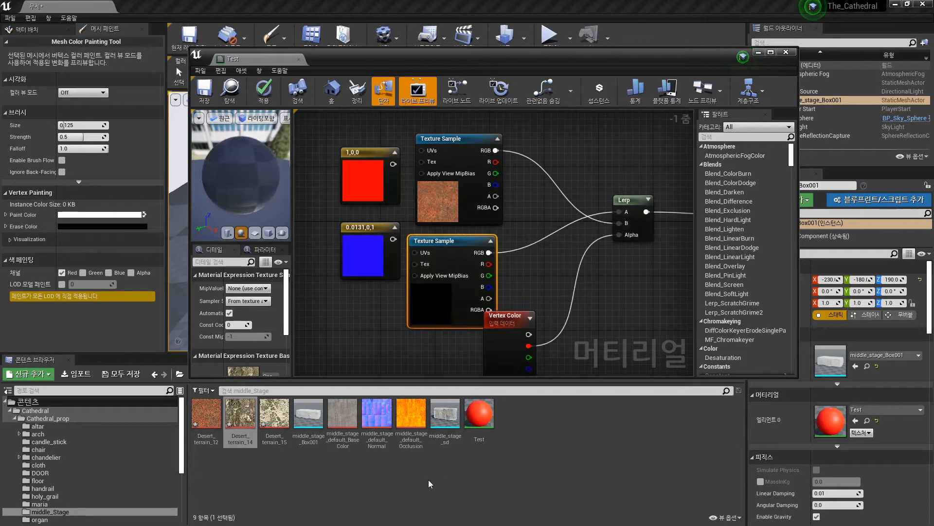
left_click_drag(325, 172, 364, 264)
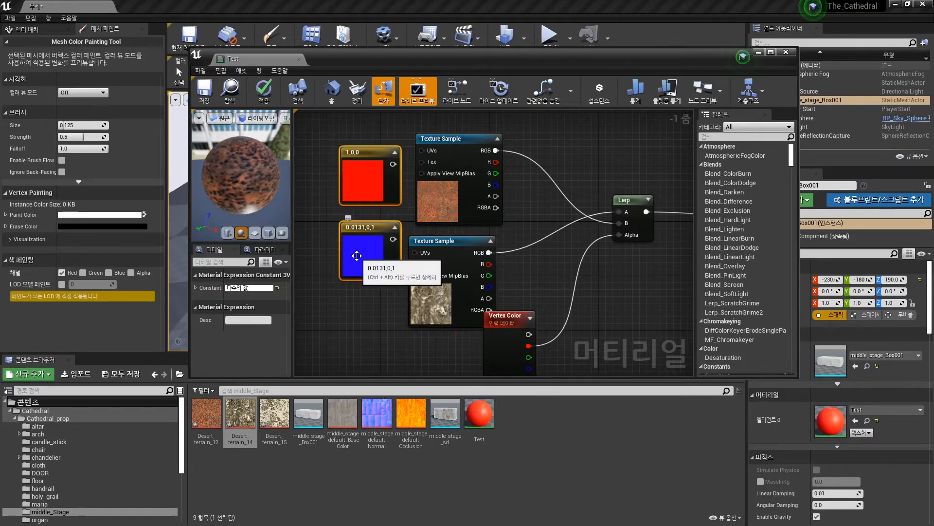
key("Delete")
left_click_drag(362, 257, 352, 150)
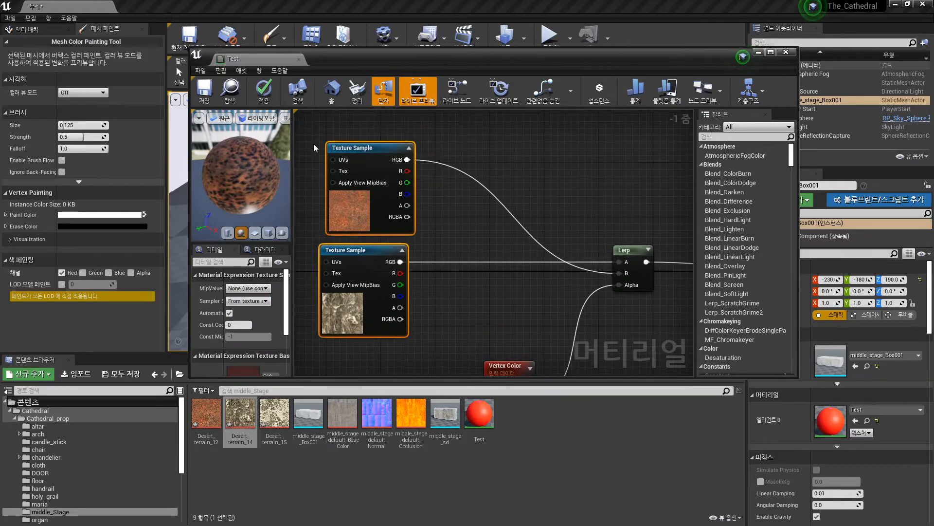
Apply and save the Test material and move its editor window clear of the viewport to show the painted block
left_click(270, 93)
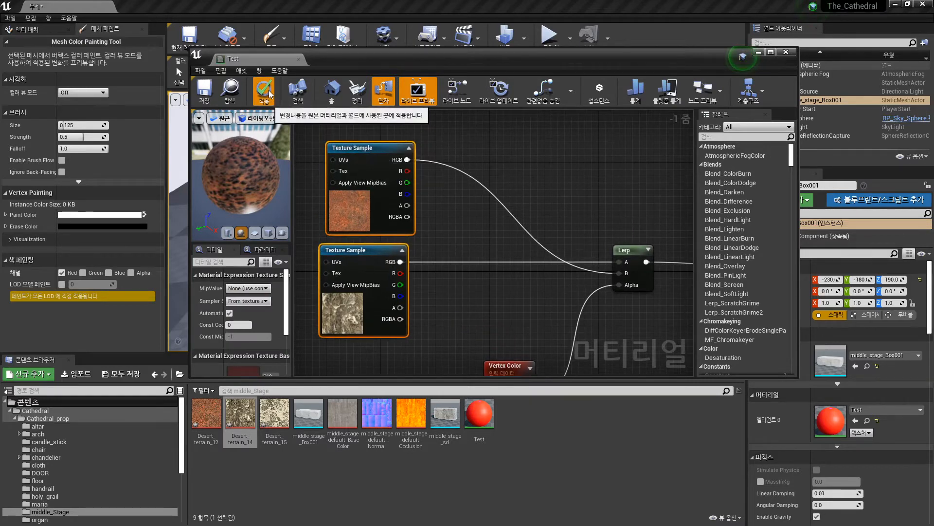
left_click(211, 100)
mouse_move(658, 64)
left_mouse_down()
mouse_move(593, 344)
mouse_move(598, 363)
left_mouse_up()
left_click_drag(502, 248, 535, 227, "alt")
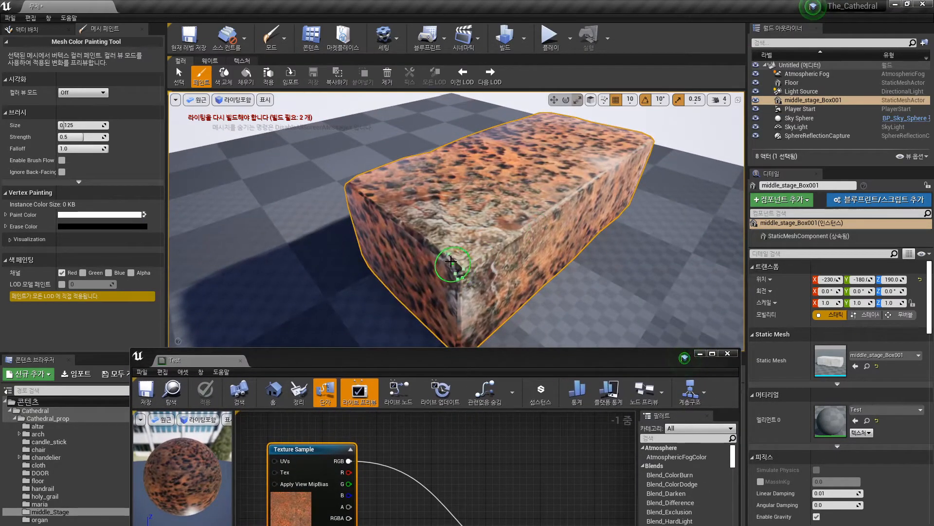
Vertex paint the red channel across the stone block's near corner and upper surface
left_click_drag(452, 261, 375, 202)
mouse_move(411, 226)
left_mouse_down()
mouse_move(462, 268)
mouse_move(405, 226)
mouse_move(500, 275)
mouse_move(455, 265)
mouse_move(437, 249)
left_mouse_up()
right_click_drag(437, 249, 440, 349)
Bring the Test material editor back into view and space its two Texture Sample nodes farther apart vertically
left_click_drag(474, 360, 493, 136)
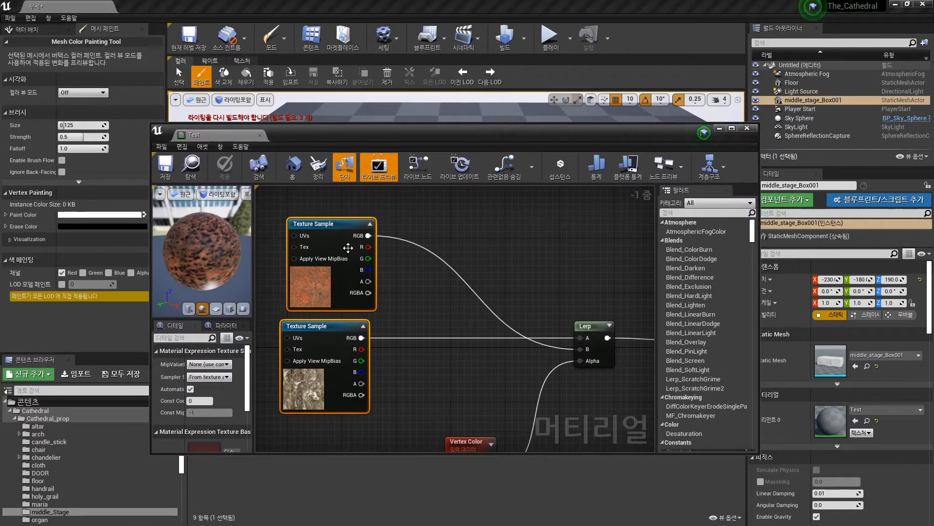
left_click(292, 312)
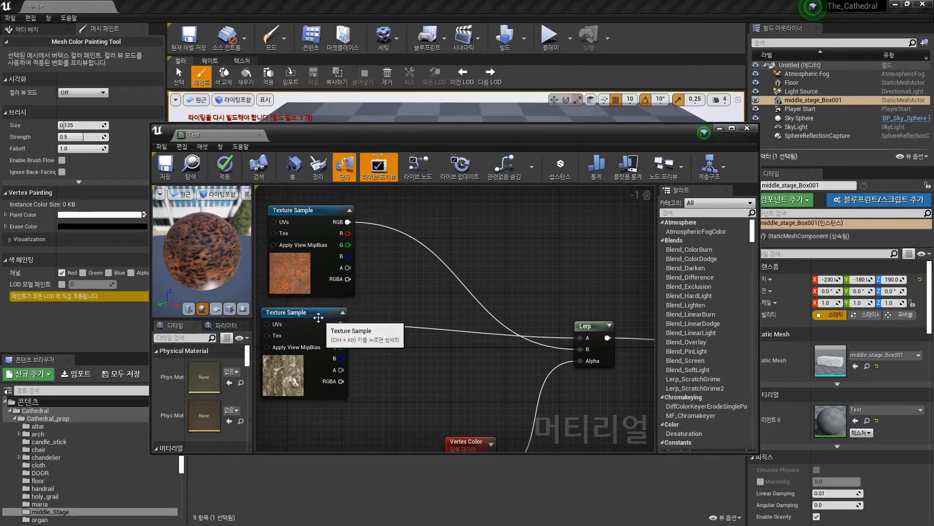
left_click_drag(292, 312, 312, 340)
left_click_drag(331, 342, 312, 353)
right_click_drag(377, 310, 444, 302)
left_click_drag(387, 349, 380, 336)
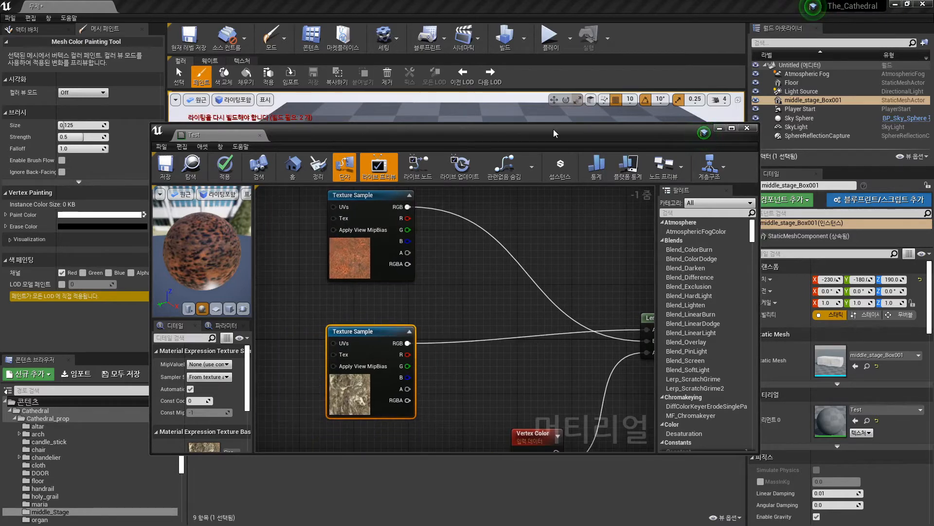
Move the material editor aside to examine the texture scale on the block, and bring the editor back
left_click_drag(538, 133, 523, 337)
right_click_drag(556, 264, 595, 273)
left_click_drag(535, 333, 592, 146)
Add a TexCoord node beside the Desert_terrain_12 Texture Sample and connect it to that sample's UVs input
right_click_drag(492, 302, 631, 338)
scroll(550, 321, "down", 3)
scroll(631, 337, "up", 2)
left_click_drag(567, 269, 561, 264)
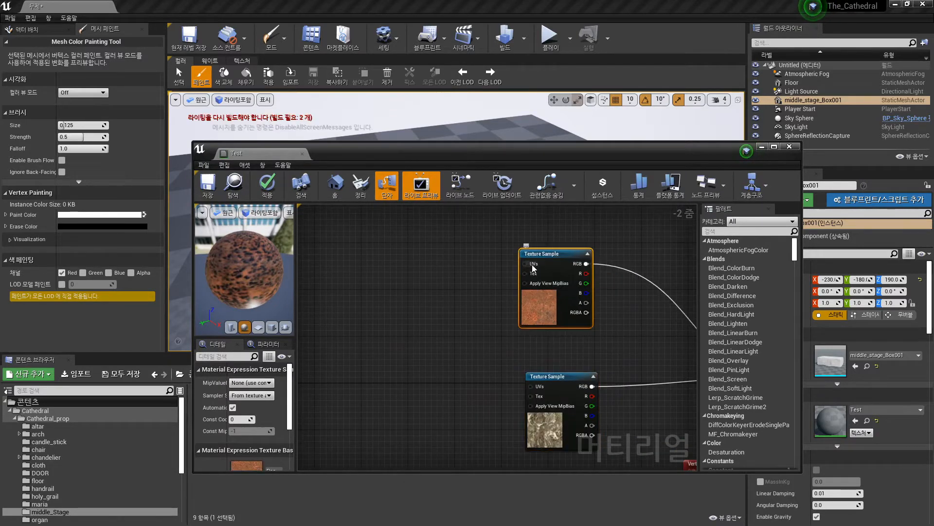
right_click_drag(383, 297, 401, 293)
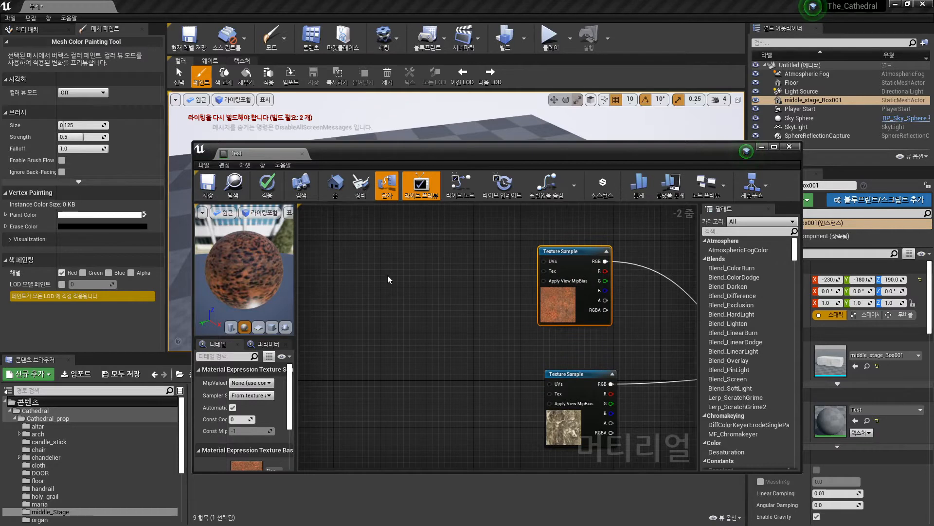
left_click(394, 259)
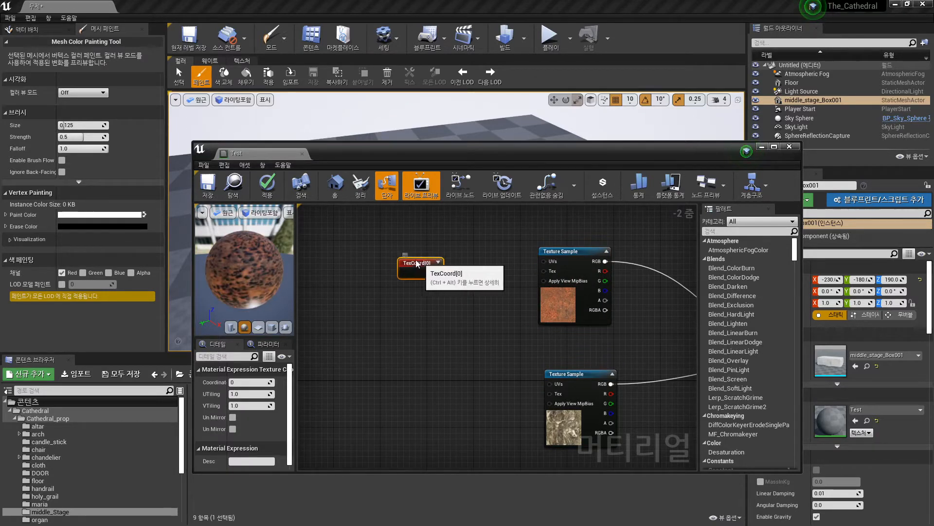
left_click_drag(416, 272, 405, 267)
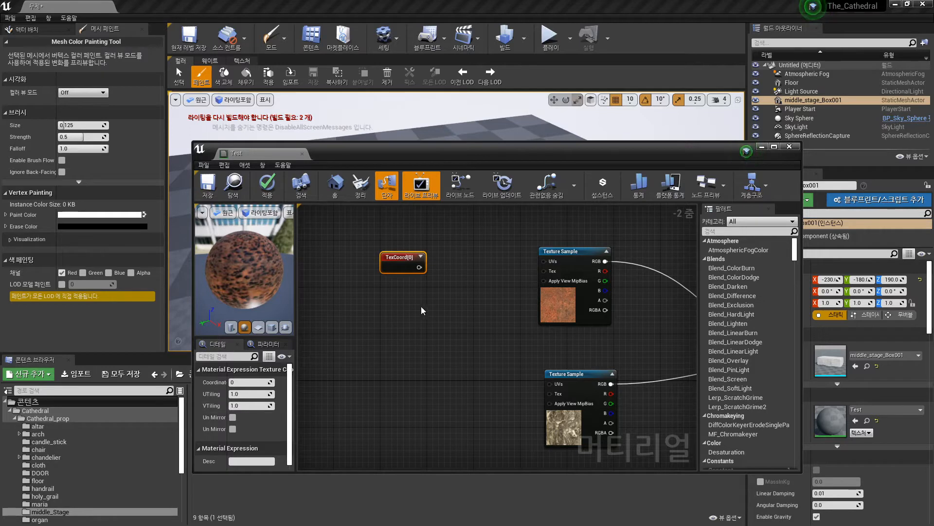
left_click_drag(418, 267, 547, 265)
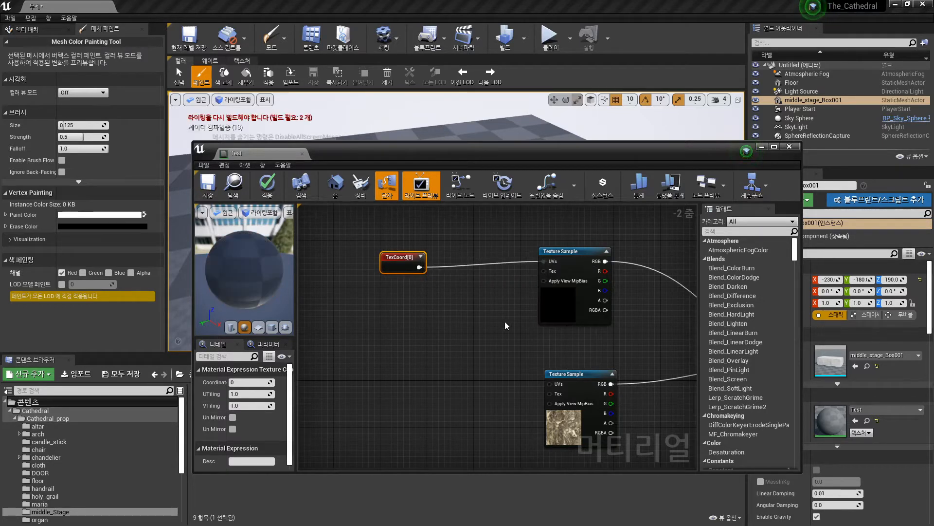
Set the TexCoord node's UTiling and VTiling to 2
left_click(261, 395)
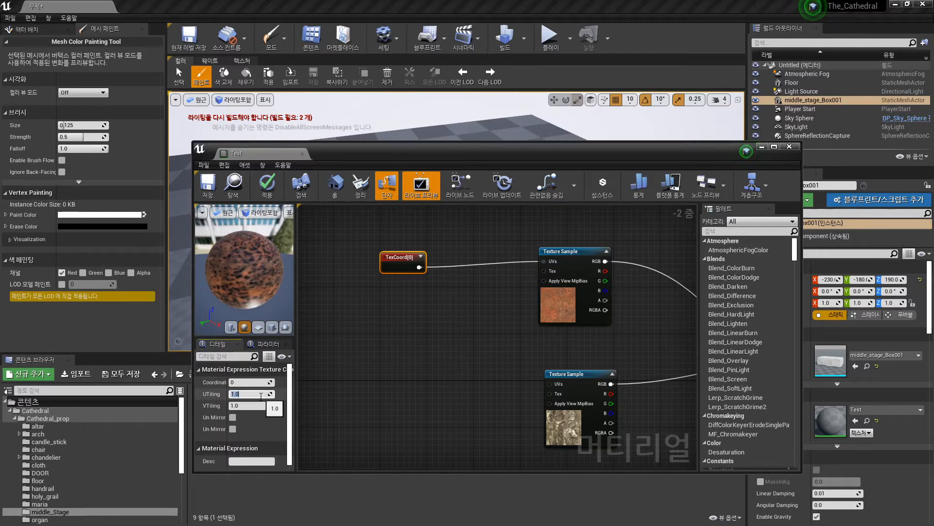
type("2")
key("Tab")
type("2")
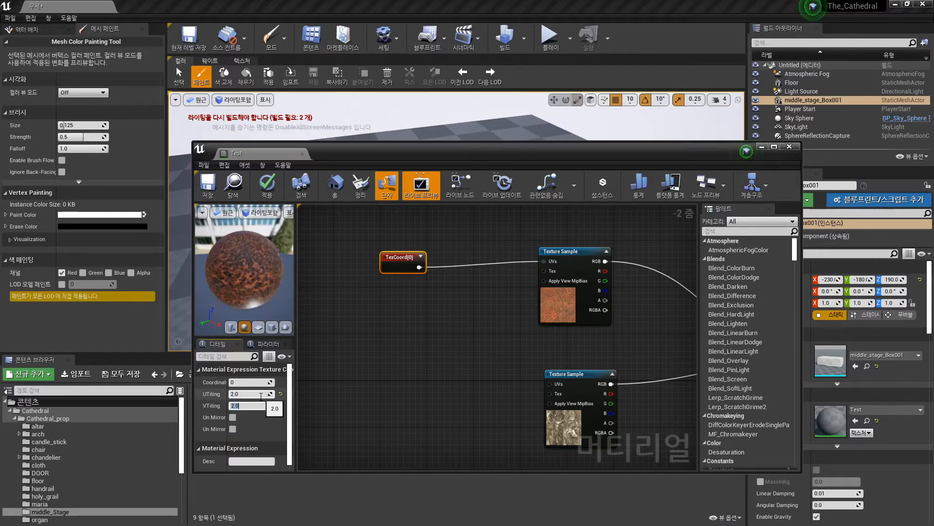
key("Return")
Move the TexCoord node farther from the Texture Sample and set its UTiling and VTiling to 1
left_click_drag(404, 258, 398, 252)
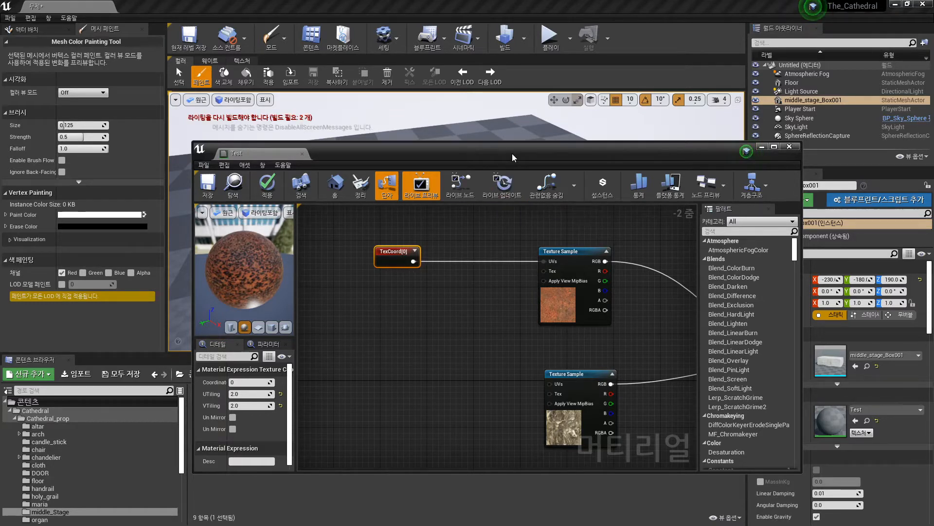
left_click_drag(513, 157, 506, 150)
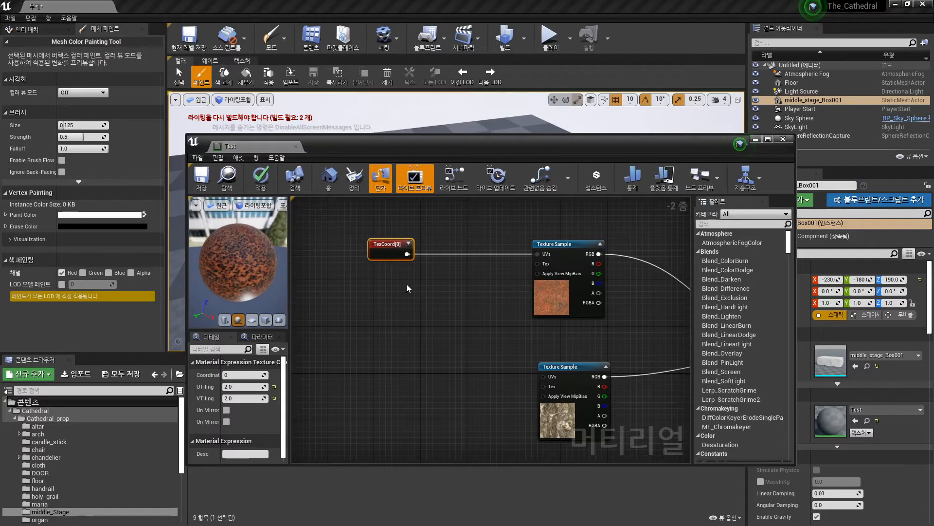
left_click_drag(399, 247, 334, 244)
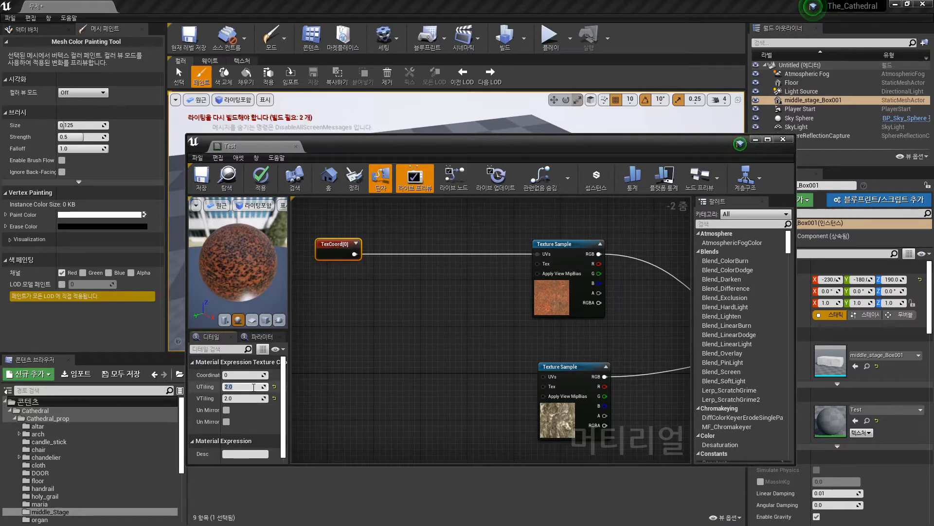
type("1")
key("Tab")
type("1")
key("Return")
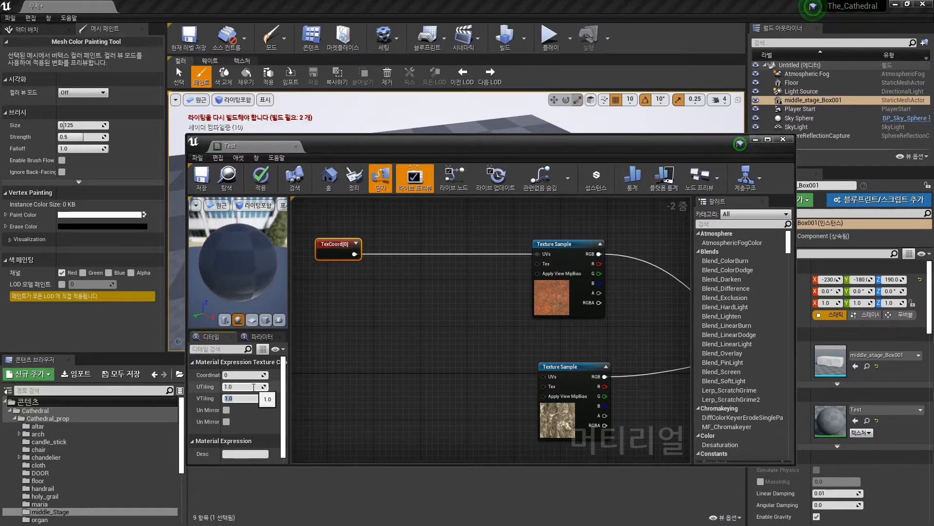
Add a Multiply node between TexCoord and the Texture Sample and connect TexCoord to its A input
left_click(383, 312)
right_click_drag(381, 272, 384, 269)
left_click(402, 261)
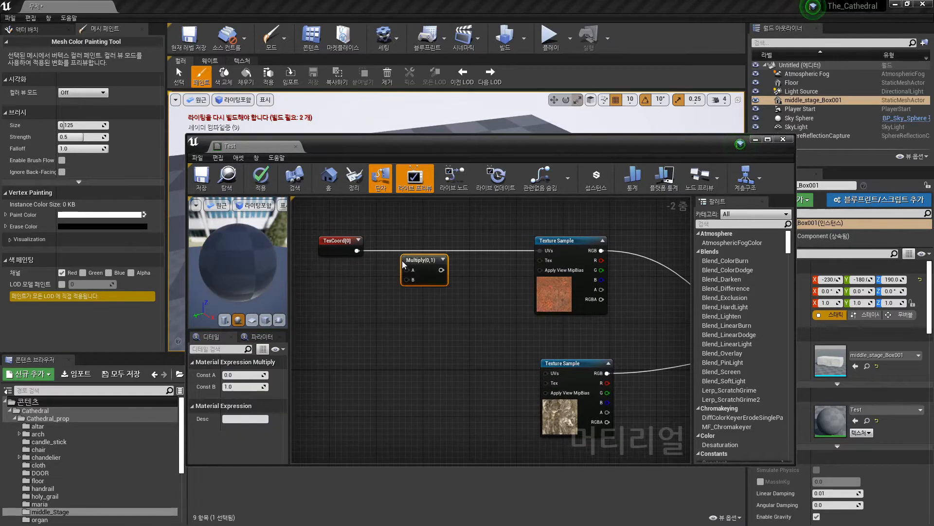
left_click_drag(361, 251, 401, 268)
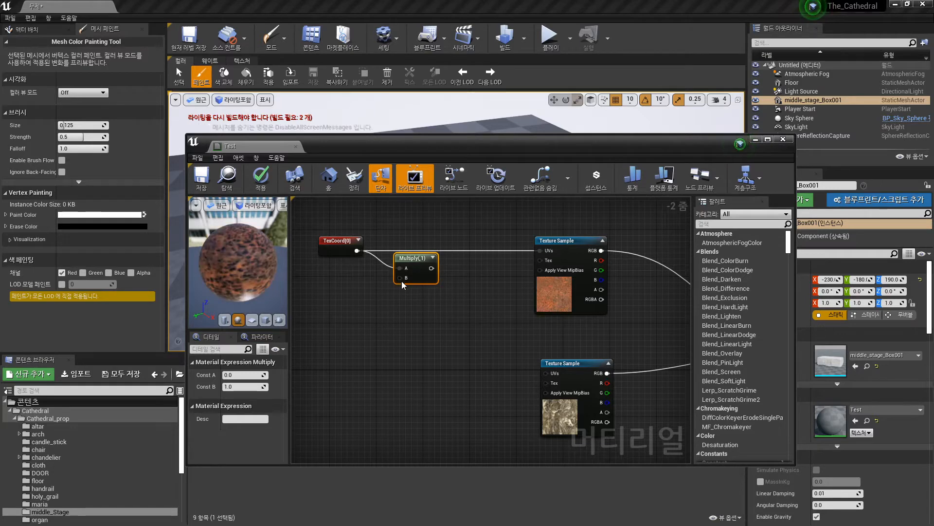
right_click(405, 280)
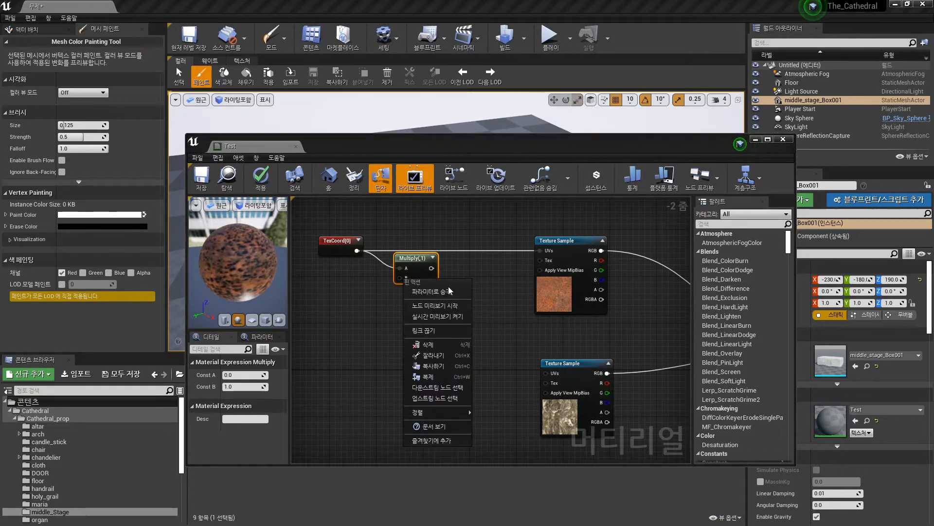
left_click(399, 283)
left_click_drag(399, 278, 362, 304)
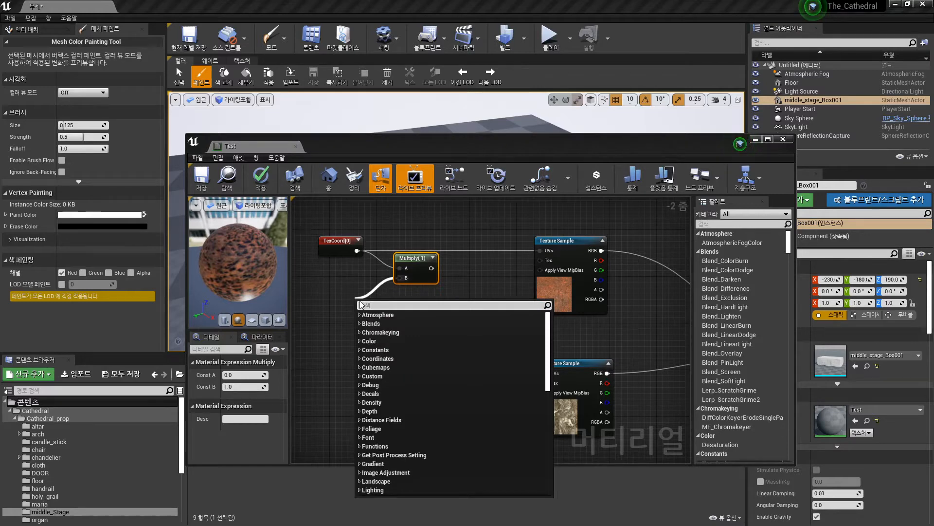
type("dca")
key("BackSpace")
key("BackSpace")
key("BackSpace")
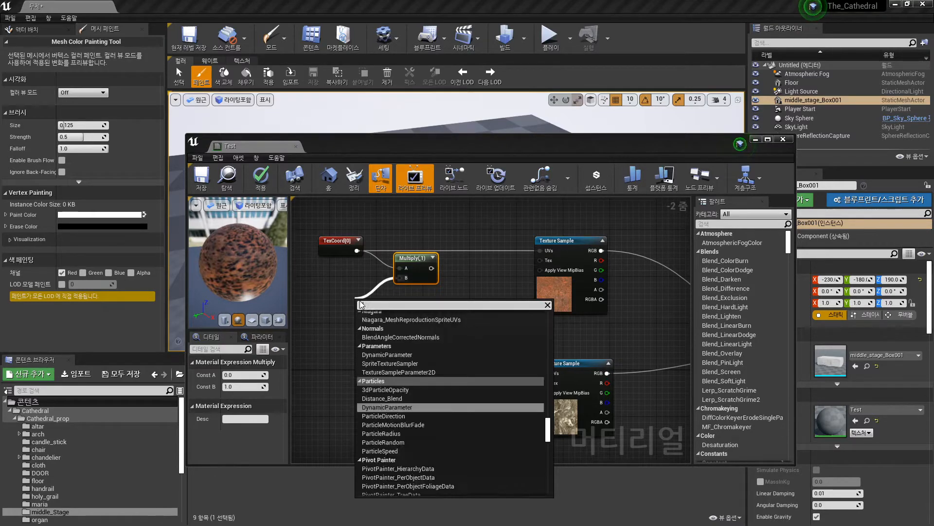
type("dca")
key("BackSpace")
key("BackSpace")
key("BackSpace")
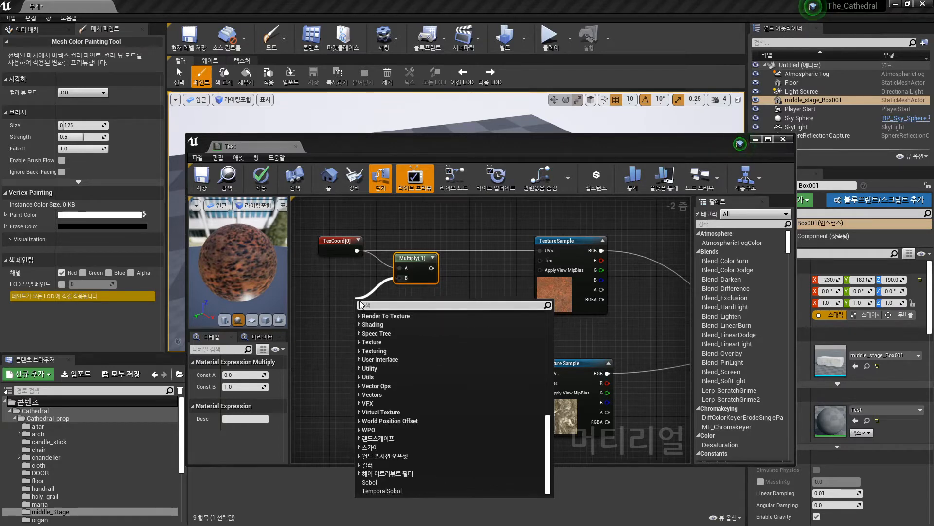
type("scal")
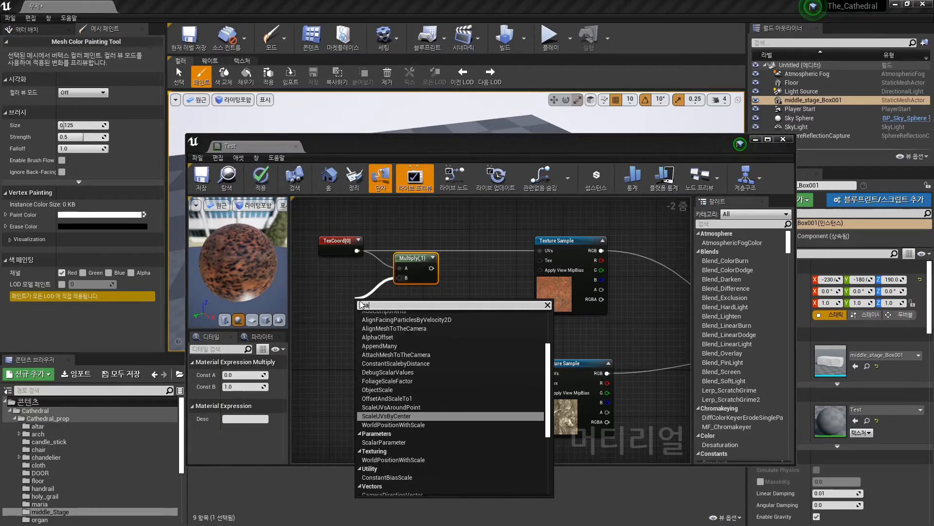
key("Down")
key("Down")
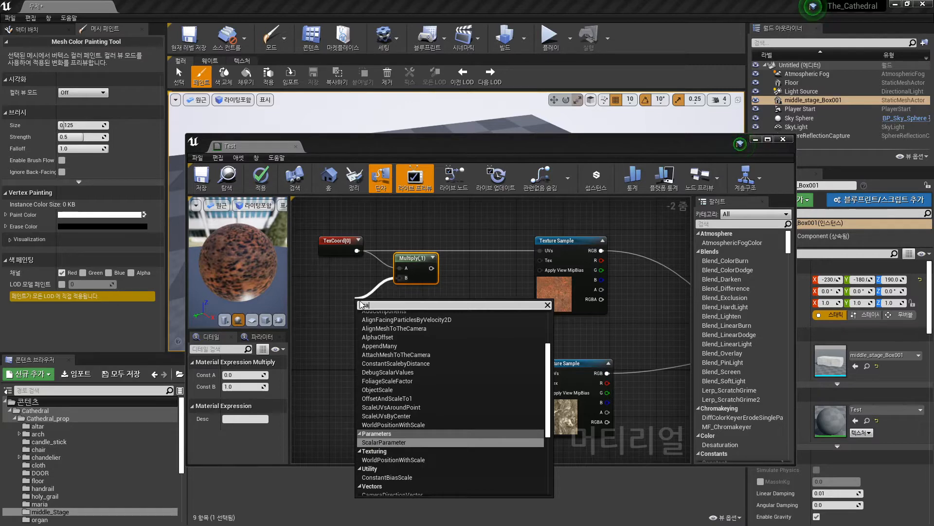
left_click(327, 339)
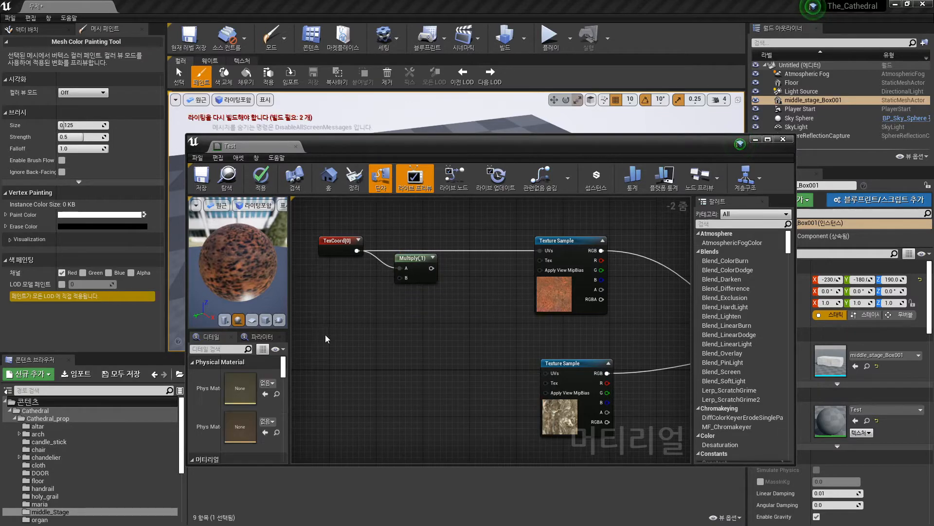
Add a Constant node below TexCoord, convert it to a parameter, and delete it
left_click(346, 305)
right_click(345, 305)
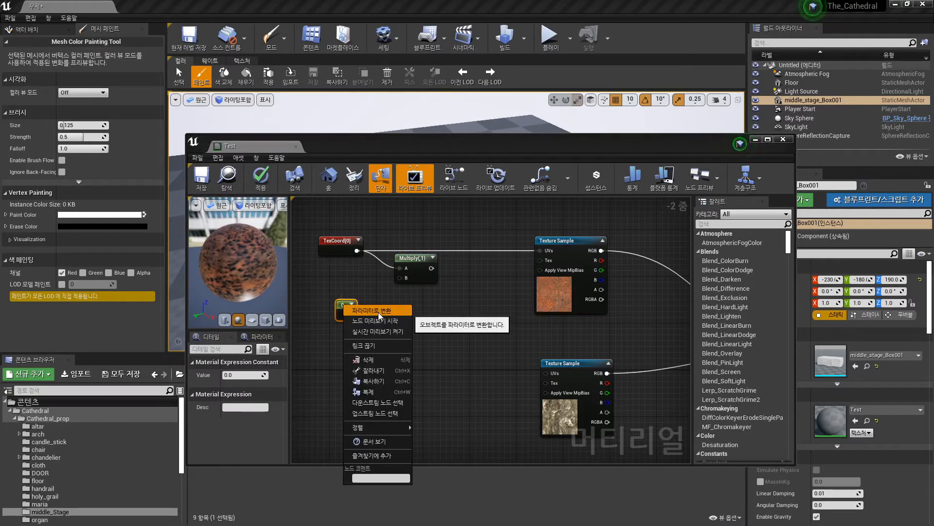
left_click(377, 311)
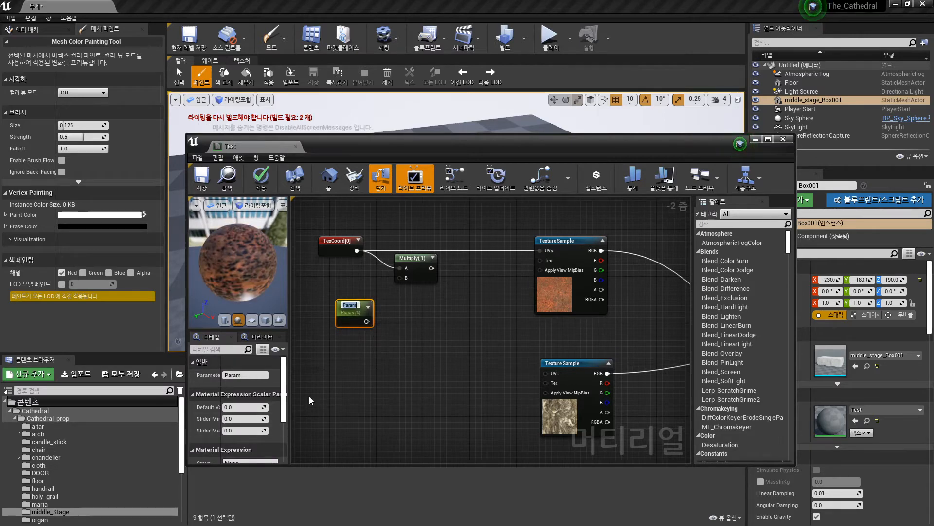
left_click(352, 340)
left_click_drag(347, 313, 341, 307)
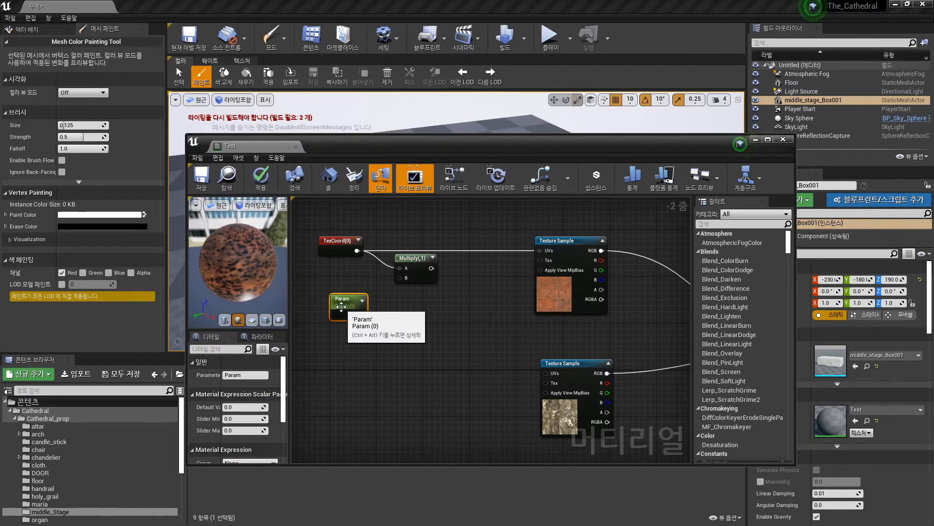
key("Delete")
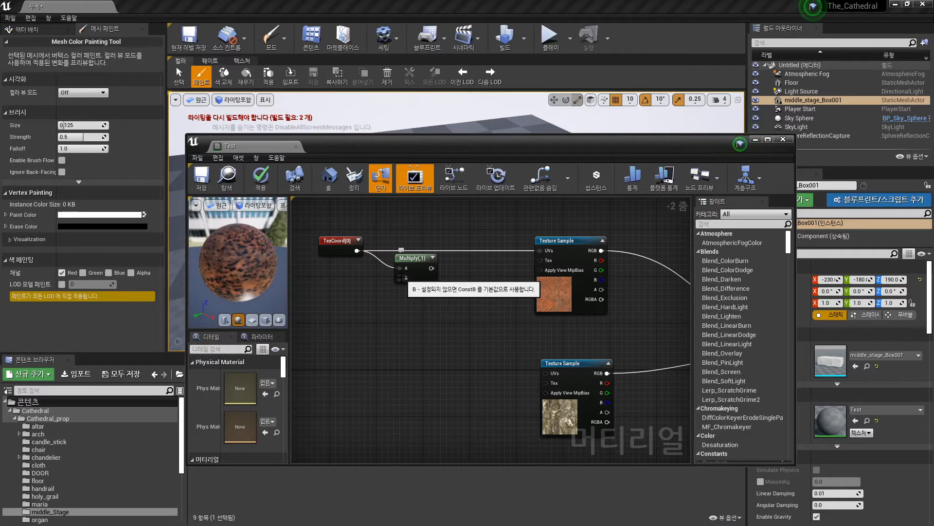
Promote the Multiply node's B input to a parameter named Tile_UV and arrange it below the TexCoord node
right_click(402, 280)
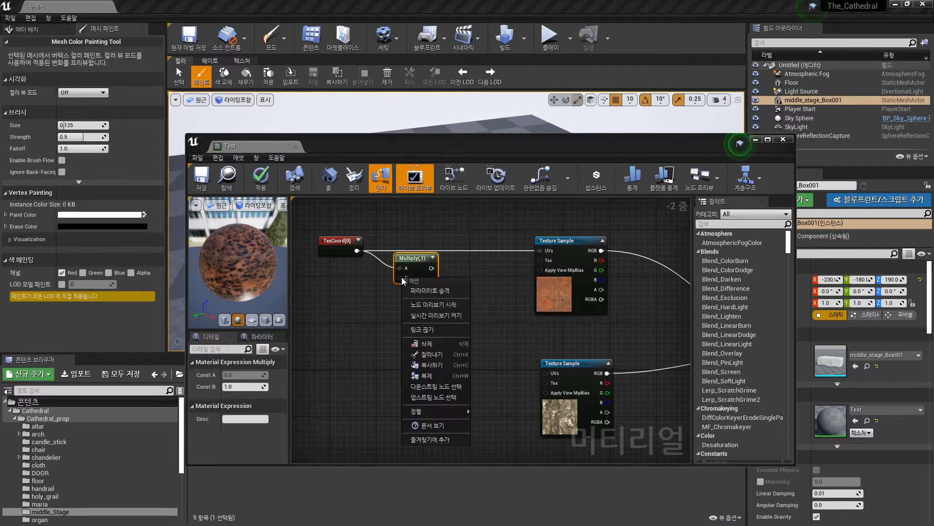
left_click(434, 290)
left_click_drag(370, 284, 340, 289)
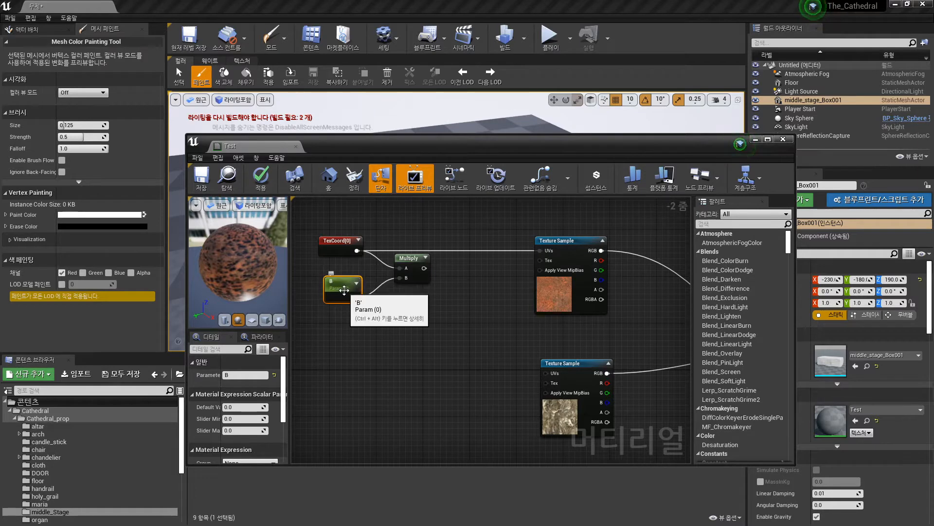
left_click(244, 374)
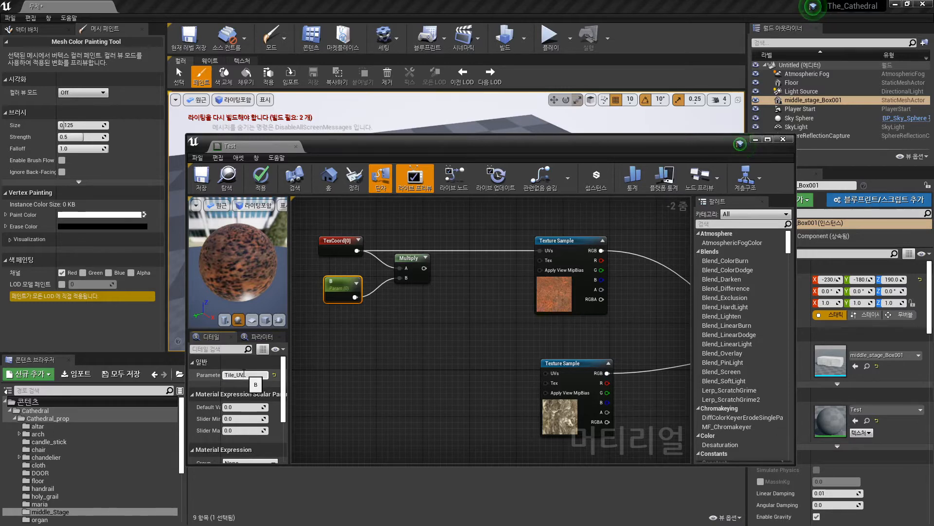
key("Return")
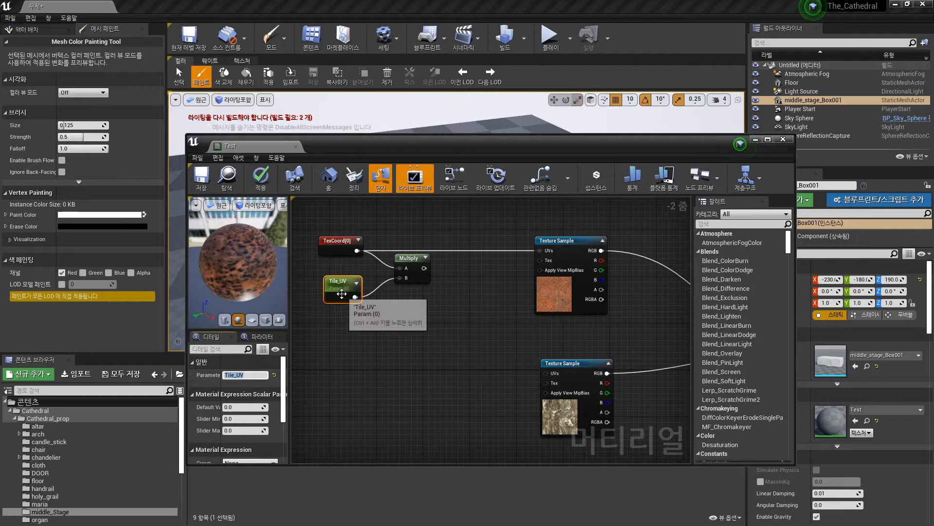
left_click_drag(342, 293, 336, 286)
left_click_drag(345, 241, 334, 241)
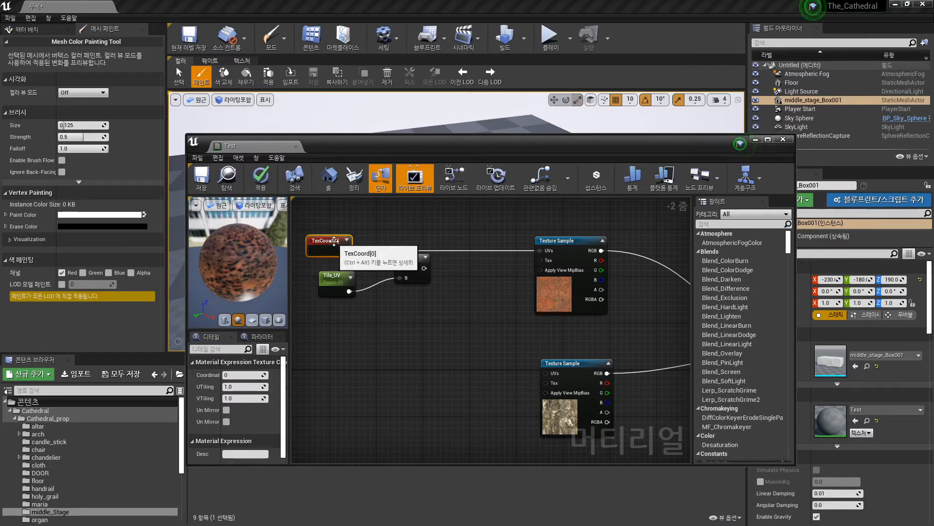
left_click_drag(332, 275, 326, 281)
Set Tile_UV's default value to 1 and apply the material with Multiply's output connected to the Desert_terrain_12 sample's UVs
left_click(239, 408)
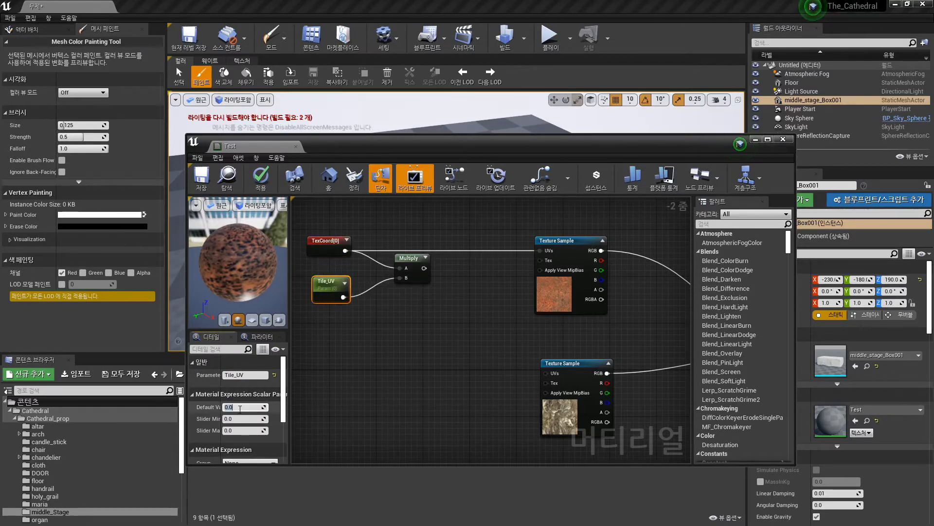
type("1")
key("Return")
left_click_drag(424, 268, 539, 251)
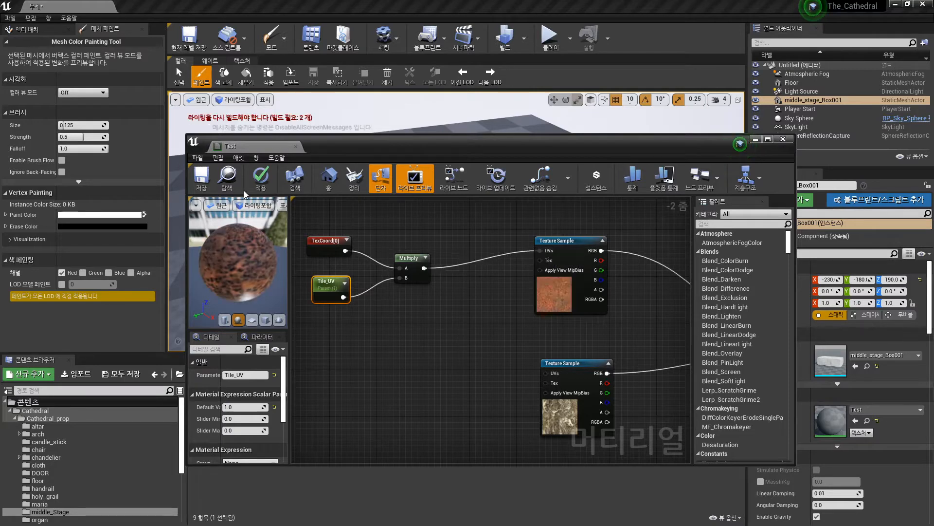
left_click(260, 177)
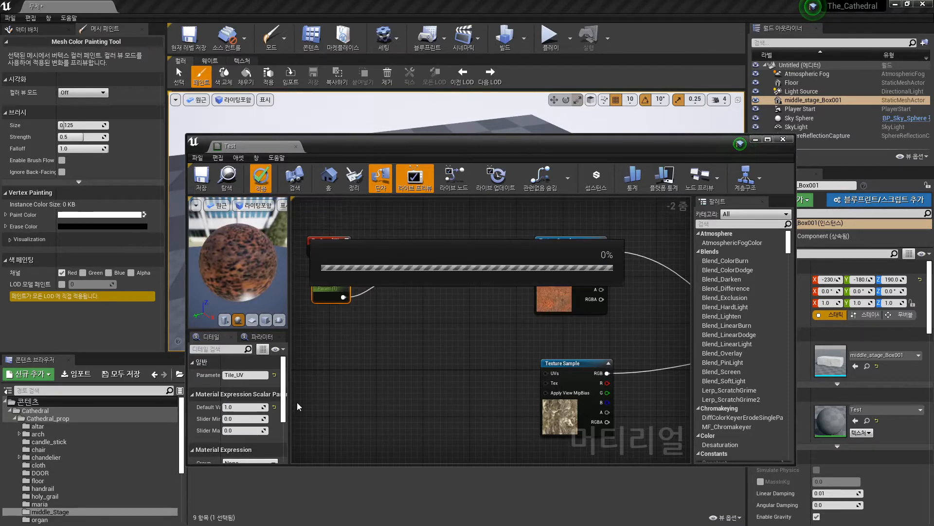
Save the Test material and locate its asset in the content browser, moving the material editor window out of the way
left_click(202, 180)
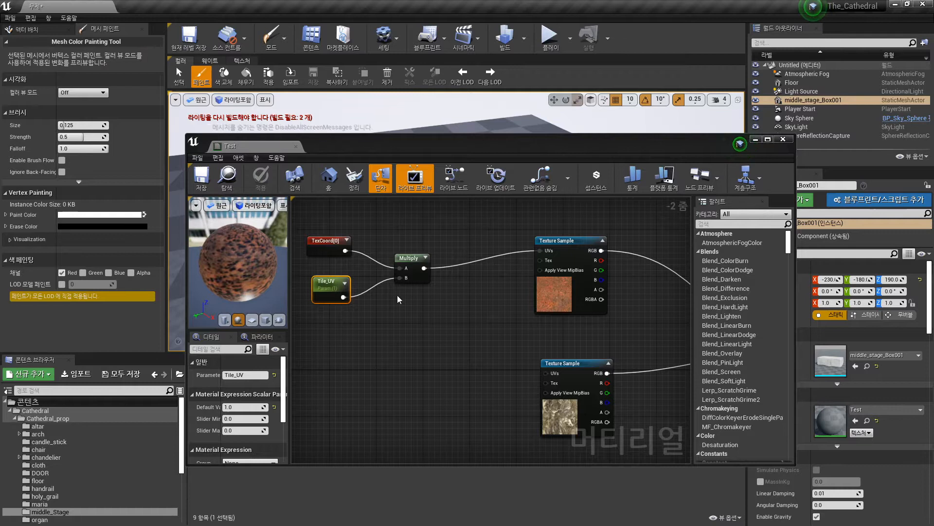
left_click_drag(334, 283, 335, 283)
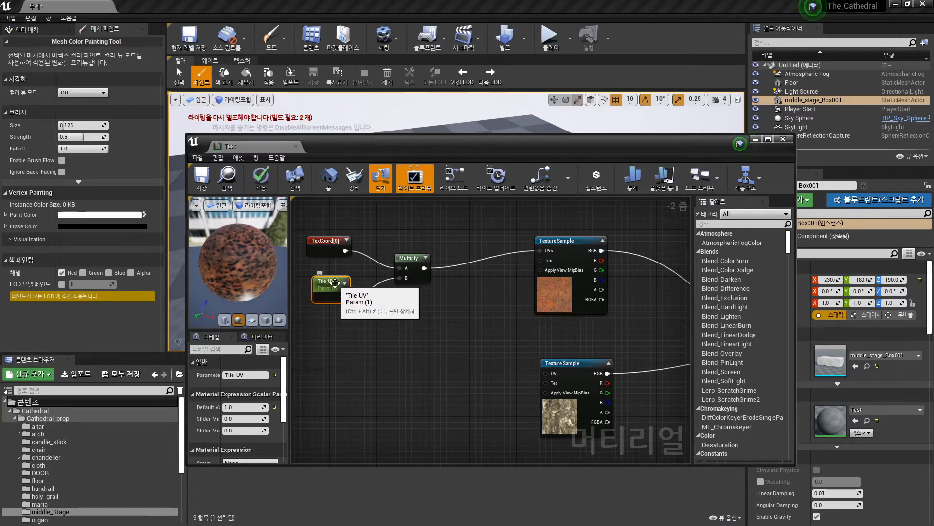
mouse_move(565, 152)
left_mouse_down()
mouse_move(205, 161)
mouse_move(194, 433)
mouse_move(471, 154)
left_mouse_up()
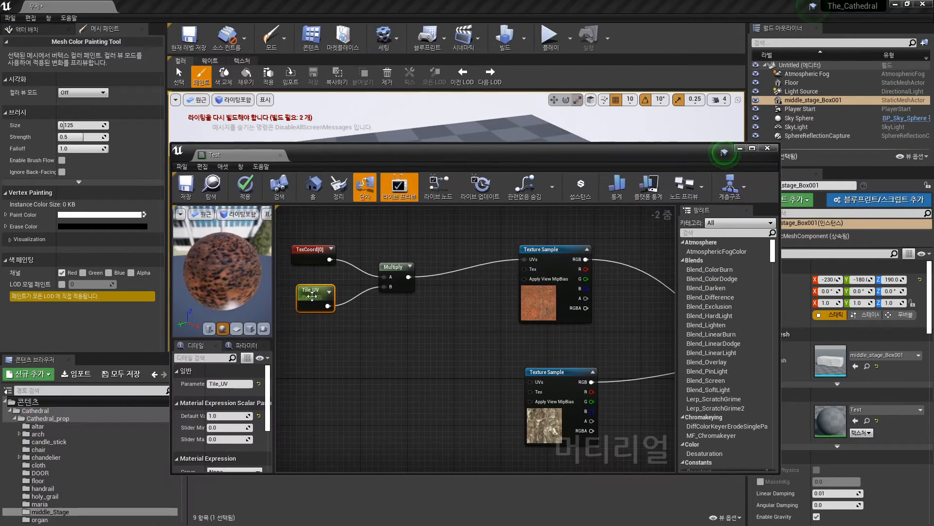
left_click(212, 187)
left_click_drag(341, 154, 126, 464)
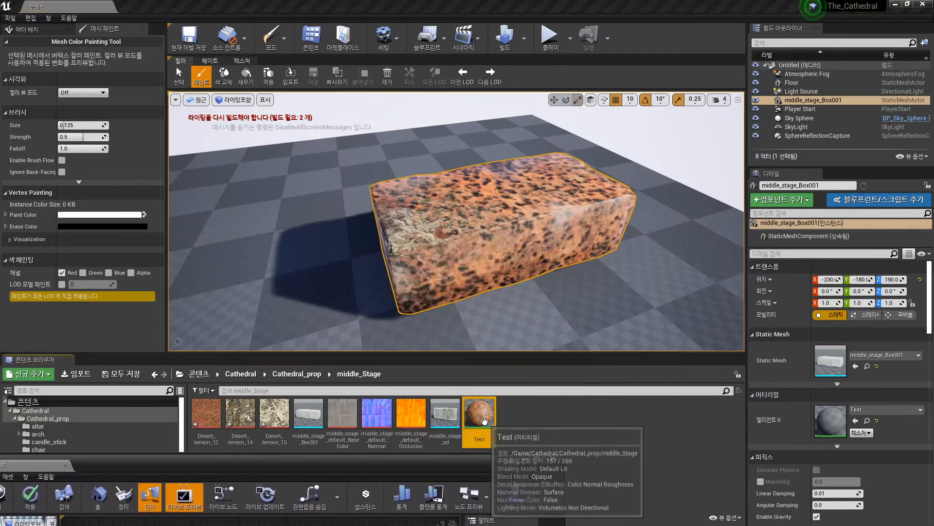
Create a material instance from the Test material and open it in a maximized editor window
right_click(485, 420)
left_click_drag(329, 462, 299, 449)
right_click(488, 416)
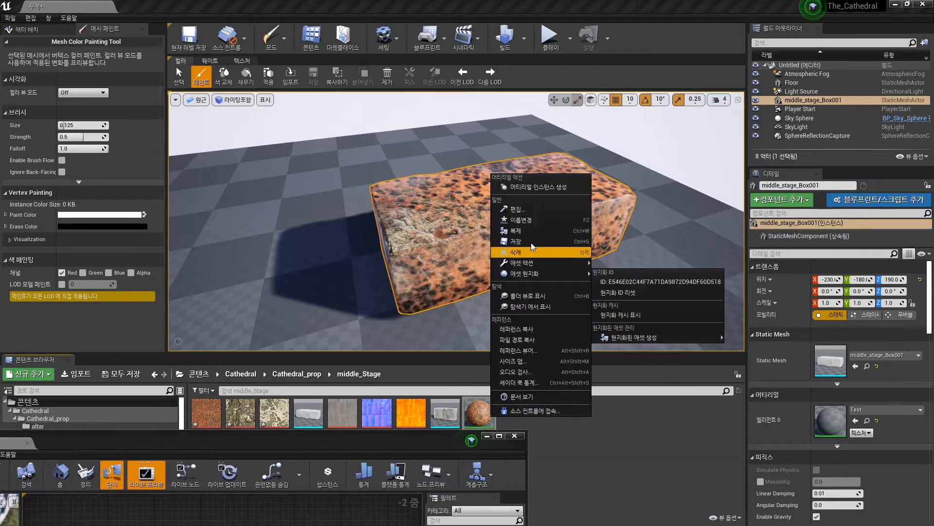
left_click(540, 187)
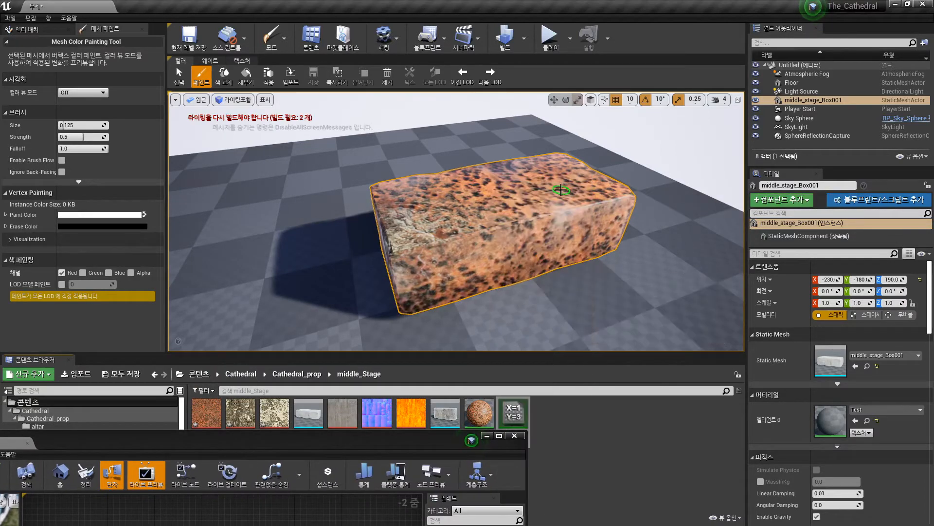
double_click(514, 412)
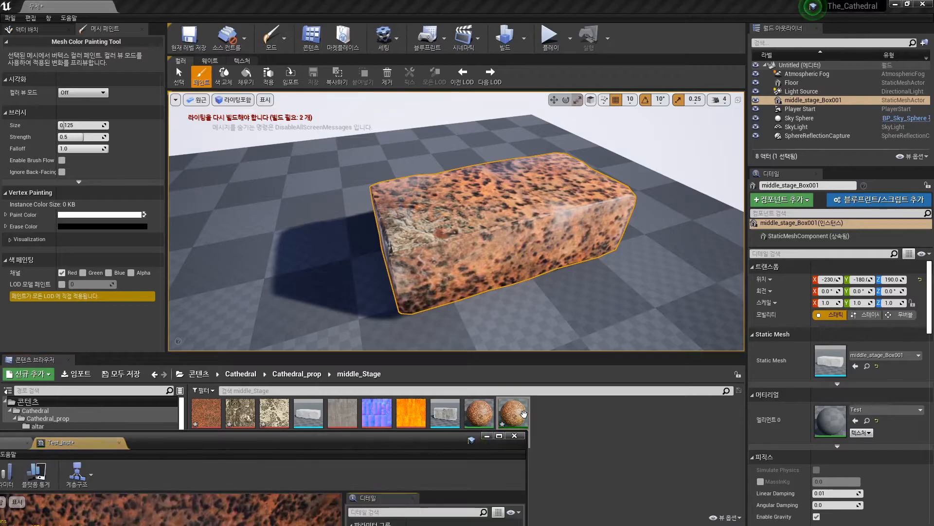
left_click_drag(259, 443, 549, 88)
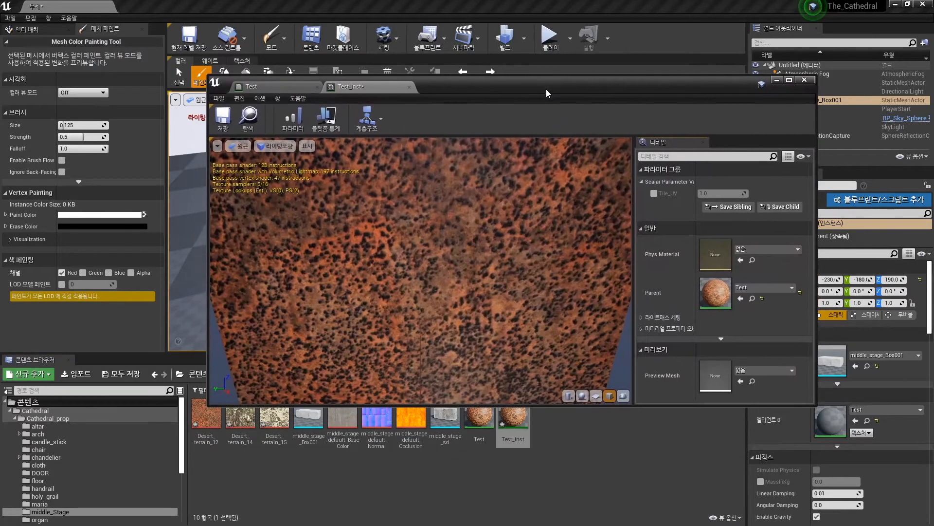
double_click(551, 91)
Enable the Tile_UV override in the material instance and raise its value through 2, 3 and 4 up to 5
right_click_drag(294, 318, 287, 253)
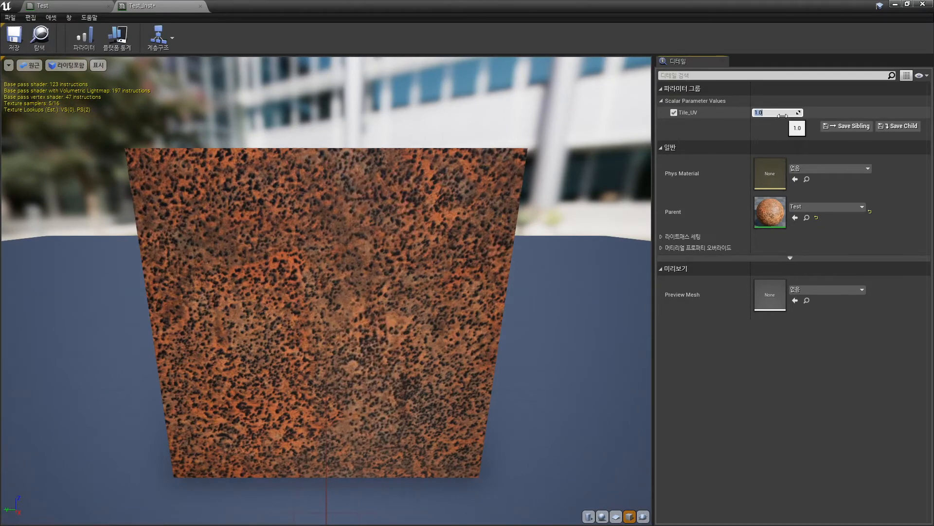
key("Return")
type("3")
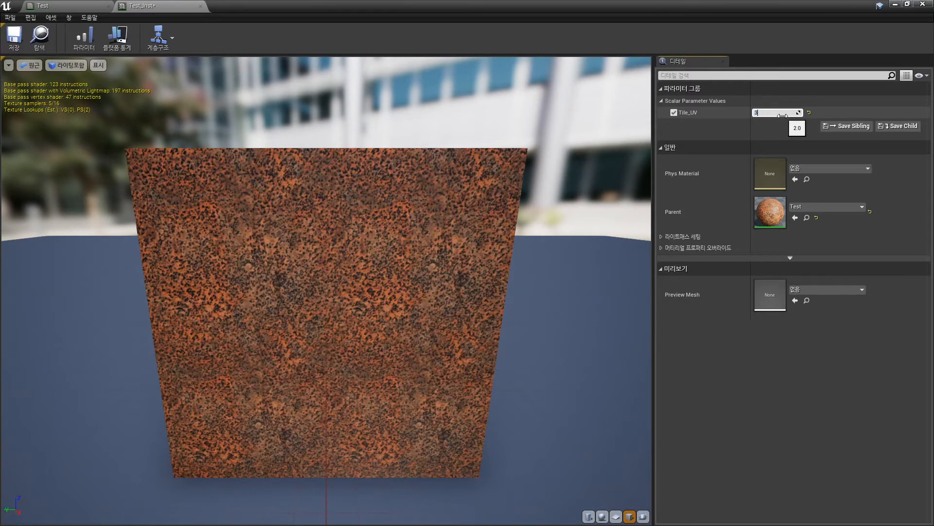
key("Return")
type("4")
key("Return")
key("Return")
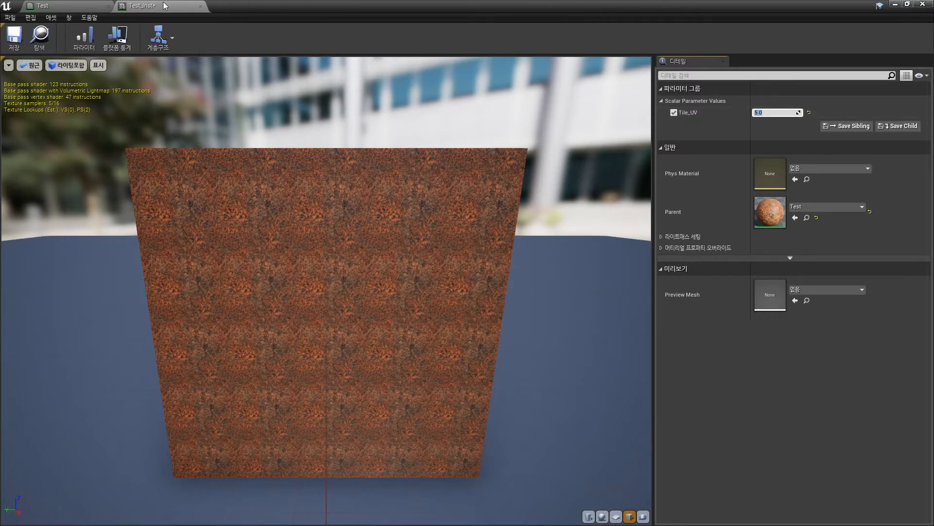
In the Test material graph, move Tile_UV away from Multiply and place a duplicate of it directly below
left_click(80, 11)
right_click_drag(236, 172, 369, 264)
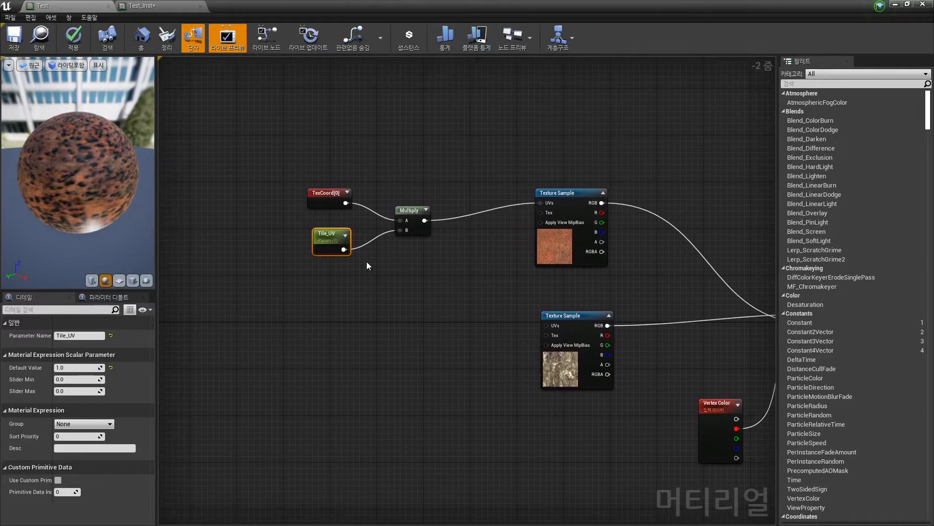
scroll(370, 265, "up", 2)
left_click_drag(321, 233, 235, 225)
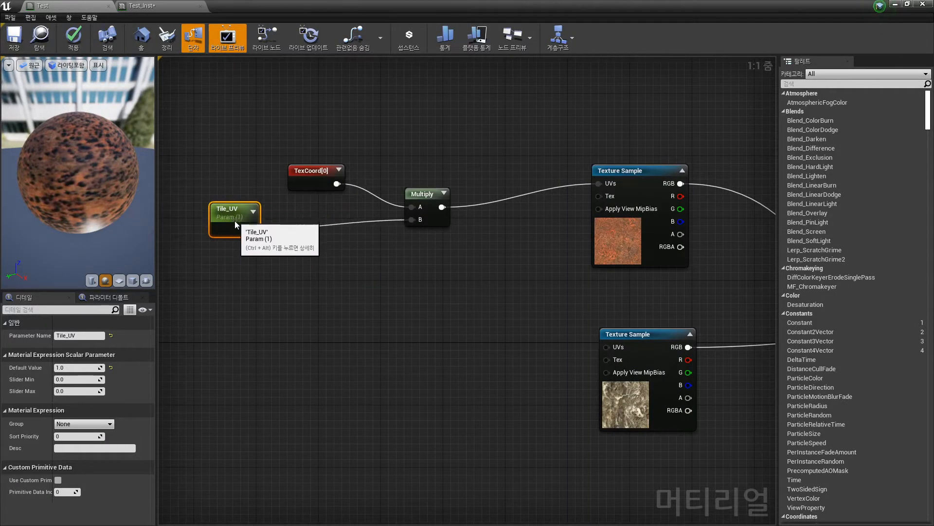
right_click_drag(234, 222, 253, 219)
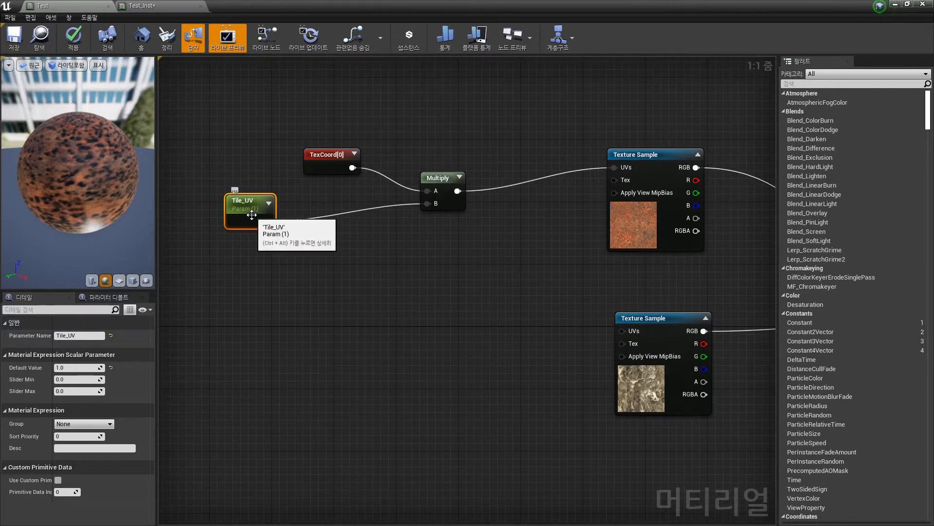
key("ctrl+w")
left_click_drag(261, 241, 266, 260)
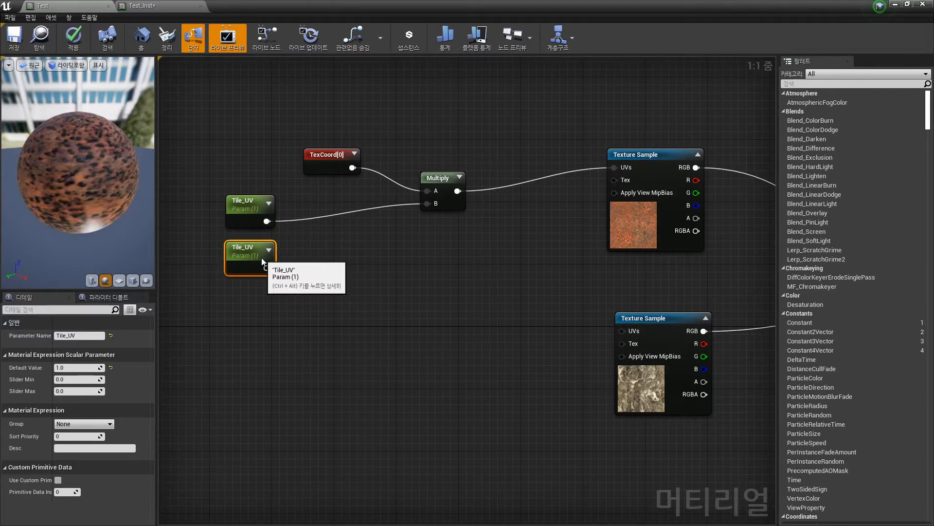
Rename the connected Tile_UV parameter to Tile_U and its duplicate to Tile_v
left_click(251, 214)
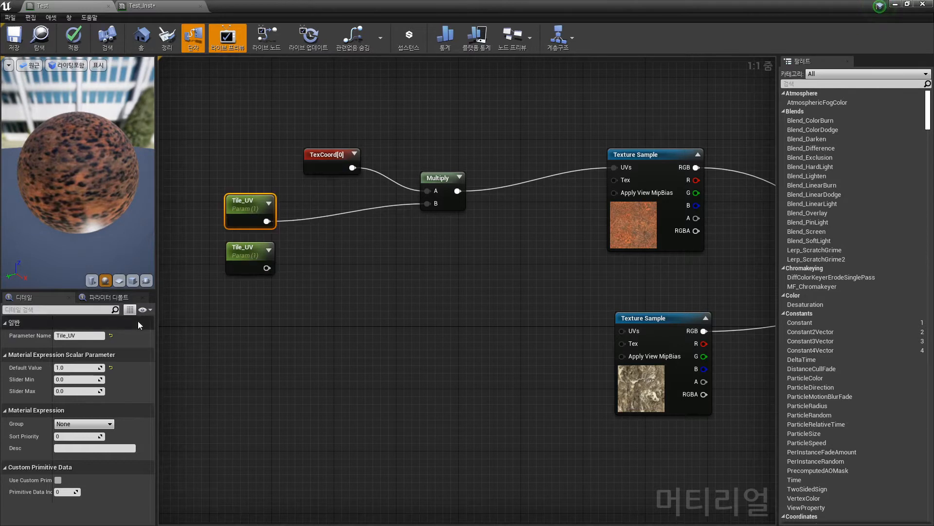
key("BackSpace")
key("Return")
left_click(245, 246)
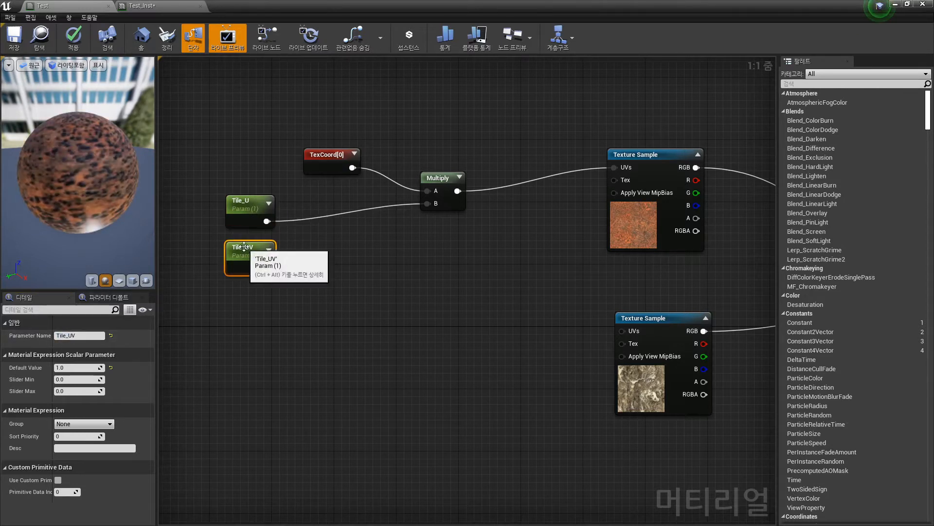
left_click(91, 336)
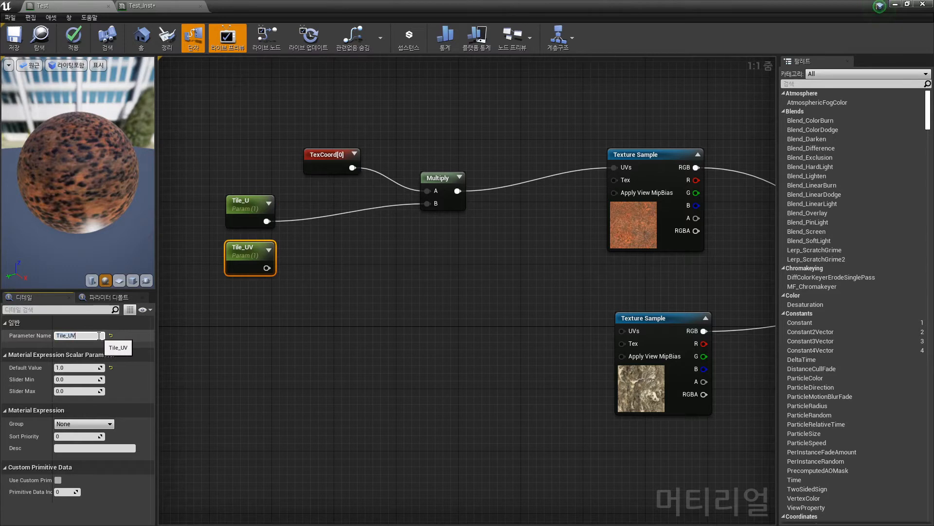
type("v")
key("Return")
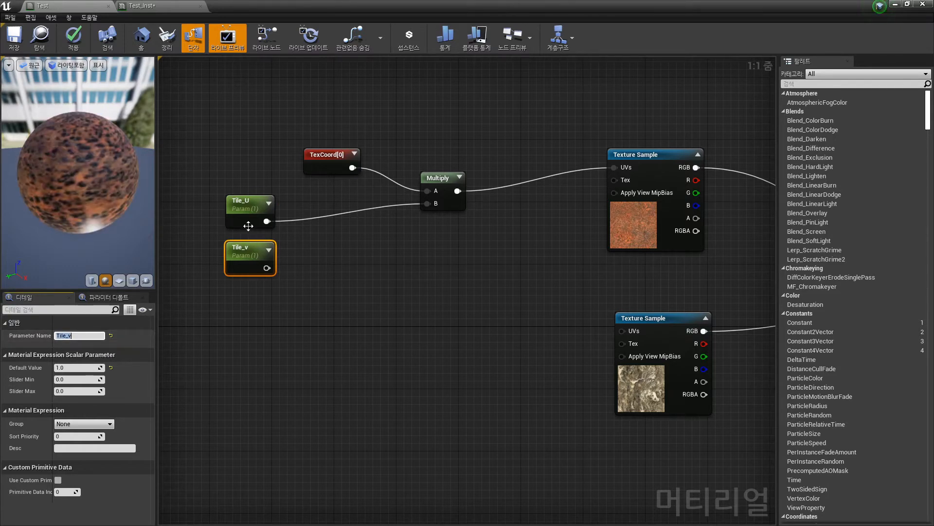
Add an AppendVector node with Tile_U in A and Tile_v in B, and connect its output to Multiply's B input
right_click_drag(295, 261, 302, 245)
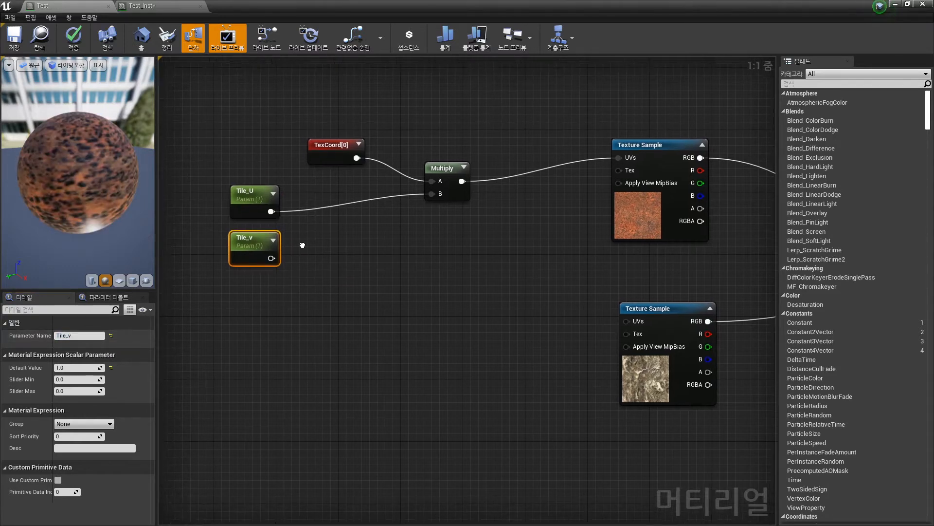
left_click_drag(277, 211, 321, 227)
type("ap")
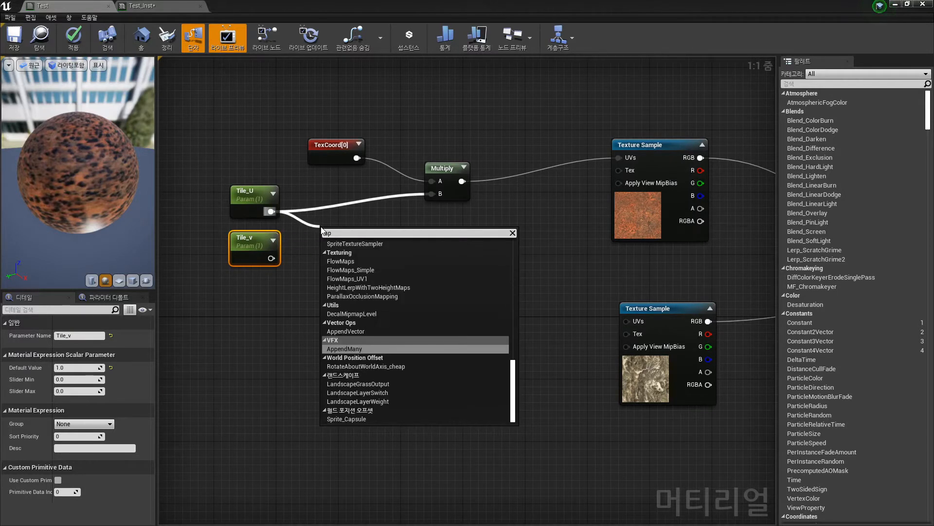
left_click(348, 331)
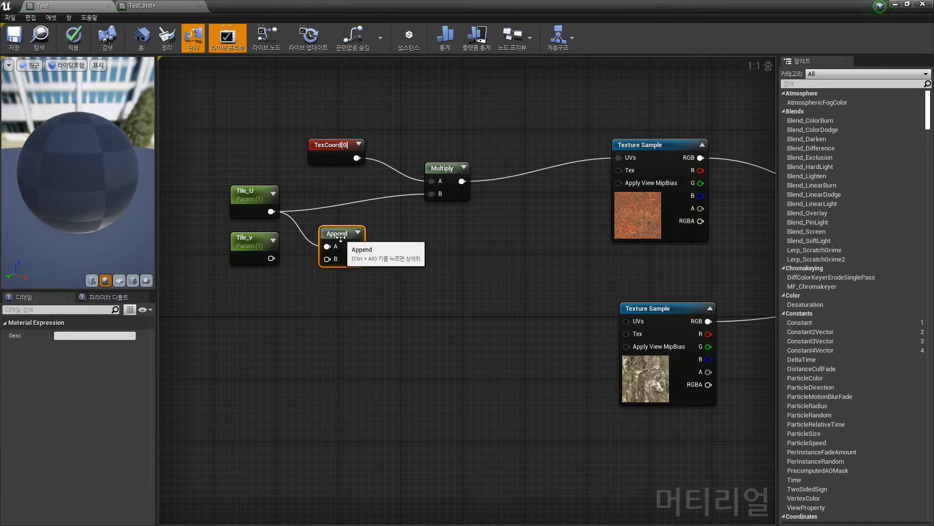
left_click_drag(341, 237, 344, 226)
left_click_drag(271, 258, 340, 230)
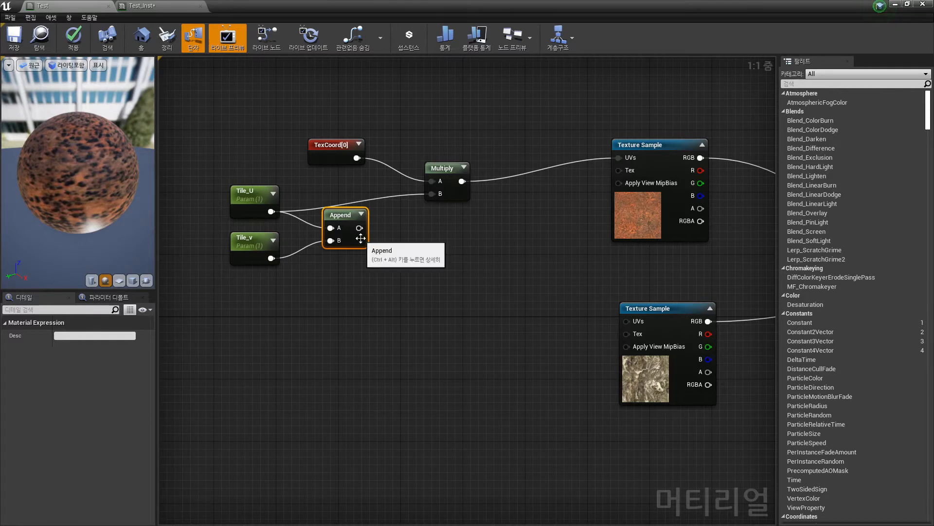
left_click_drag(360, 229, 432, 194)
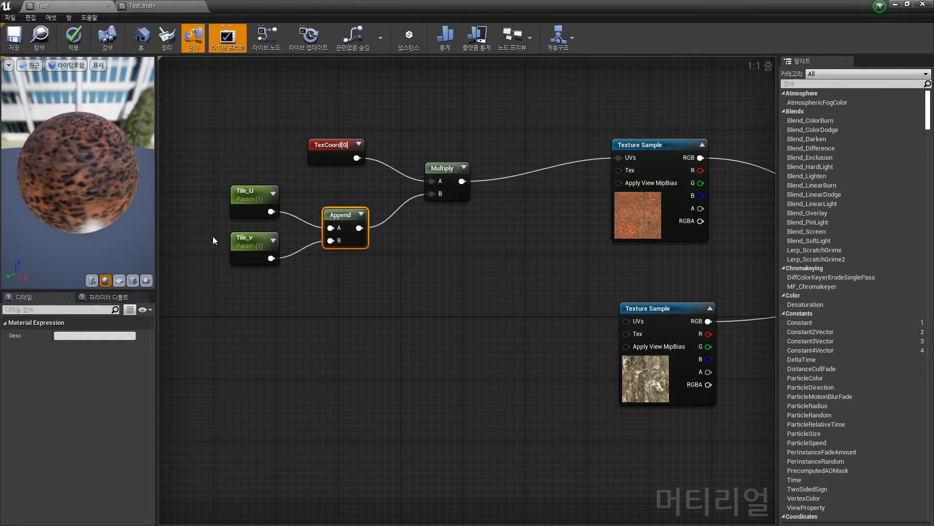
Check the Tile_U and Tile_v parameter nodes, and apply and save the Test material
left_click(253, 195)
left_click(246, 243)
left_click(245, 197)
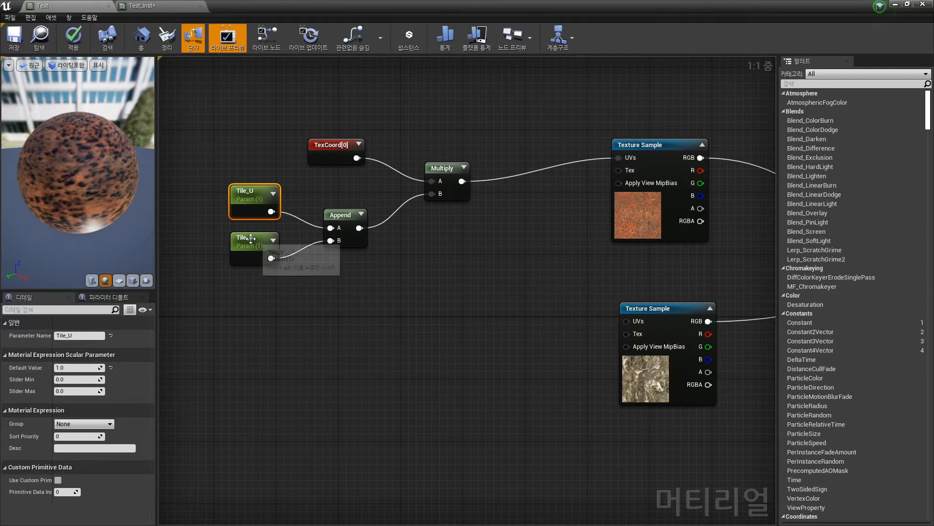
left_click(241, 249)
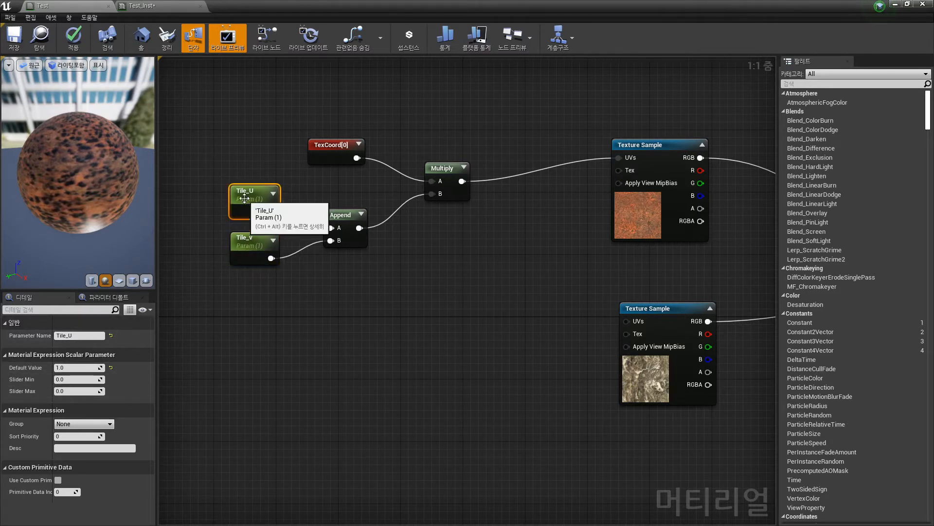
left_click(74, 37)
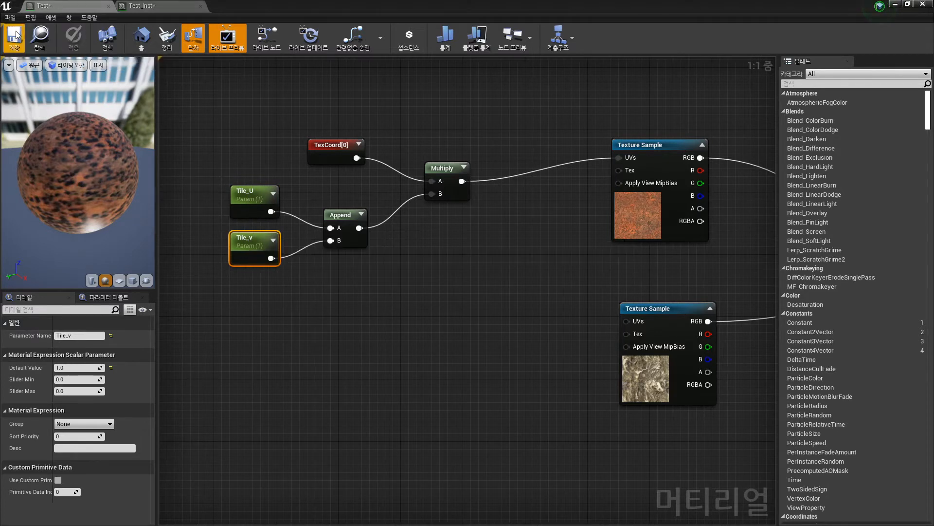
In the material instance, set Tile_U to 1, enable the Tile_v override, and scrub them to about 2.27 and 2.45 respectively
left_click(160, 6)
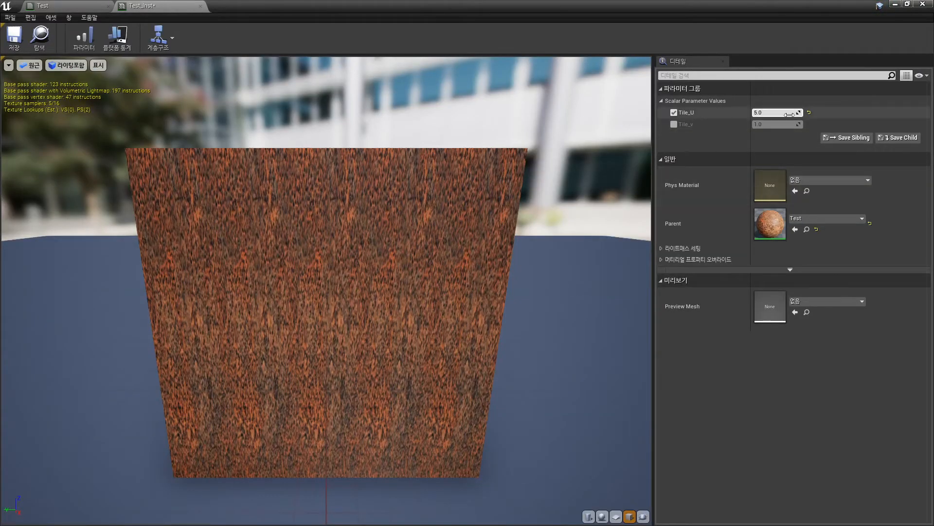
left_click(776, 112)
type("1")
key("Return")
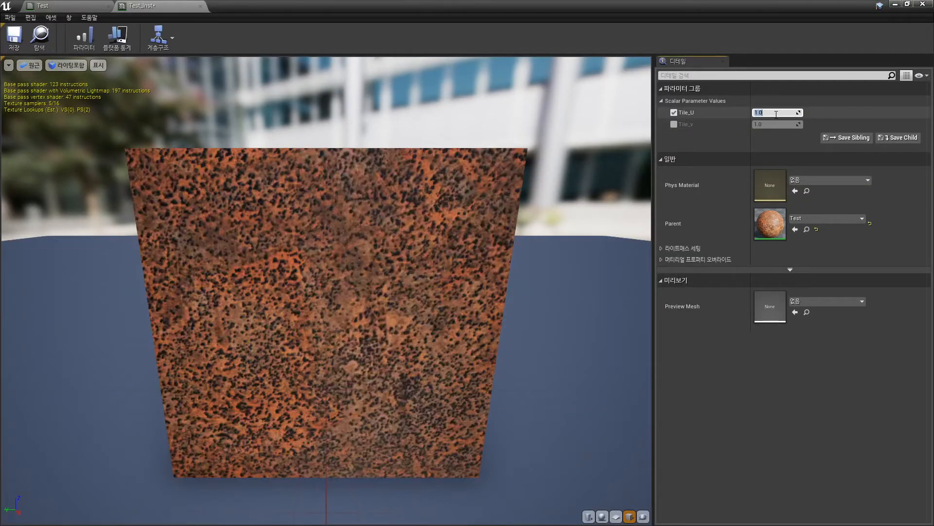
left_click(674, 124)
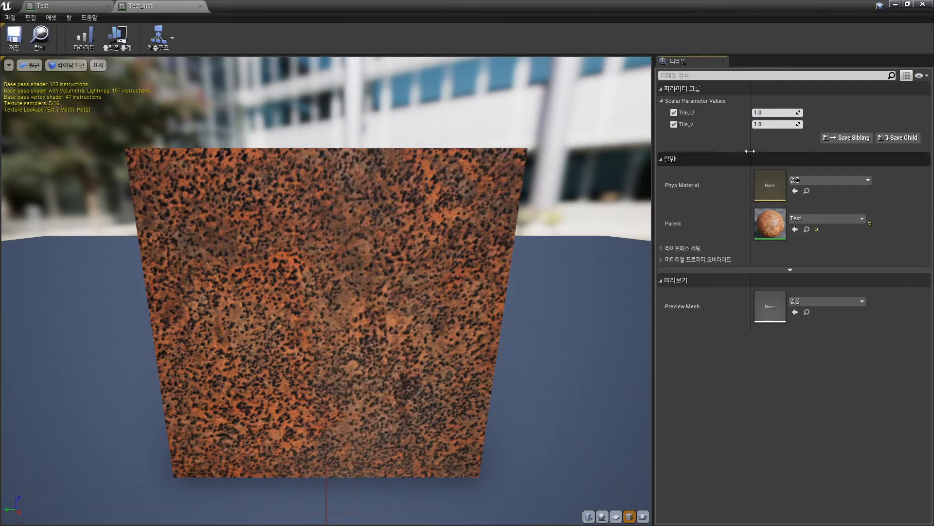
left_click_drag(799, 113, 827, 126)
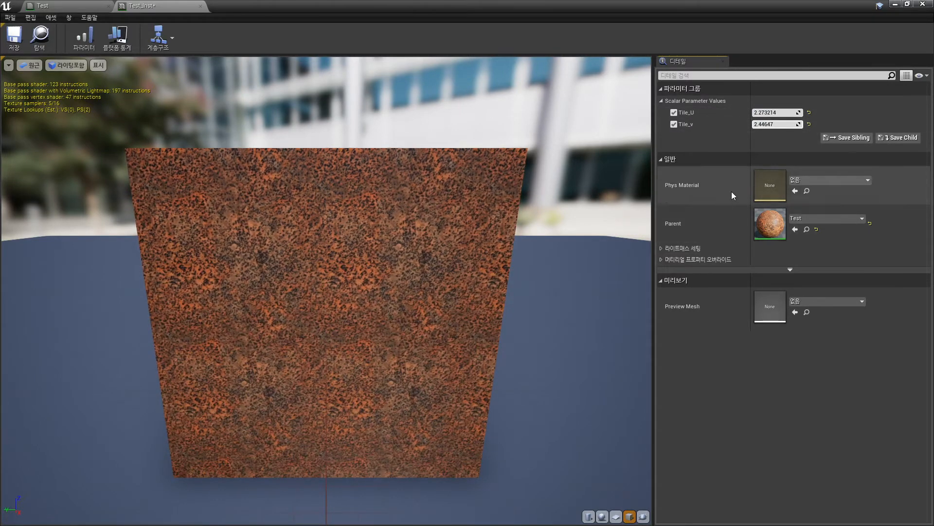
Set both Tile_U and Tile_v to 2 in the material instance, keeping both overrides enabled
left_click(790, 113)
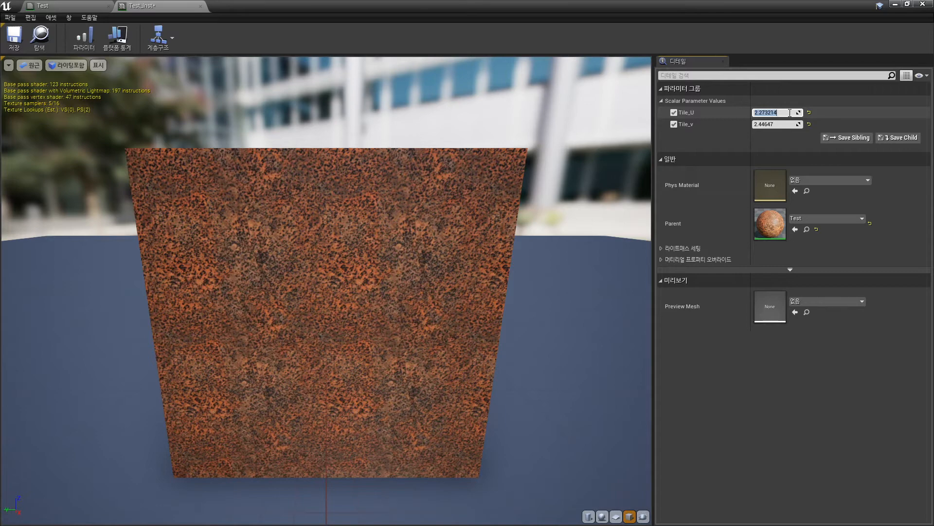
key("Return")
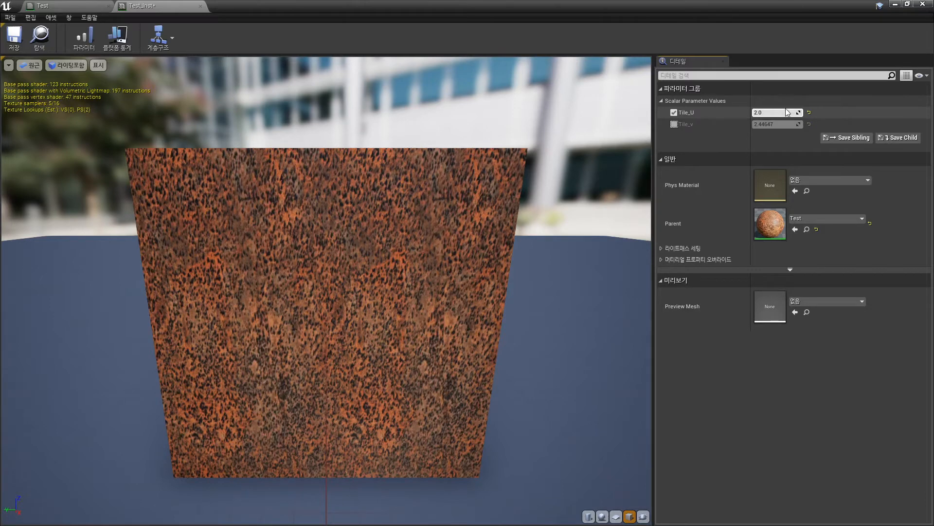
left_click(674, 124)
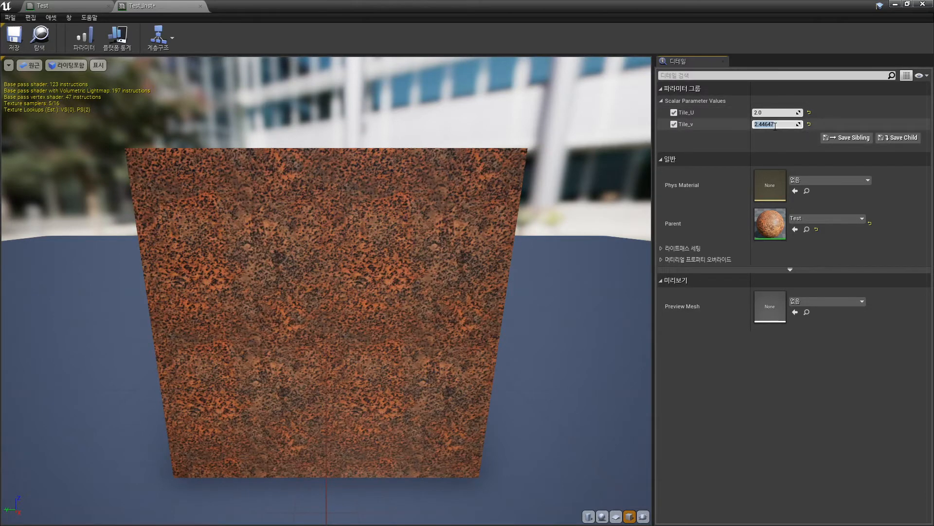
key("Return")
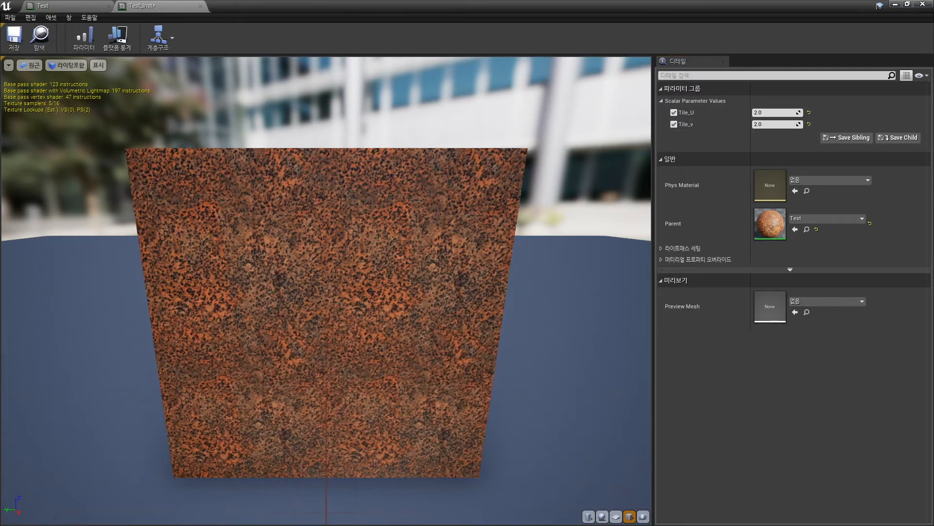
Save the Test_Inst material instance, return to the Test material, and shrink its window aside to reveal the level viewport
left_click_drag(326, 292, 389, 279)
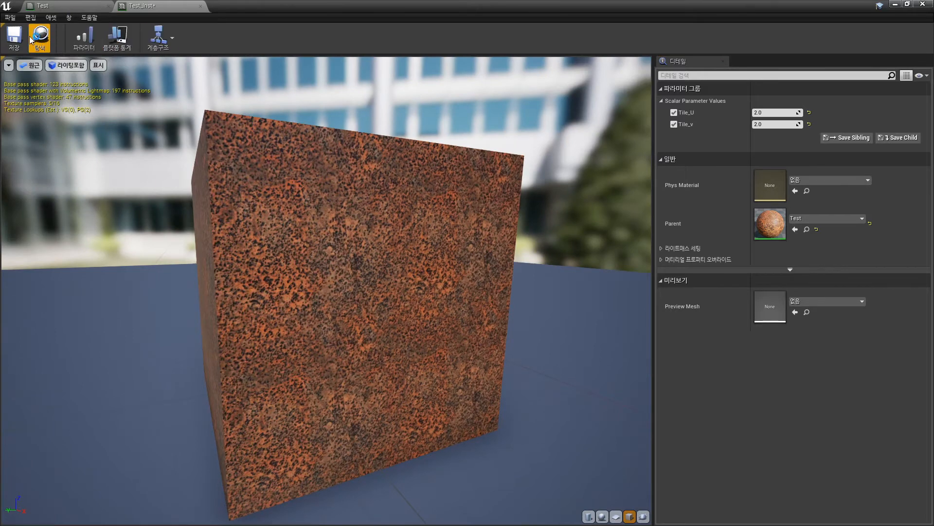
left_click(14, 37)
left_click(74, 6)
left_click_drag(330, 4, 21, 233)
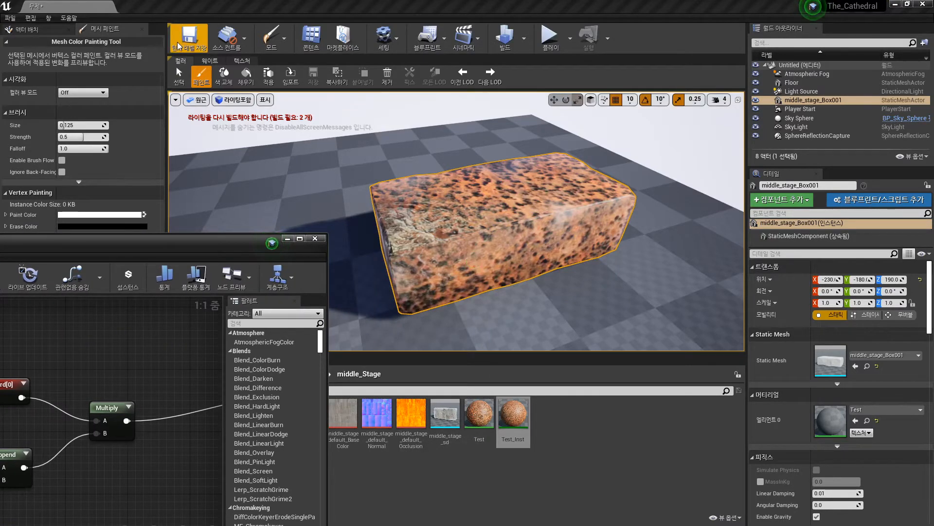
Switch mesh painting to Select mode and assign Test_Inst to the first material element of middle_stage_Box001
left_click(179, 81)
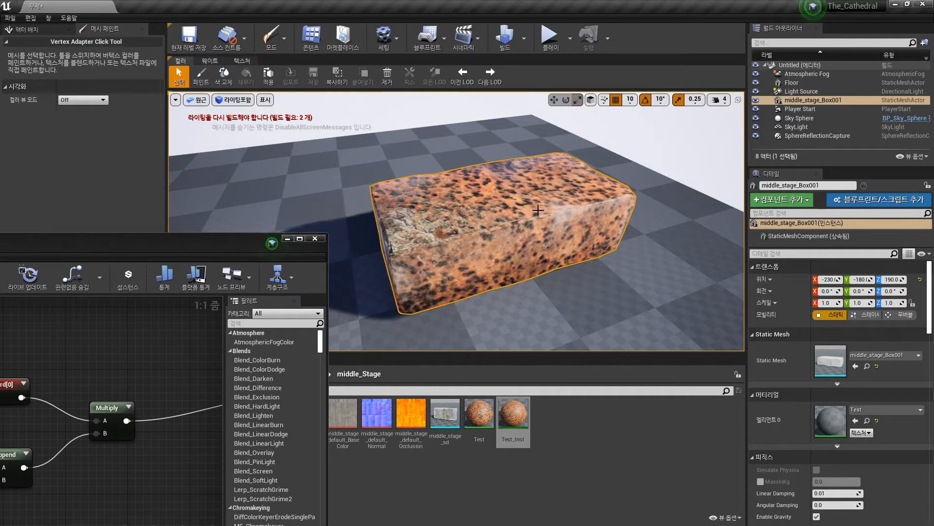
right_click_drag(436, 265, 442, 298)
double_click(438, 243)
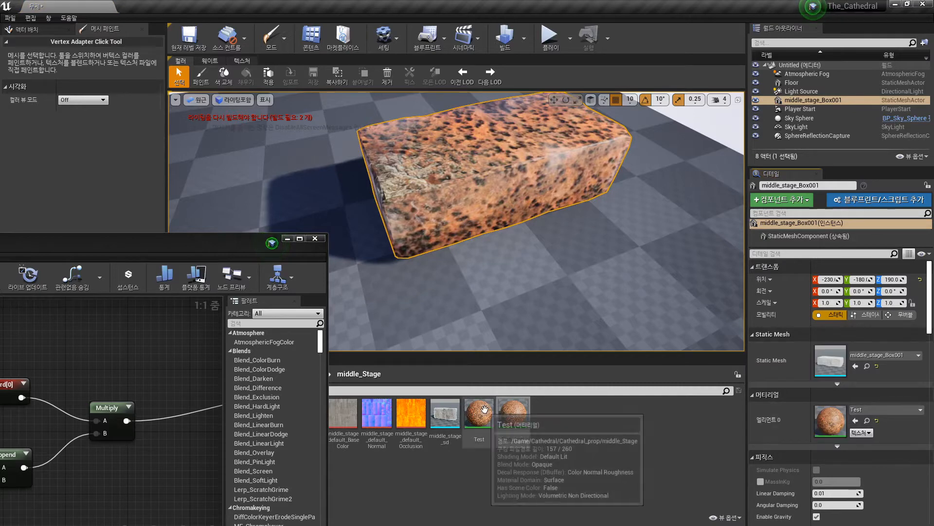
left_click_drag(514, 411, 833, 421)
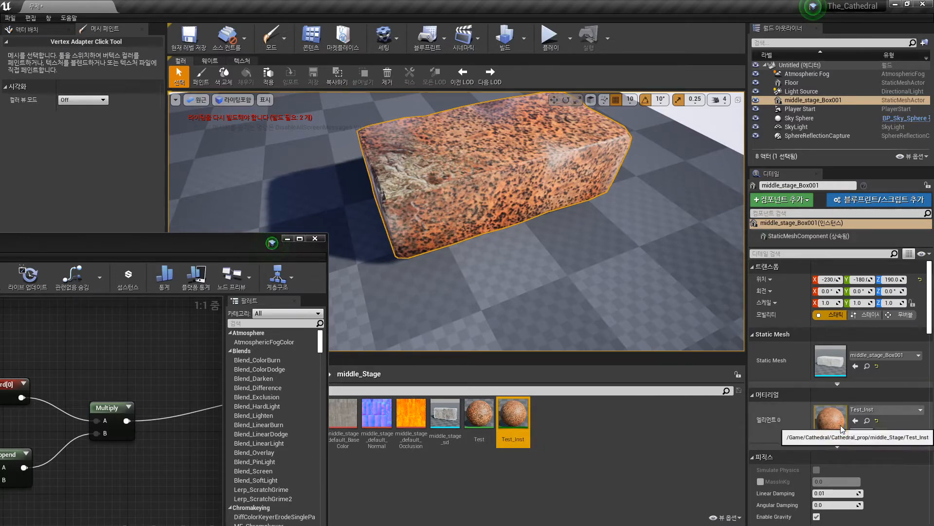
Place the Test_Inst editor below the stone block and set both Tile_U and Tile_v to 5
left_click_drag(137, 248, 405, 227)
left_click_drag(228, 224, 283, 222)
left_click(225, 222)
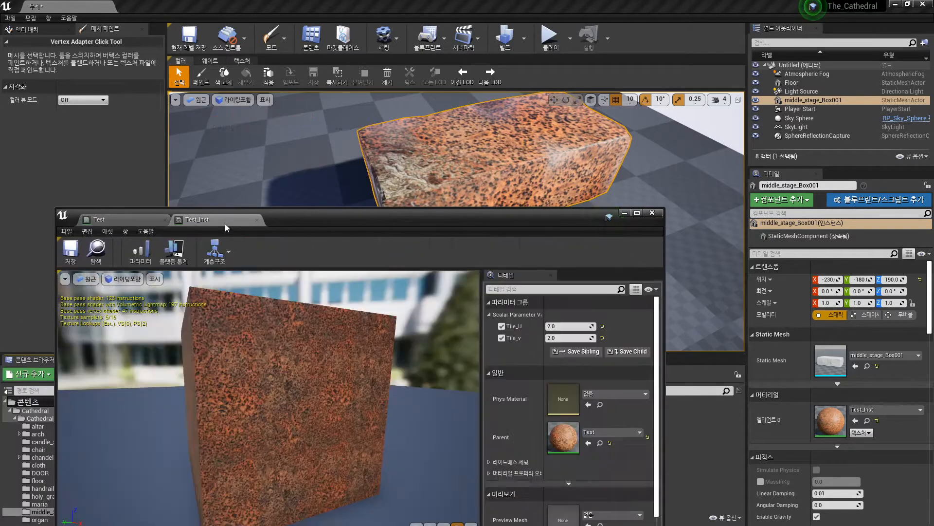
left_click_drag(339, 224, 351, 239)
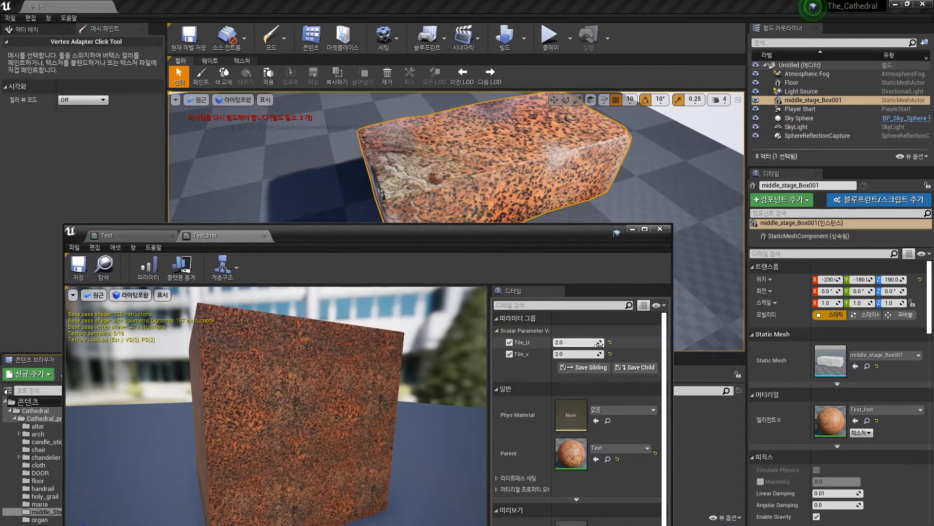
left_click_drag(584, 342, 611, 354)
left_click(577, 342)
type("5.0")
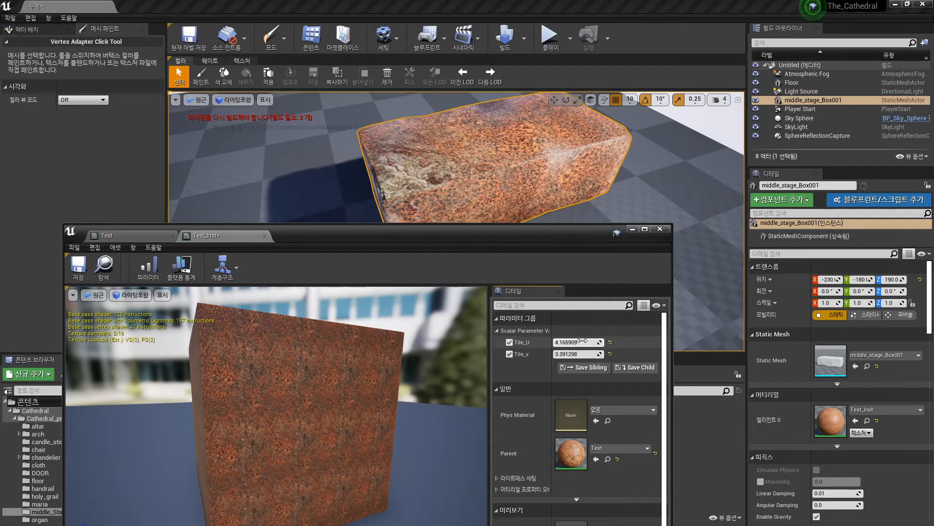
key("Return")
key("Tab")
type("5.0")
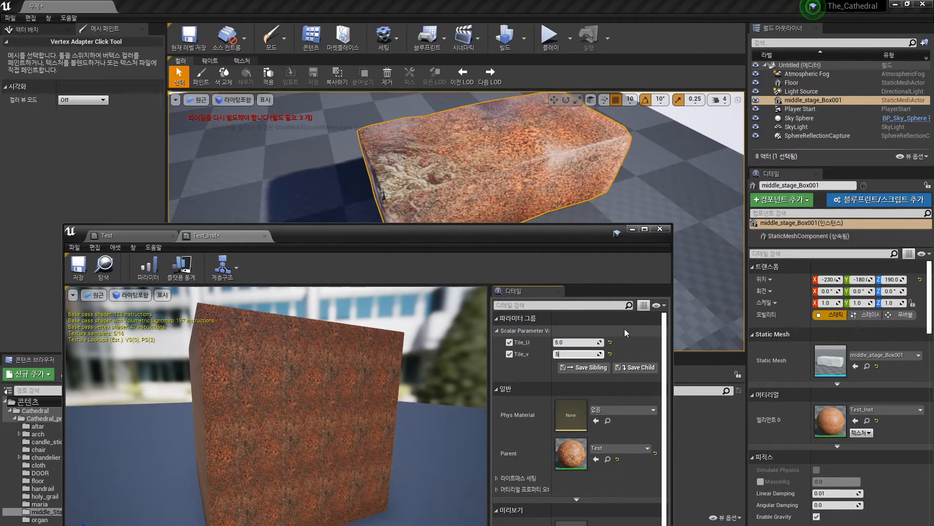
key("Return")
Paint the block's Red vertex channel with a 0.25 brush, spreading the rock texture over its upper surface and sides
left_click_drag(504, 241, 451, 317)
left_click_drag(430, 154, 346, 152, "alt")
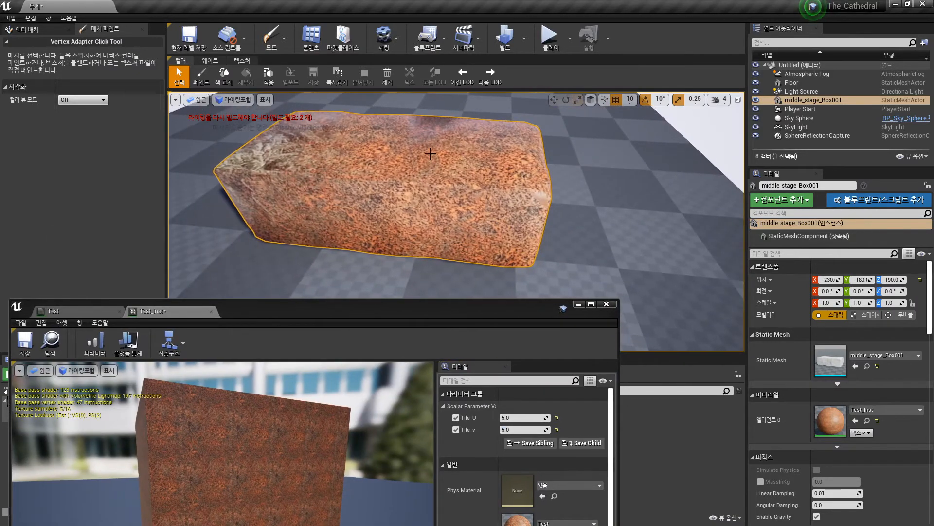
left_click(201, 76)
mouse_move(538, 184)
left_mouse_down()
mouse_move(520, 190)
mouse_move(455, 168)
mouse_move(383, 179)
mouse_move(326, 169)
left_mouse_up()
mouse_move(383, 212)
right_mouse_down()
mouse_move(402, 204)
mouse_move(482, 229)
mouse_move(385, 233)
mouse_move(365, 263)
right_mouse_up()
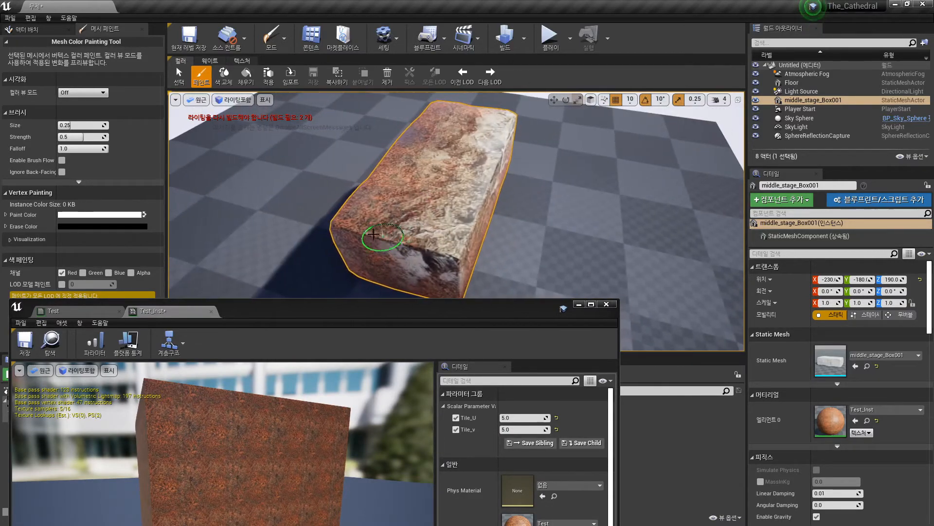
right_click_drag(474, 205, 428, 214)
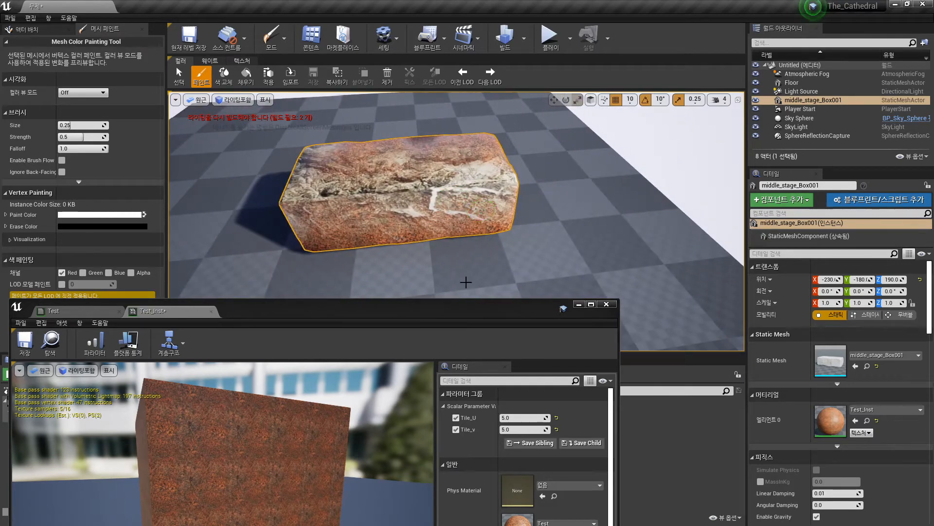
Show the Test material graph and reposition and enlarge its window over the level editor
left_click_drag(468, 313, 534, 257)
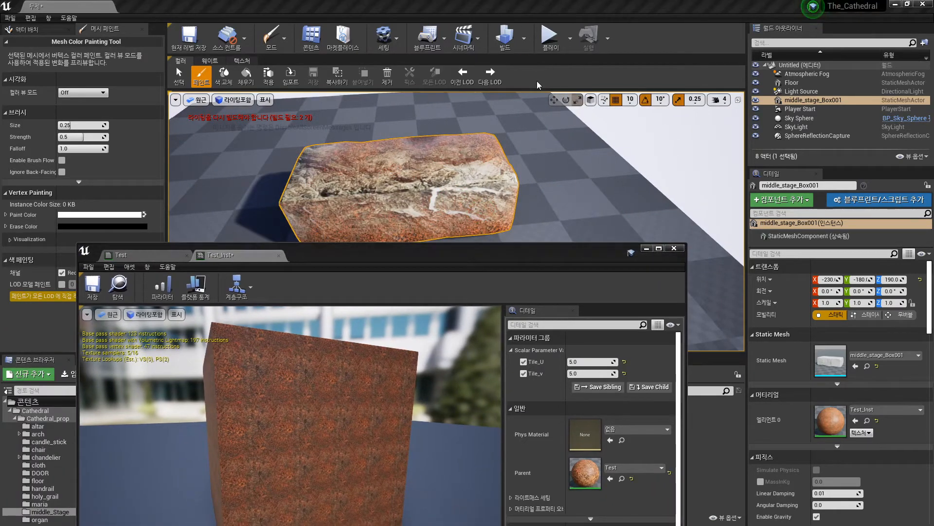
left_click(161, 255)
left_click_drag(359, 254, 368, 68)
left_click_drag(693, 387, 869, 499)
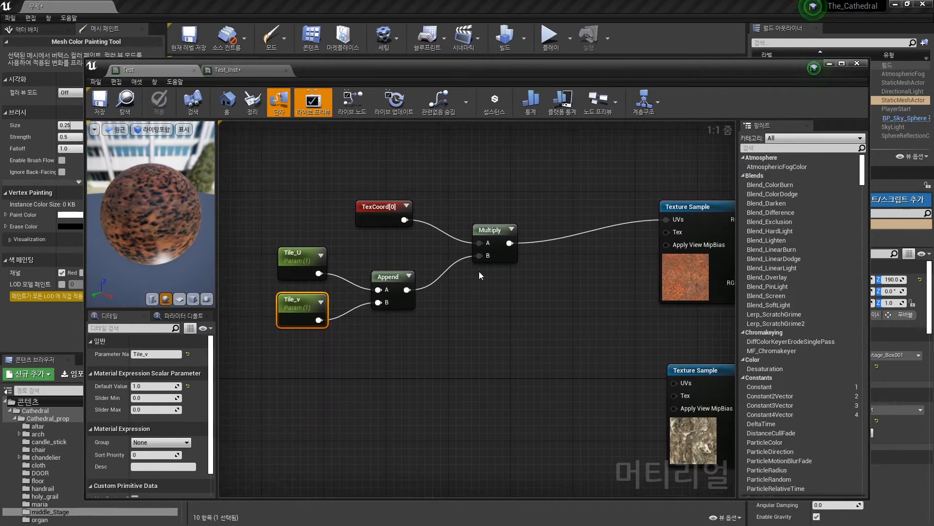
Pull the TexCoord, Multiply and Append nodes closer to the tiling parameters and place an Add node between Multiply and the texture samples
left_click_drag(391, 206, 337, 207)
left_click_drag(497, 236, 450, 236)
left_click_drag(391, 277, 376, 269)
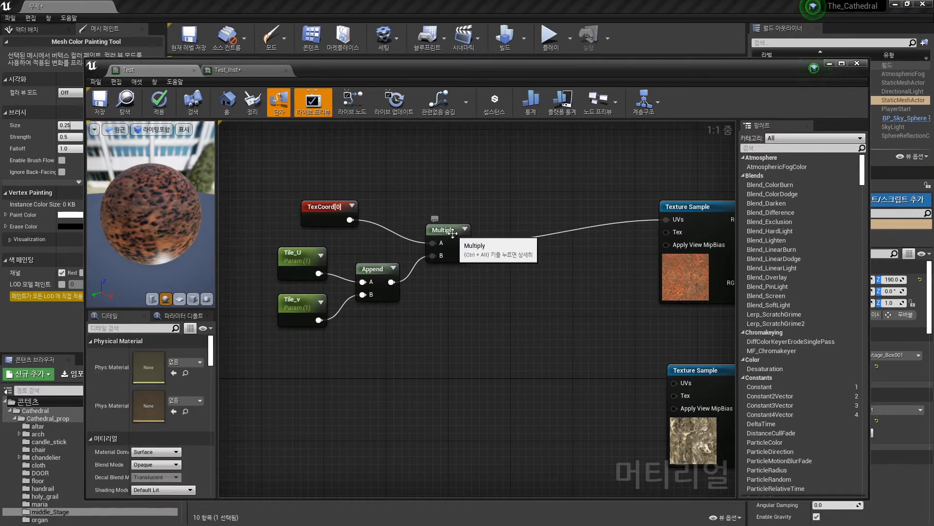
left_click(444, 248)
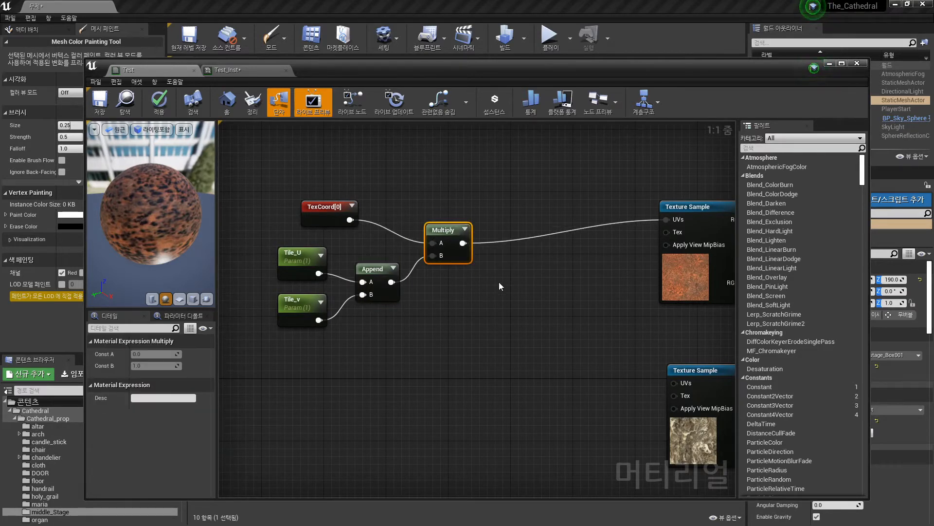
right_click_drag(503, 276, 496, 259)
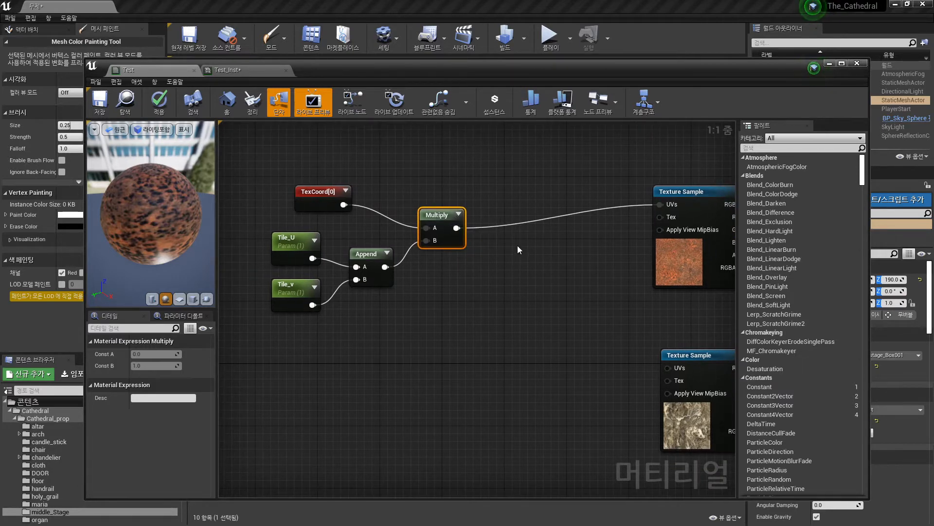
left_click(518, 246)
left_click_drag(393, 345, 293, 232)
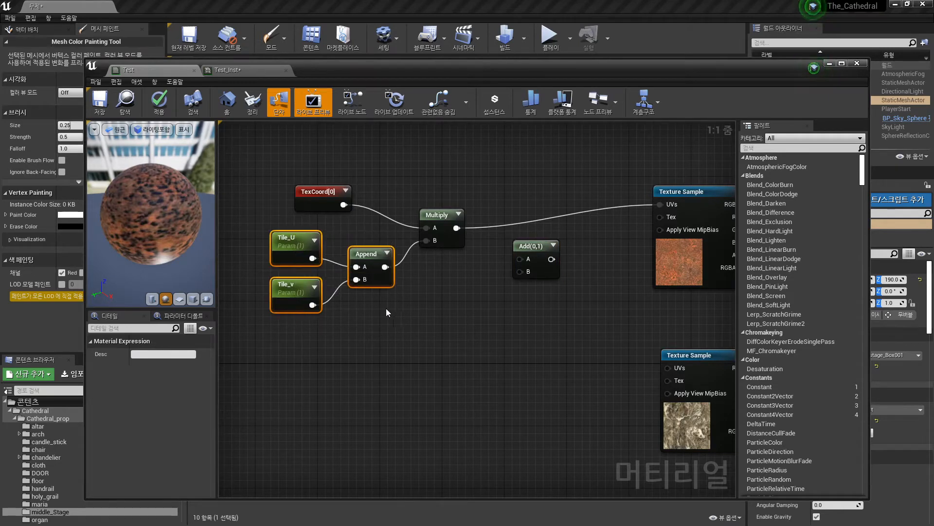
key("ctrl+v")
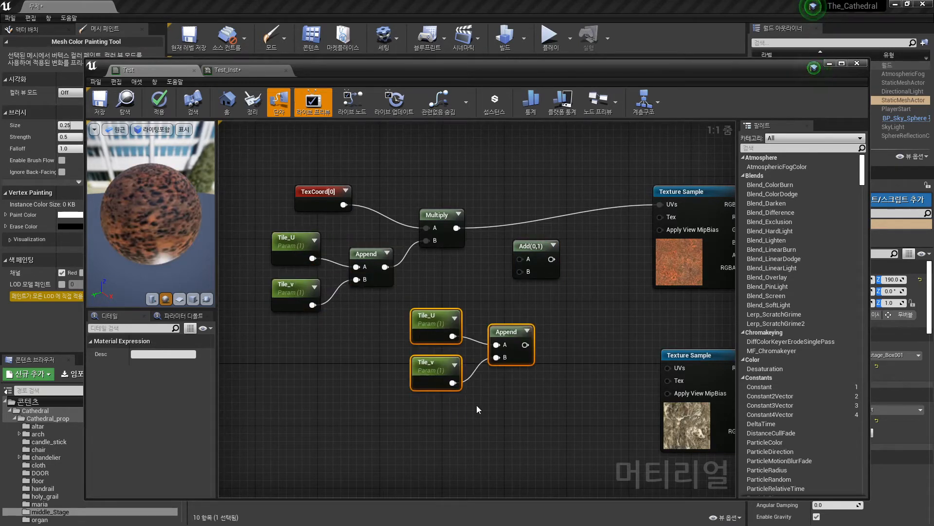
key("Delete")
Duplicate the Tile_U, Tile_v and Append nodes, place the copies below the originals, and move the Add node closer to them
left_click_drag(234, 338, 378, 233)
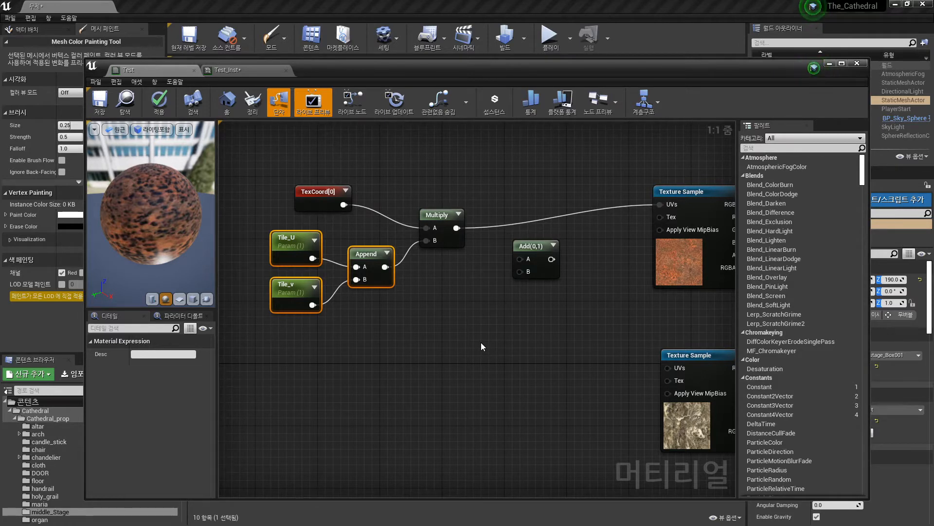
key("ctrl+v")
left_click_drag(555, 349, 477, 350)
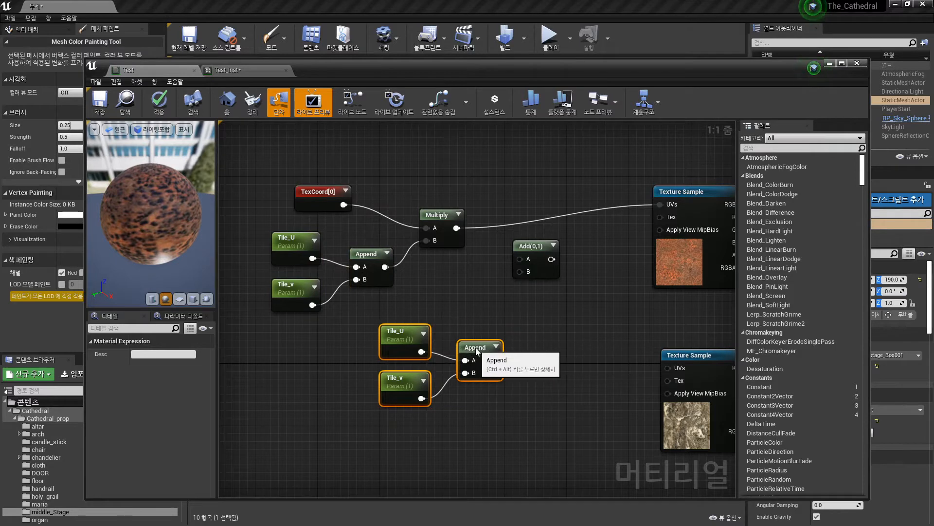
right_click_drag(545, 306, 543, 270)
left_click(540, 251)
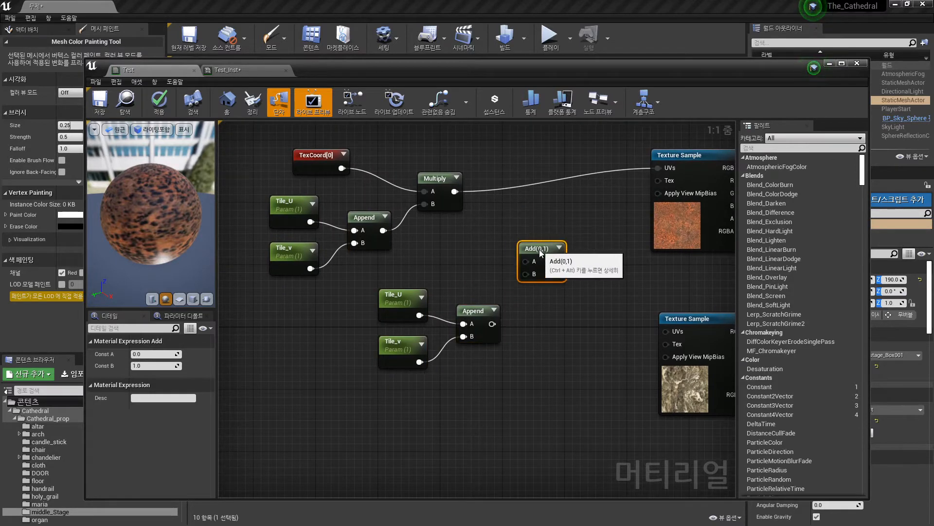
Connect Multiply's output to Add's A input and the duplicated Append's output to Add's B input
left_click(520, 331)
left_click(483, 310)
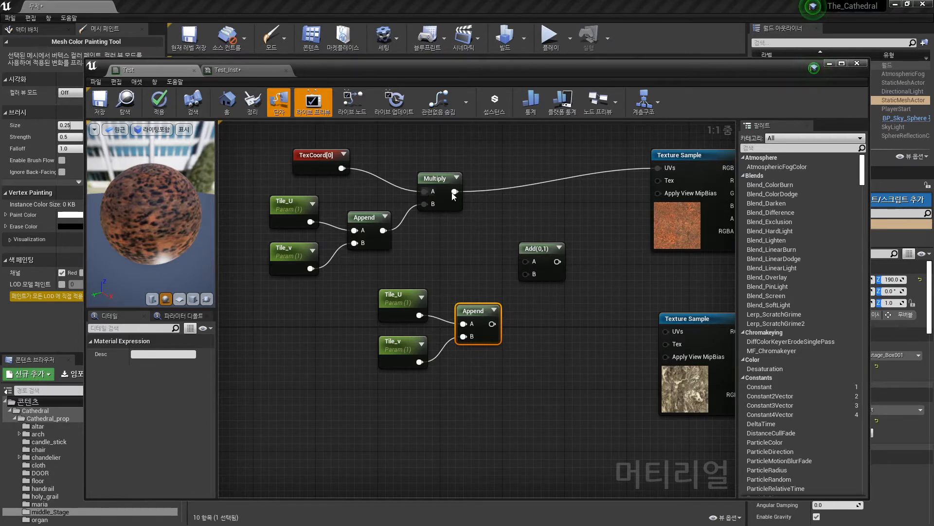
left_click_drag(454, 191, 526, 262)
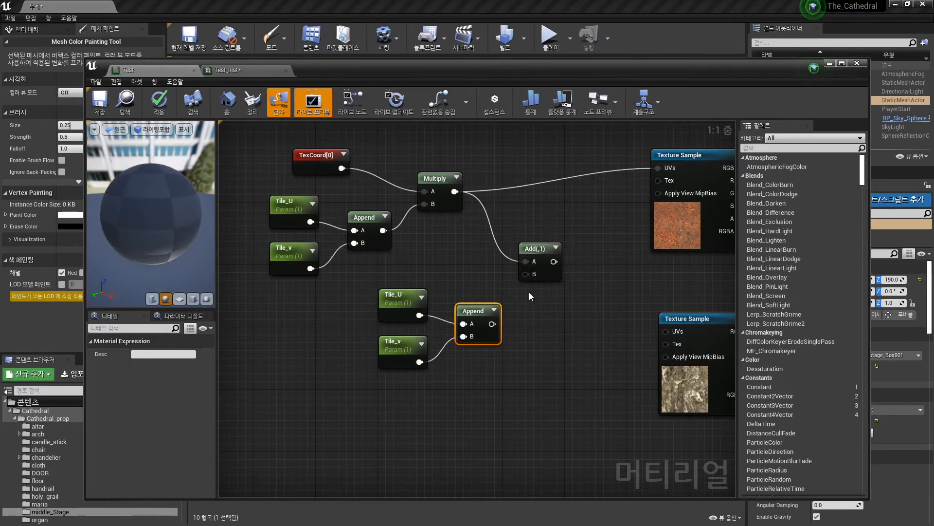
left_click_drag(491, 323, 526, 274)
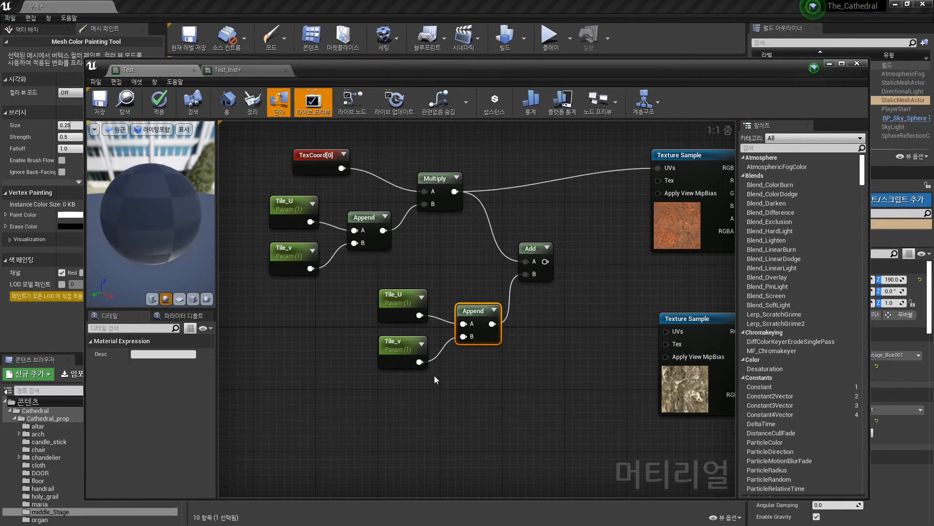
Rename the duplicated Tile_U parameter to Offset_U and the duplicated Tile_v parameter to Offset_V
left_click(398, 306)
left_click(158, 354)
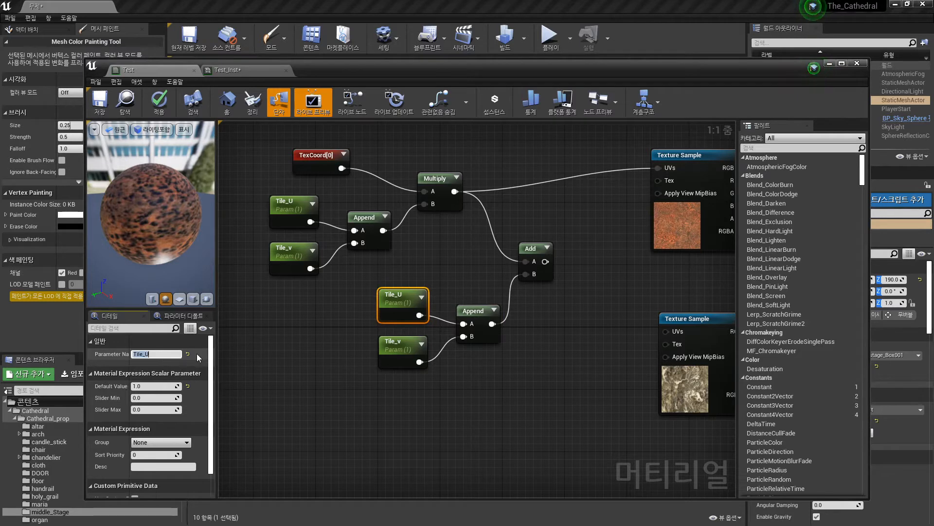
type("Offset_U")
key("Return")
left_click(392, 347)
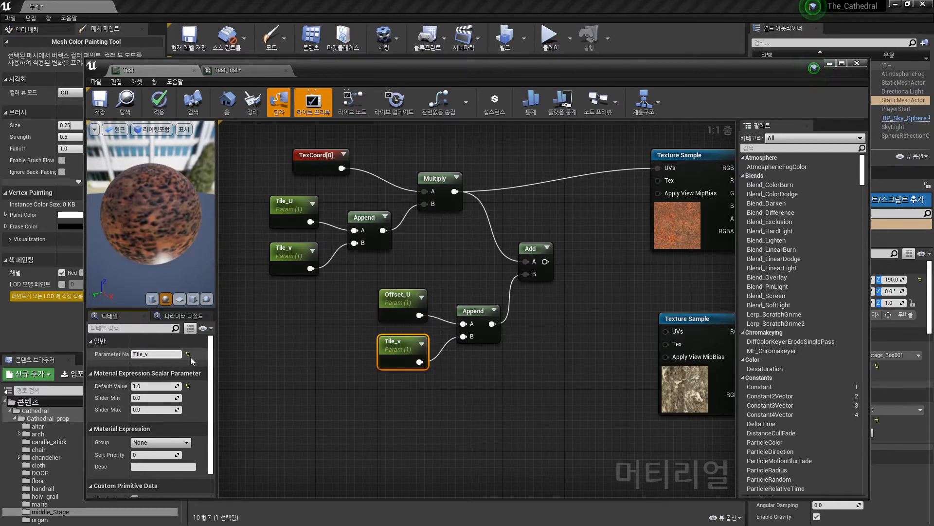
left_click(173, 357)
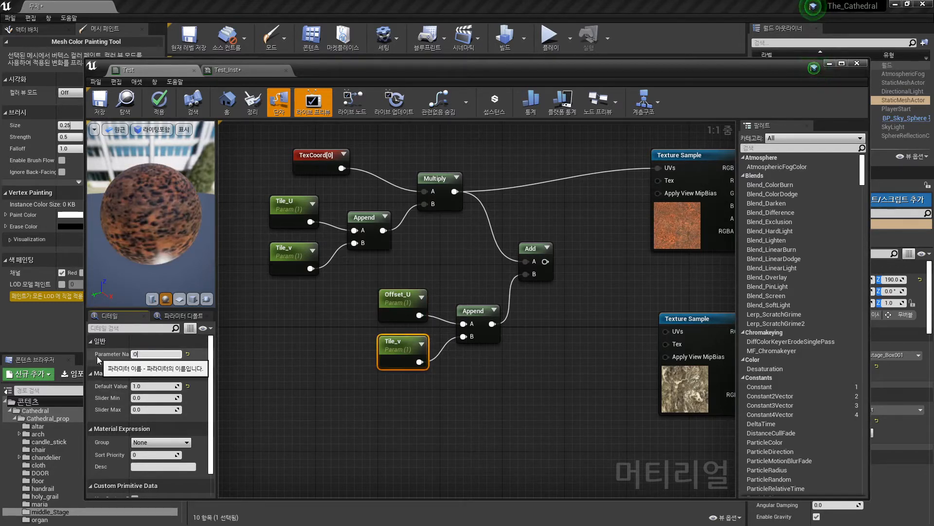
type("Offset_V")
key("Return")
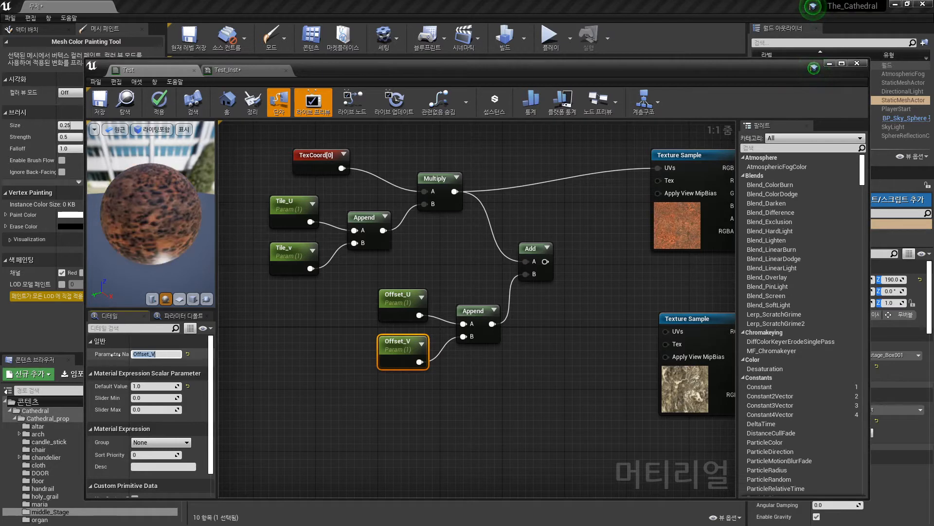
Set Offset_U's default value to 0 and open Offset_V's Slider Min value for editing
left_click(396, 300)
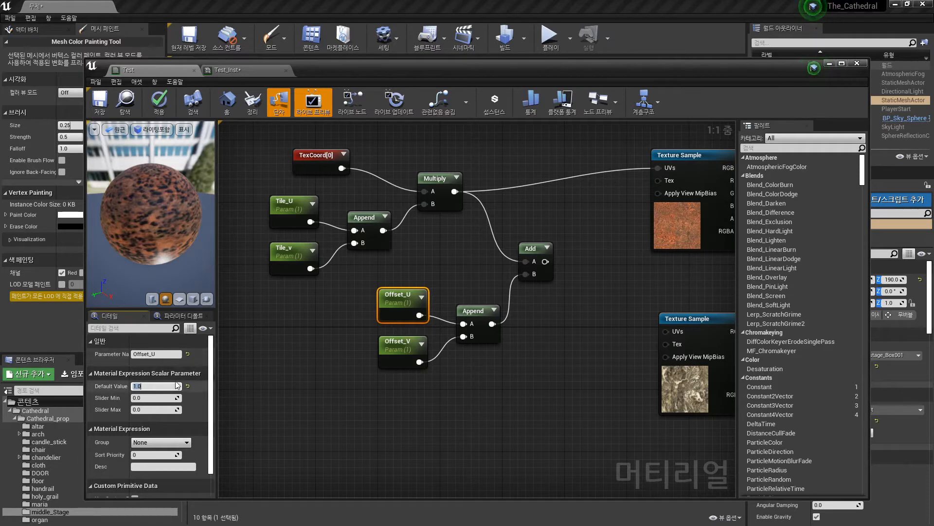
type("0")
key("Return")
left_click(398, 345)
left_click(140, 398)
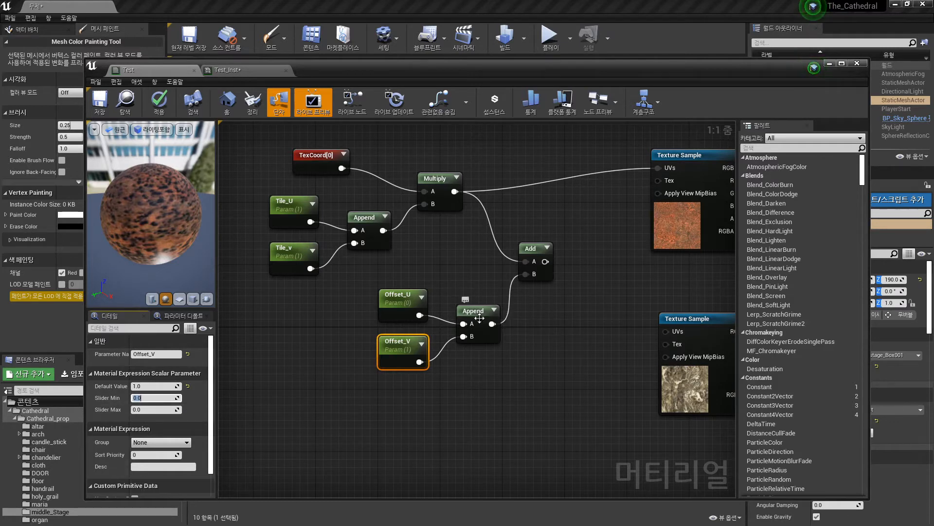
Connect Add's output to the orange texture sample's UVs and group all the coordinate nodes in a comment titled UV
left_click_drag(554, 264, 670, 170)
left_click_drag(575, 144, 254, 396)
right_click(531, 248)
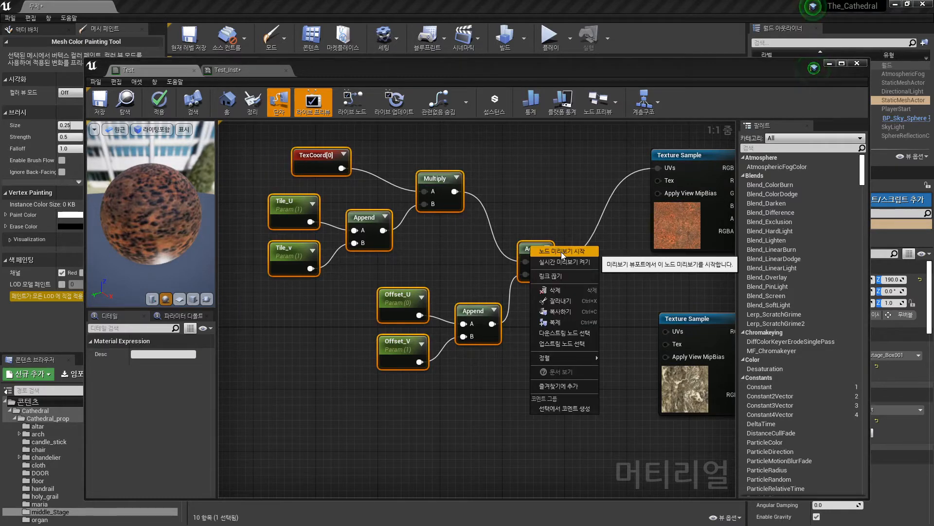
left_click(576, 408)
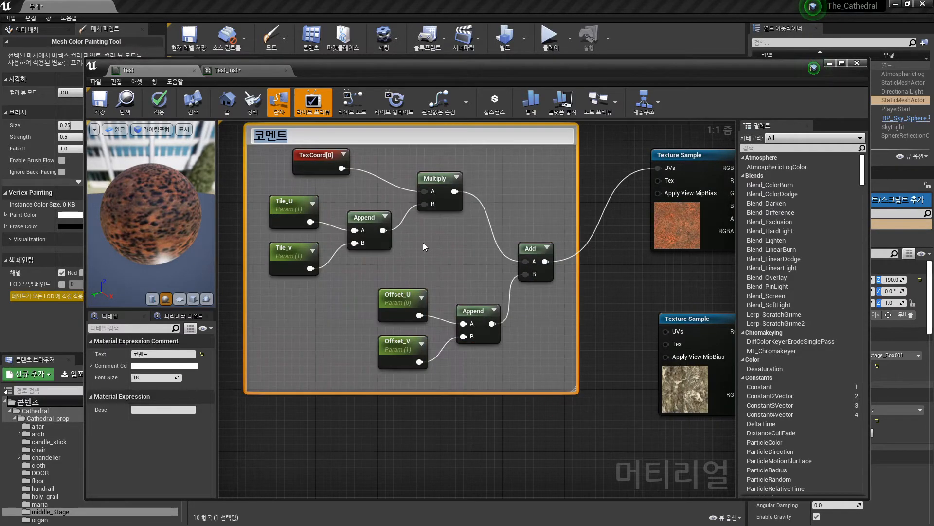
type("UV")
key("Return")
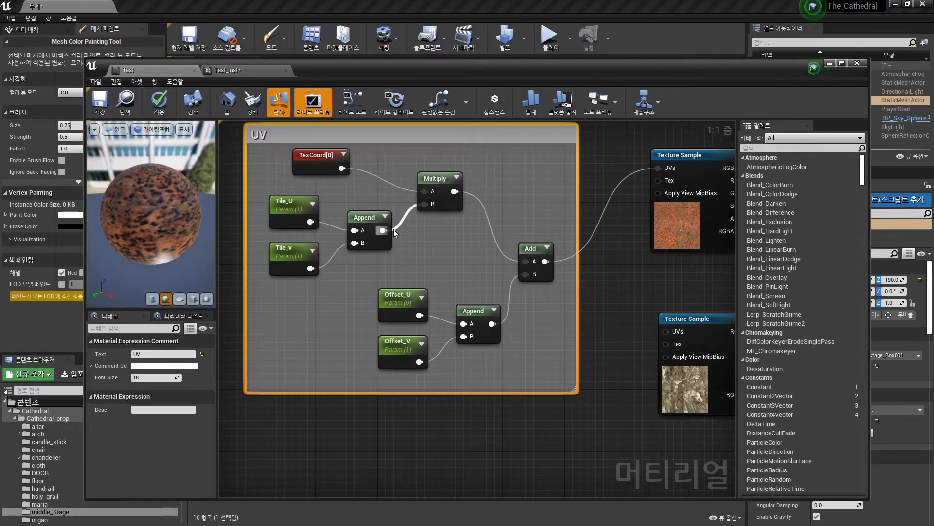
scroll(450, 224, "down", 3)
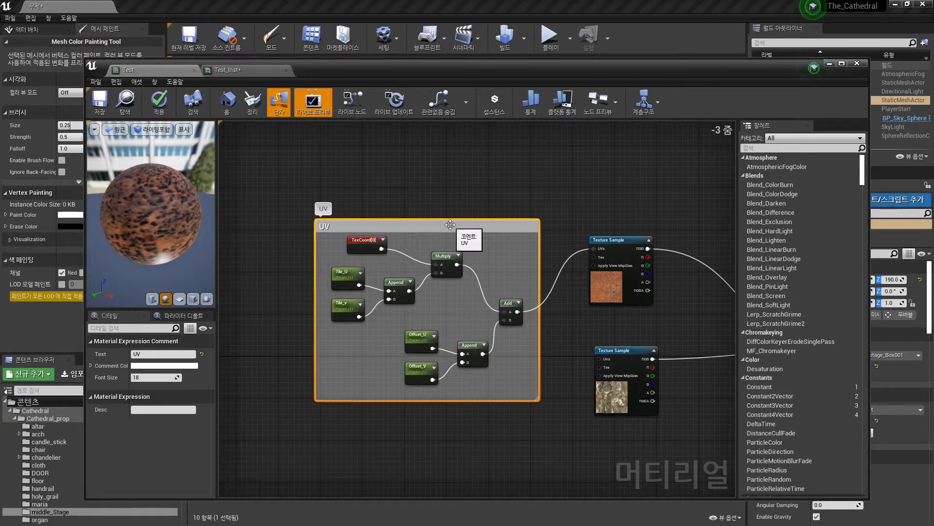
Reposition the UV comment group and the orange texture sample, and connect Add's output to the rock texture sample's UVs
left_click_drag(450, 224, 378, 152)
left_click_drag(625, 244, 619, 235)
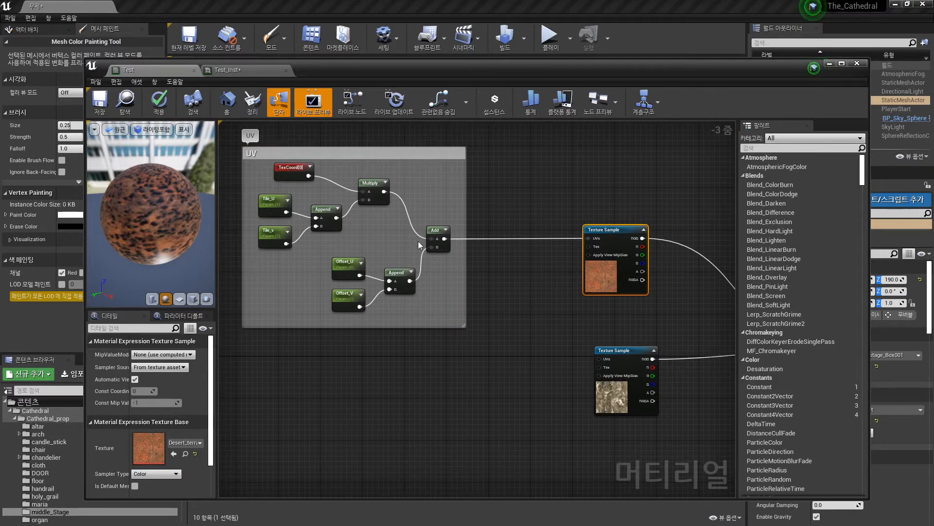
left_click_drag(445, 238, 599, 361)
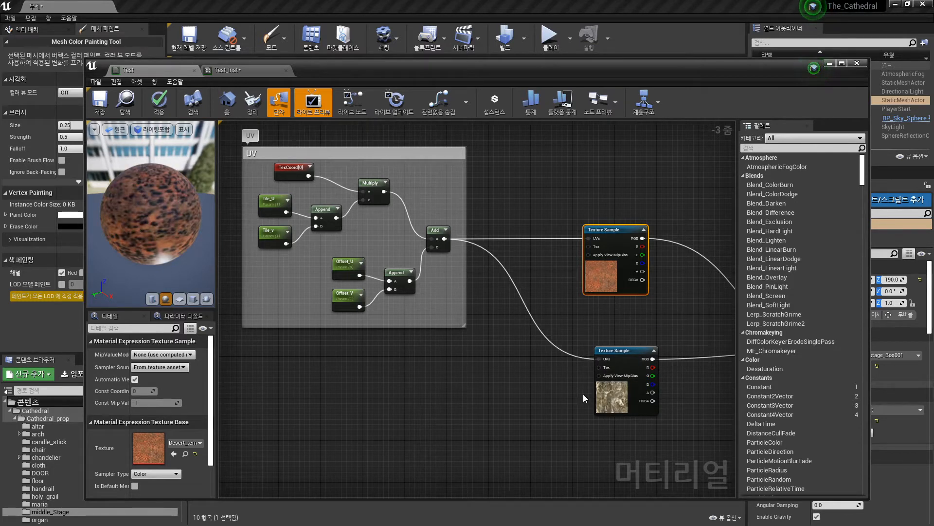
Duplicate the whole UV comment group with its nodes and place the copy directly below the original
left_click(243, 150)
left_click_drag(232, 146, 495, 345)
right_click_drag(433, 417, 432, 304)
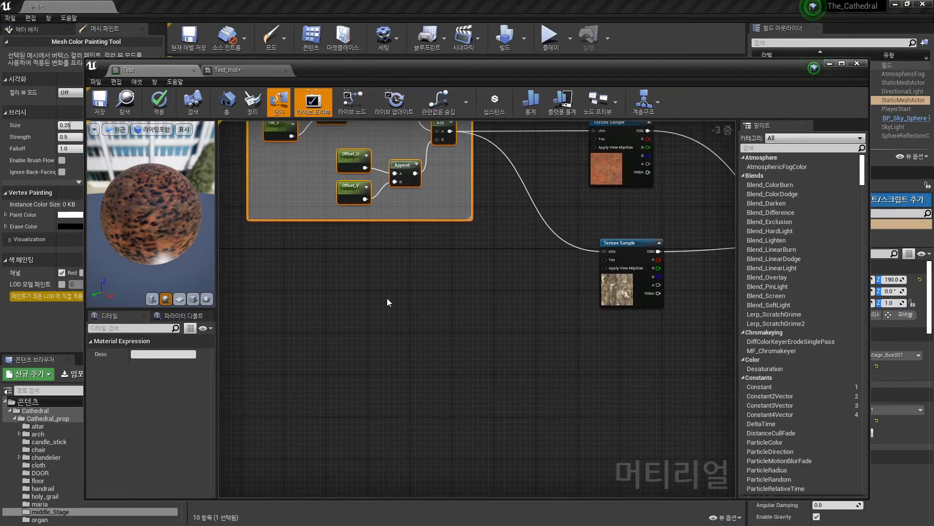
key("ctrl+c")
key("ctrl+v")
left_click_drag(467, 230, 410, 243)
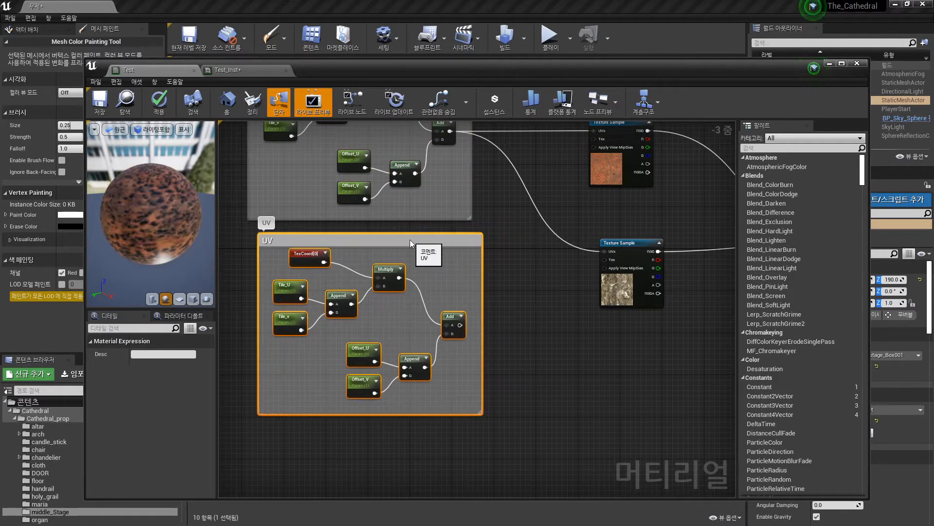
Rename the duplicated comment UV2 and connect its Add output to the rock texture sample's UVs
double_click(297, 239)
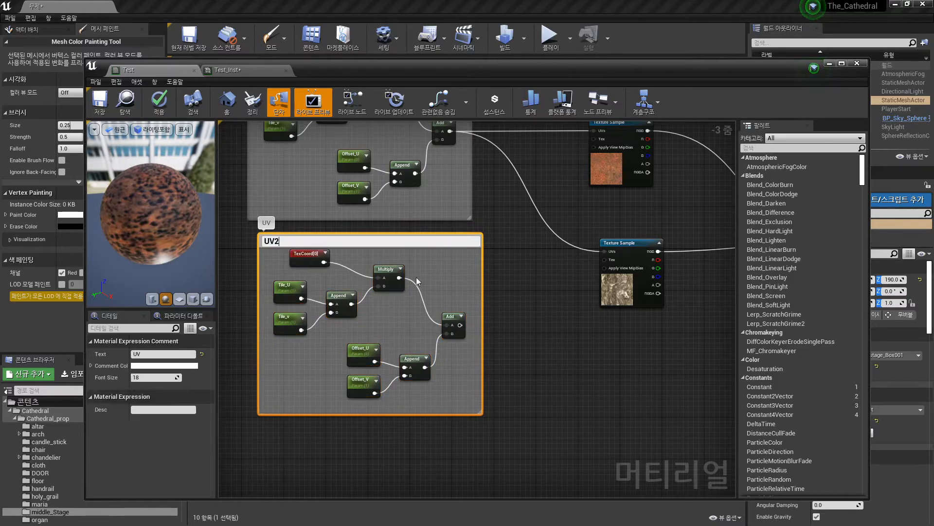
type("2")
left_click(496, 254)
left_click_drag(460, 324, 605, 251)
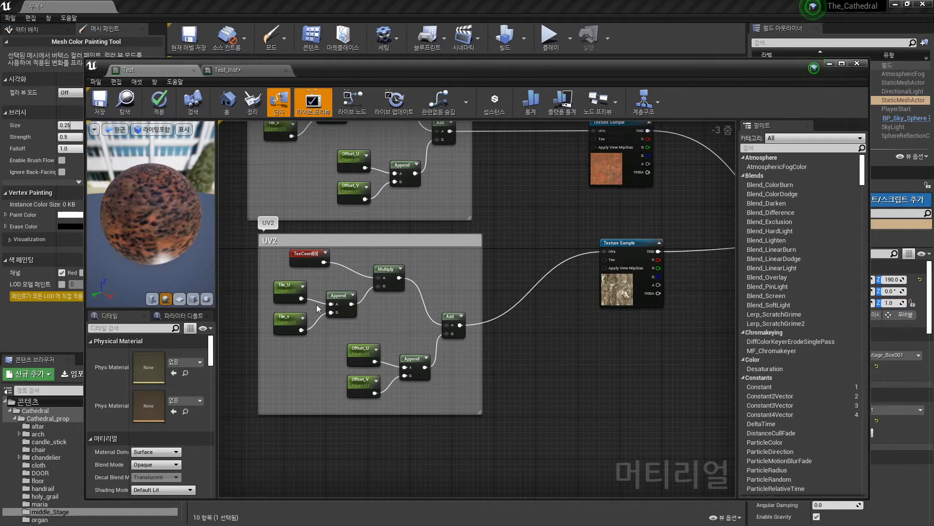
Rename the tiling parameters in the UV2 group to Tile_U1 and Tile_v1
left_click(290, 320)
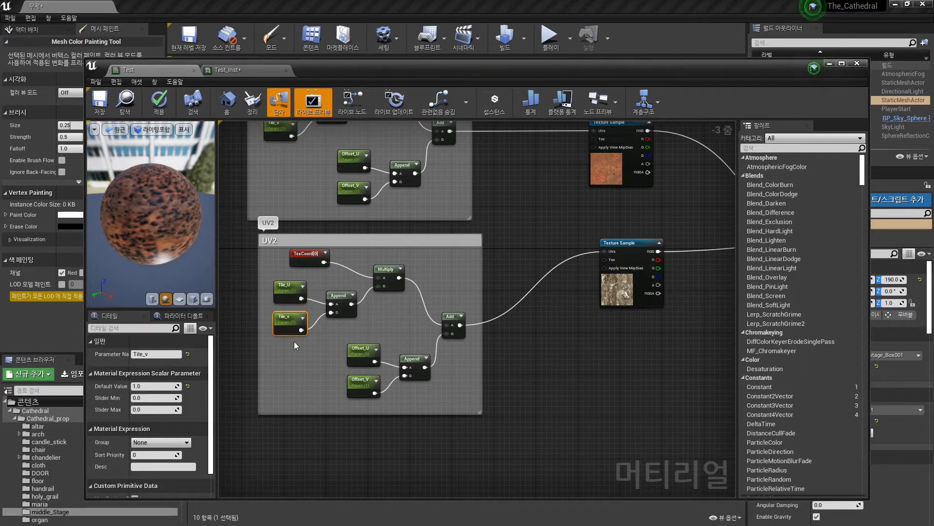
left_click(290, 287)
left_click(166, 355)
type("1")
left_click(288, 324)
left_click(165, 353)
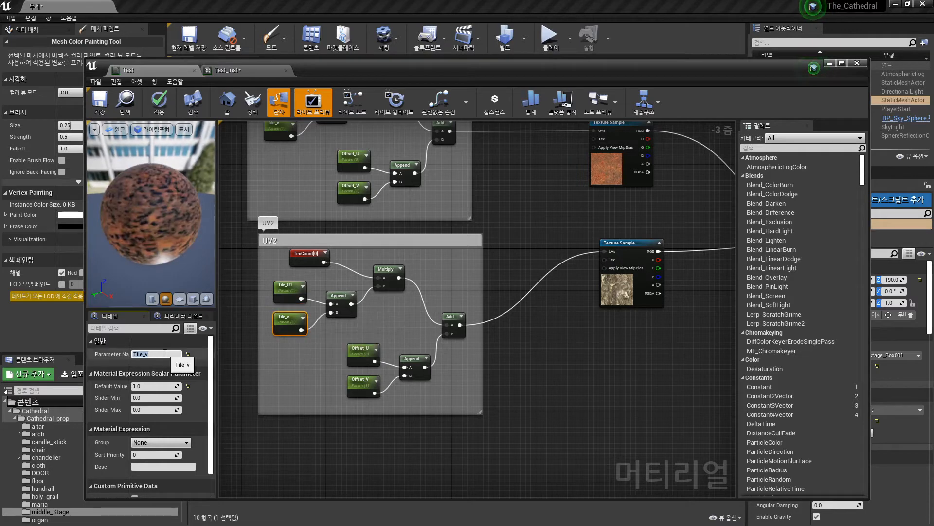
type("1")
Rename the offset parameters in the UV2 group to Offset_U1 and Offset_V1
left_click(358, 353)
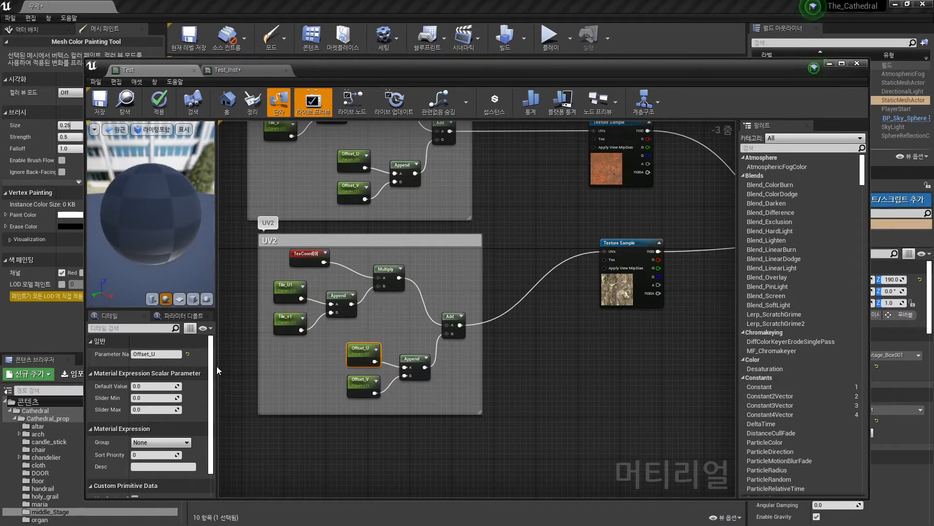
left_click(170, 353)
left_click(361, 379)
left_click(174, 353)
type("1")
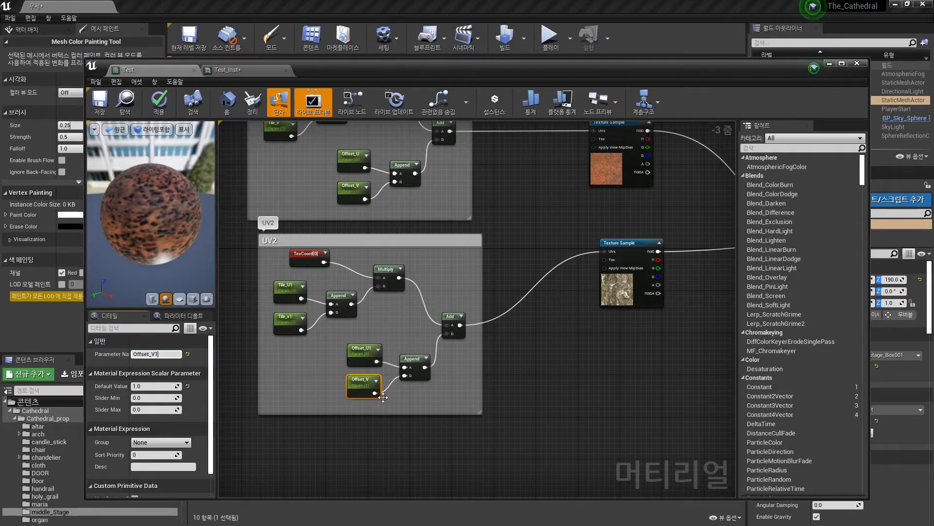
left_click(533, 403)
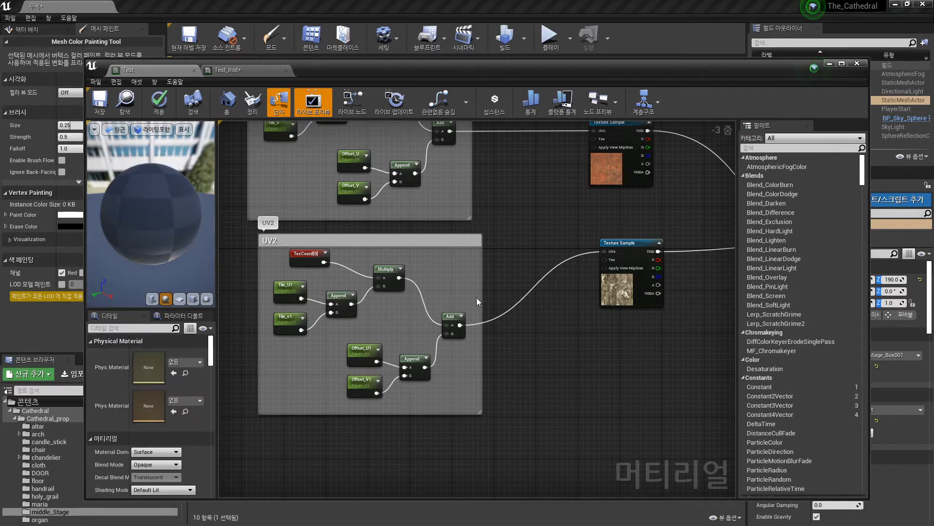
Apply and save the Test material without saving the level, and open Test_Inst to view its parameter list
left_click(195, 46)
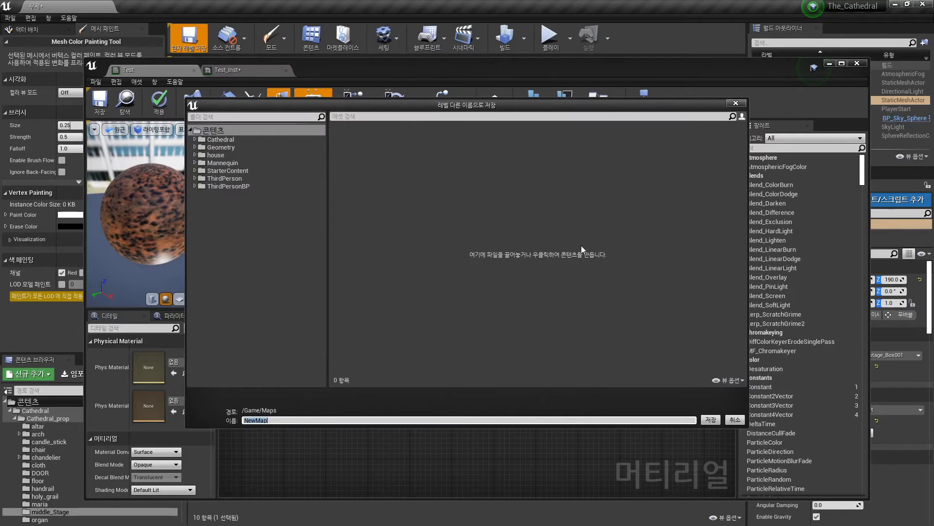
left_click(735, 420)
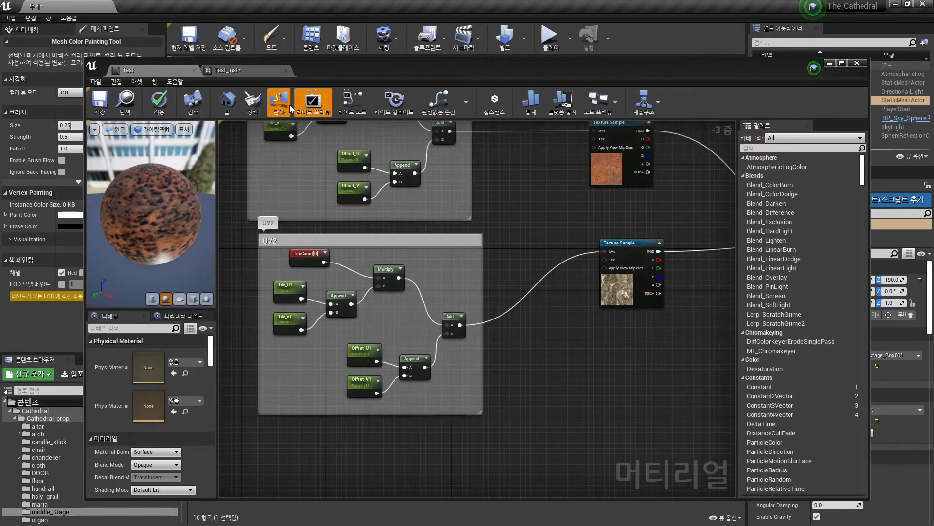
left_click(163, 105)
left_click(99, 106)
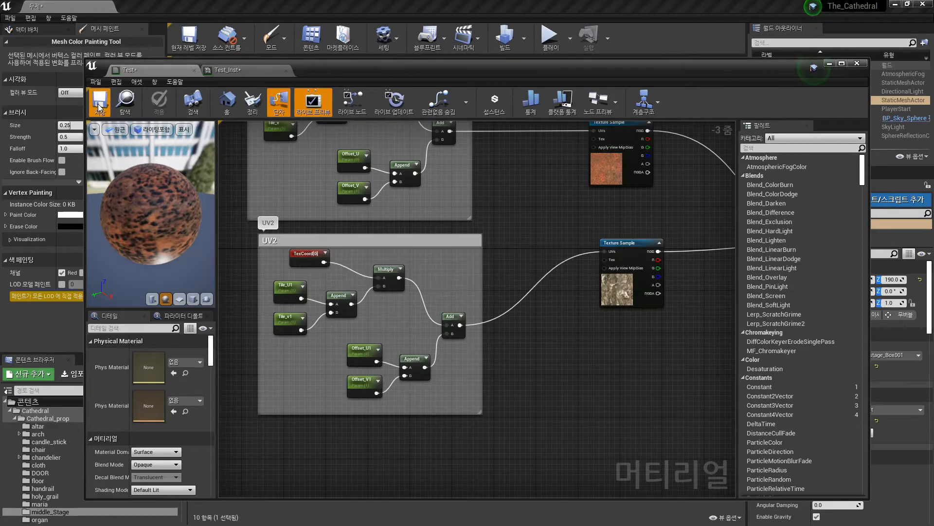
left_click(244, 69)
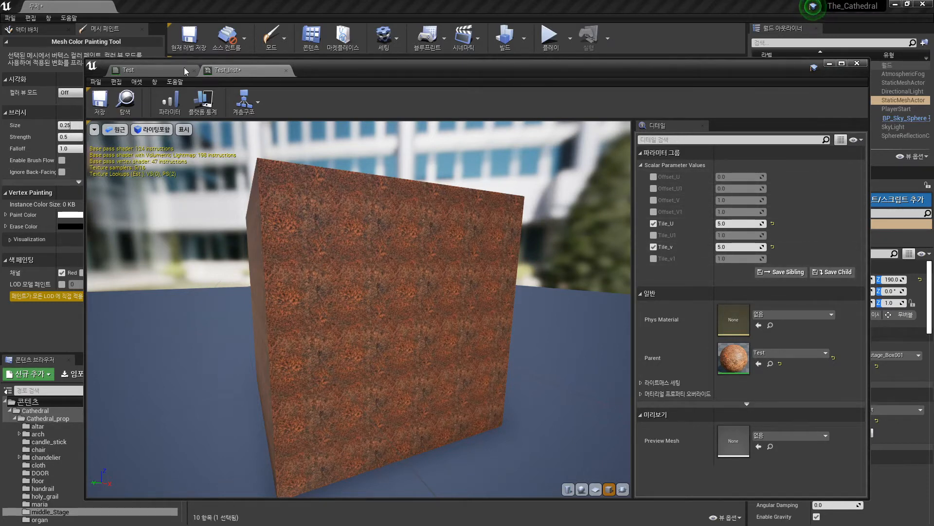
Return to the Test material graph and assign the Tile_v parameter to a new parameter group named UV
left_click(151, 68)
right_click_drag(441, 216, 475, 253)
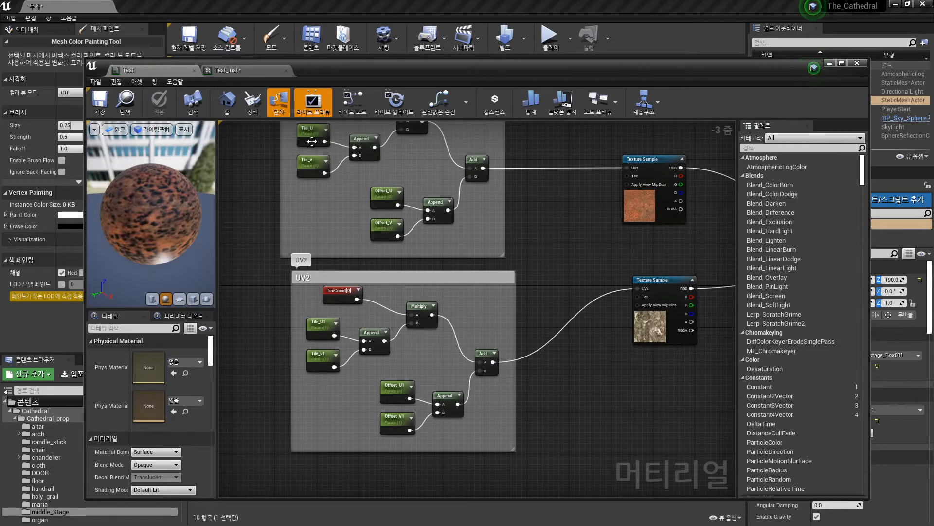
left_click(313, 141)
left_click(314, 159)
right_click_drag(417, 182, 432, 255)
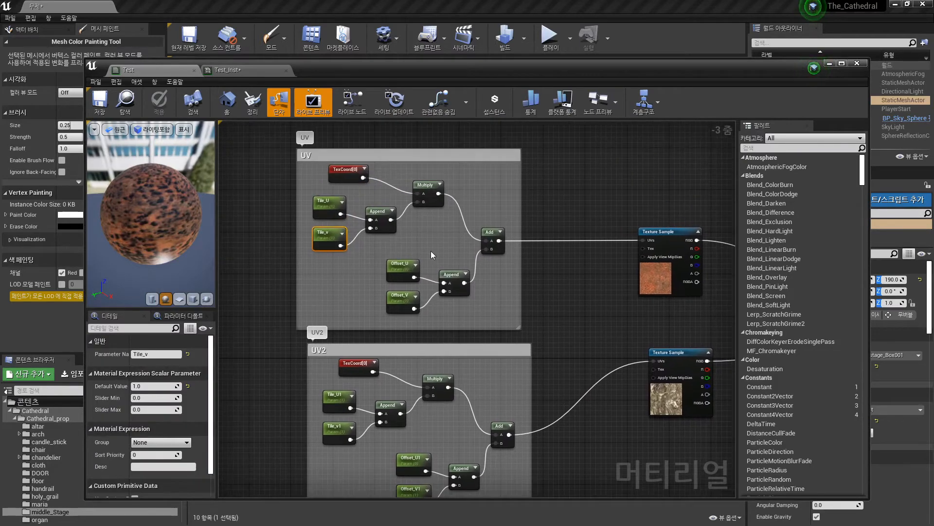
right_click_drag(272, 376, 287, 337)
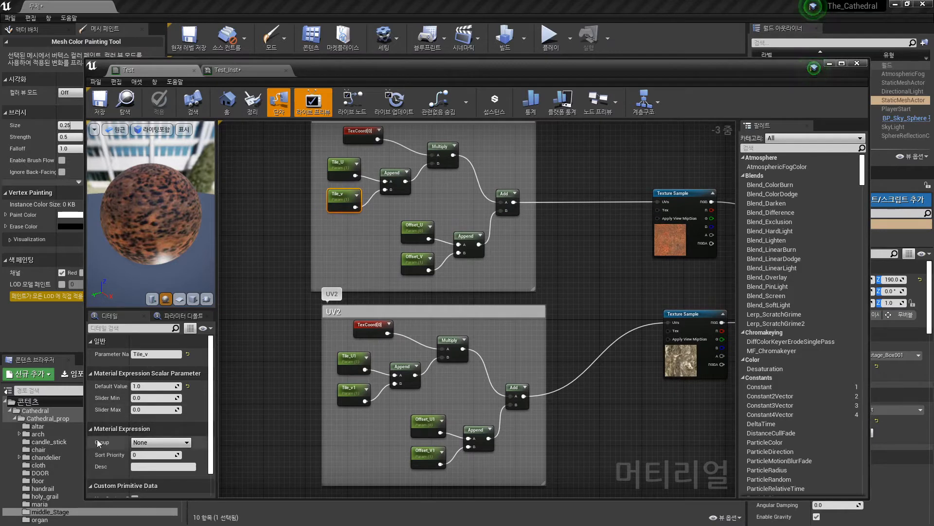
left_click(170, 443)
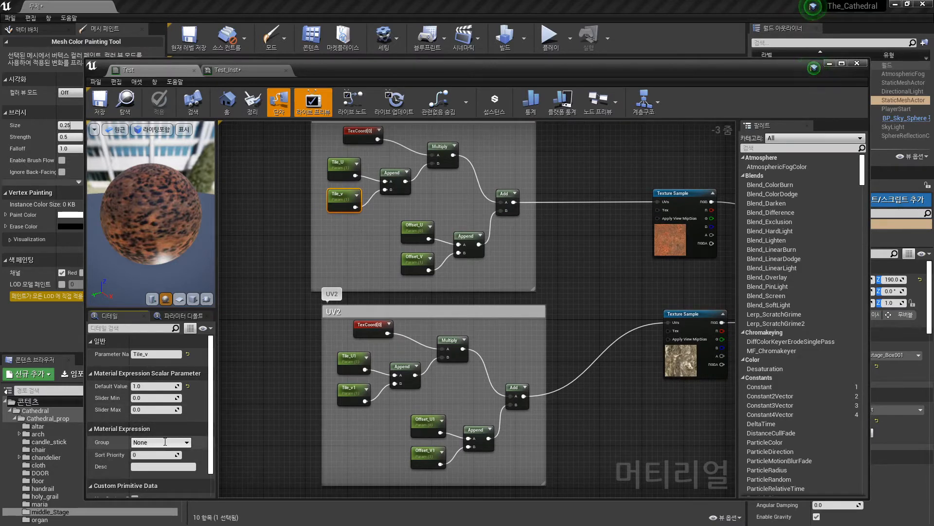
type("UV")
key("Return")
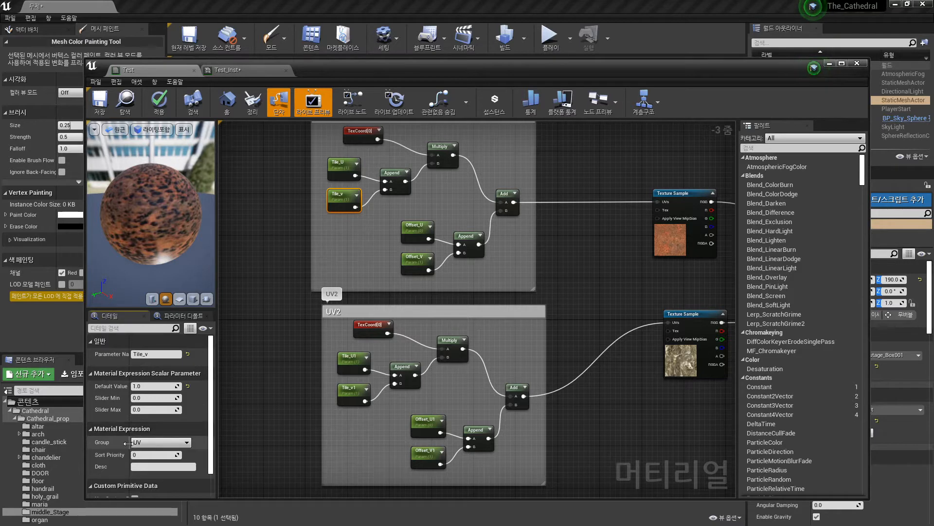
Assign the Tile_U, Offset_U and Offset_V parameters to the UV parameter group
left_click(340, 168)
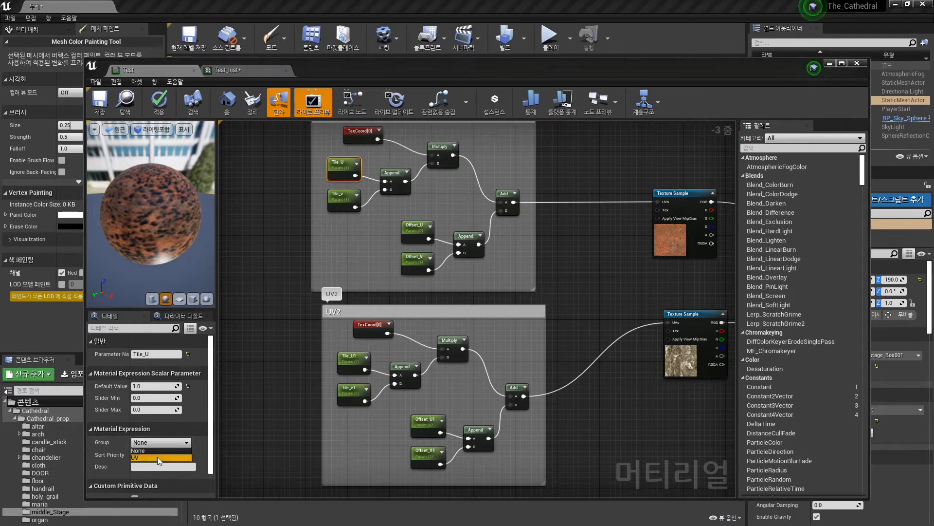
left_click(414, 227)
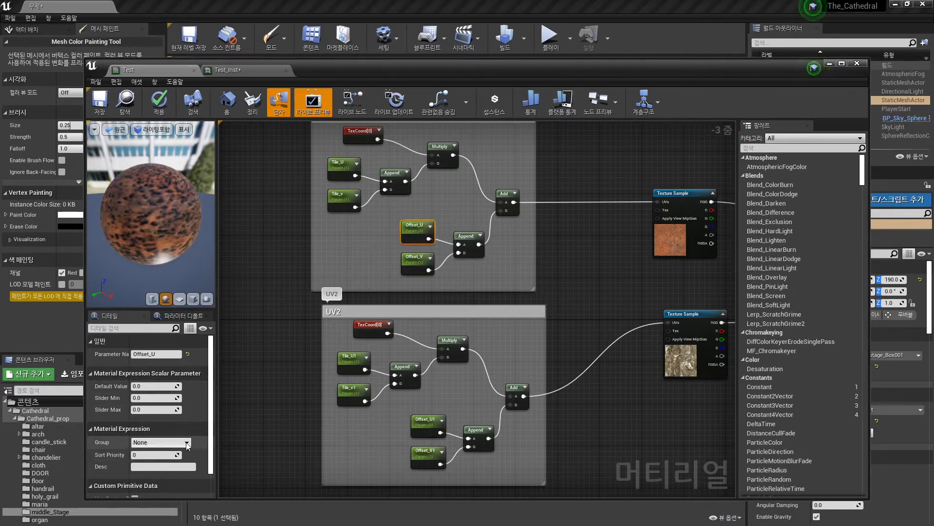
left_click(406, 263)
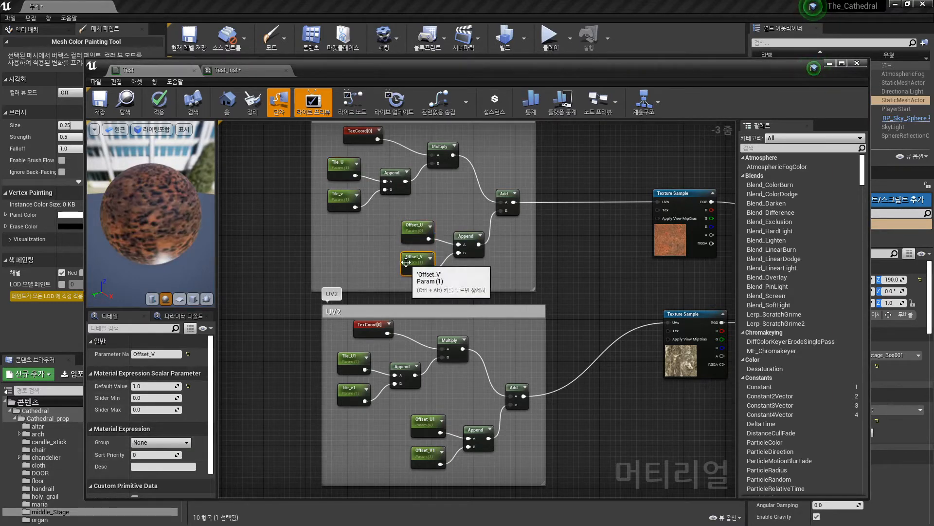
left_click(153, 455)
Apply and save the regrouped Test material, and switch back to the Test_Inst instance
left_click(163, 106)
left_click(100, 107)
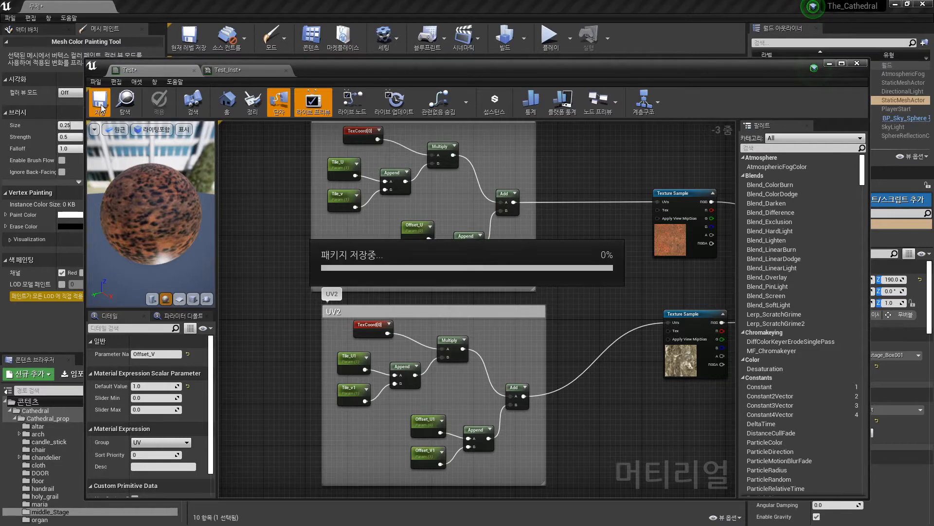
left_click(243, 70)
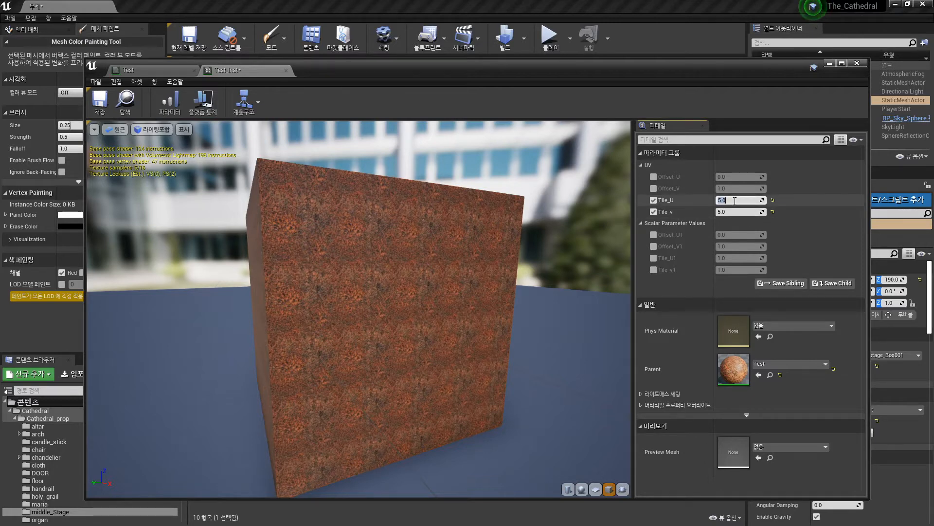
Set Tile_U and Tile_v to 1 in the instance's UV group
key("Return")
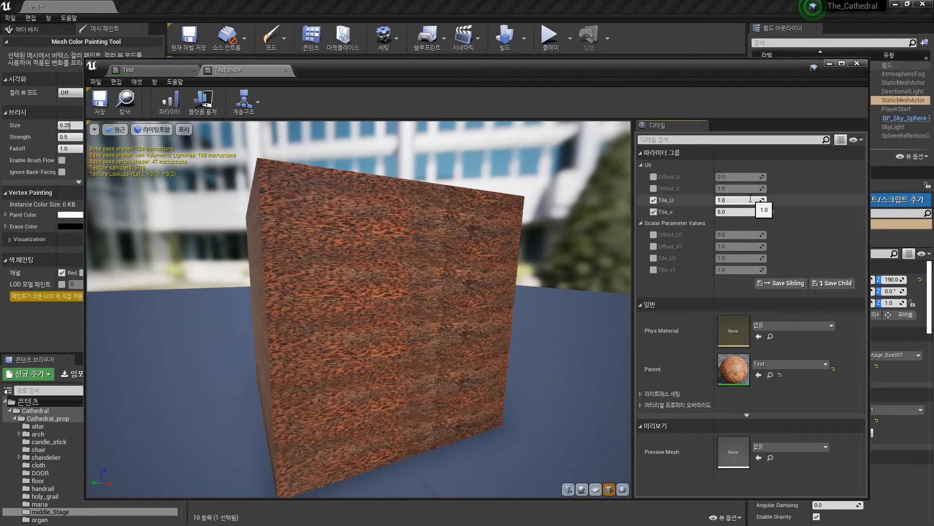
type("1")
key("Return")
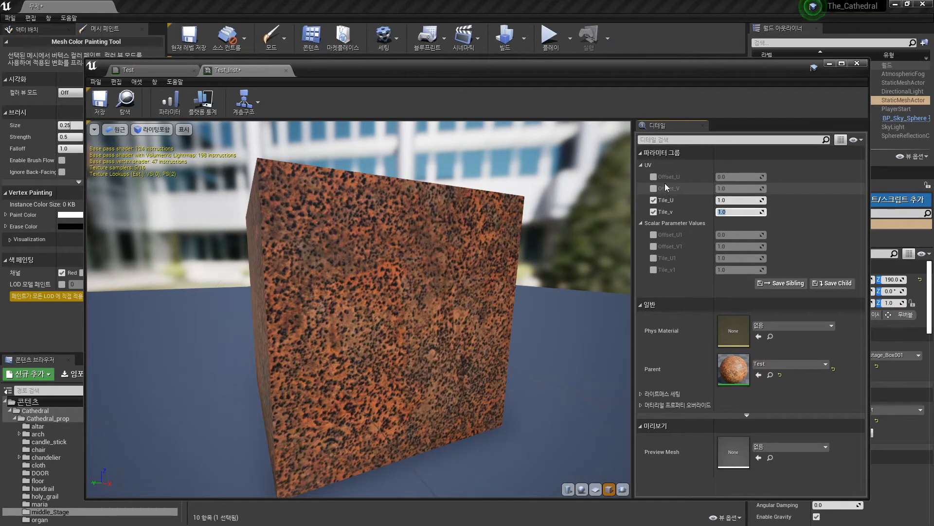
Enable Offset_U and Offset_V, and adjust the offsets to about 1.75 and 1.49 and the U and V tiling to about 1.73 and 1.51
left_click(654, 177)
left_click(653, 188)
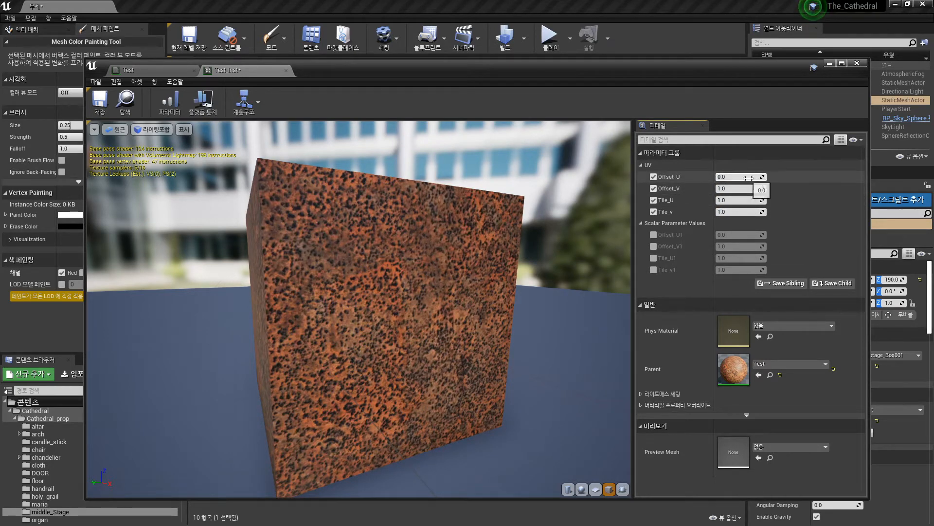
left_click_drag(764, 177, 768, 212)
left_click_drag(762, 177, 788, 177)
right_click_drag(447, 291, 438, 282)
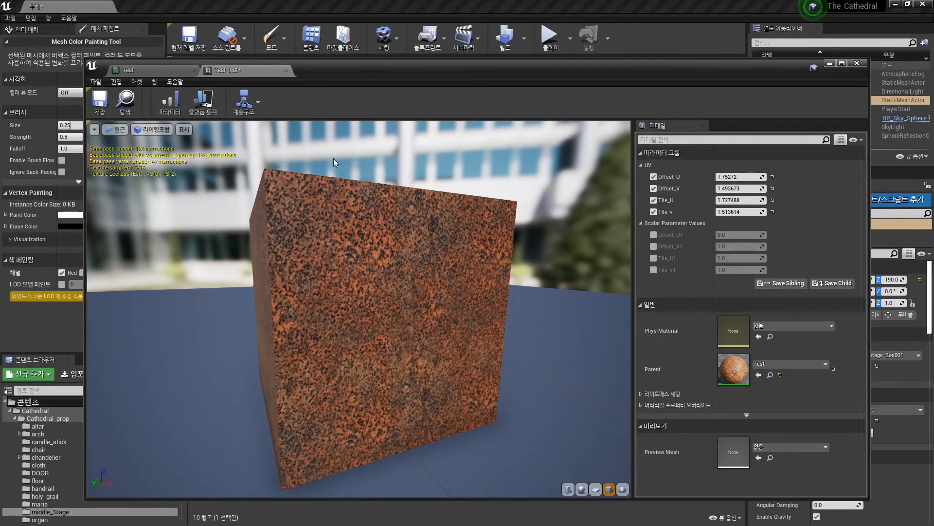
Save Test_Inst and move its editor window below the level viewport so the painted box can be seen
left_click(103, 101)
left_click_drag(357, 69, 211, 369)
right_click_drag(408, 247, 414, 279)
left_click_drag(524, 369, 553, 292)
Adjust Offset_U to about 4.08, Offset_V to about 0.99, Tile_U to about 2.41 and Tile_v to about 2.16
left_click_drag(631, 400, 675, 434)
mouse_move(533, 214)
right_mouse_down()
mouse_move(511, 202)
mouse_move(533, 214)
right_mouse_up()
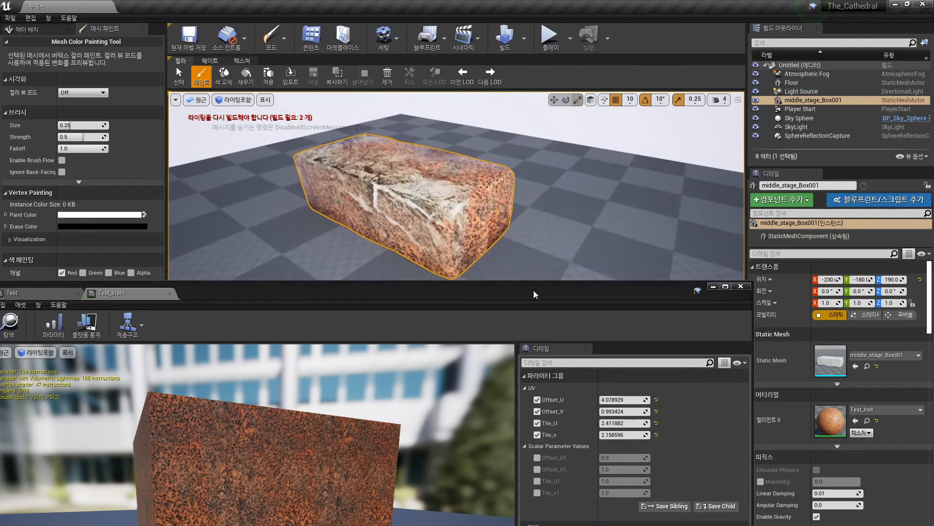
Enable Offset_U1, Offset_V1, Tile_U1 and Tile_v1, and set Tile_U1 and Tile_v1 to 2
left_click(537, 458)
left_click(537, 469)
left_click(537, 481)
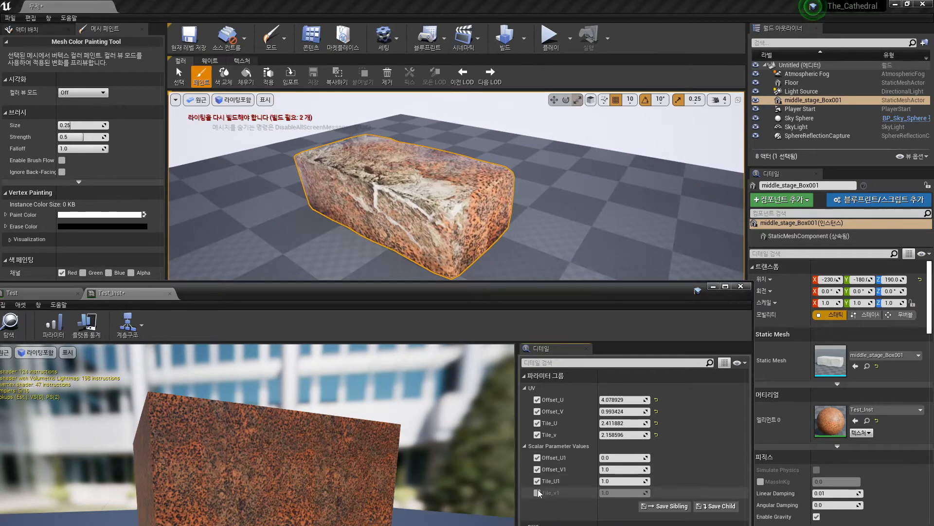
left_click(537, 493)
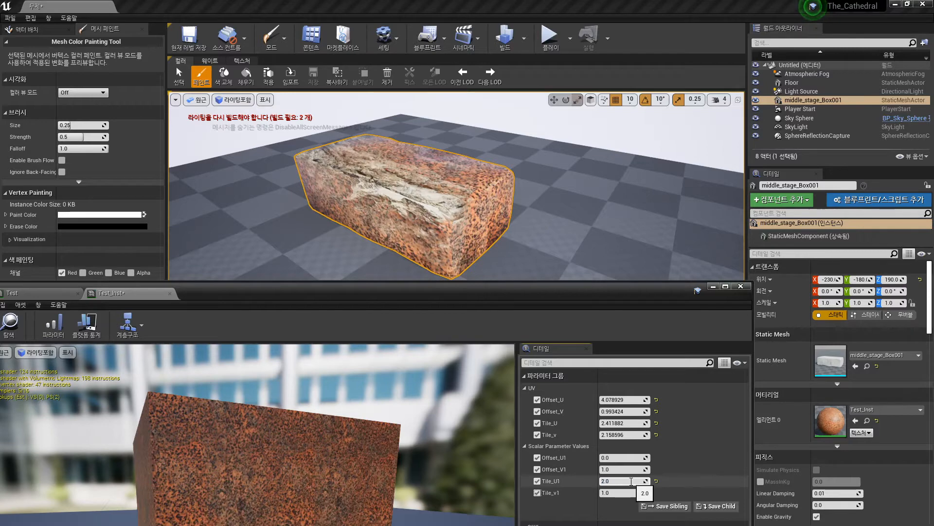
type("2.0")
key("Return")
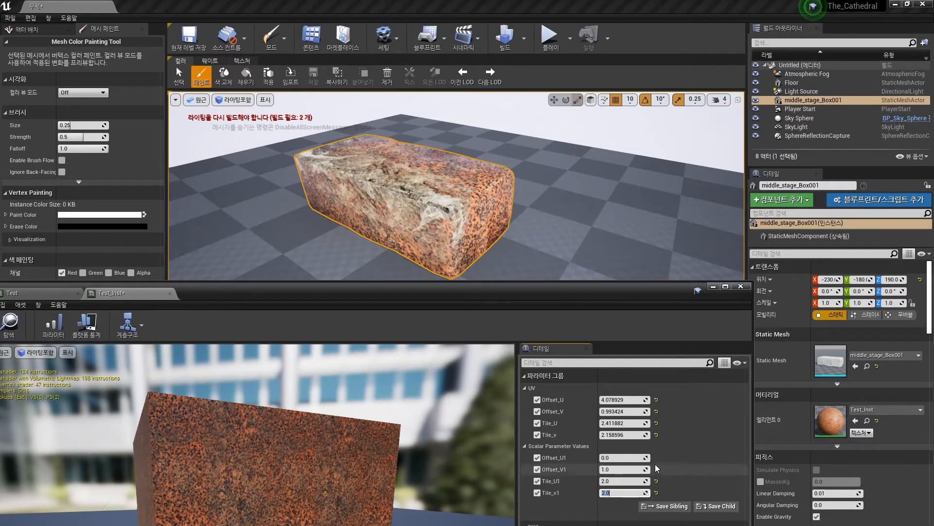
Adjust Offset_U1 to about 0.095 and Offset_V1 to about 1.01, and inspect the painted box up close in the level
left_click_drag(623, 458, 647, 470)
mouse_move(469, 217)
right_mouse_down()
mouse_move(438, 214)
mouse_move(452, 229)
mouse_move(468, 217)
mouse_move(456, 191)
mouse_move(488, 177)
mouse_move(470, 171)
right_mouse_up()
key("w")
key("a")
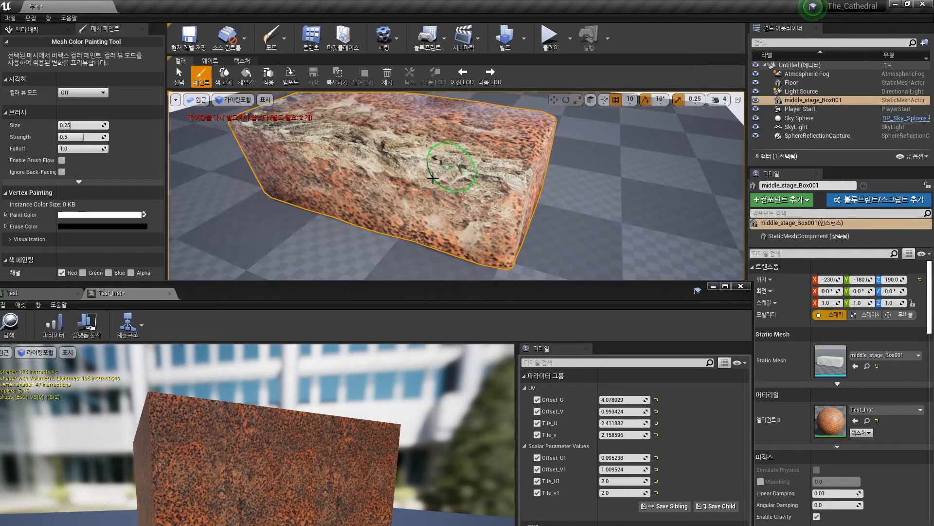
key("a")
mouse_move(523, 232)
right_mouse_down()
mouse_move(506, 246)
mouse_move(599, 209)
mouse_move(586, 181)
right_mouse_up()
key("a")
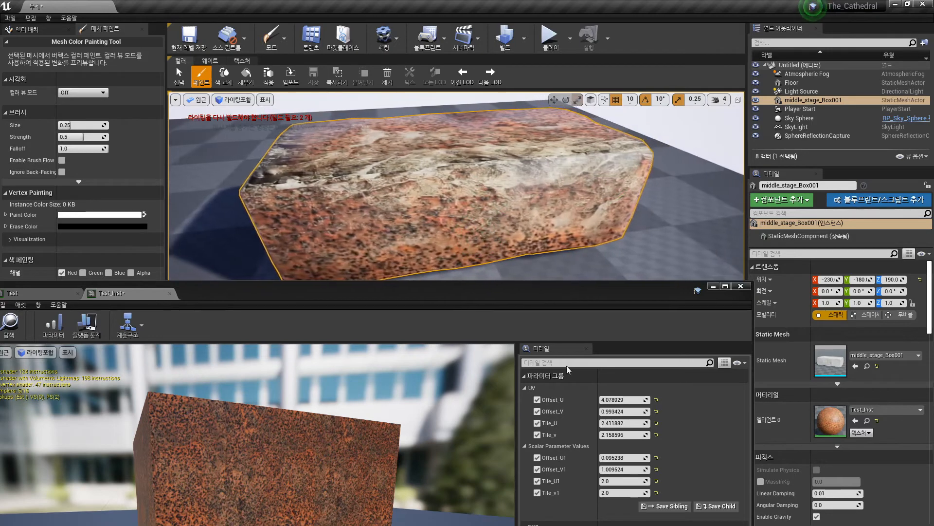
Adjust Offset_U1 to about -0.048 and Offset_V1 to about 0.968, and check the box from its narrow end
left_click_drag(645, 458, 638, 457)
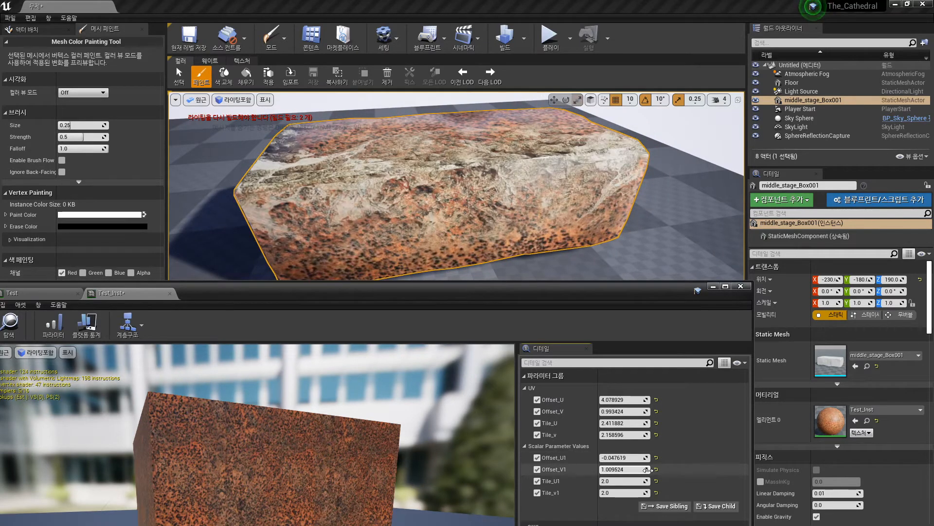
left_click_drag(648, 470, 633, 469)
right_click_drag(463, 220, 558, 217)
key("a")
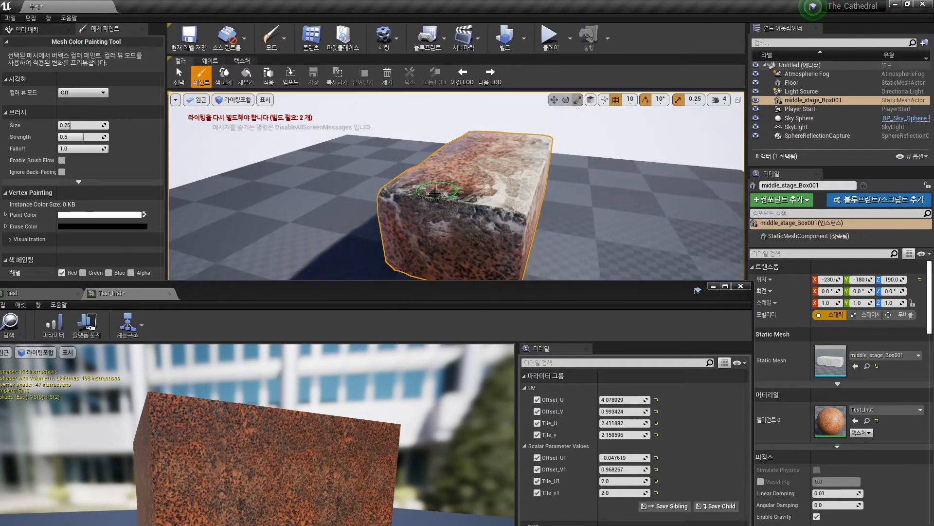
key("d")
right_click_drag(475, 200, 414, 216)
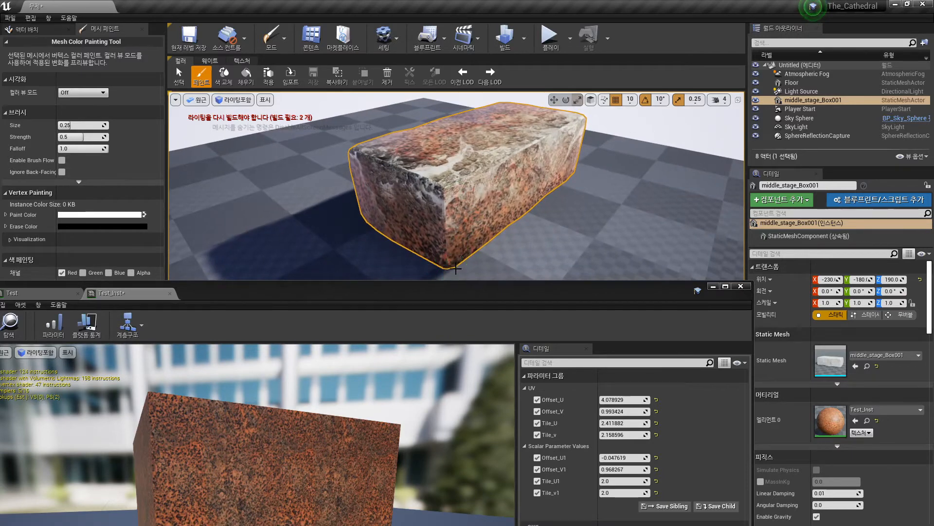
Brush the red vertex channel over one end of the box's top face and its adjoining edge
mouse_move(429, 252)
right_mouse_down()
mouse_move(414, 214)
mouse_move(452, 273)
mouse_move(492, 234)
mouse_move(506, 193)
mouse_move(443, 207)
mouse_move(409, 180)
right_mouse_up()
key("w")
key("s")
key("d")
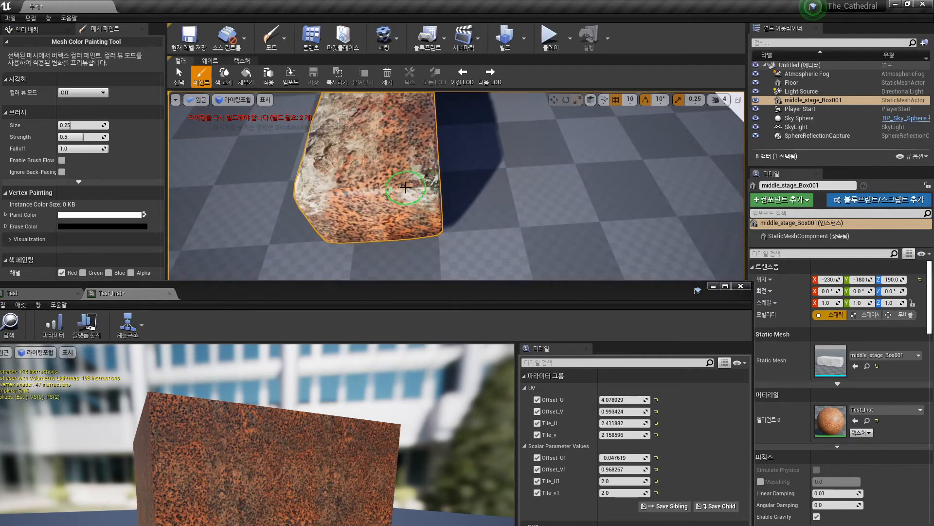
key("w")
mouse_move(430, 185)
right_mouse_down()
mouse_move(418, 195)
mouse_move(379, 158)
right_mouse_up()
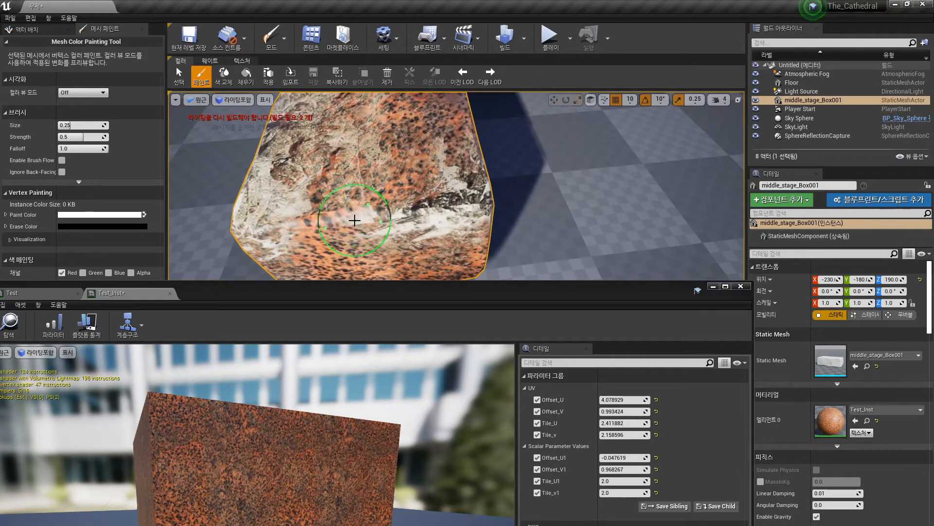
mouse_move(298, 234)
left_mouse_down()
mouse_move(314, 218)
mouse_move(307, 211)
left_mouse_up()
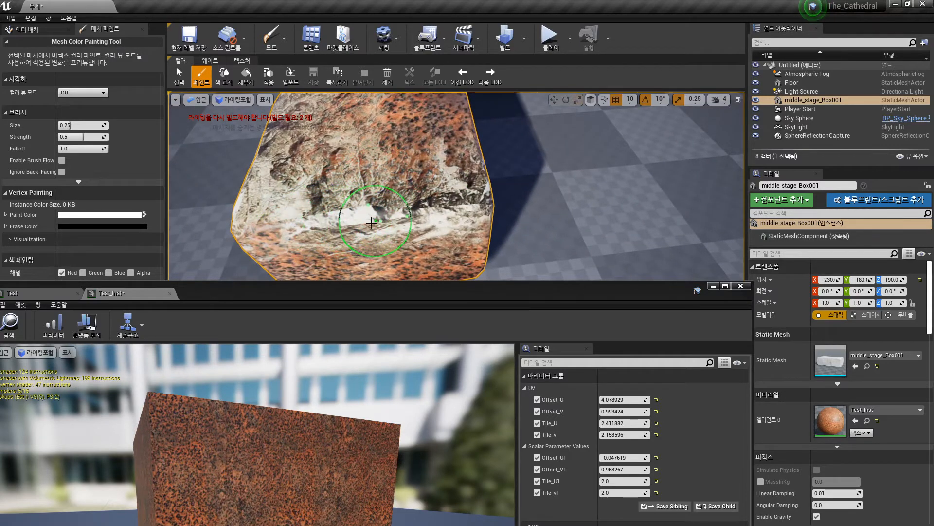
right_click_drag(384, 214, 386, 189)
left_click_drag(361, 244, 373, 248)
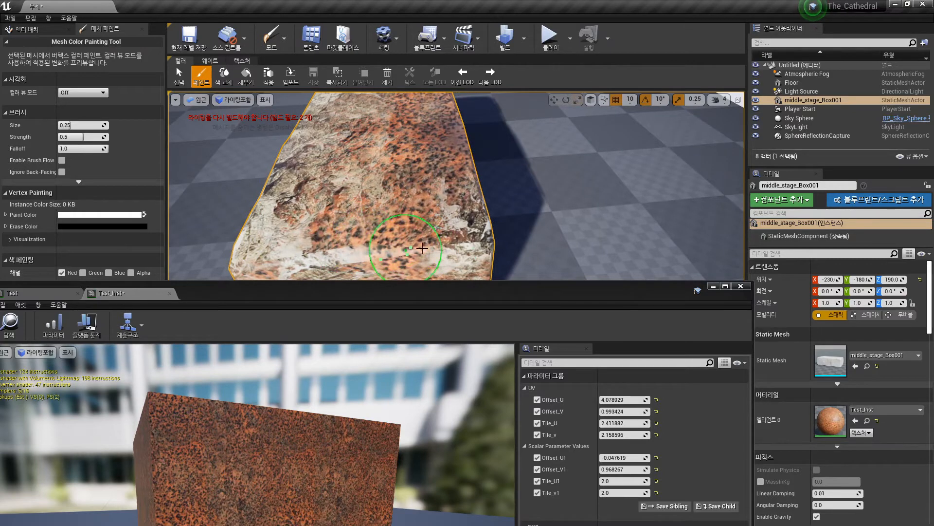
key("w")
mouse_move(455, 216)
right_mouse_down()
mouse_move(508, 185)
mouse_move(397, 192)
right_mouse_up()
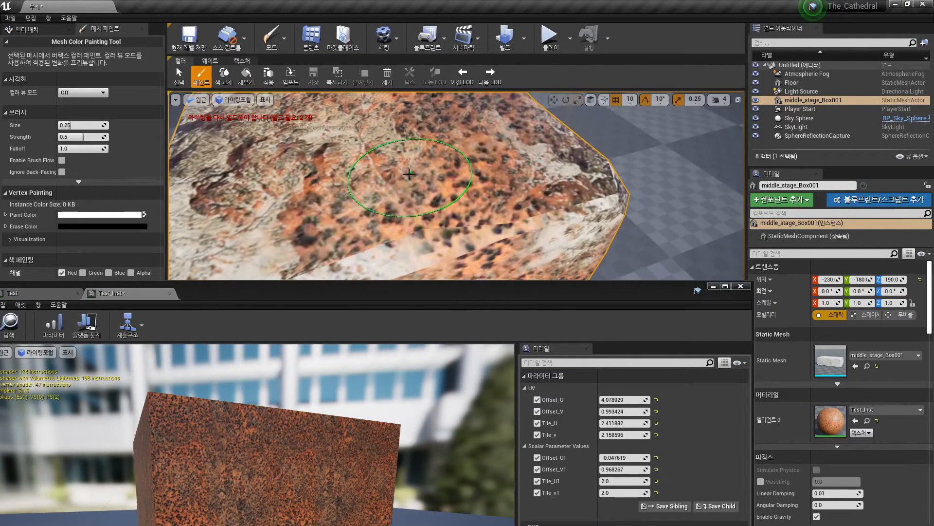
mouse_move(378, 193)
left_mouse_down()
mouse_move(368, 210)
mouse_move(377, 209)
left_mouse_up()
key("s")
mouse_move(377, 210)
right_mouse_down()
mouse_move(377, 226)
mouse_move(461, 209)
mouse_move(461, 183)
right_mouse_up()
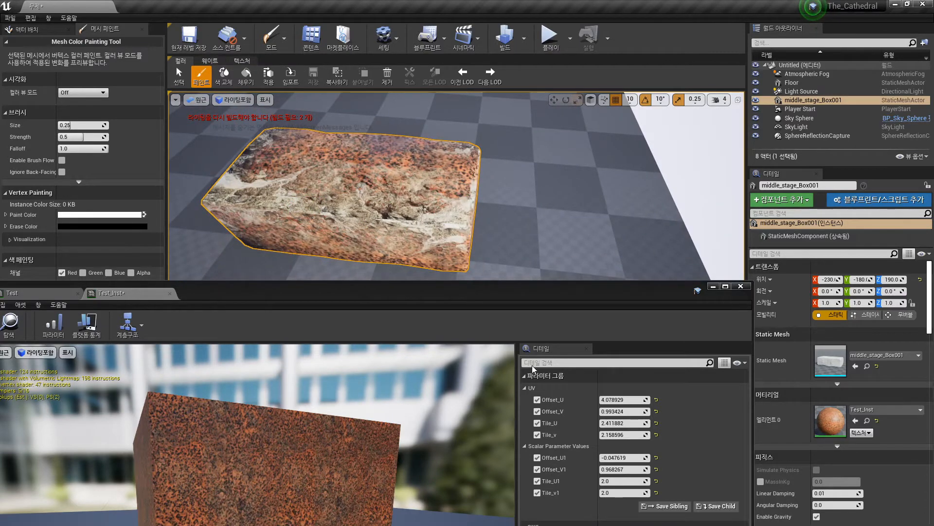
Open the Test material graph and move both UV groups and Texture Samples farther from the Lerp node, making room between them
double_click(534, 299)
left_click(141, 121)
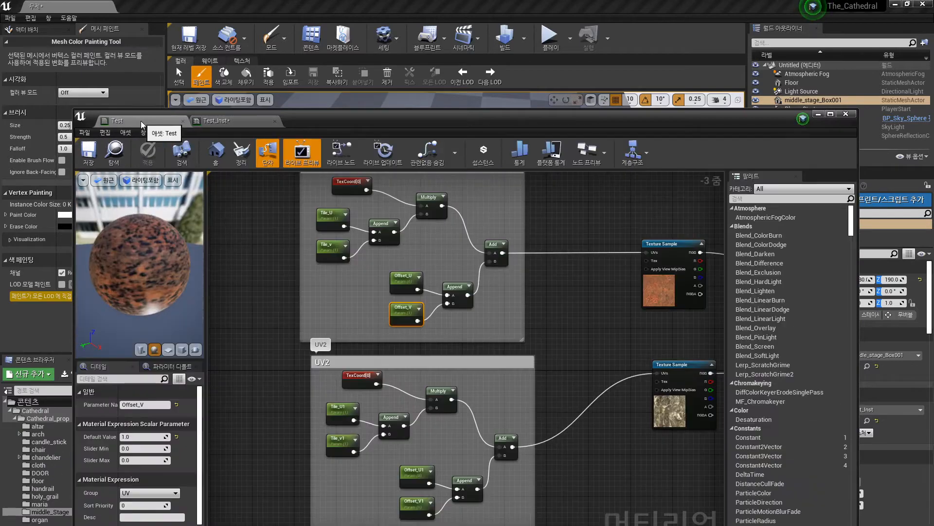
right_click_drag(591, 425, 538, 355)
scroll(511, 352, "down", 4)
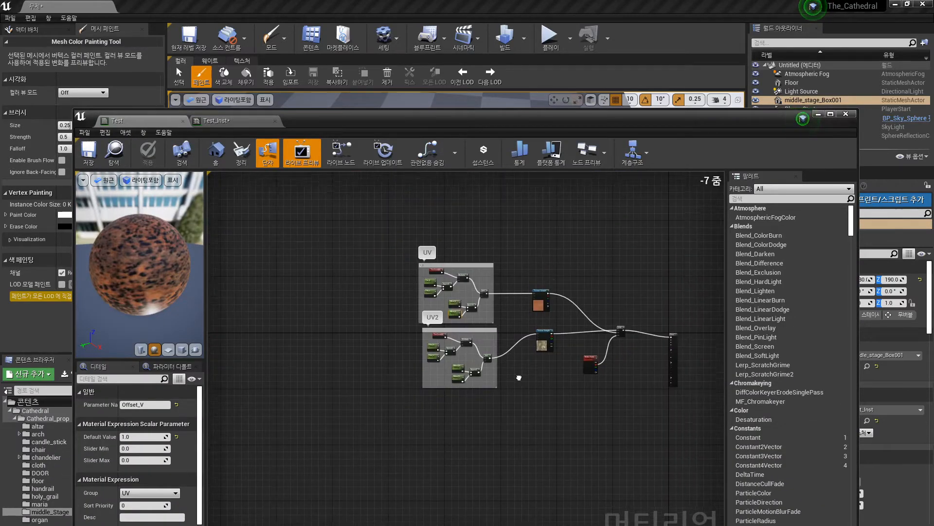
scroll(569, 387, "up", 2)
left_click_drag(538, 217, 322, 390)
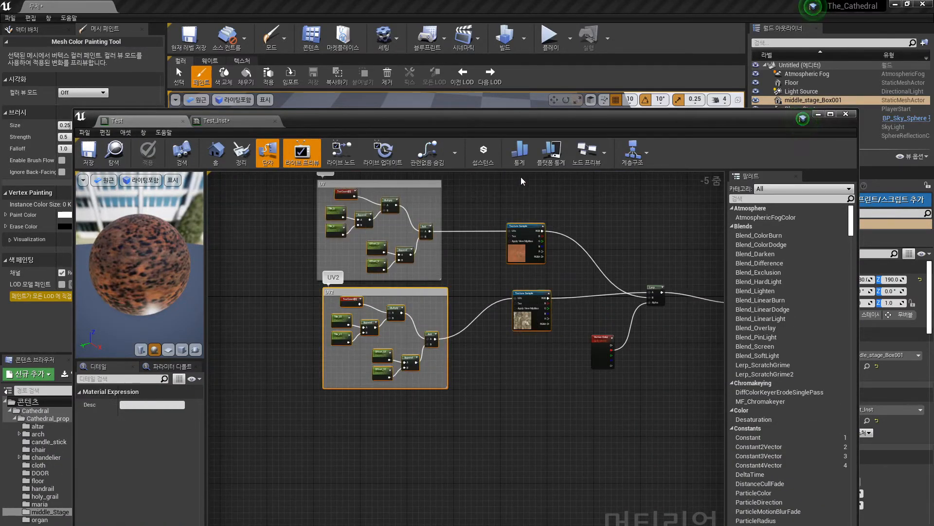
left_click_drag(569, 393, 307, 156)
left_click(307, 155)
right_click_drag(476, 408, 487, 287)
right_click_drag(505, 365, 476, 245)
left_click_drag(543, 235, 287, 501)
left_click_drag(506, 290, 422, 243)
left_click(422, 306)
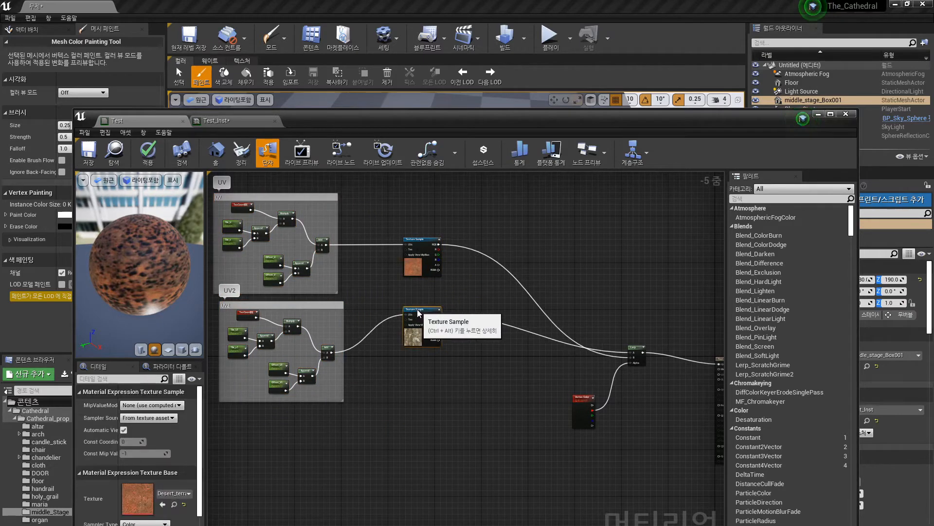
Add a Multiply node after the orange terrain Texture Sample and connect the sample's RGB output to its A input
scroll(460, 268, "up", 3)
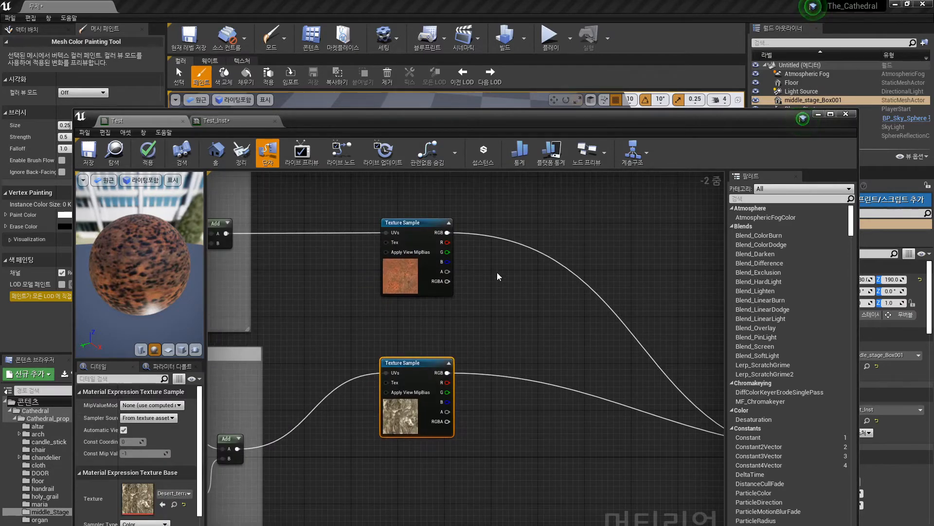
right_click_drag(507, 259, 509, 254)
left_click_drag(411, 214, 404, 208)
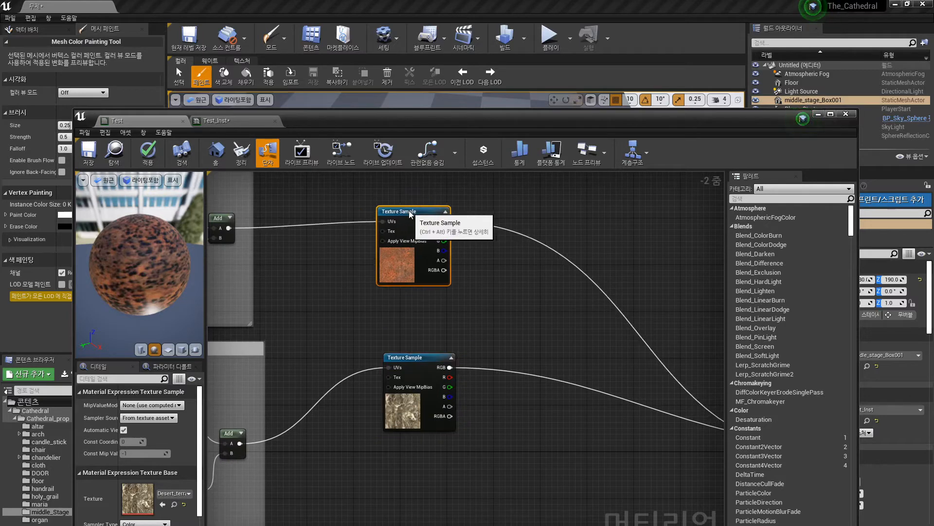
right_click_drag(499, 277, 515, 284)
left_click(553, 266)
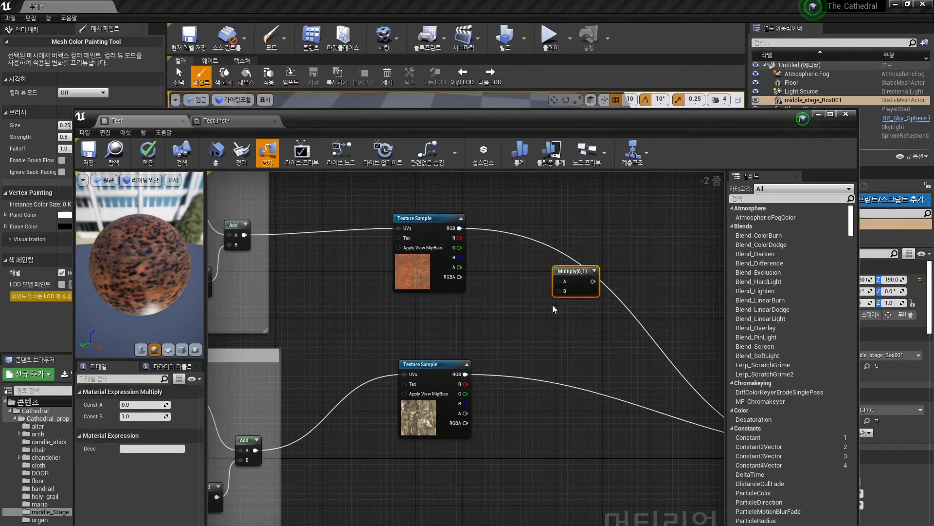
left_click_drag(584, 273, 573, 249)
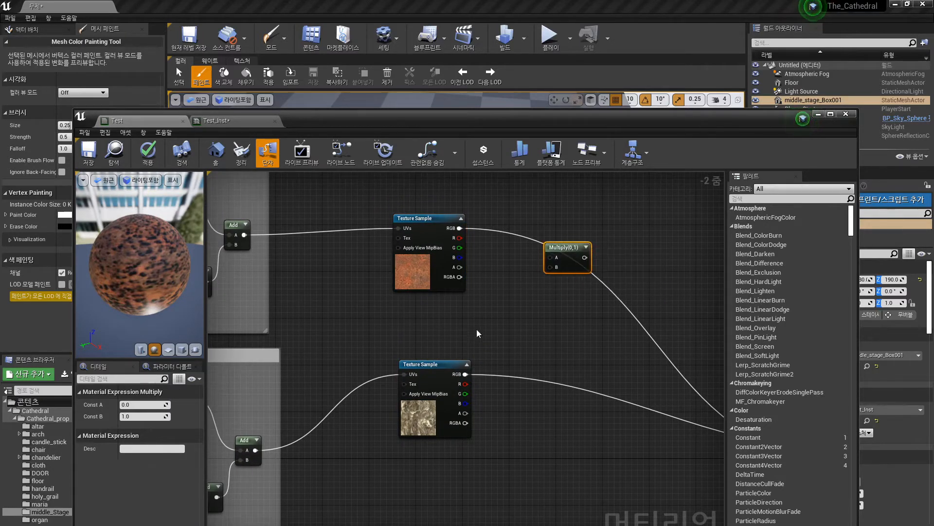
left_click_drag(460, 227, 572, 258)
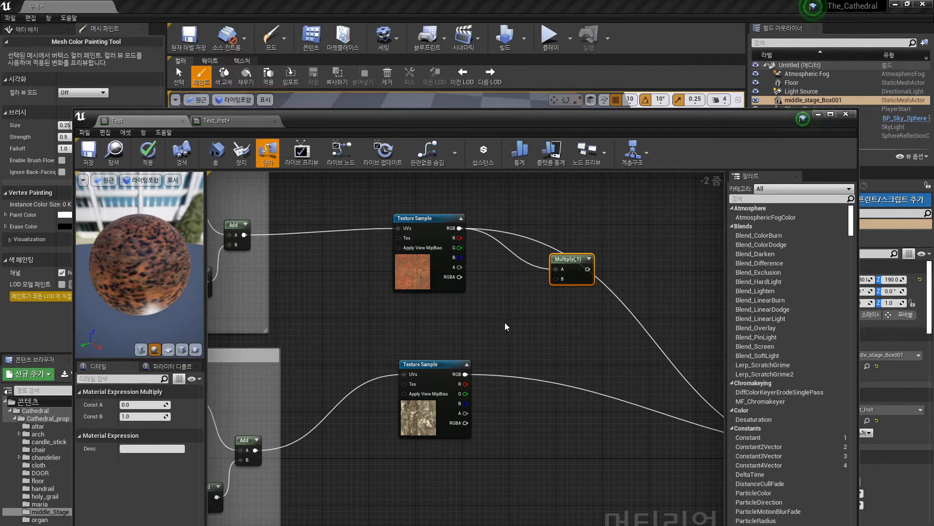
Connect a new Constant3Vector to the Multiply's B input, and feed the Multiply into the Lerp in place of the orange terrain texture
left_click(489, 306)
left_click_drag(534, 323, 556, 278)
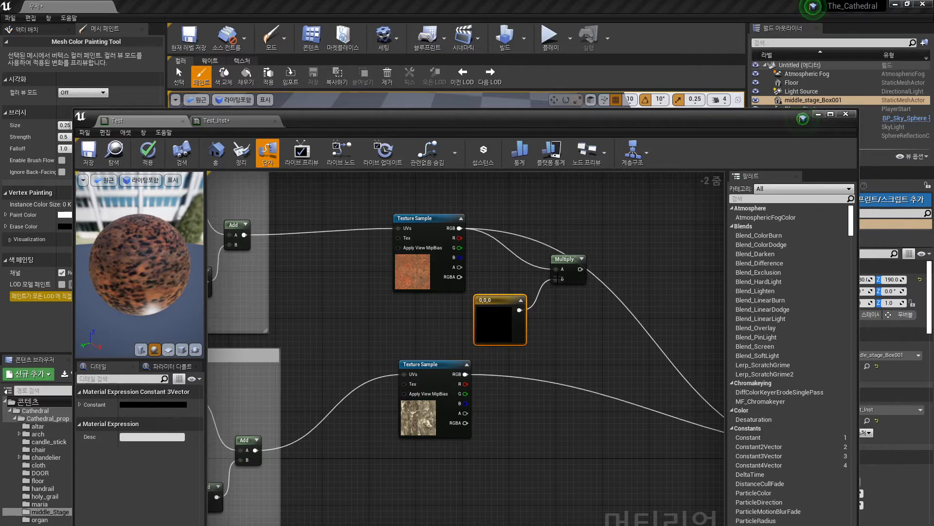
right_click_drag(588, 267, 423, 239)
left_click_drag(417, 241, 689, 423)
right_click_drag(385, 270, 456, 264)
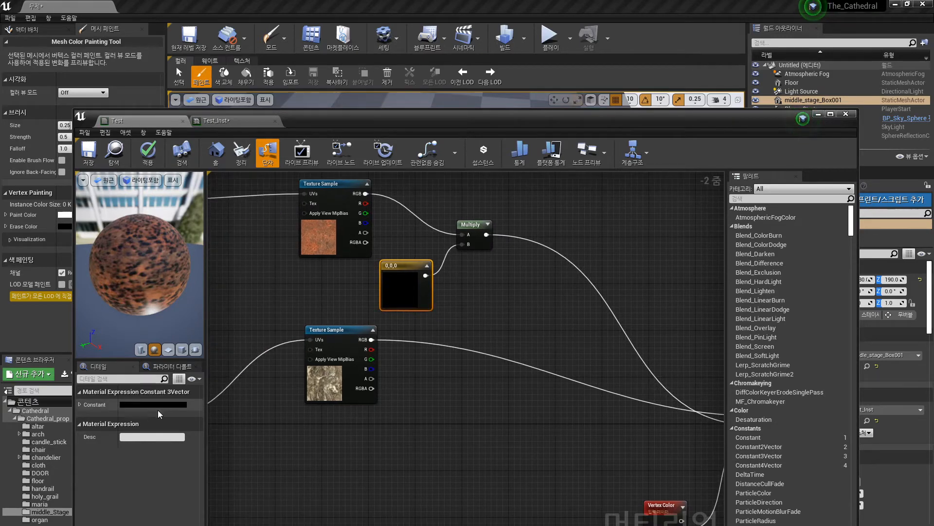
Set the Constant3Vector's color to a full-brightness red of about 1, 0.0417, 0.0417
left_click(163, 405)
left_click(269, 346)
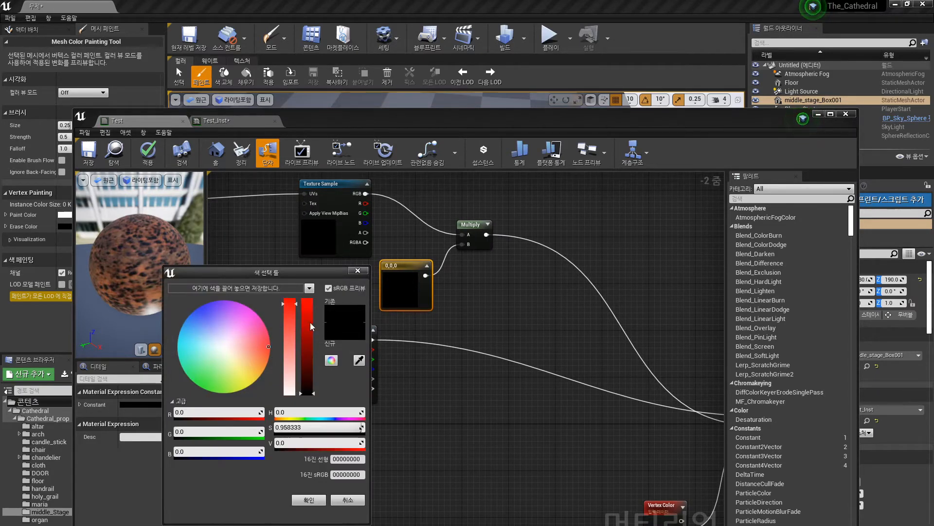
left_click_drag(311, 345, 307, 299)
left_click(308, 500)
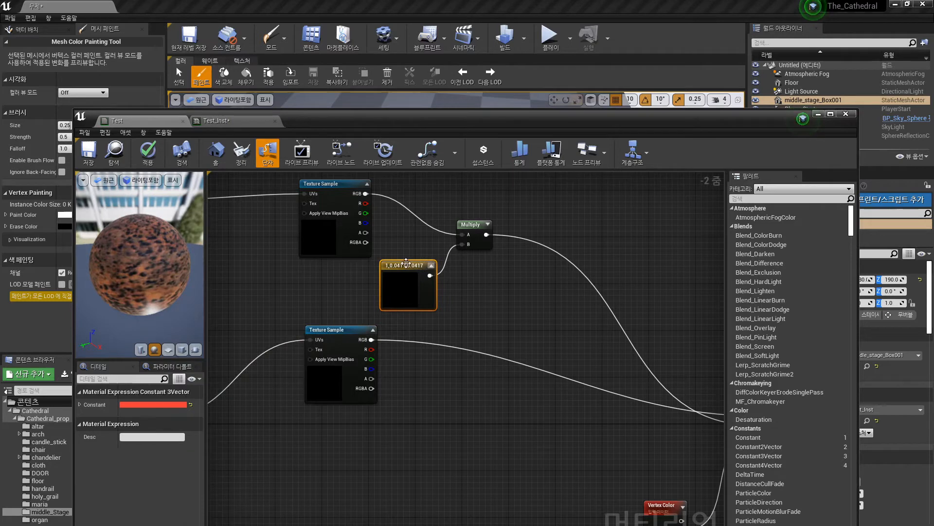
Convert the red constant into a parameter named DF_1_Color and assign it to the UV group
right_click(404, 267)
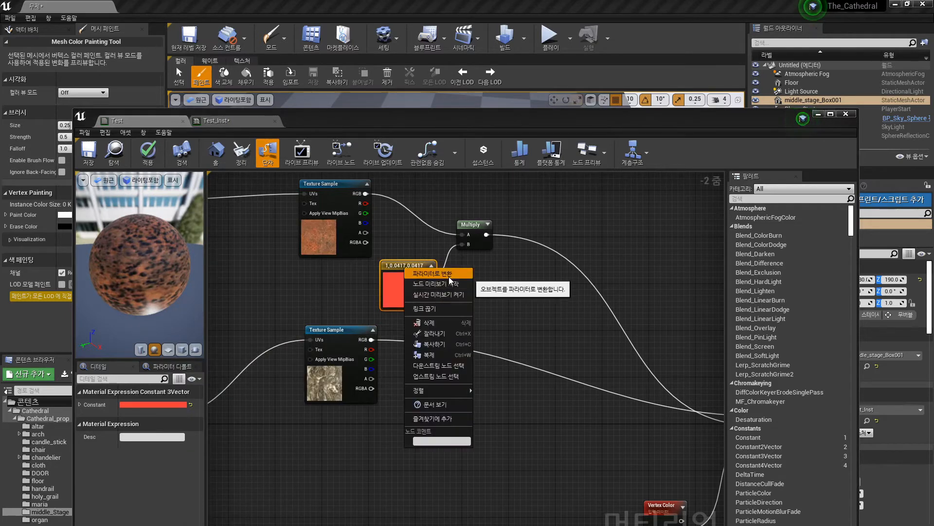
left_click(442, 285)
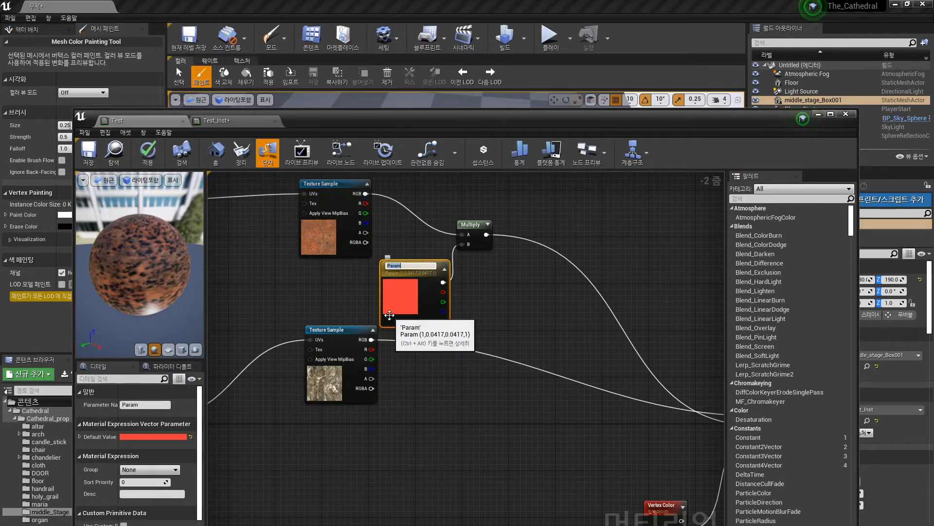
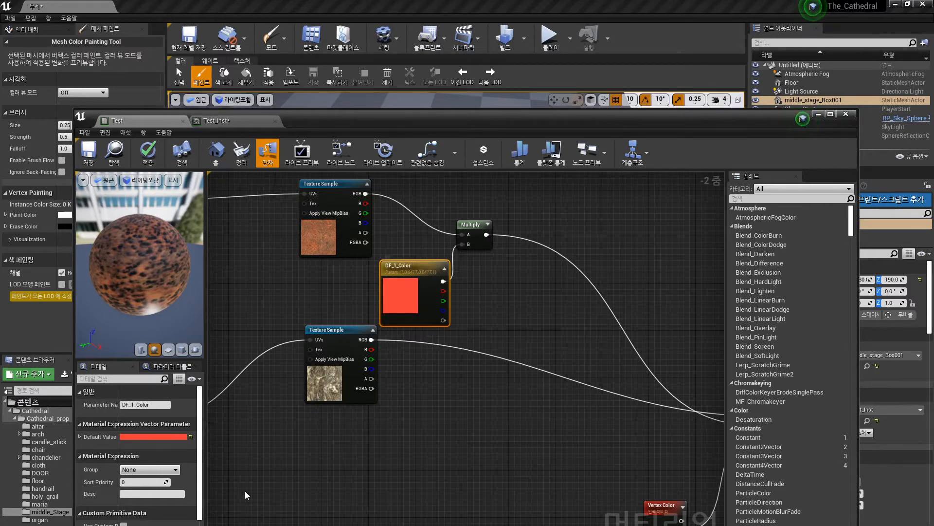
left_click(176, 470)
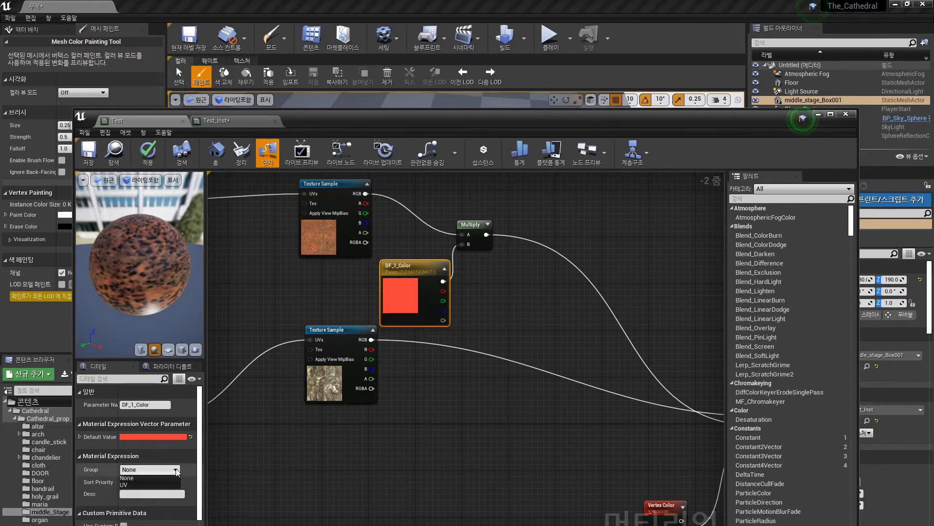
left_click(143, 484)
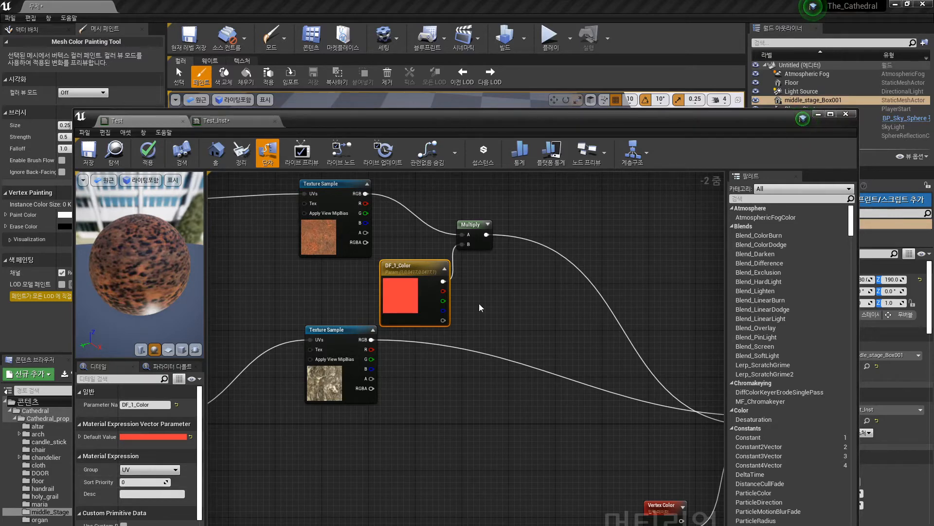
Convert the orange terrain Texture Sample into a parameter named DF_01 and arrange DF_1_Color below it
right_click_drag(480, 306, 505, 332)
left_click_drag(378, 222, 366, 199)
left_click_drag(419, 293, 366, 270)
right_click(358, 191)
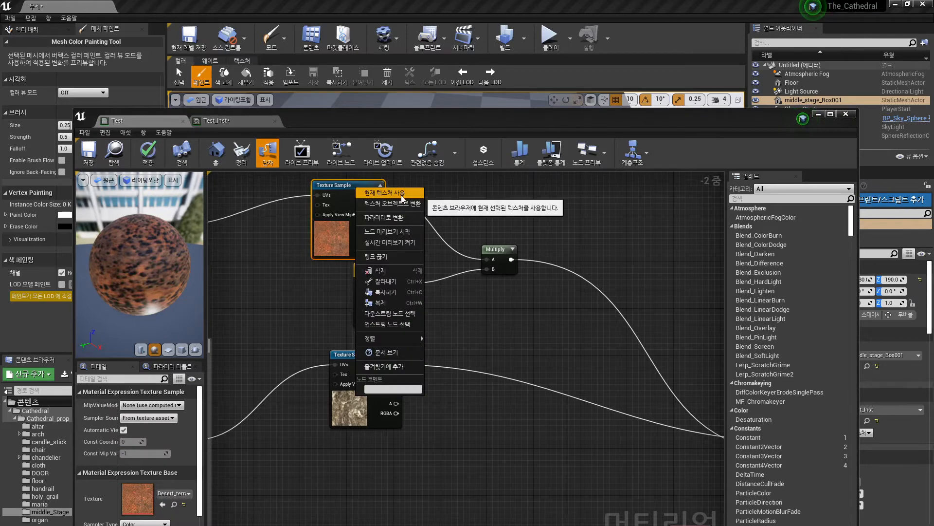
left_click(396, 218)
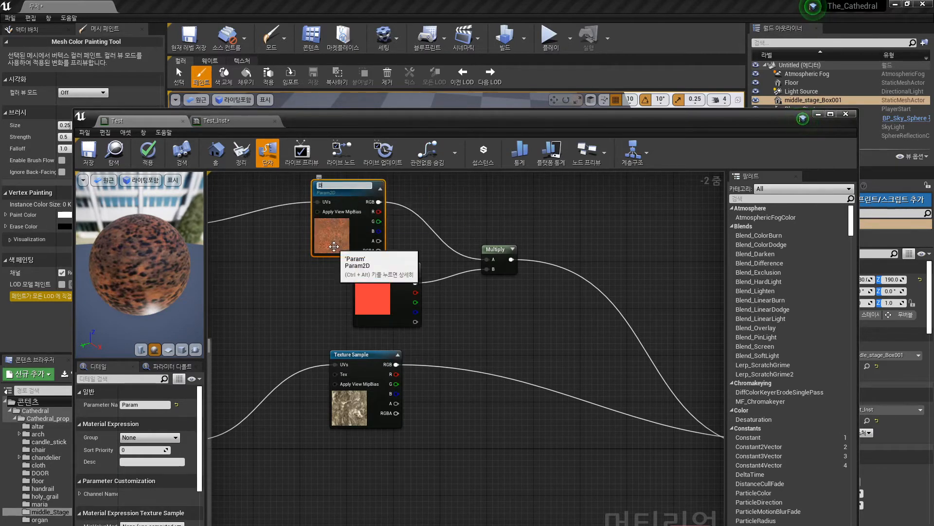
key("Return")
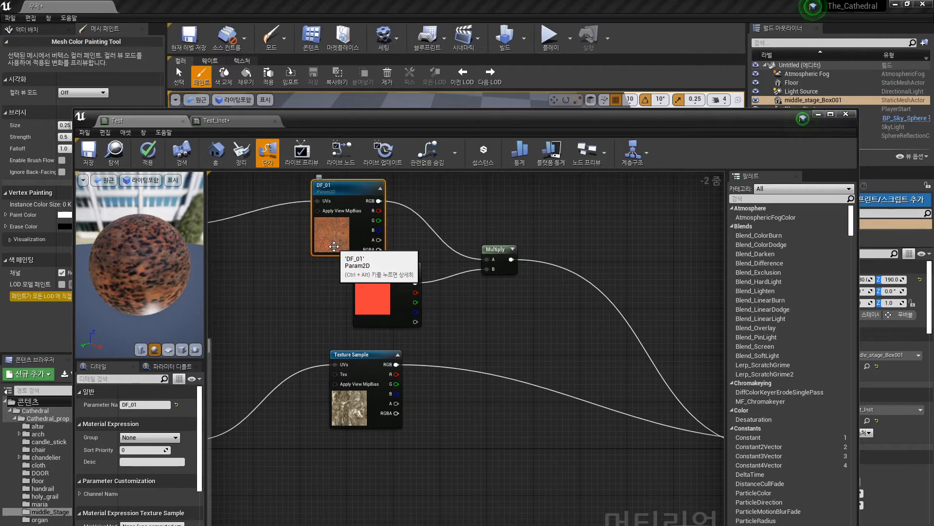
left_click_drag(399, 259, 387, 265)
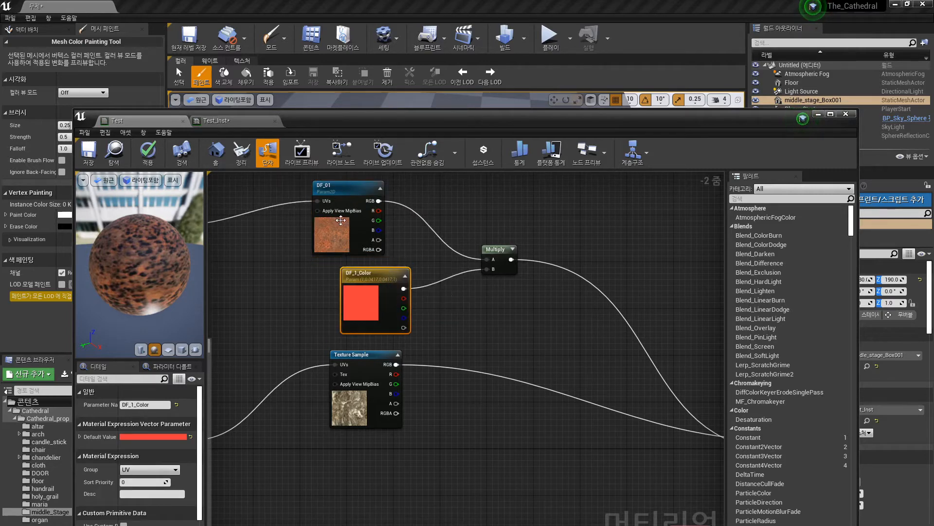
Apply and save the Test material's changes, and bring up the Test_Inst material instance
left_click(152, 161)
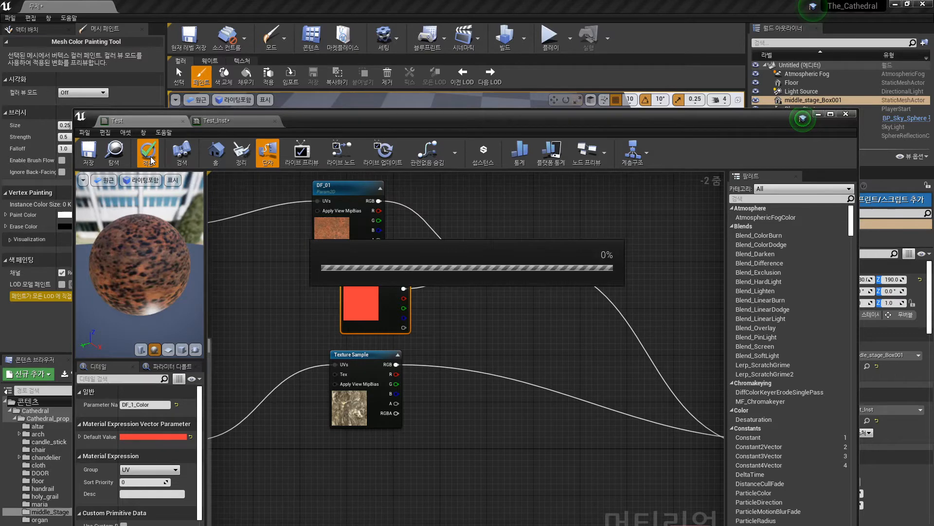
left_click(92, 161)
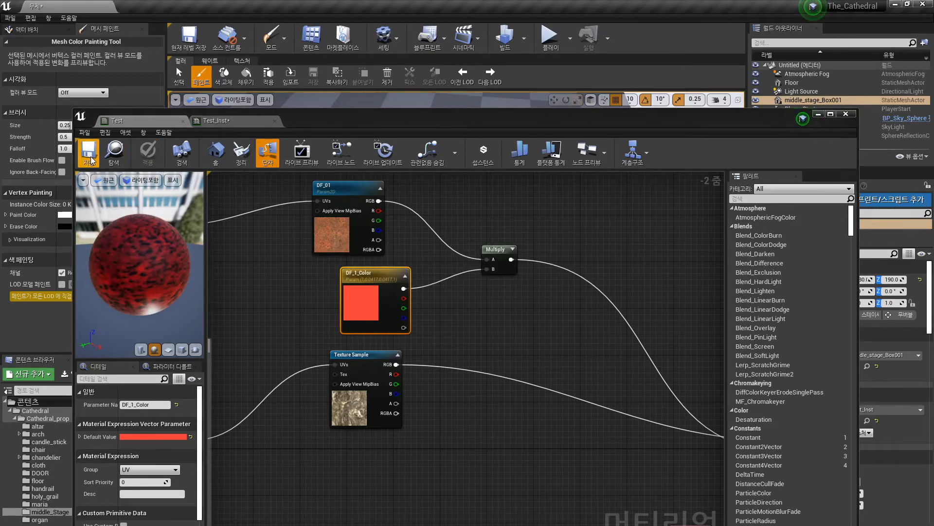
left_click(216, 120)
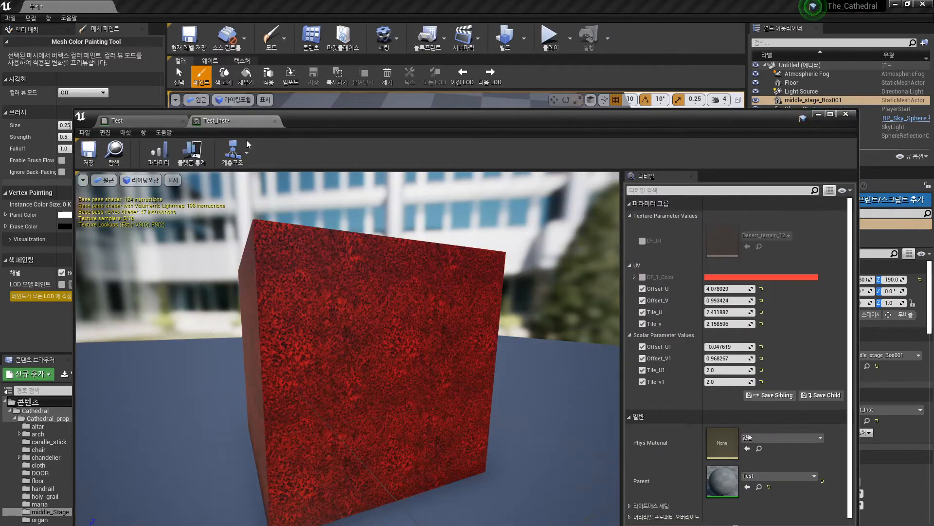
Override DF_1_Color in Test_Inst with pure white (1.0, 1.0, 1.0)
left_click(722, 278)
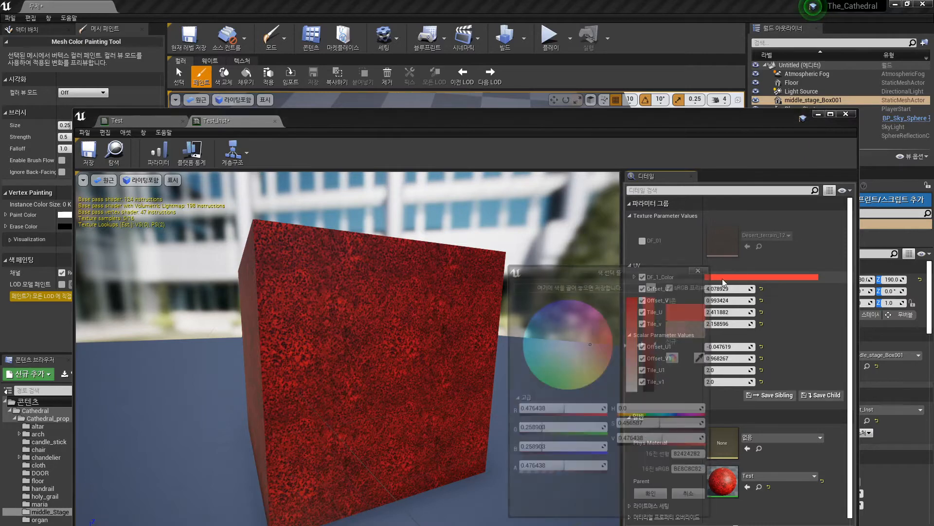
left_click_drag(634, 378, 635, 394)
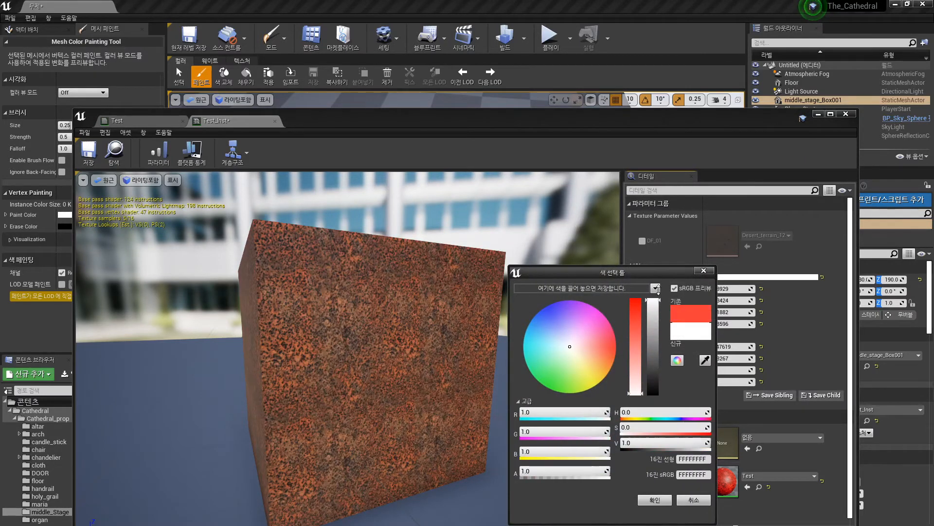
left_click(655, 500)
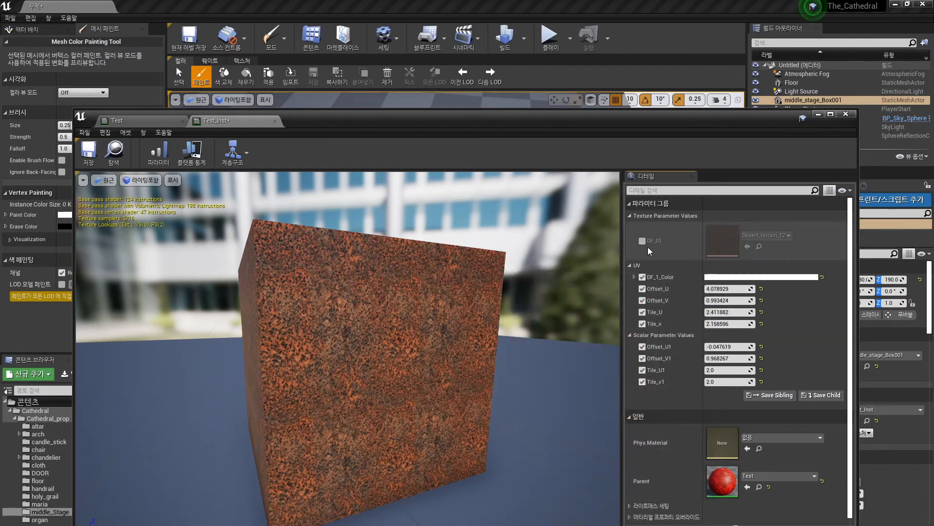
Enable the DF_01 override in Test_Inst, try Desert_terrain_15 as its texture, and assign Desert_terrain_12 again
left_click_drag(663, 126, 818, 61)
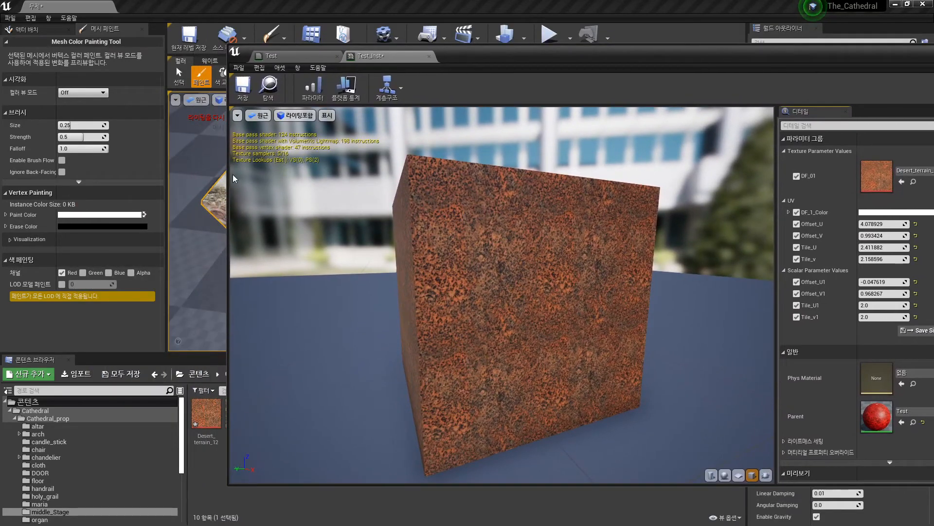
left_click_drag(228, 119, 396, 118)
left_click_drag(640, 60, 575, 57)
left_click_drag(275, 413, 855, 189)
left_click_drag(275, 247, 317, 205, "alt")
left_click_drag(207, 414, 834, 174)
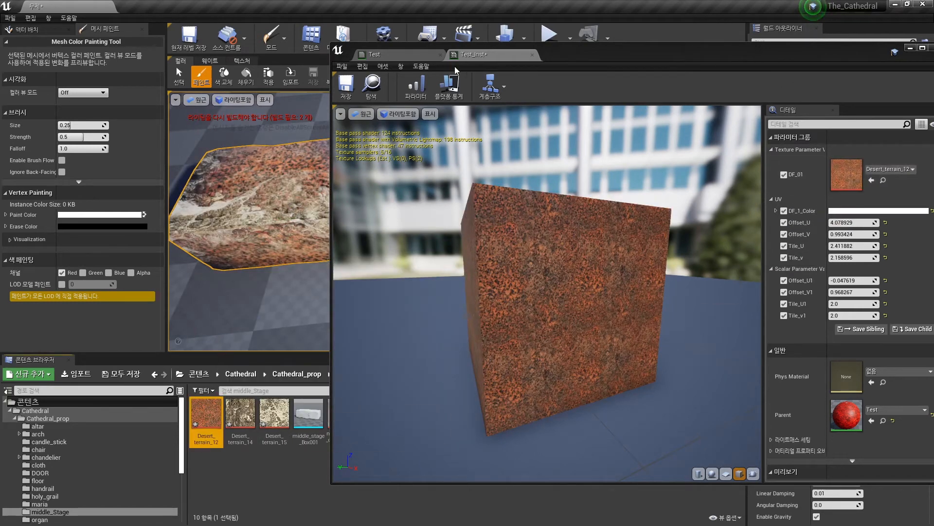
left_click(415, 56)
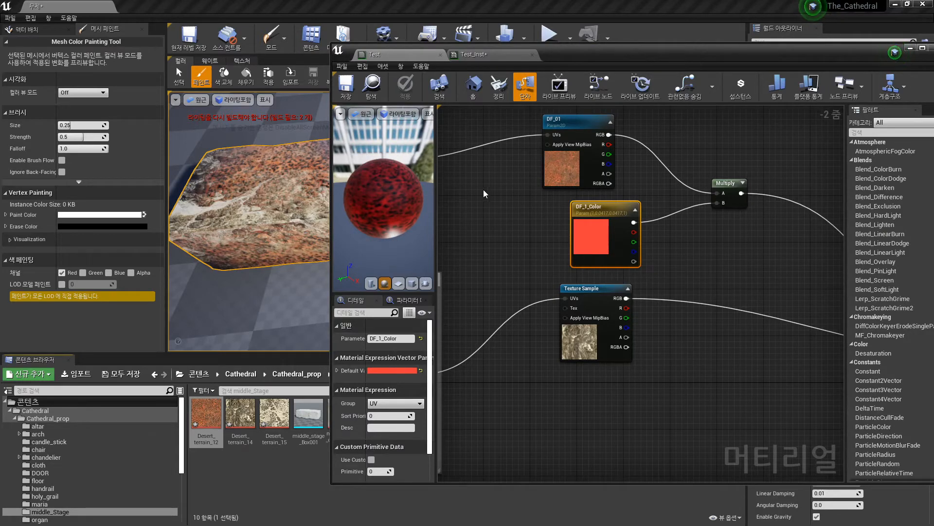
left_click(509, 57)
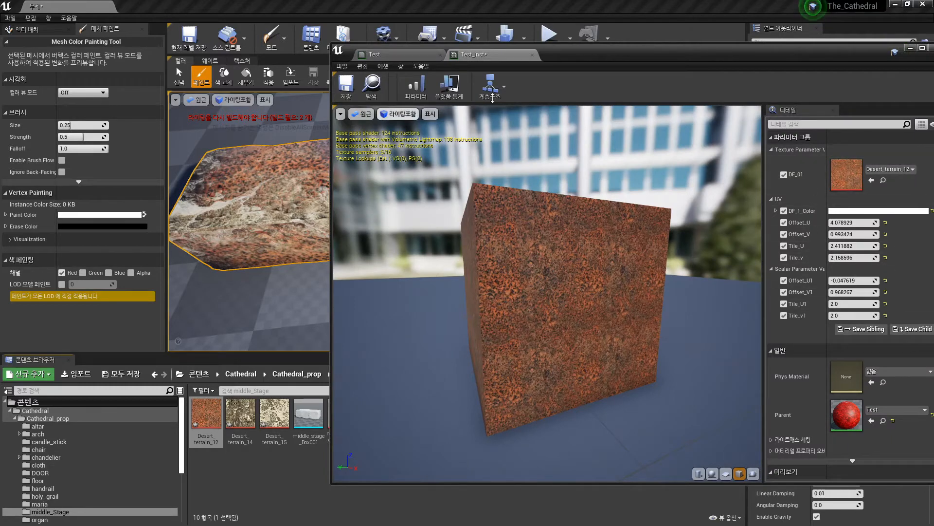
left_click(401, 56)
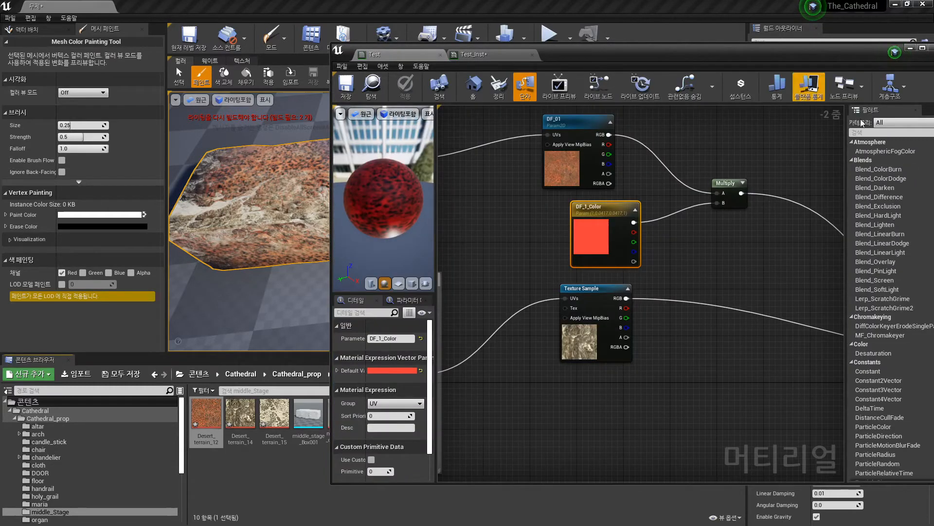
left_click(493, 54)
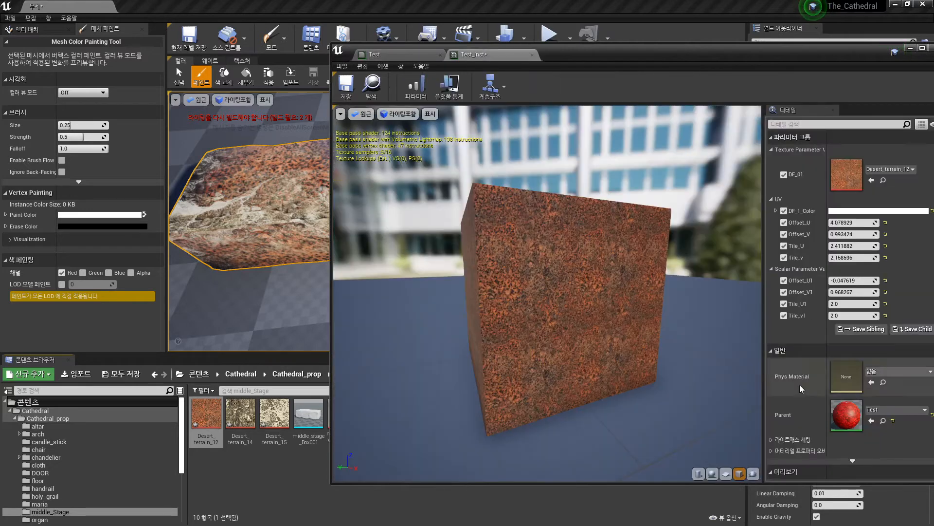
Set Test_Inst's DF_1_Color to a muted blue of about 0.346, 0.366, 0.781
left_click_drag(720, 71, 627, 62)
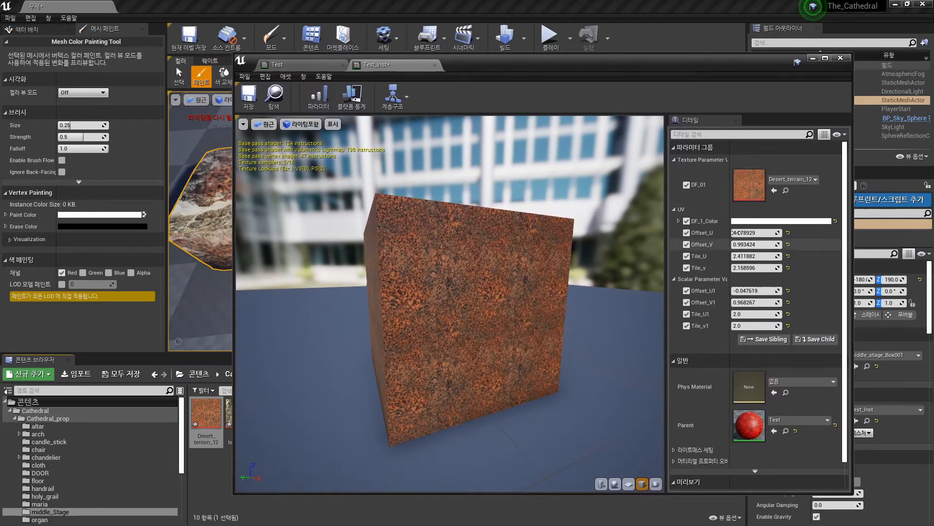
left_click(761, 221)
left_click_drag(610, 307, 593, 282)
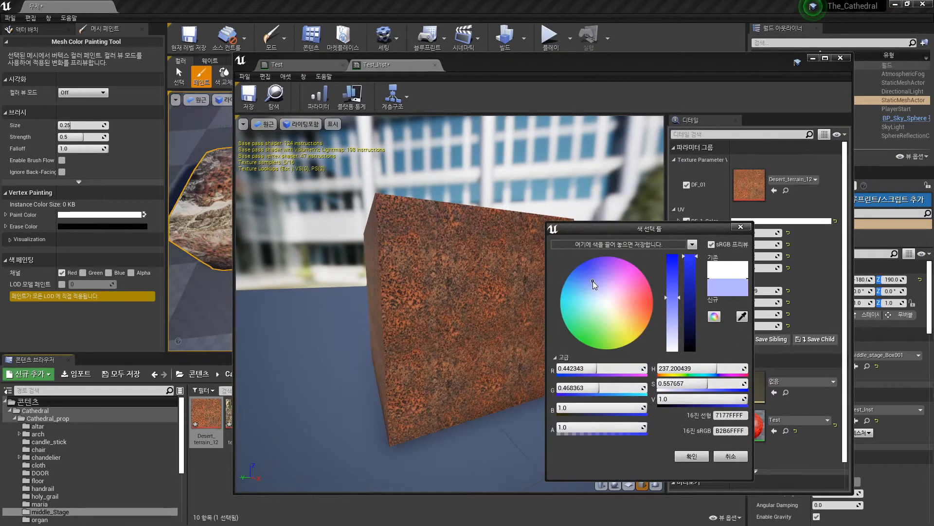
left_click(690, 276)
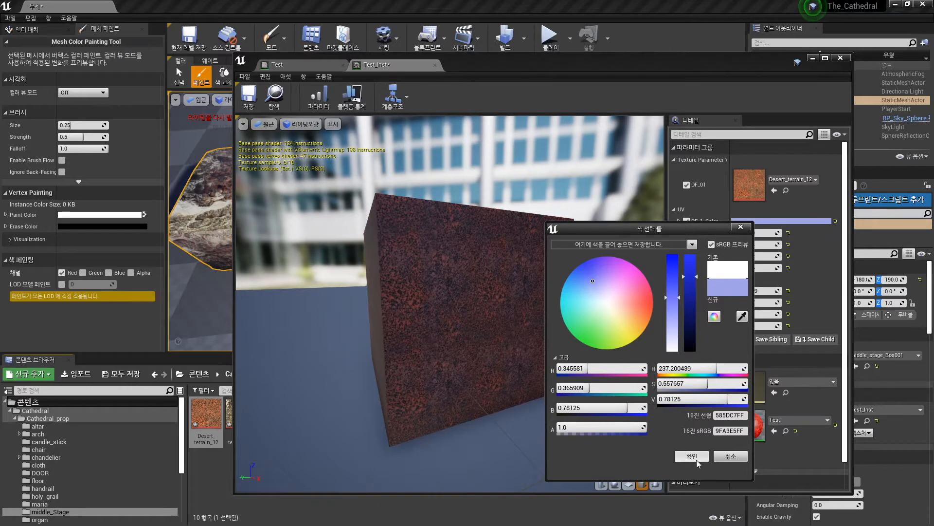
left_click(691, 456)
Switch the level editor from Mesh Paint to Select mode and uncover the block and the middle_Stage assets
left_click_drag(550, 62, 374, 358)
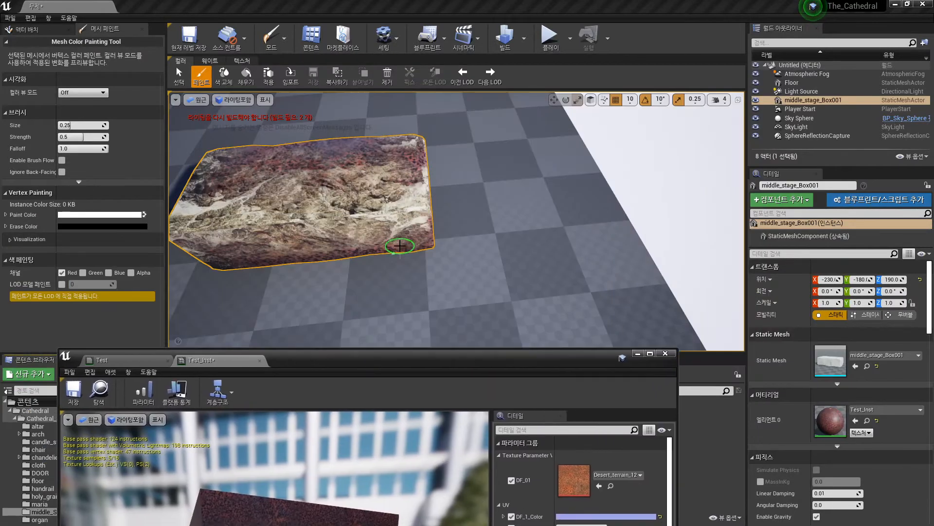
left_click(271, 48)
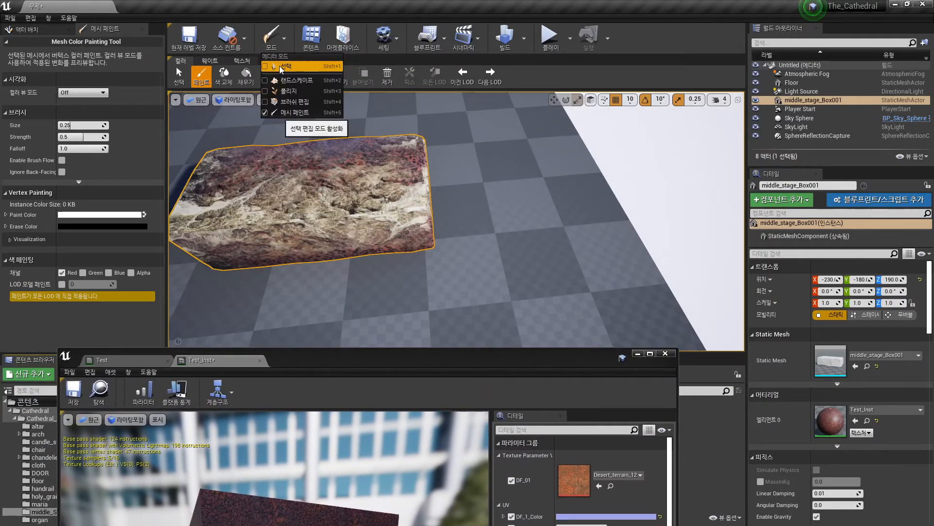
left_click(279, 66)
left_click_drag(439, 186, 510, 320, "alt")
left_click_drag(497, 368, 0, 186)
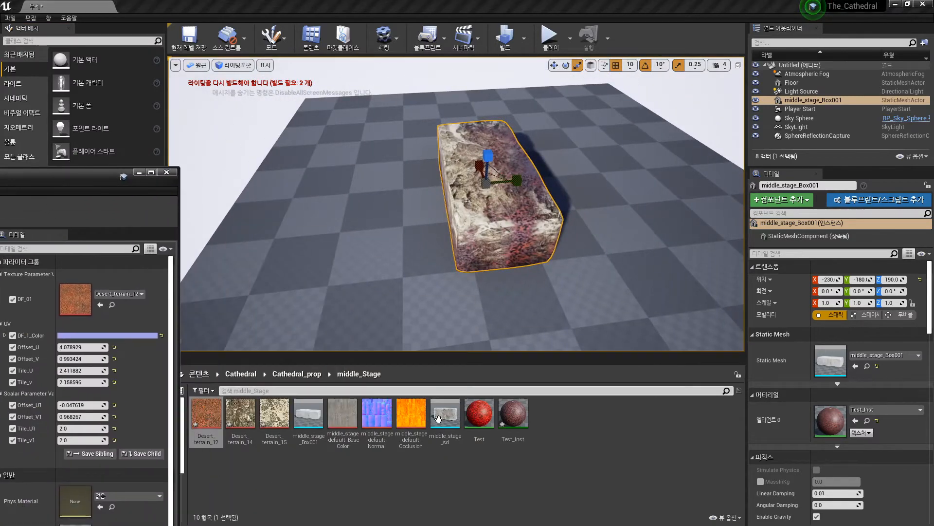
Place and delete a middle_stage_sd block, and duplicate the painted middle_stage_Box001 block beside the original, at about -660 on Y
left_click_drag(452, 421, 347, 209)
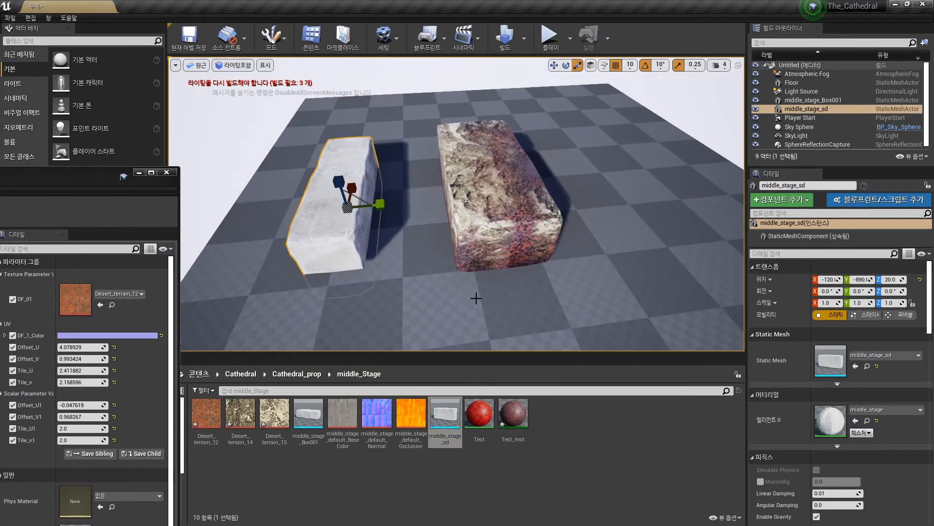
key("Delete")
left_click(520, 224)
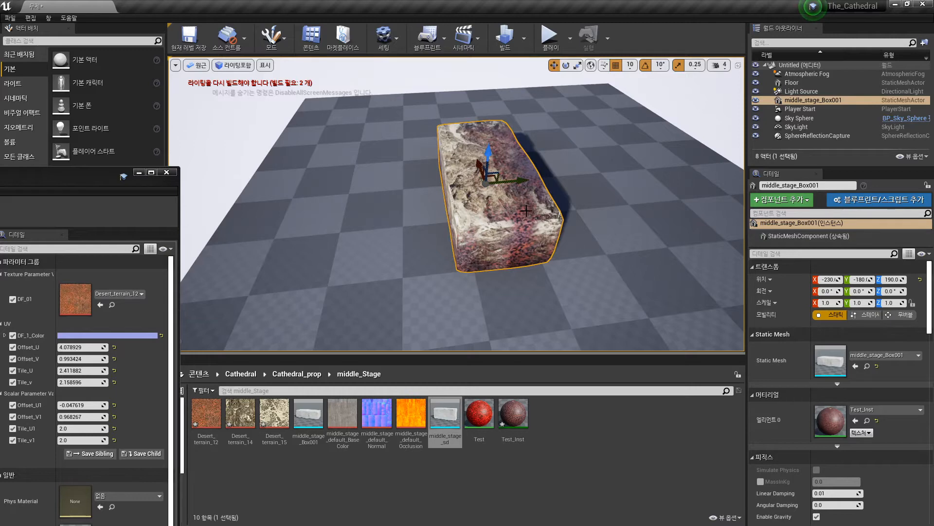
left_click_drag(507, 179, 423, 180, "alt+shift")
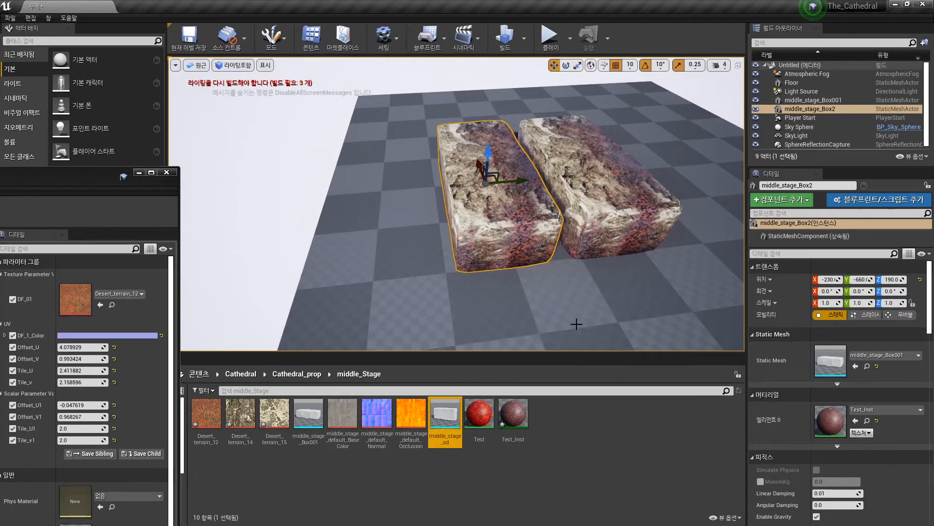
left_click(603, 215)
key("f")
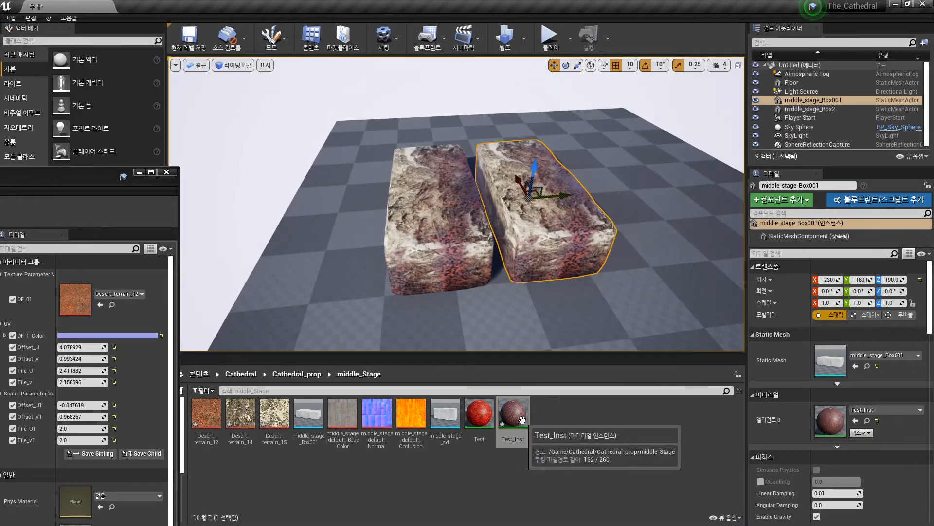
Create a child material instance of Test_Inst with the default name, assigning it to one block and Test_Inst to the other
right_click(516, 419)
left_click(574, 180)
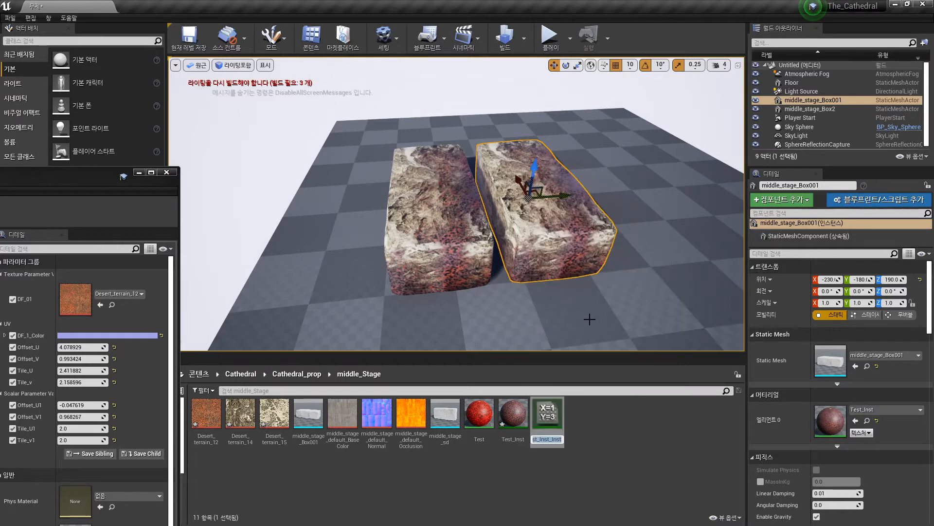
key("Return")
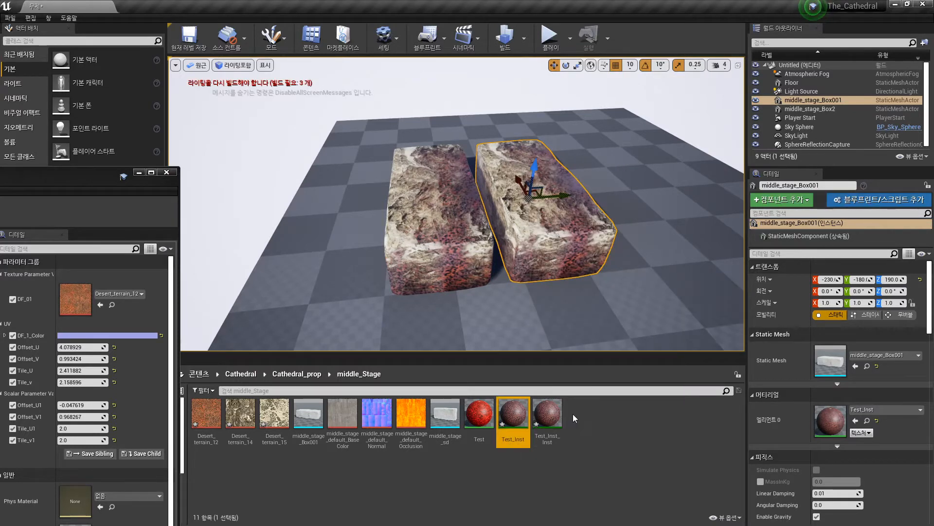
left_click_drag(557, 413, 443, 234)
left_click_drag(514, 408, 553, 229)
Open Test_Inst_Inst with a sphere preview and enable its DF_01, DF_1_Color, Offset_U, Offset_V, Tile_U and Tile_v overrides
left_click(550, 411)
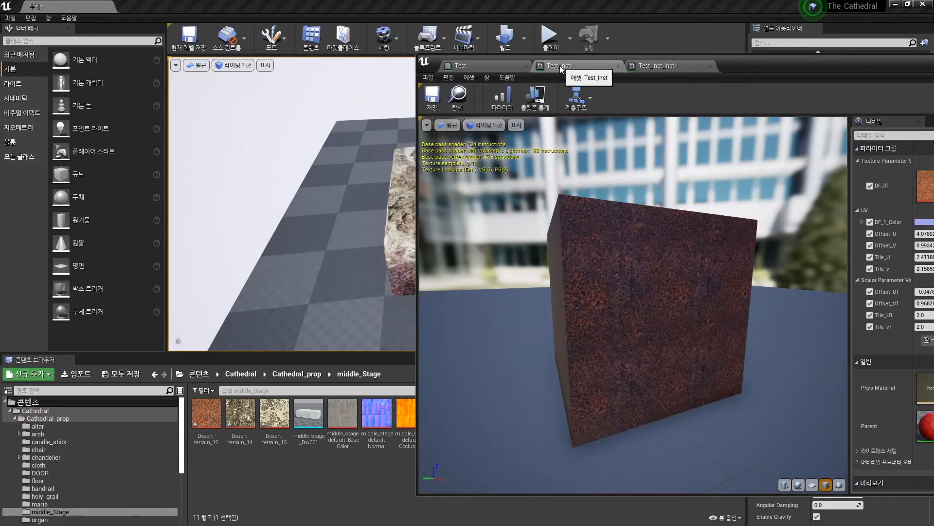
double_click(796, 65)
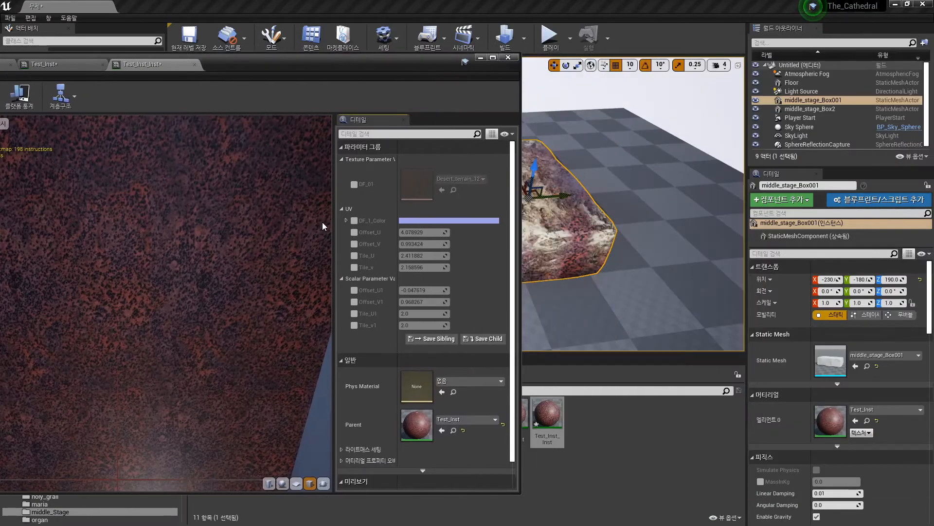
left_click(282, 483)
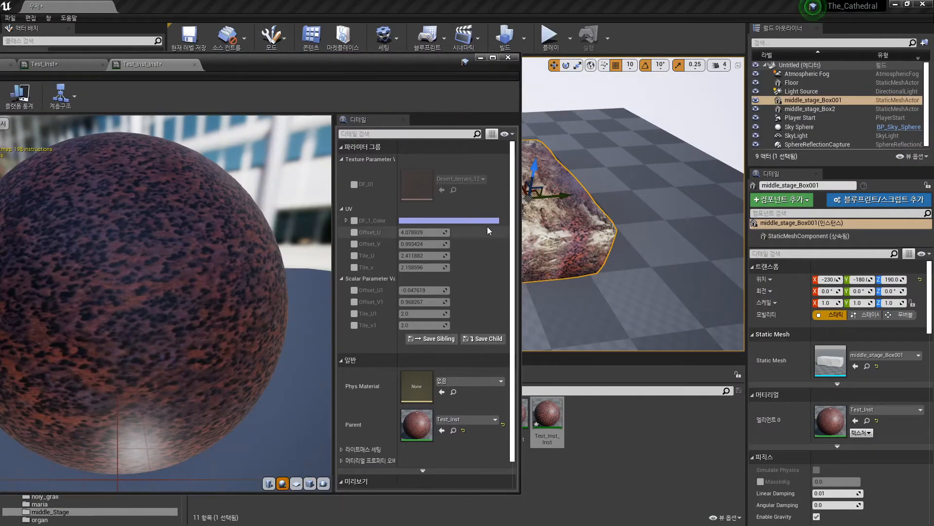
left_click(354, 232)
left_click(354, 244)
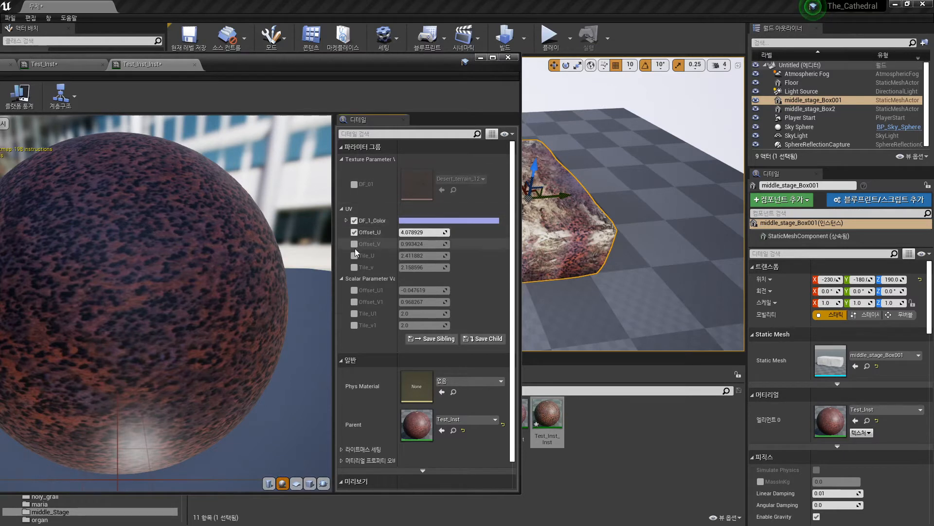
left_click(354, 255)
left_click(355, 268)
left_click(354, 185)
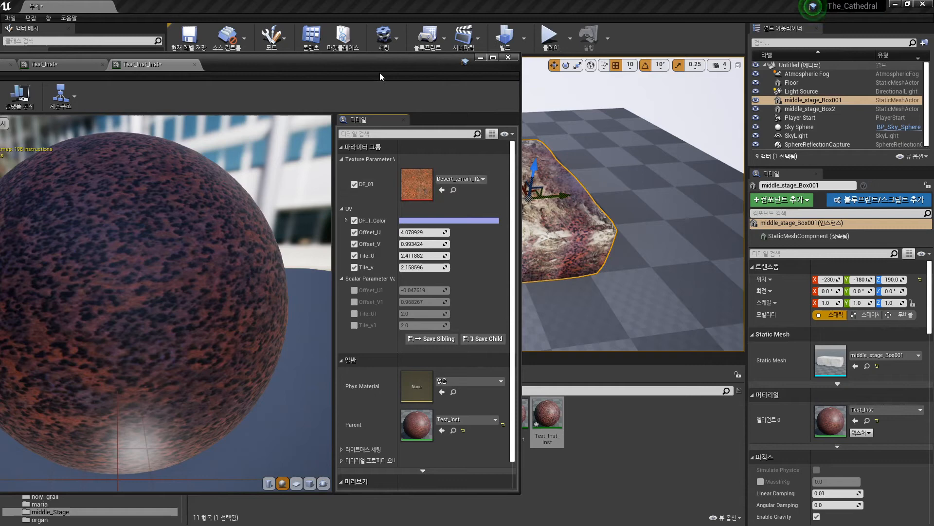
Try the middle_stage_default_Normal map as the DF_01 texture of Test_Inst_Inst
left_click_drag(264, 76, 168, 64)
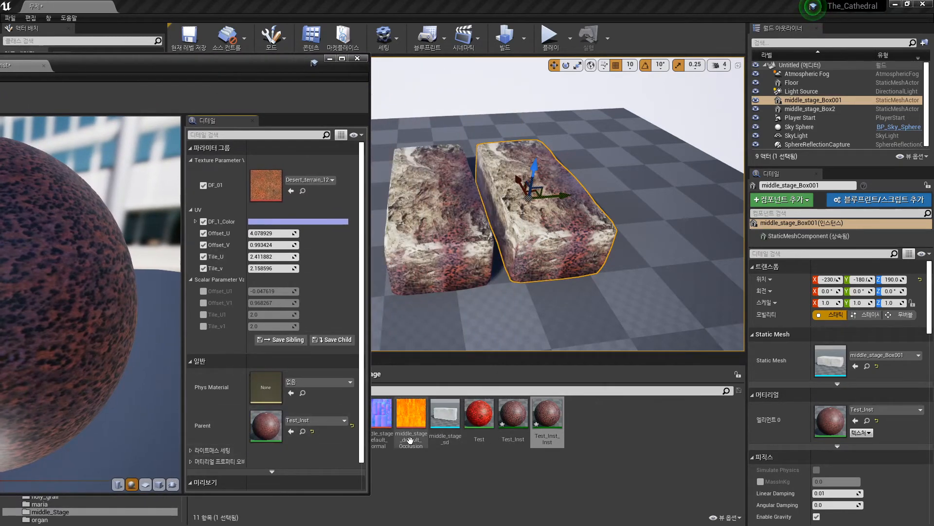
left_click_drag(382, 415, 300, 181)
left_click_drag(263, 72, 196, 71)
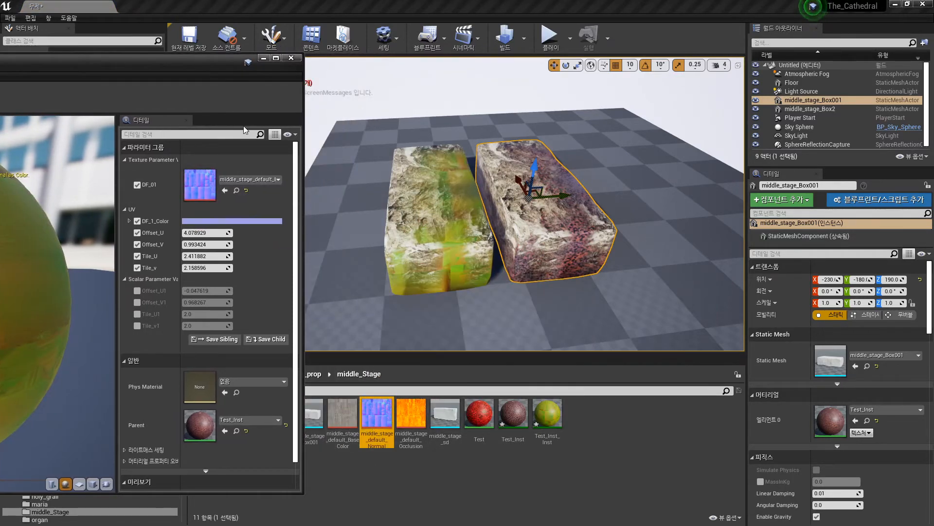
Assign the Desert_terrain_14 texture to DF_01 in Test_Inst_Inst
left_click_drag(169, 67, 870, 82)
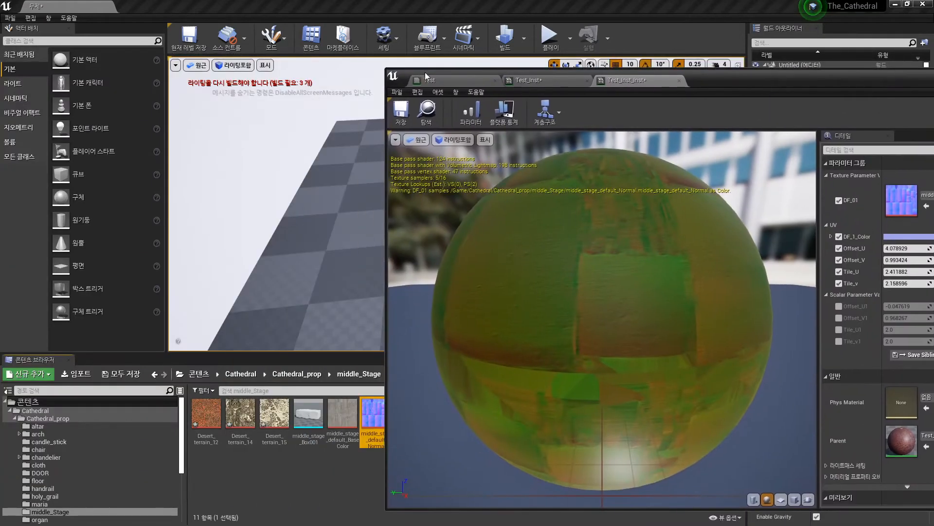
left_click_drag(386, 66, 512, 122)
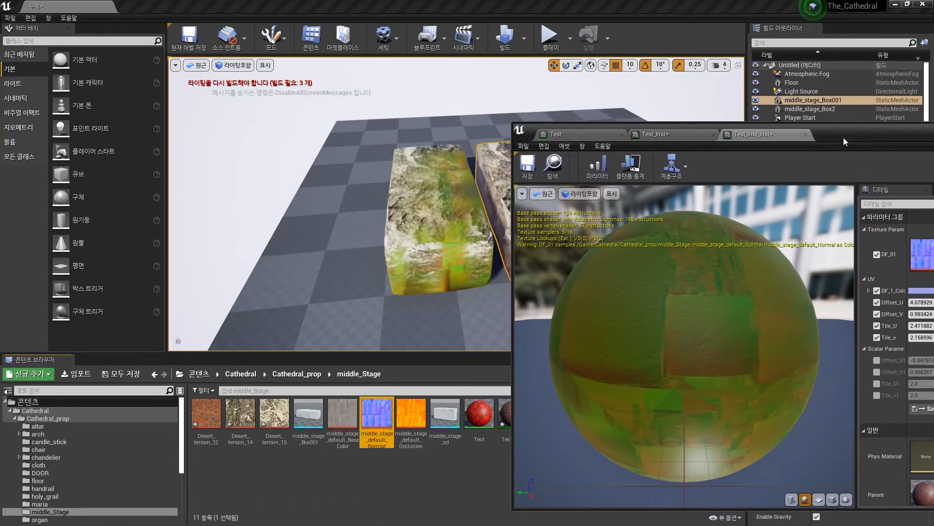
left_click_drag(844, 138, 768, 115)
left_click_drag(241, 414, 850, 232)
Try a yellow tint, sRGB E5CF43FF, for DF_1_Color in Test_Inst_Inst
left_click_drag(770, 116, 270, 68)
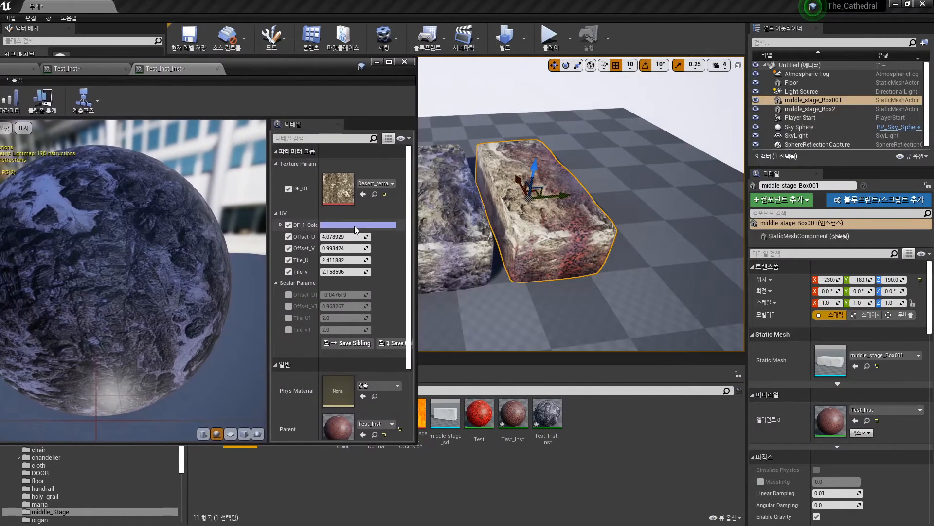
left_click(354, 226)
left_click(453, 294)
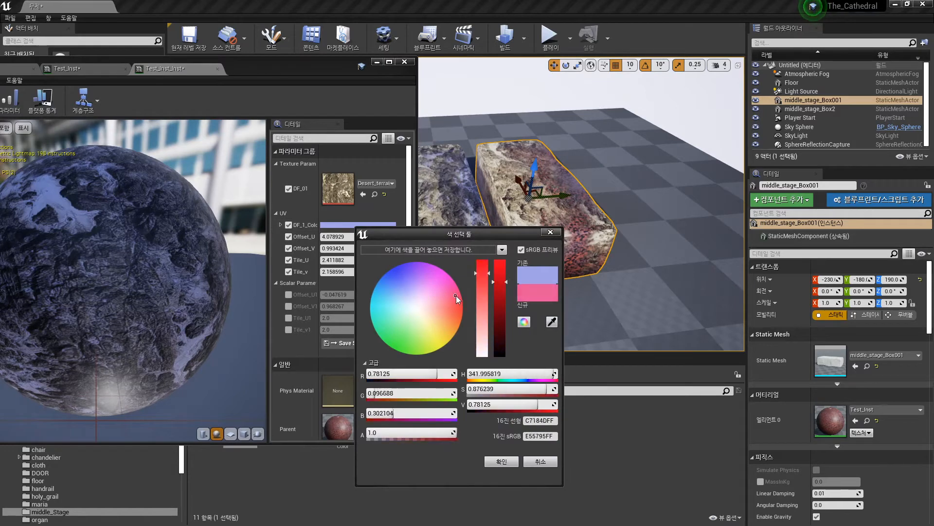
left_click(445, 339)
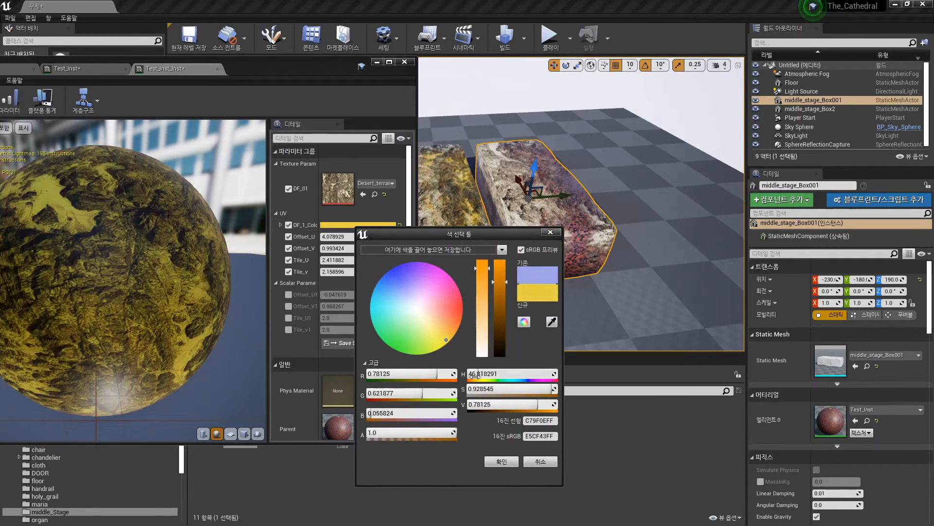
left_click(501, 462)
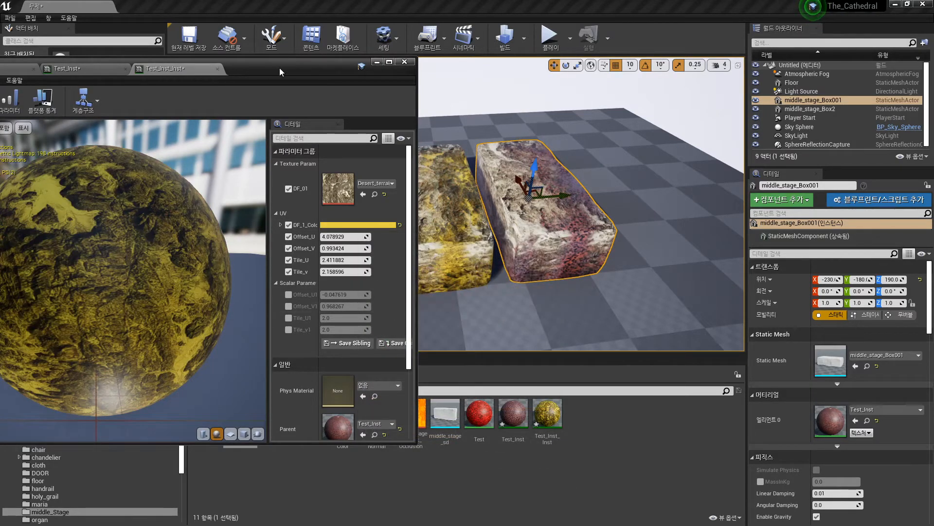
Apply Test_Inst to both blocks, replacing it with Test_Inst_Inst on middle_stage_Box2 and middle_stage_Box001
left_click_drag(280, 72, 160, 77)
mouse_move(516, 219)
right_mouse_down()
mouse_move(589, 214)
mouse_move(545, 205)
mouse_move(516, 214)
right_mouse_up()
left_click_drag(445, 416, 512, 453)
left_click(551, 450)
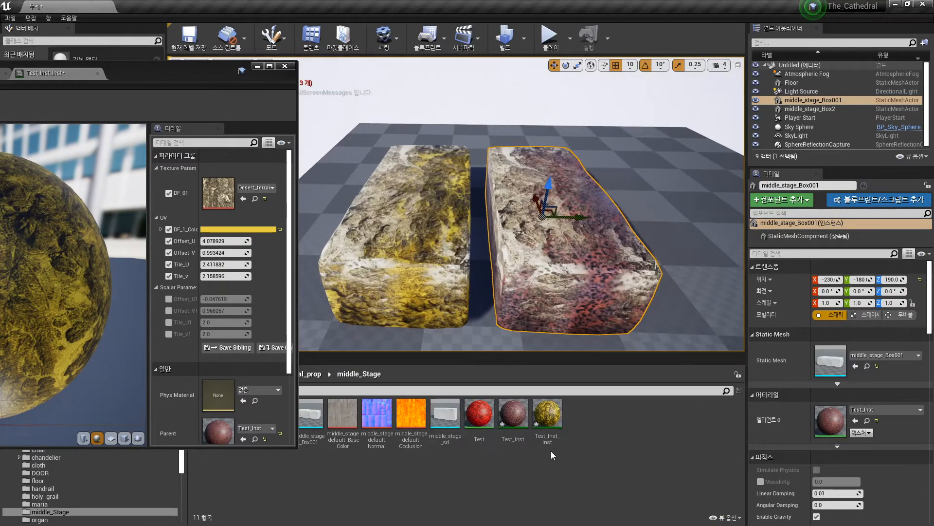
left_click(479, 413)
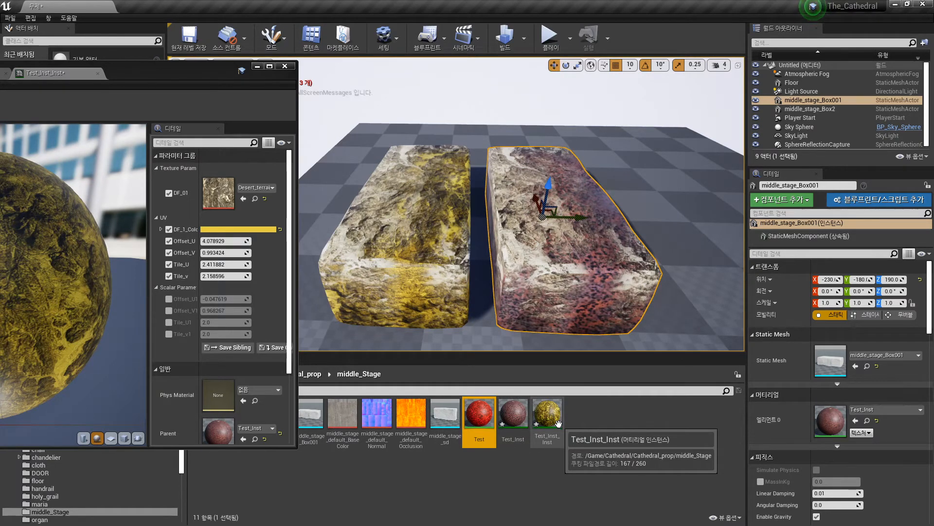
left_click_drag(517, 417, 565, 303)
left_click_drag(514, 417, 409, 272)
left_click_drag(547, 417, 453, 282)
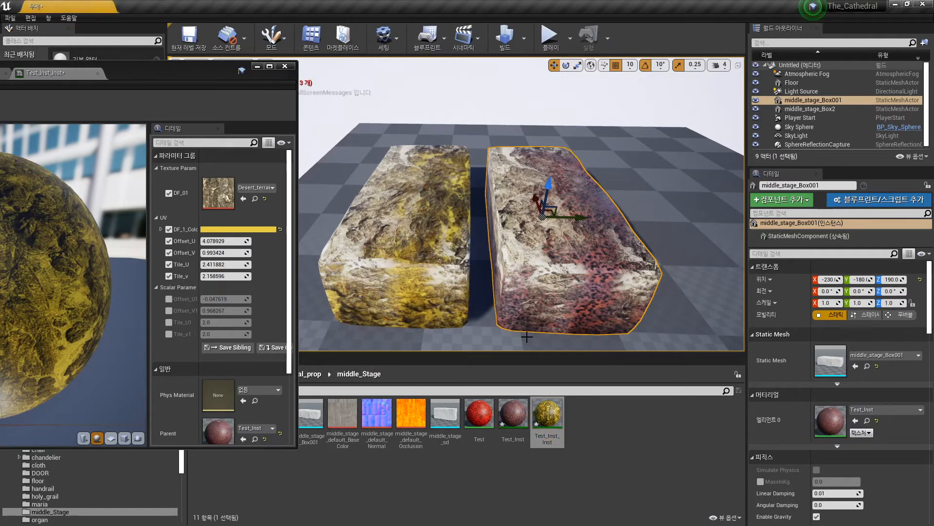
left_click_drag(547, 418, 579, 289)
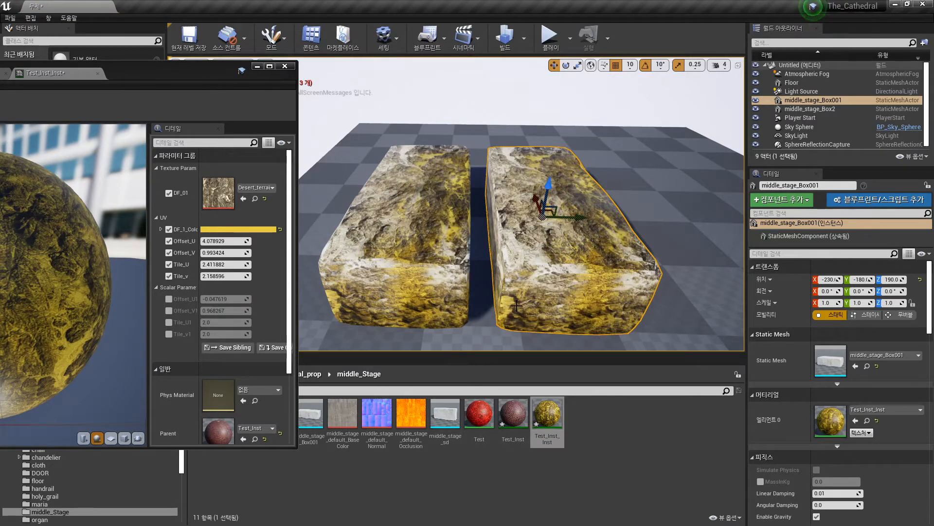
Try the cloth_07___Default_BaseColor texture from the cloth folder as DF_01 of Test_Inst_Inst
left_click_drag(149, 73, 75, 56)
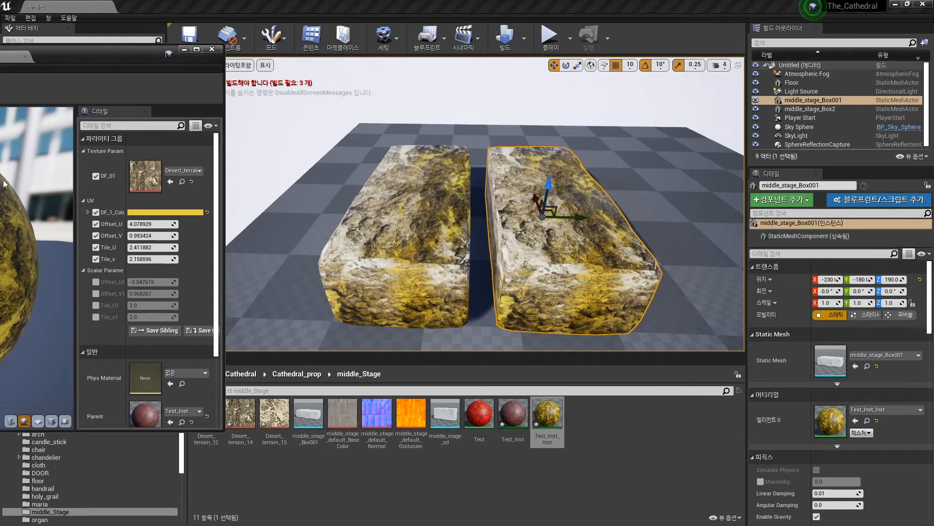
left_click_drag(112, 57, 131, 58)
left_click(67, 465)
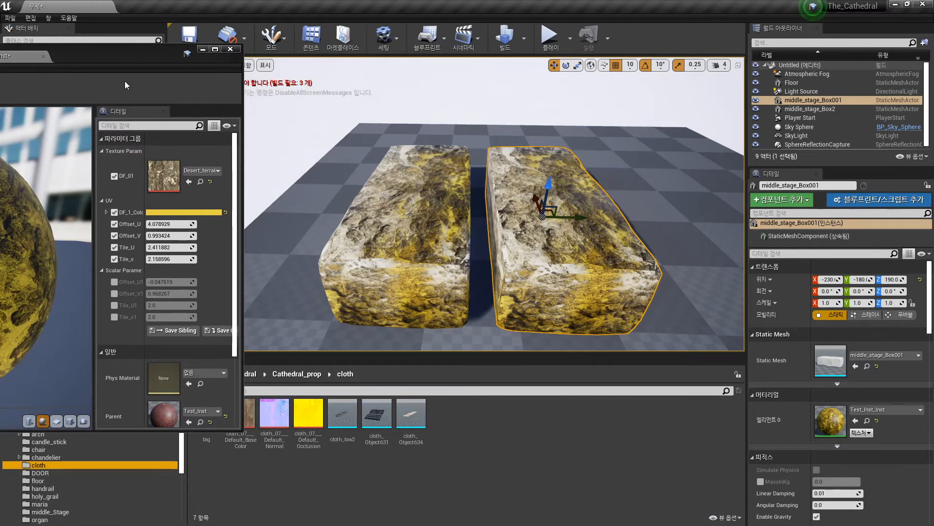
left_click_drag(123, 60, 65, 60)
left_click(240, 416)
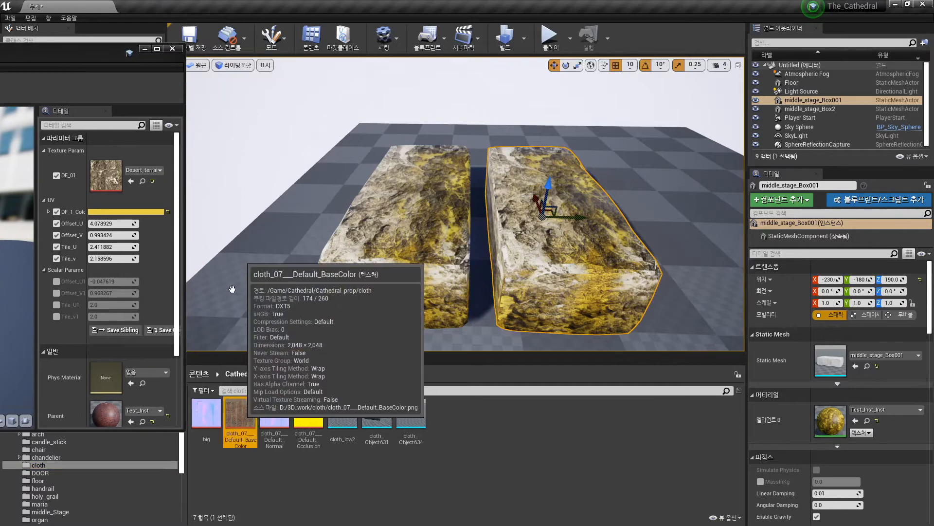
left_click_drag(101, 176, 102, 178)
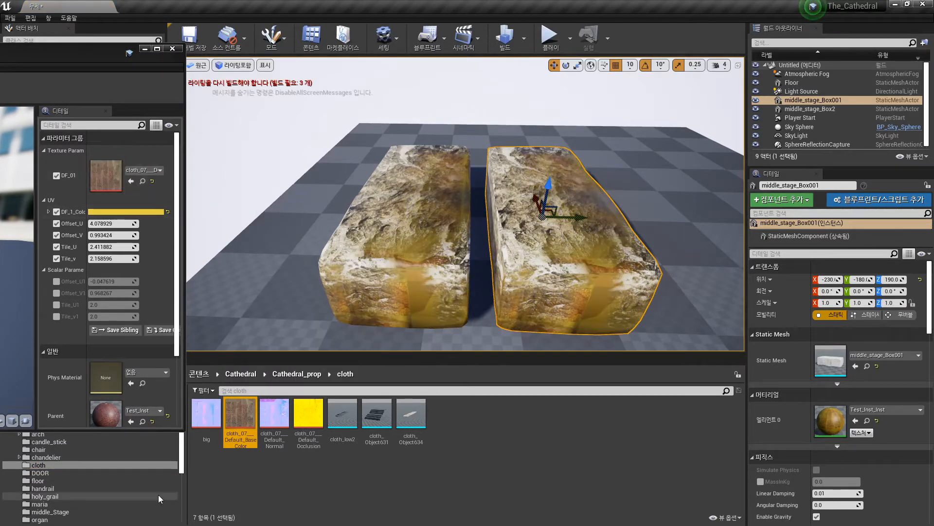
Browse the prop folders for another texture and assign Desert_terrain_12 from middle_Stage to DF_01 in Test_Inst_Inst
left_click(39, 449)
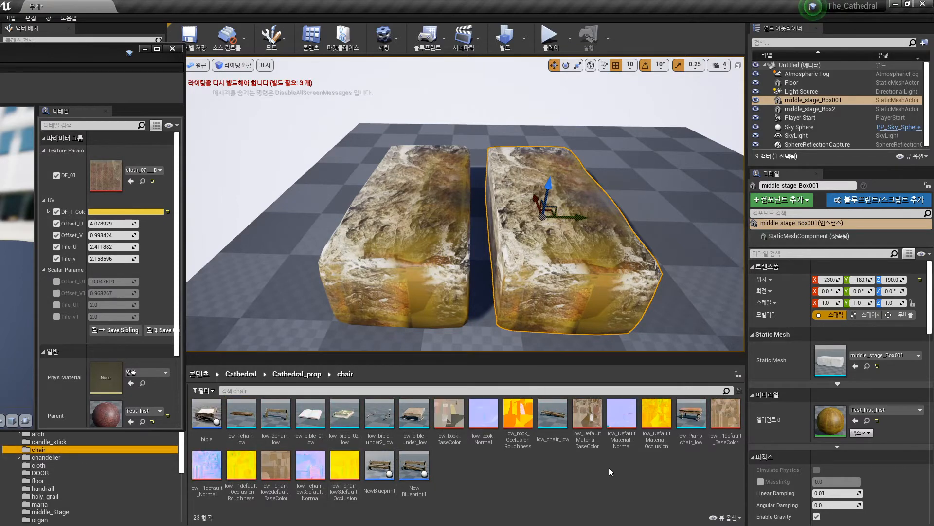
left_click(53, 489)
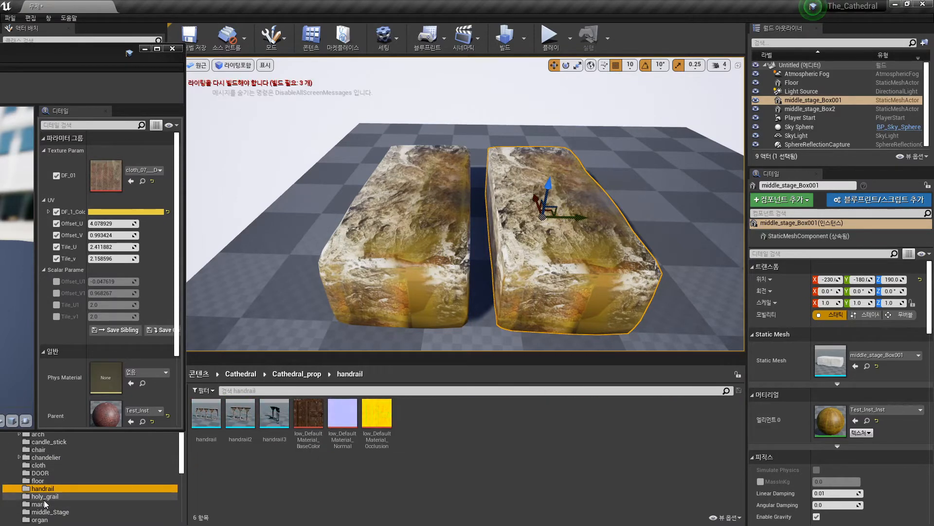
left_click(47, 496)
left_click(46, 513)
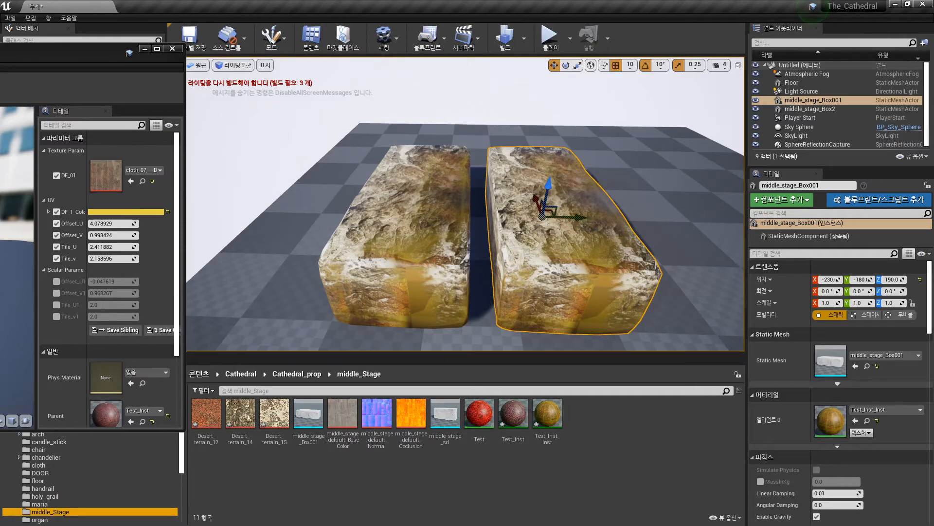
left_click(45, 505)
left_click(46, 512)
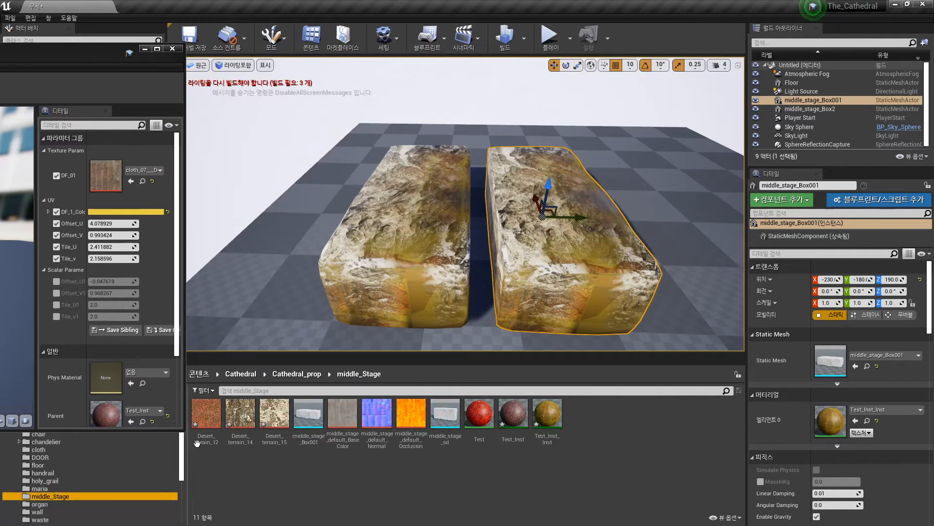
left_click_drag(197, 442, 84, 176)
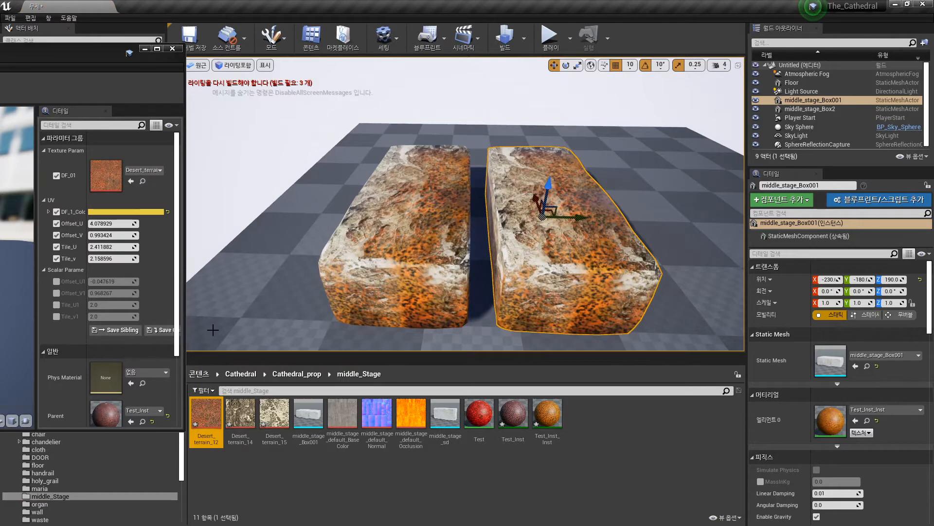
Set the DF_1_Color tint of Test_Inst_Inst to a pale lilac, sRGB E2D7E5FF
left_click(132, 212)
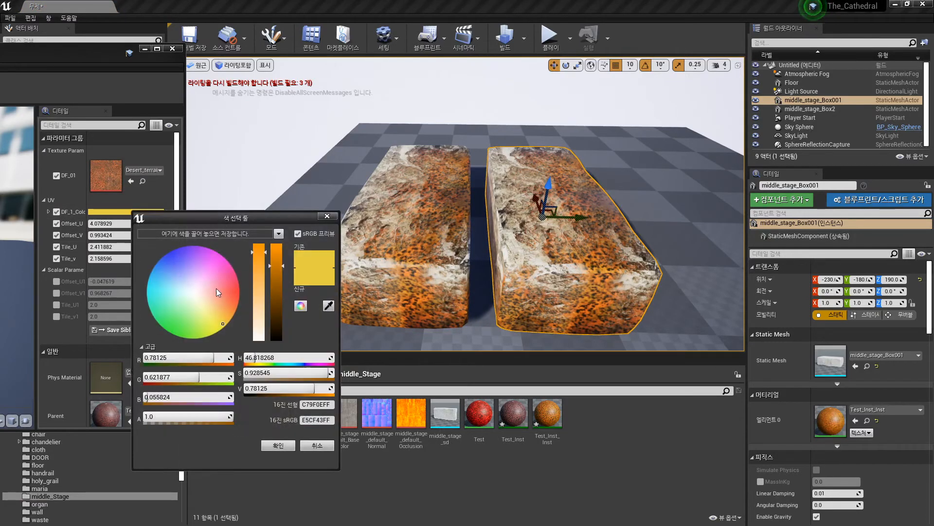
left_click(180, 252)
left_click(194, 287)
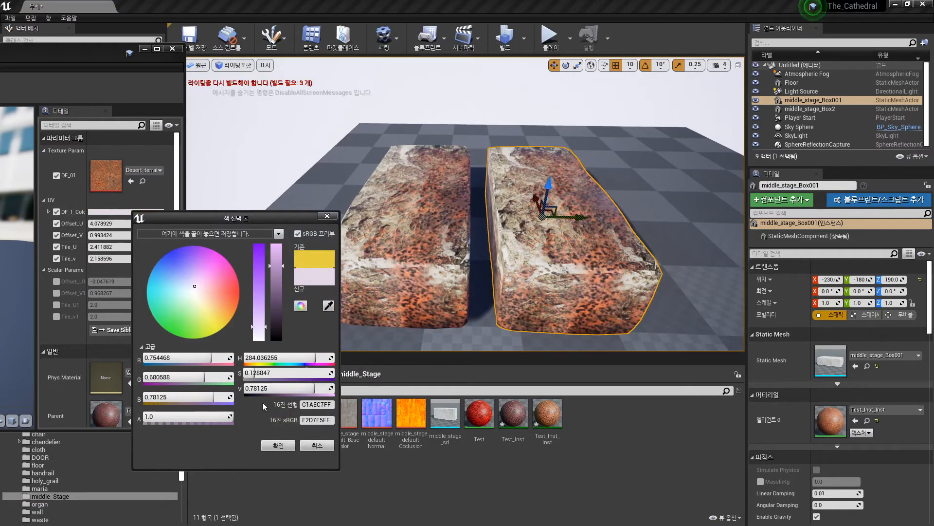
left_click(278, 445)
Assign Test_Inst to the middle_stage_Box2 block and open Test_Inst for editing
left_click_drag(513, 414, 456, 264)
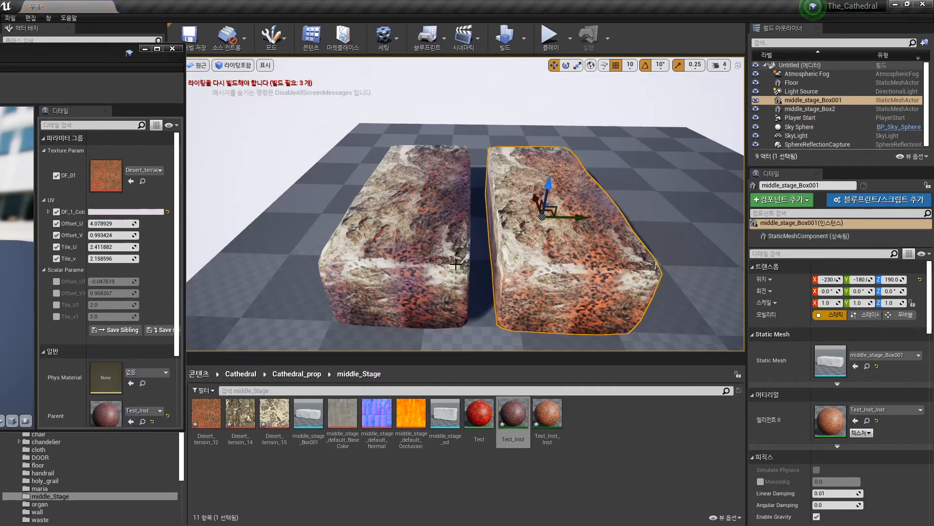
double_click(512, 414)
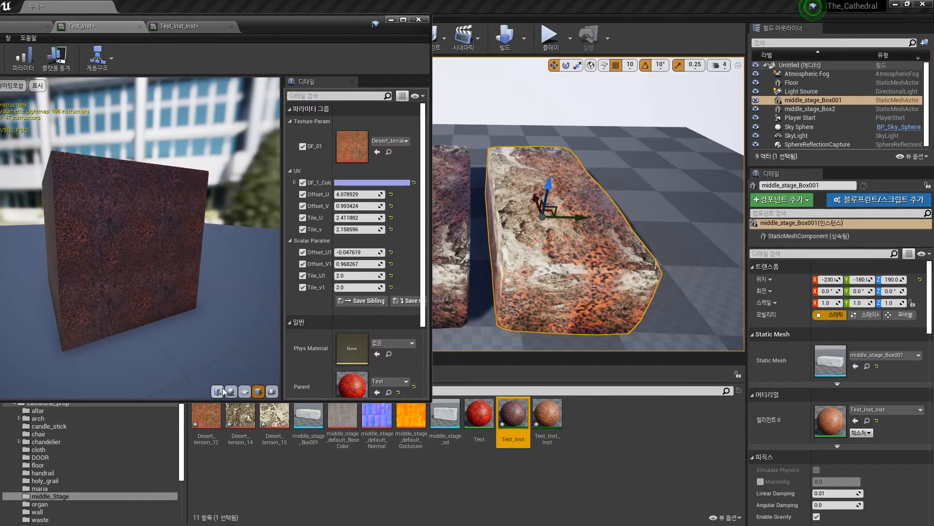
Preview the Test_Inst material instance on a sphere and set its DF_1_Color parameter to a light yellow-green
left_click(230, 391)
left_click(375, 183)
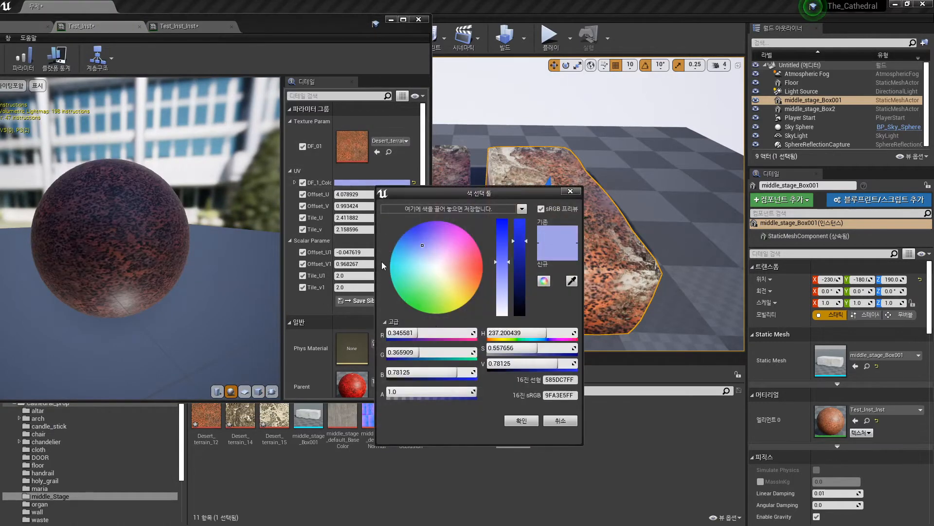
left_click_drag(457, 263, 437, 268)
left_click(520, 225)
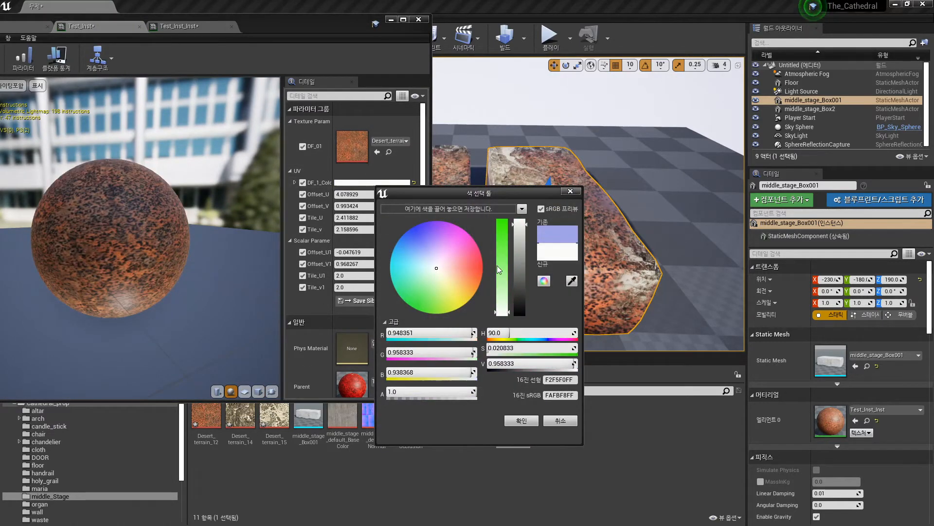
left_click_drag(500, 269, 506, 246)
left_click(530, 421)
Bring both stage boxes into view in the level and select middle_stage_Box2
left_click_drag(312, 41, 202, 54)
right_click_drag(531, 268, 625, 271)
left_click(420, 280)
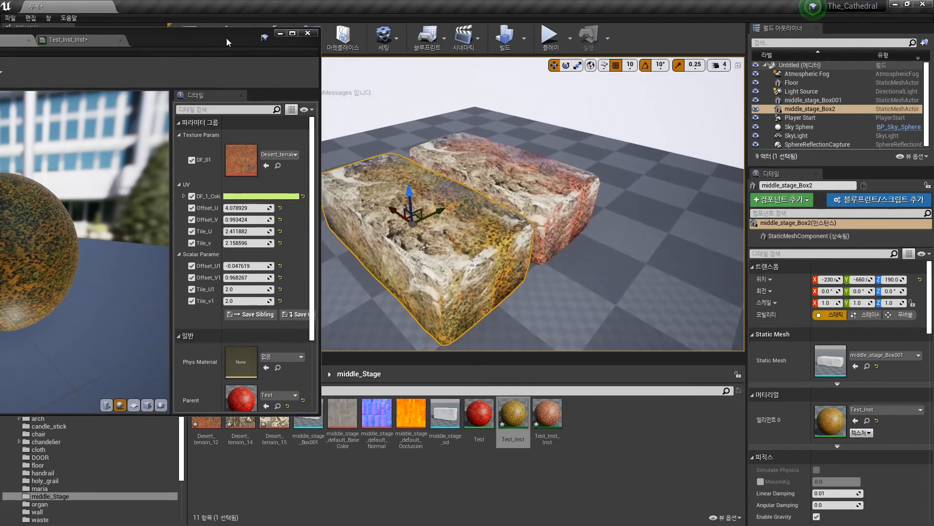
left_click_drag(226, 38, 142, 168)
Switch to Mesh Paint mode and paint red-channel vertex colour over middle_stage_Box2 with the 0.25-size, 0.5-strength brush
left_click(387, 38)
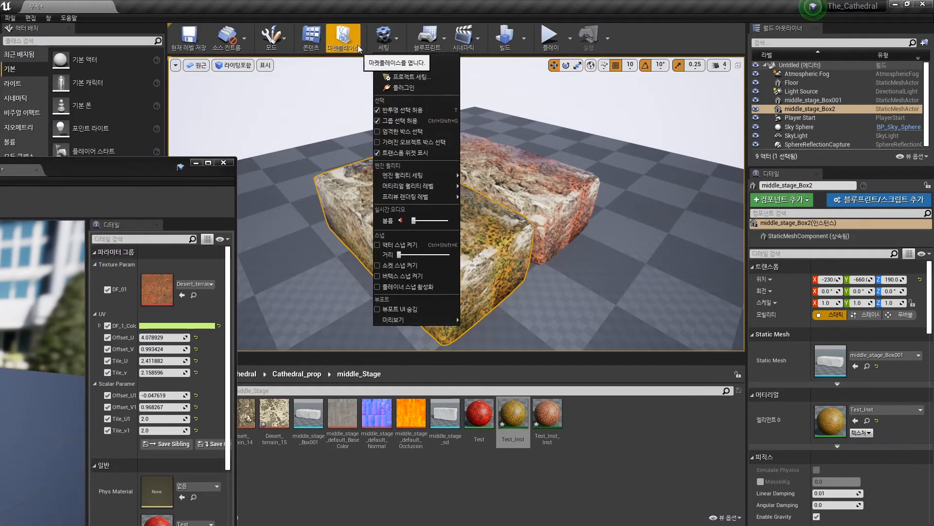
left_click(268, 39)
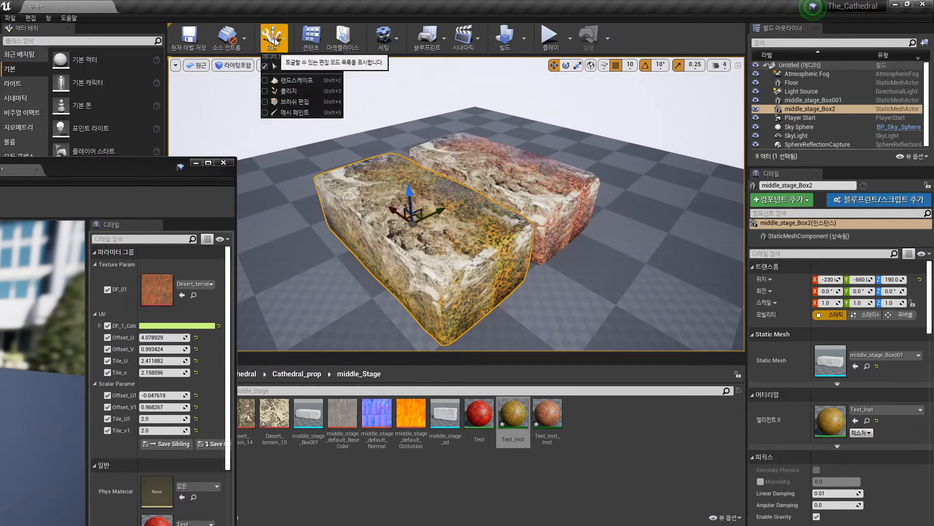
left_click(282, 109)
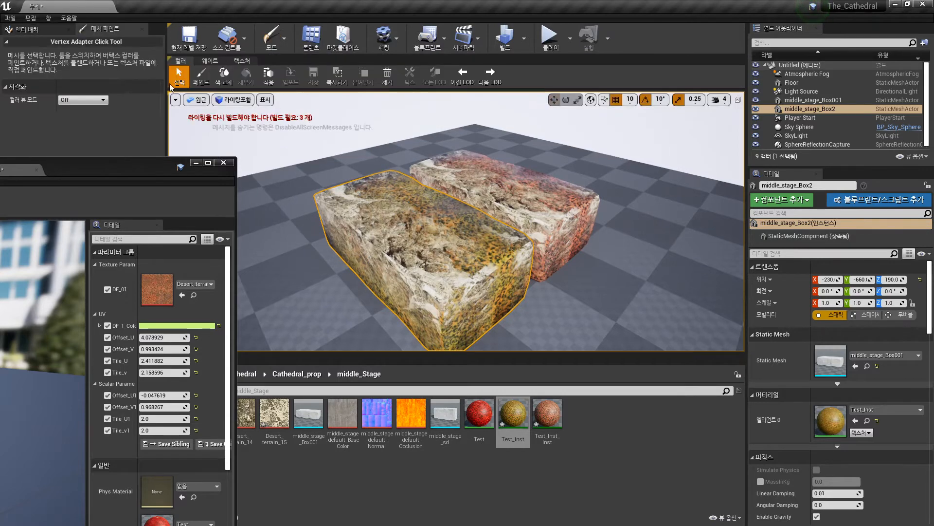
left_click(202, 78)
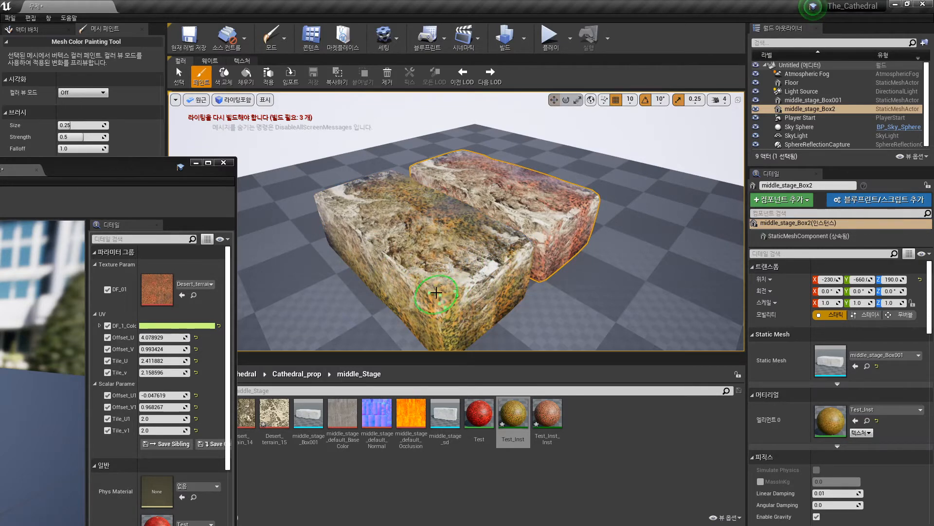
left_click_drag(401, 266, 328, 204)
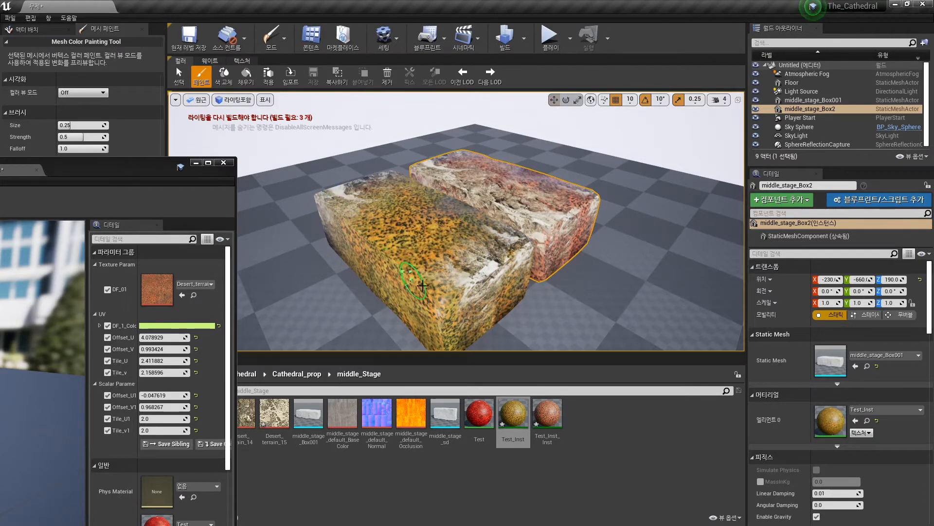
Show the Test material's node graph and arrange the Vertex Color node beneath the Texture Sample node
left_click_drag(119, 167, 478, 45)
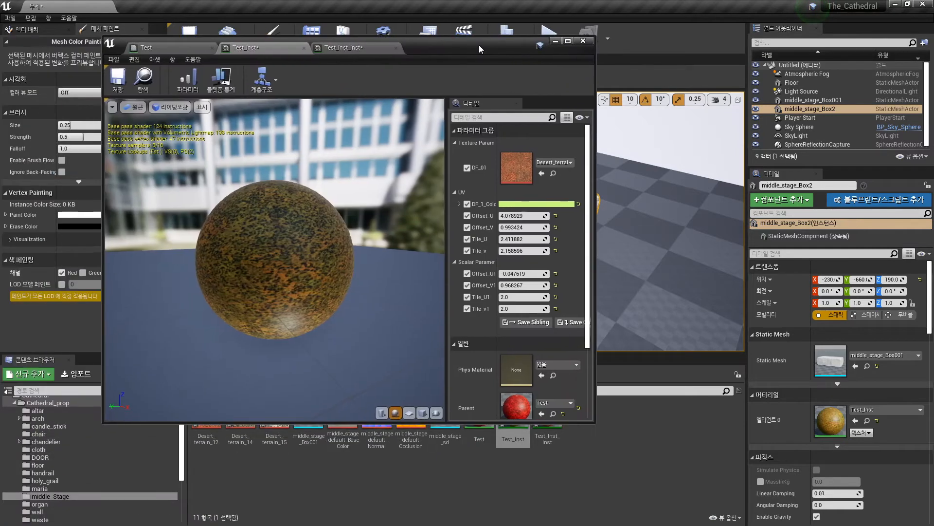
left_click(164, 48)
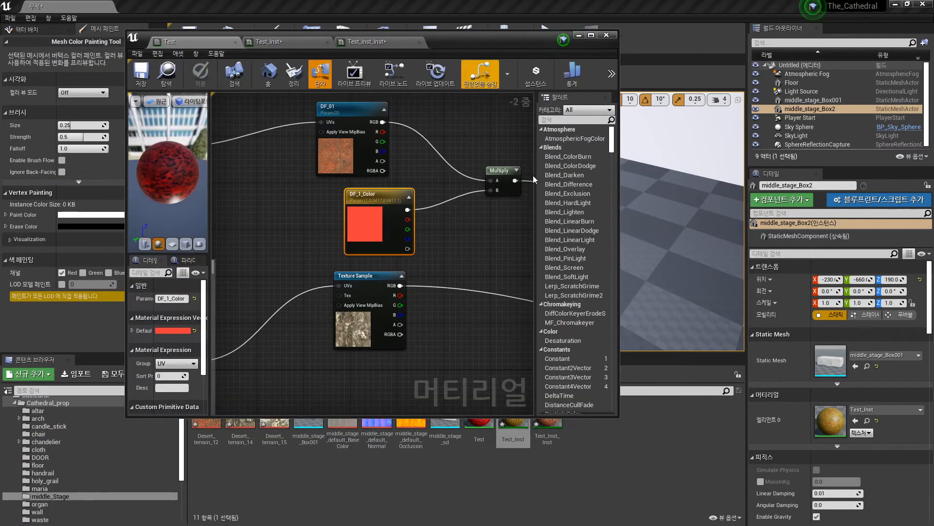
right_click_drag(478, 241, 391, 262)
scroll(390, 262, "down", 2)
scroll(391, 261, "up", 2)
left_click_drag(420, 235, 390, 217)
left_click_drag(316, 264, 287, 259)
left_click_drag(405, 223, 400, 219)
right_click_drag(461, 255, 424, 207)
right_click_drag(447, 277, 369, 246)
scroll(387, 265, "down", 3)
right_click_drag(422, 294, 413, 225)
left_click_drag(420, 252, 252, 234)
right_click_drag(265, 267, 320, 281)
Examine how the Multiply, Texture Sample and Vertex Color nodes connect to the Lerp node's A, B and Alpha inputs
scroll(319, 281, "up", 2)
scroll(320, 278, "up", 3)
right_click_drag(407, 249, 341, 271)
scroll(342, 270, "down", 4)
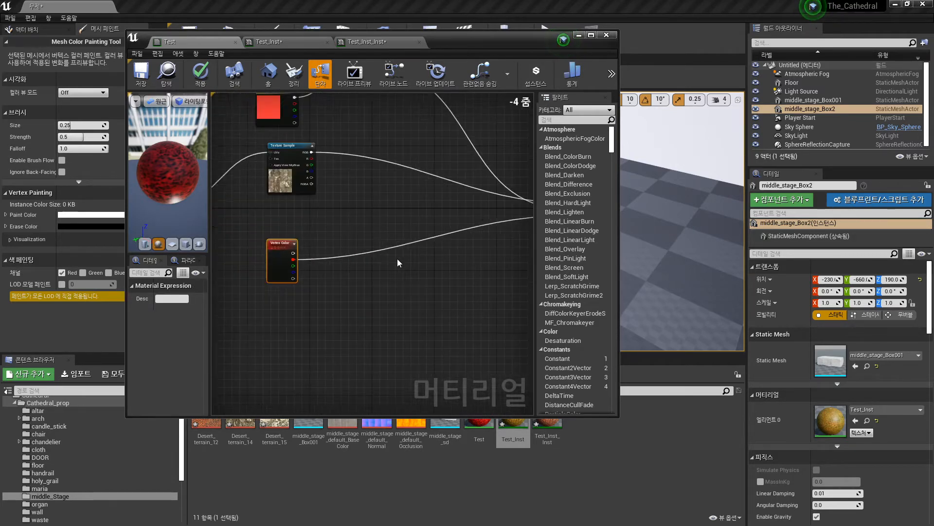
right_click_drag(466, 258, 361, 287)
right_click_drag(217, 120, 263, 176)
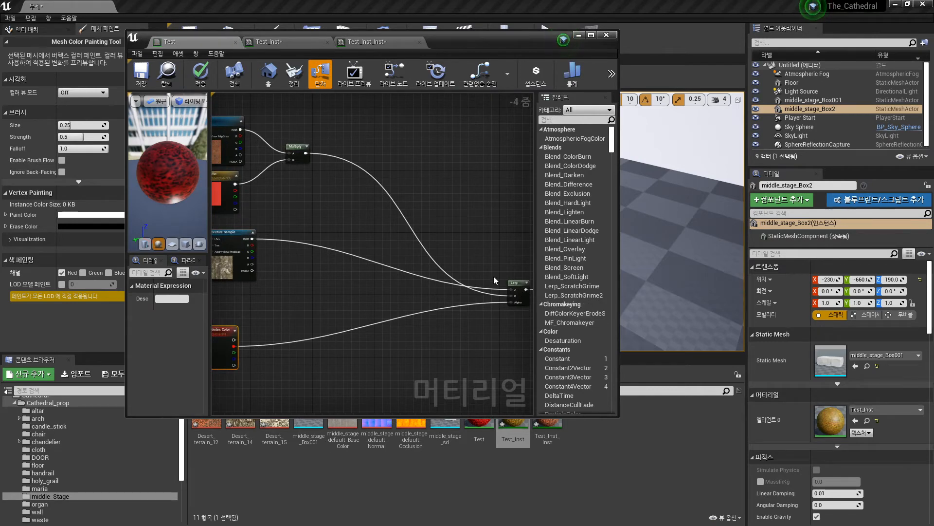
scroll(517, 295, "up", 4)
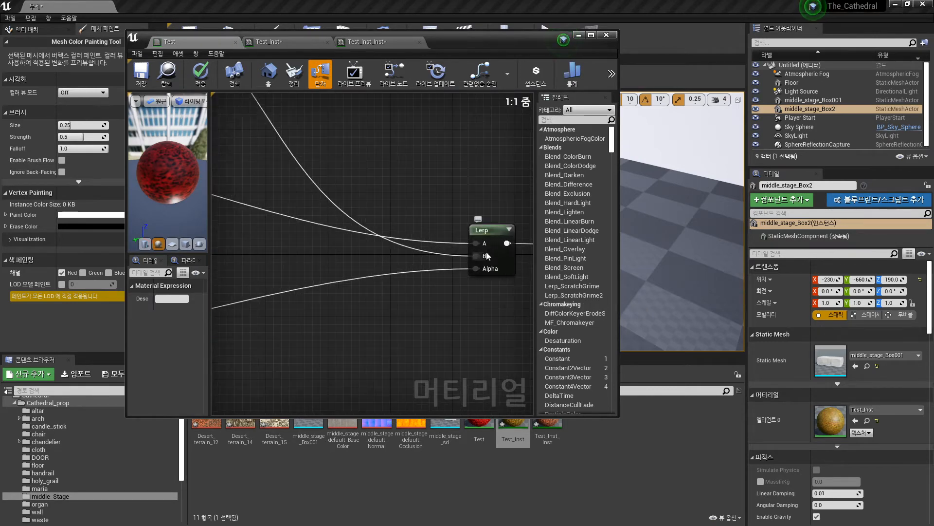
right_click_drag(470, 248, 528, 219)
scroll(380, 283, "down", 4)
right_click_drag(361, 280, 410, 291)
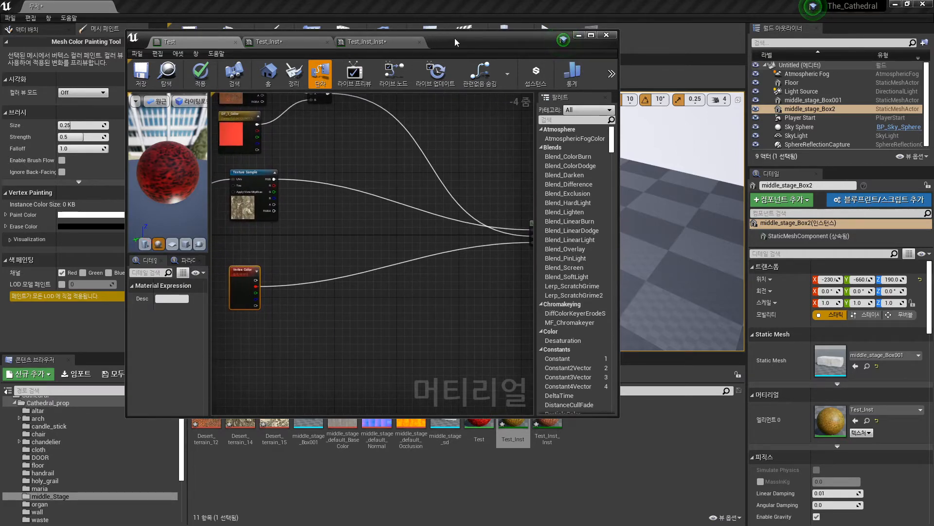
Review the level viewport's view modes, including the buffer visualization options
left_click_drag(455, 42, 301, 310)
left_click(233, 99)
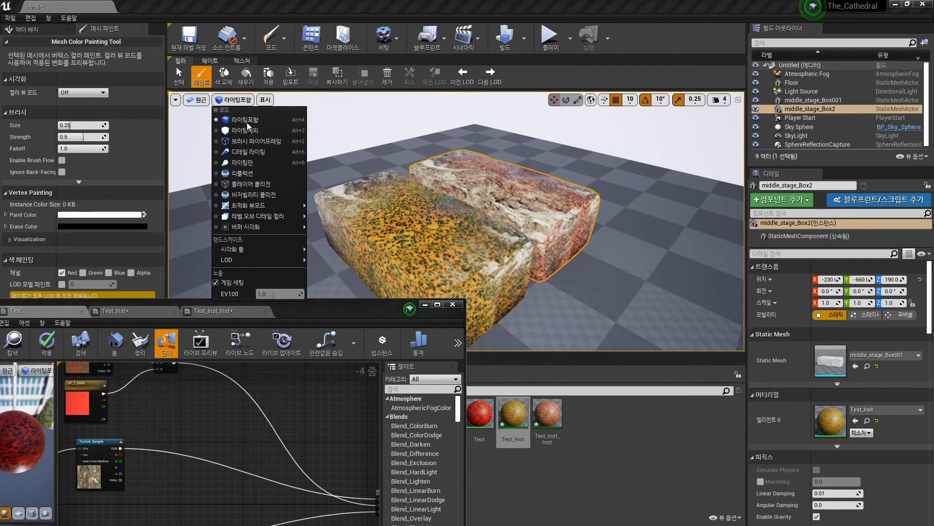
mouse_move(276, 207)
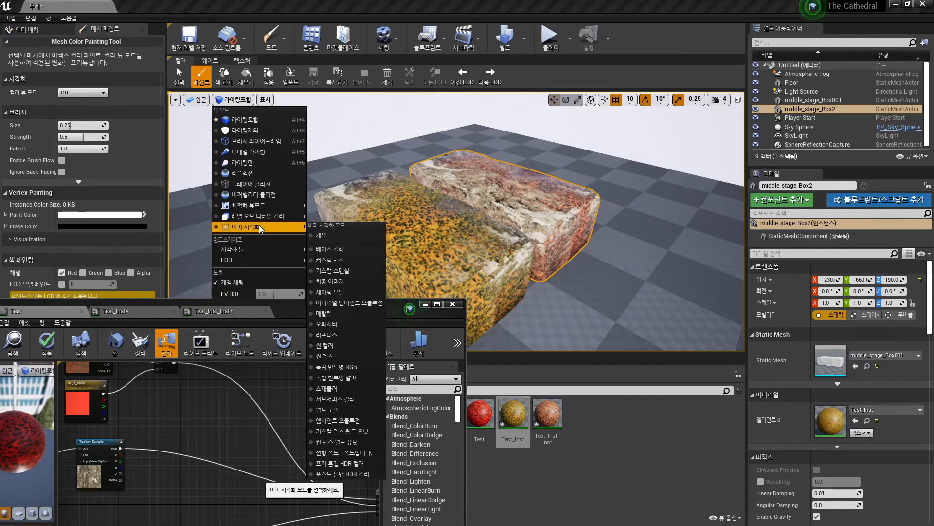
mouse_move(254, 250)
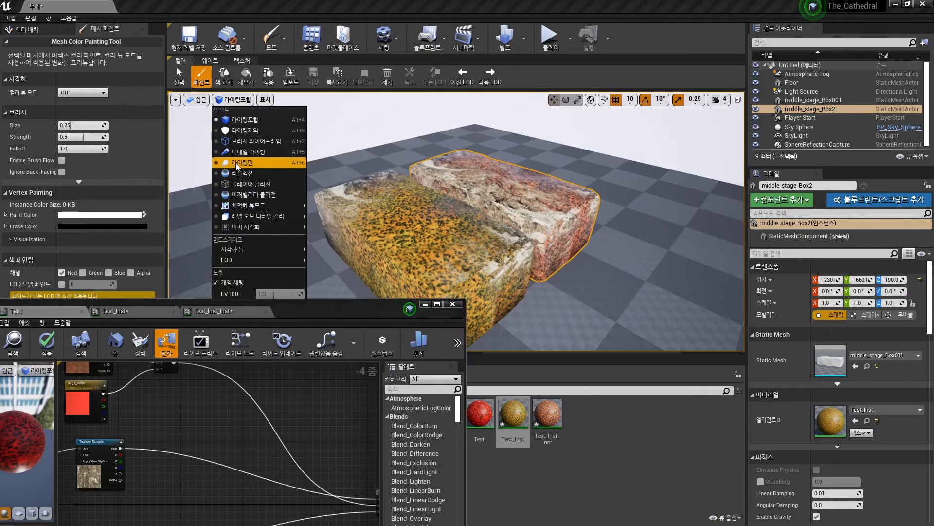
left_click(402, 168)
Compare the painted boxes in the level with the Lerp blending setup in the Test material graph
mouse_move(399, 163)
left_mouse_down("alt")
mouse_move(424, 205)
mouse_move(398, 195)
left_mouse_up("alt")
right_click_drag(437, 249, 441, 246)
left_click_drag(305, 313, 145, 146)
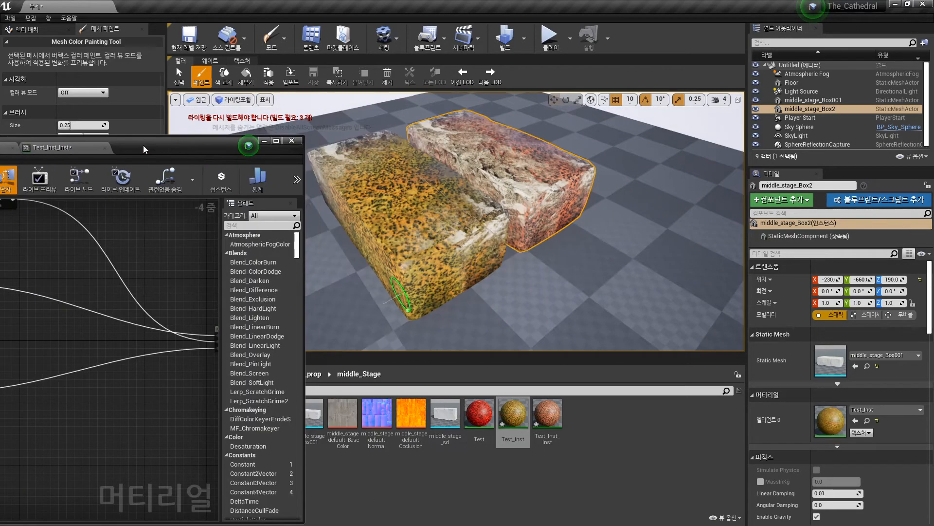
scroll(199, 323, "up", 4)
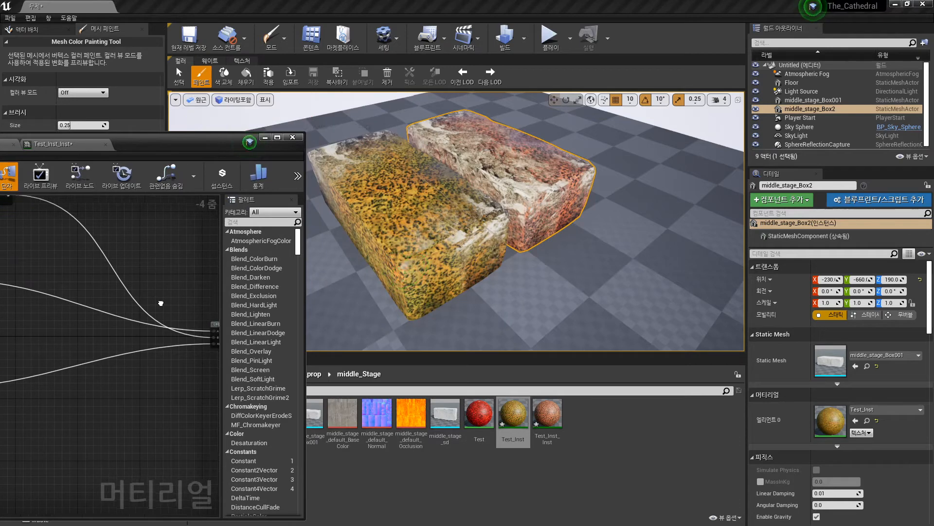
scroll(200, 323, "down", 6)
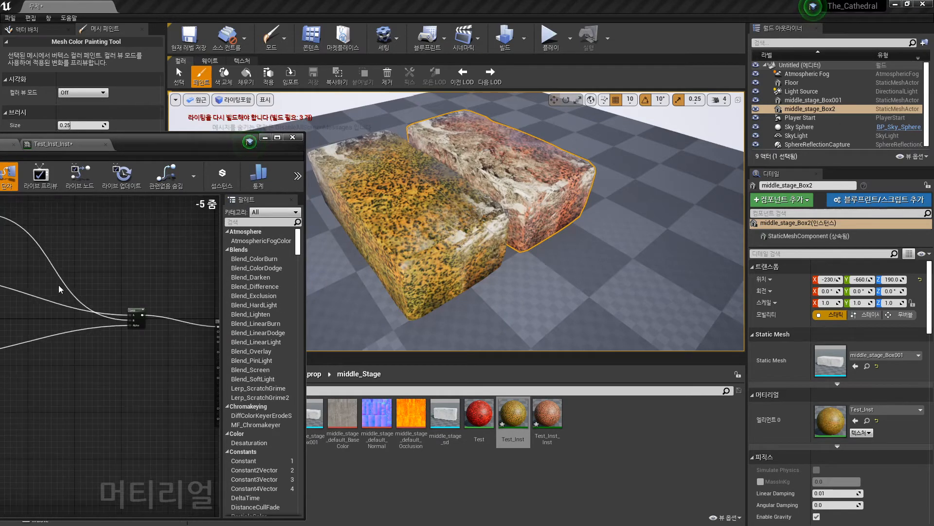
left_click_drag(154, 142, 306, 149)
right_click_drag(323, 346, 270, 332)
left_click_drag(346, 142, 256, 141)
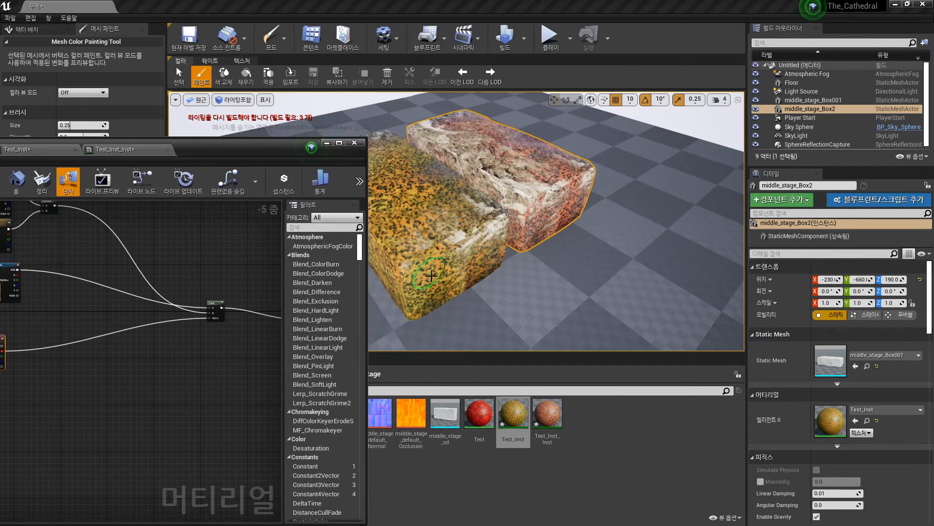
Duplicate the DF_01 texture parameter node in the Test material graph
left_click_drag(249, 154, 481, 109)
right_click_drag(320, 256, 417, 321)
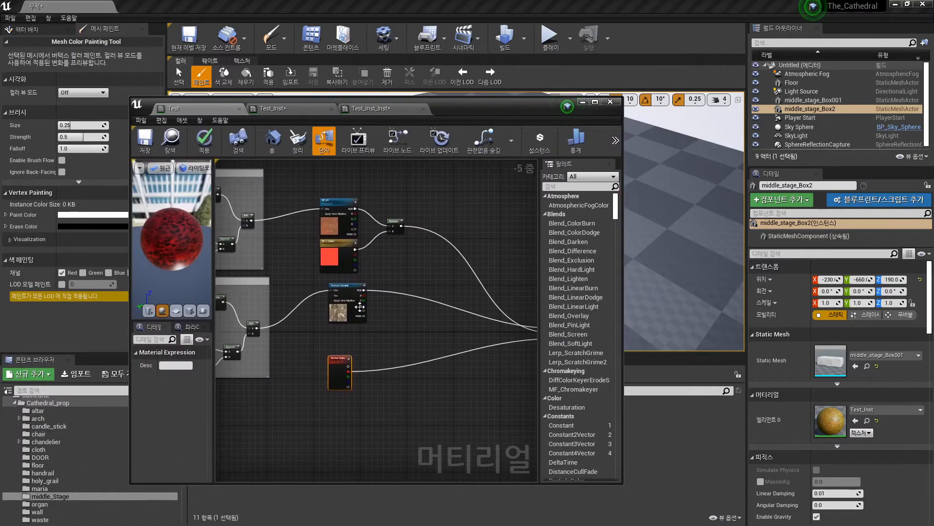
left_click(335, 225)
right_click_drag(373, 350, 361, 295)
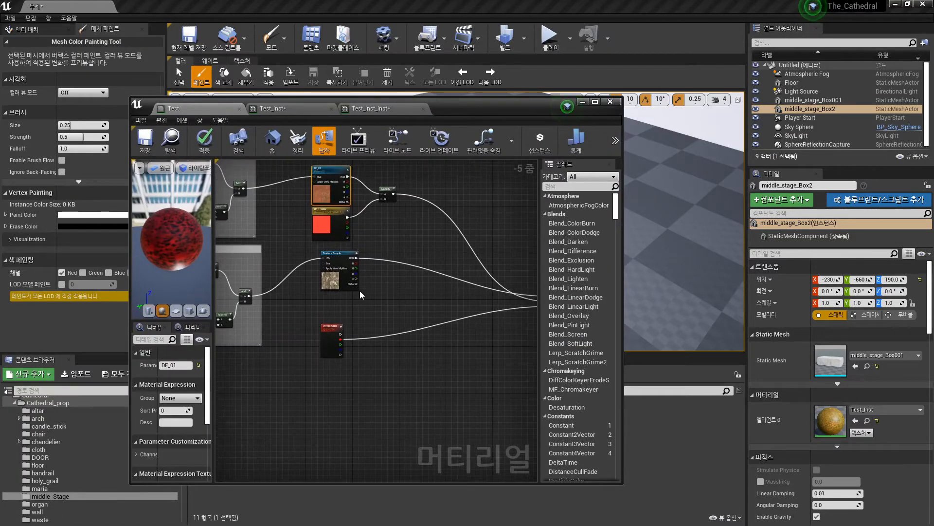
key("ctrl+v")
scroll(393, 347, "up", 2)
right_click_drag(392, 347, 354, 423)
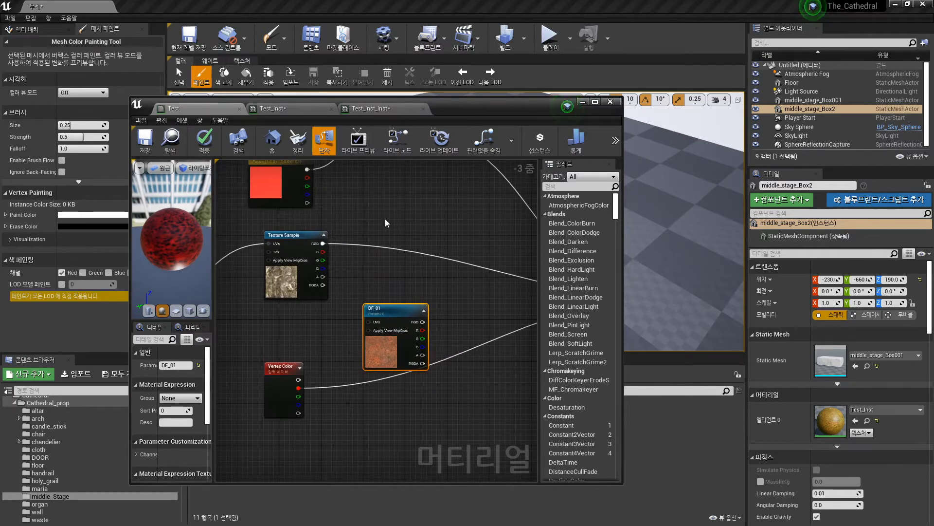
Place the duplicated DF_01 node between the Texture Sample and Vertex Color nodes, shifting Vertex Color down to make room
right_click_drag(386, 223, 396, 295)
right_click_drag(425, 355, 448, 283)
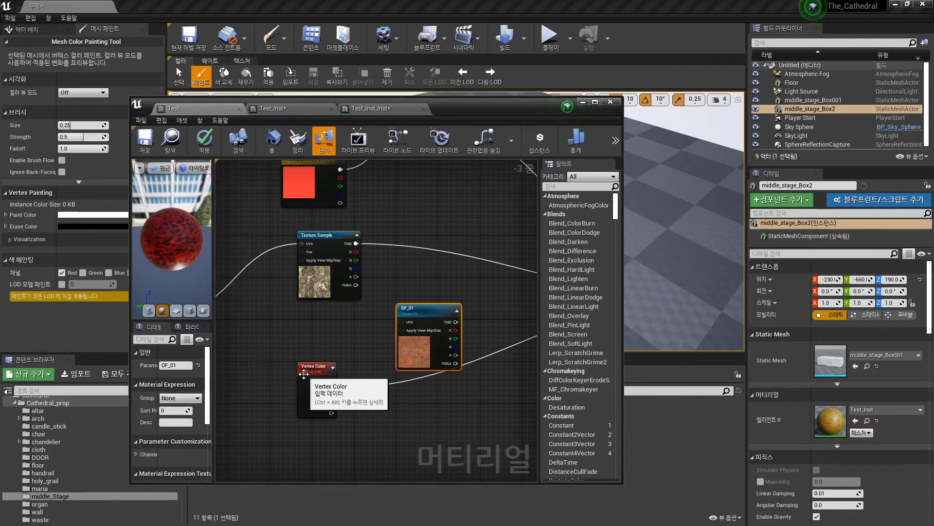
left_click_drag(316, 368, 322, 421)
left_click_drag(414, 311, 293, 327)
right_click_drag(335, 291, 359, 396)
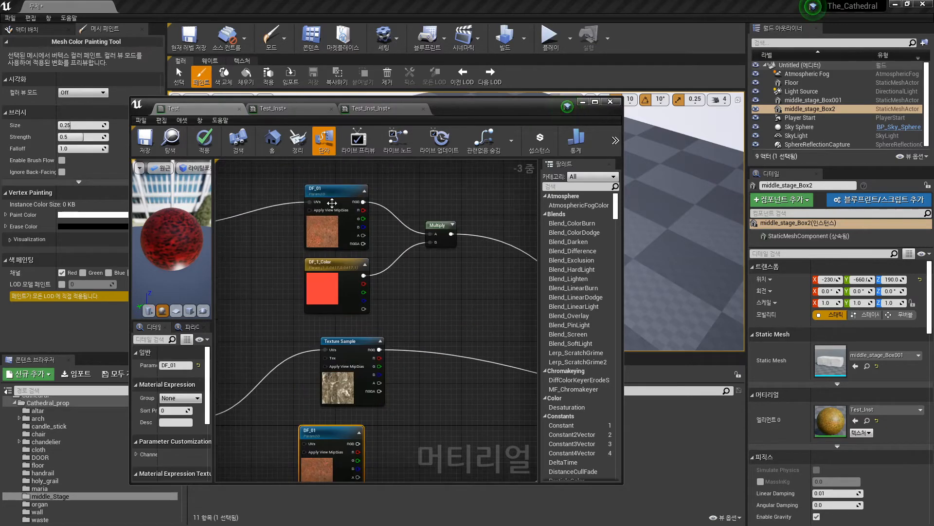
right_click_drag(433, 374, 408, 281)
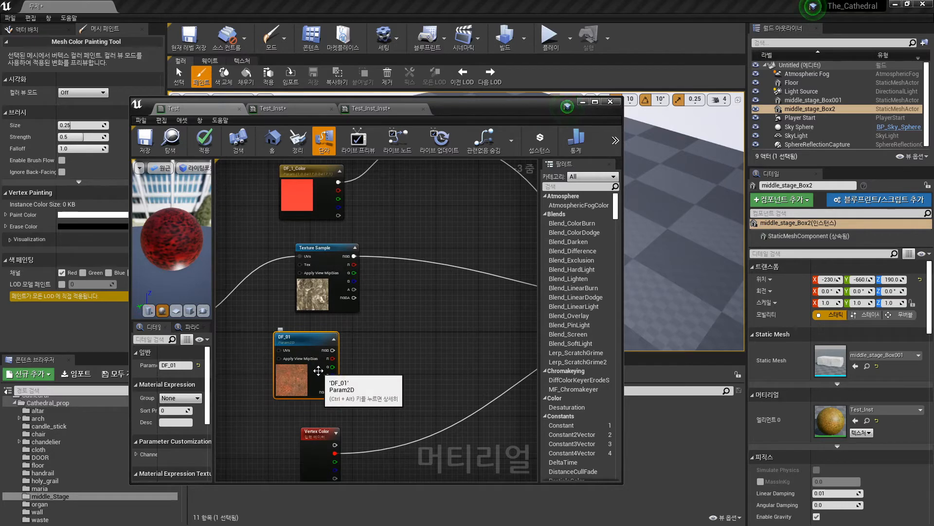
right_click_drag(338, 185, 341, 273)
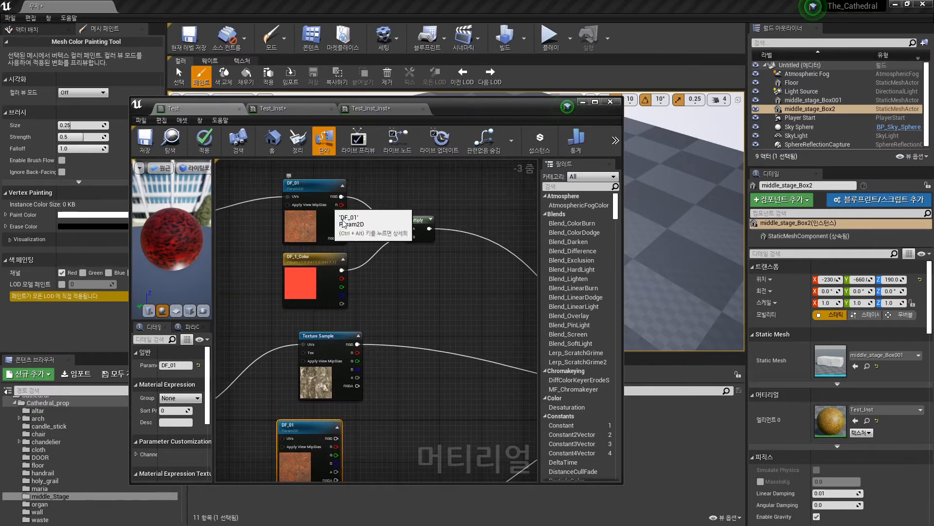
right_click_drag(381, 413, 374, 277)
right_click_drag(353, 375, 344, 350)
left_click_drag(304, 359, 297, 348)
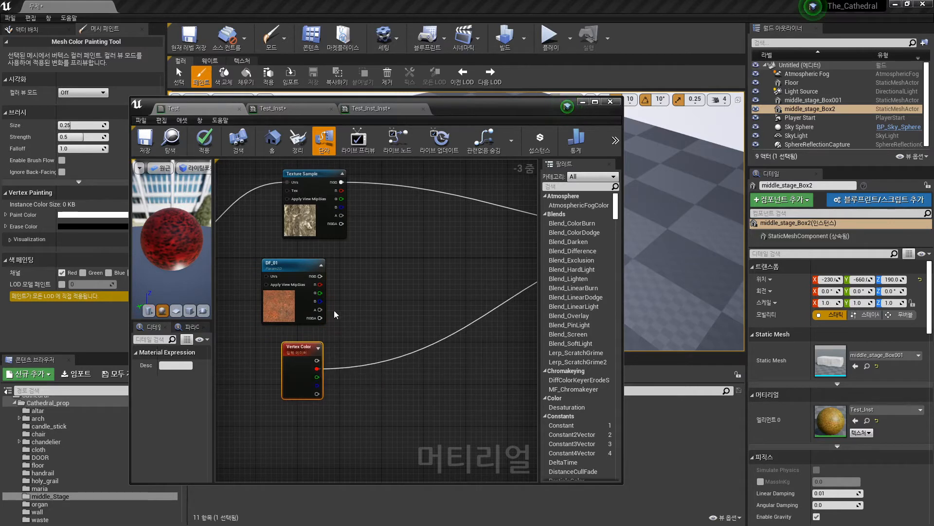
right_click_drag(337, 316, 326, 319)
left_click_drag(284, 357, 291, 357)
Show the duplicated DF_01 node's texture setting in widened details and locate that texture in the content browser
left_click(292, 299)
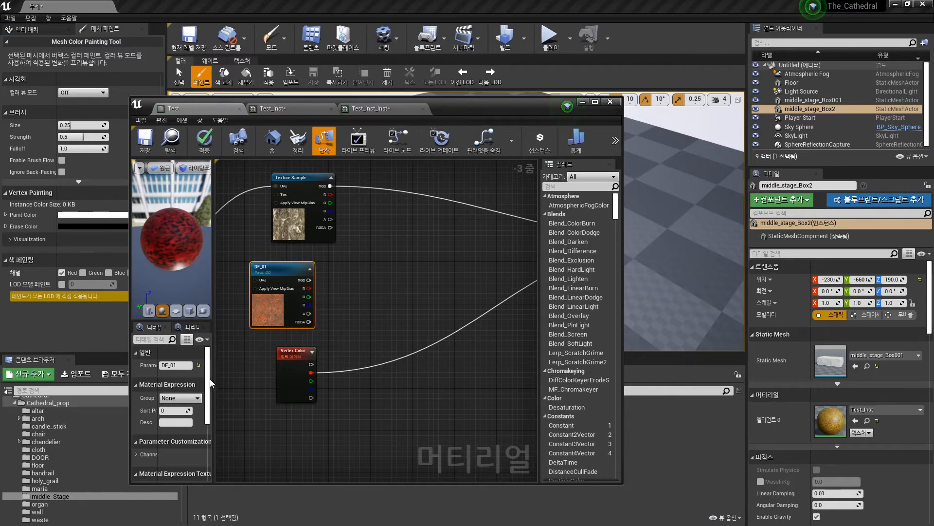
scroll(208, 444, "down", 3)
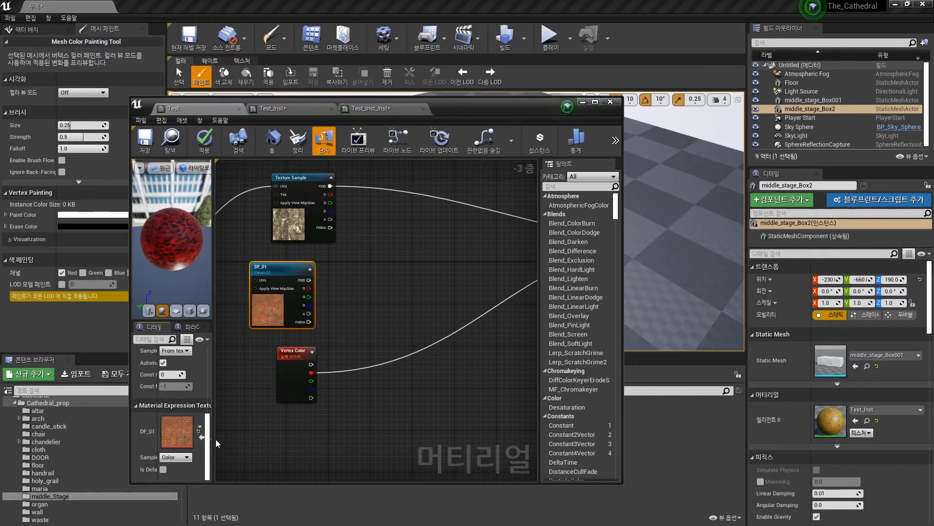
left_click_drag(214, 442, 238, 442)
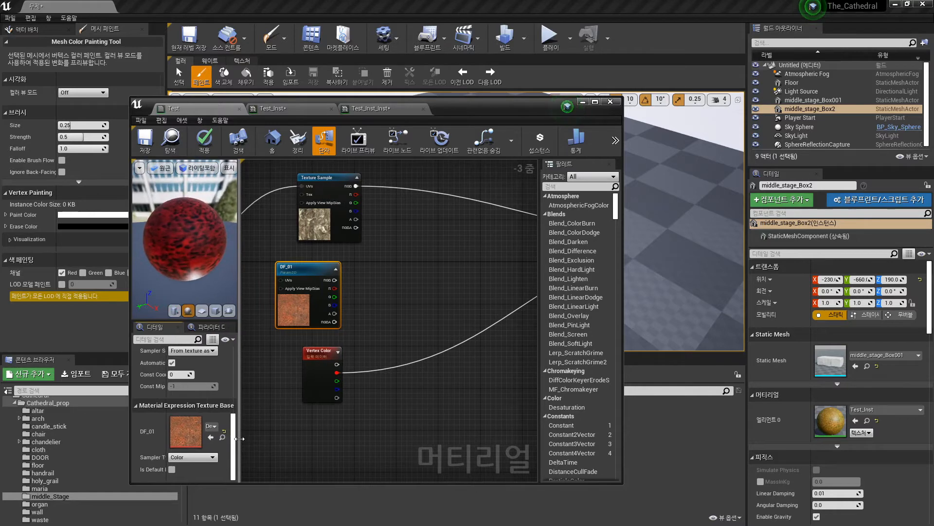
left_click(222, 438)
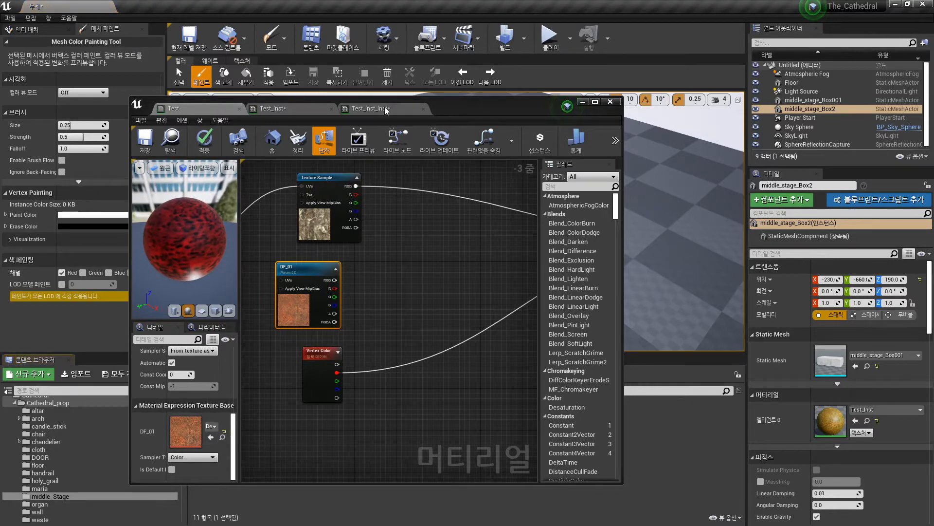
Open the Desert_terrain_12 texture and turn off its red, green, blue and alpha channels in the preview
left_click_drag(487, 108, 736, 111)
double_click(206, 413)
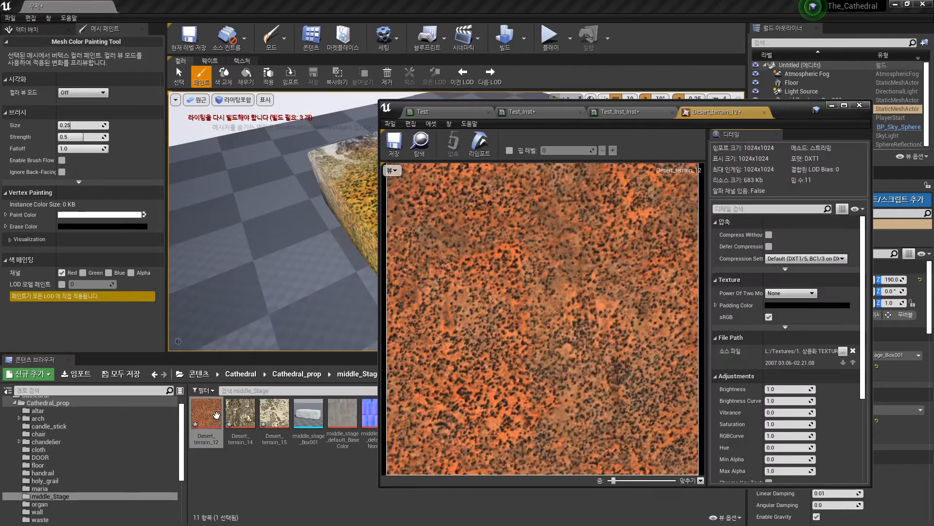
left_click(392, 170)
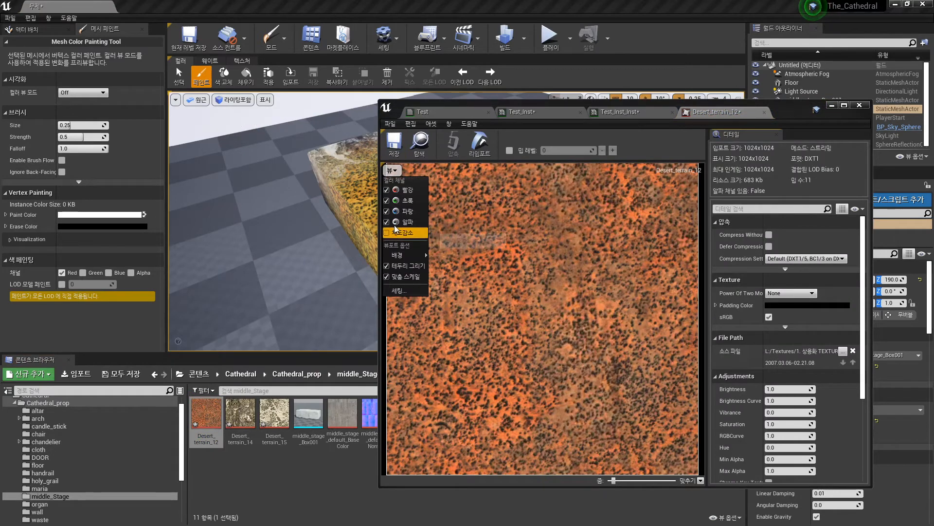
left_click(388, 189)
left_click(388, 200)
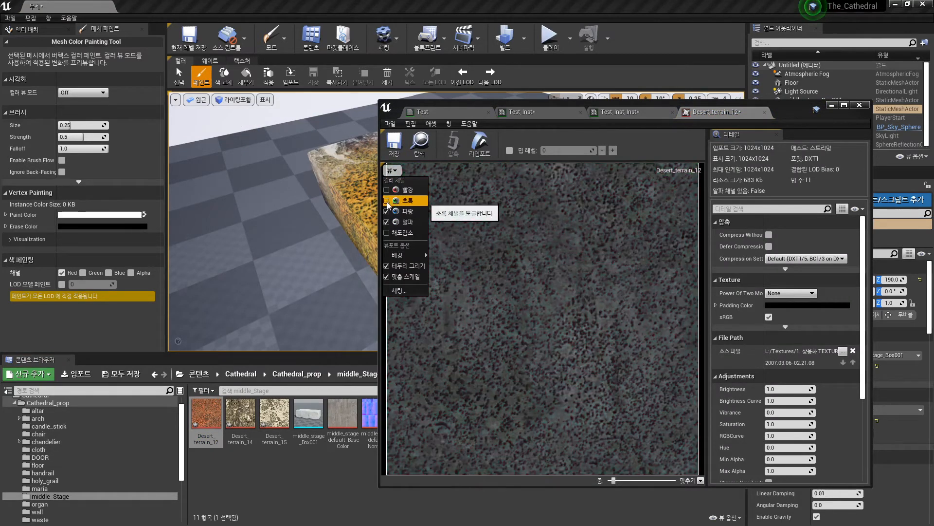
left_click(388, 211)
left_click(388, 221)
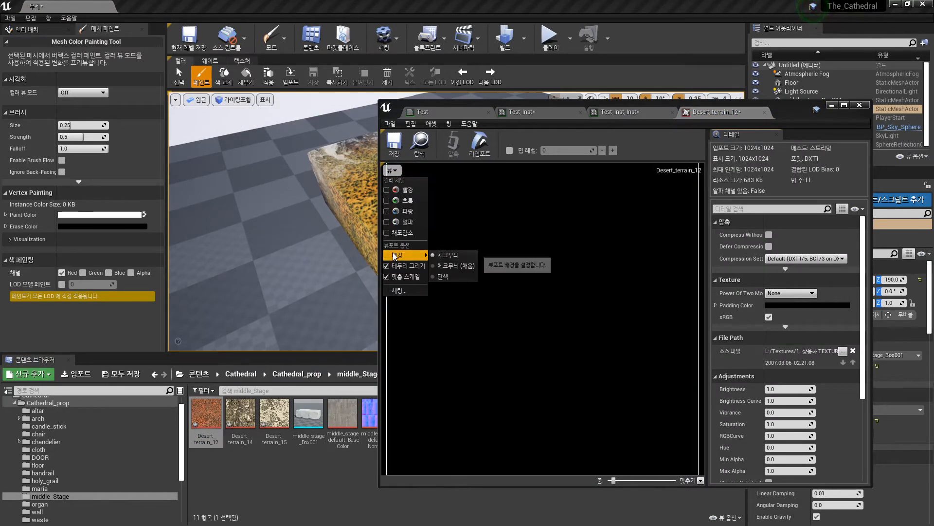
Preview the texture's red channel, add green and blue to compare, and return to showing red alone
left_click(387, 189)
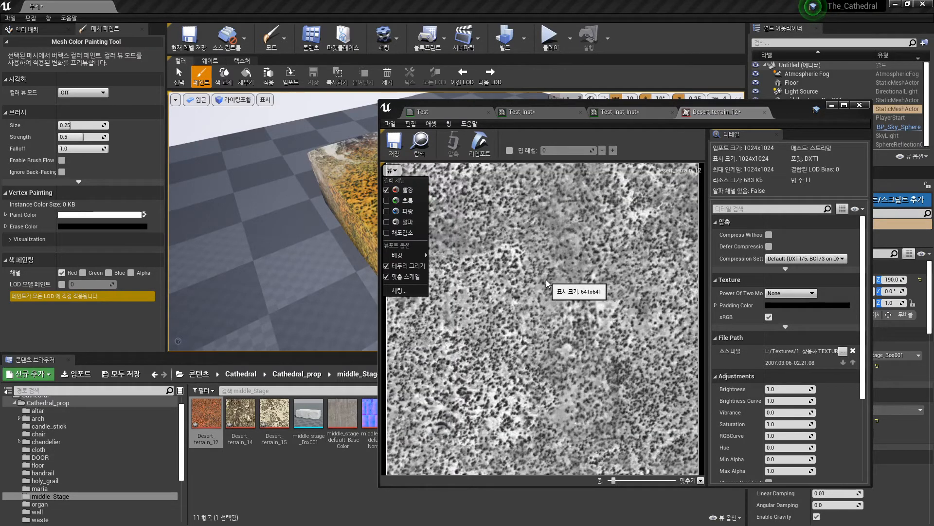
left_click(387, 201)
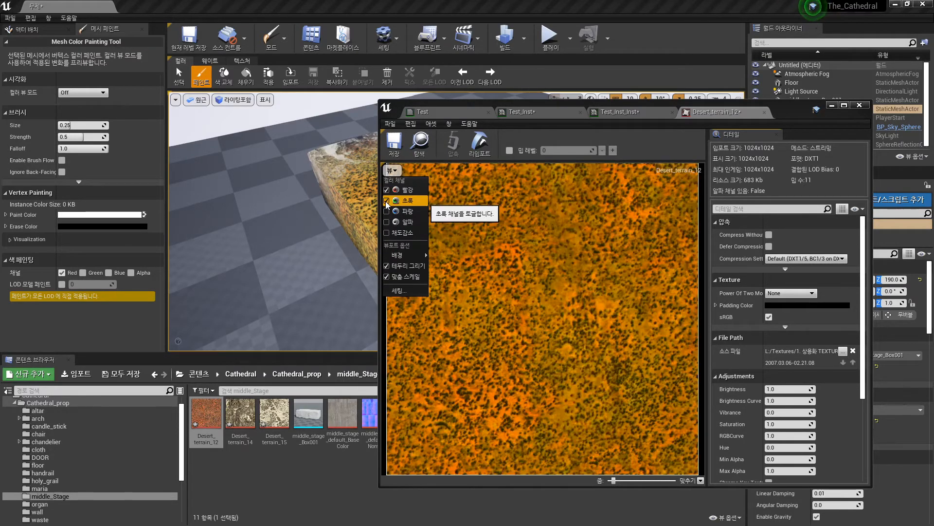
left_click(387, 212)
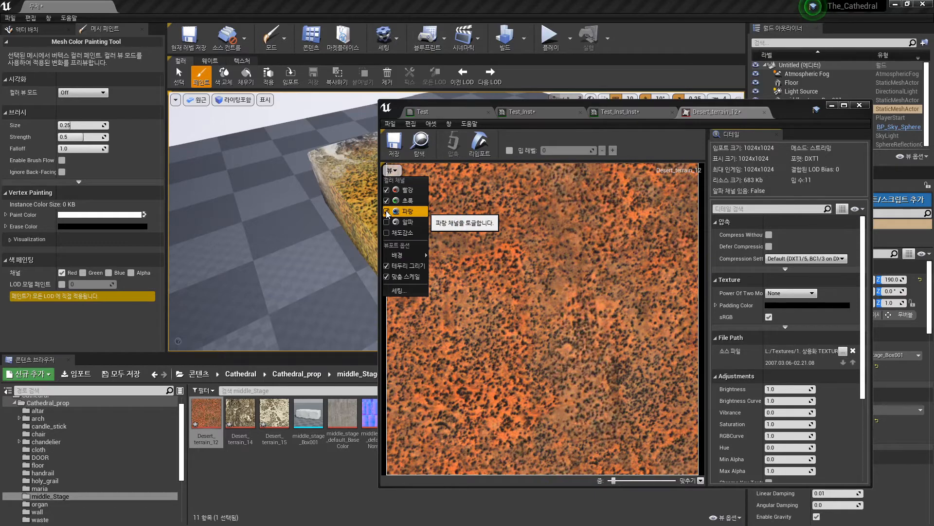
left_click(387, 211)
left_click(387, 201)
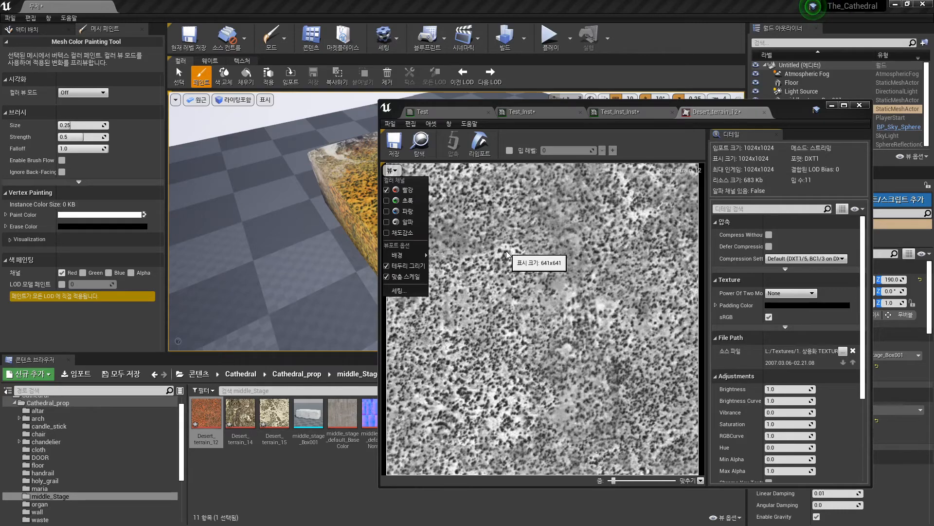
Compare the painted boxes in the level with the DF_01 and Vertex Color nodes in the Test material graph
left_click_drag(800, 113, 219, 113)
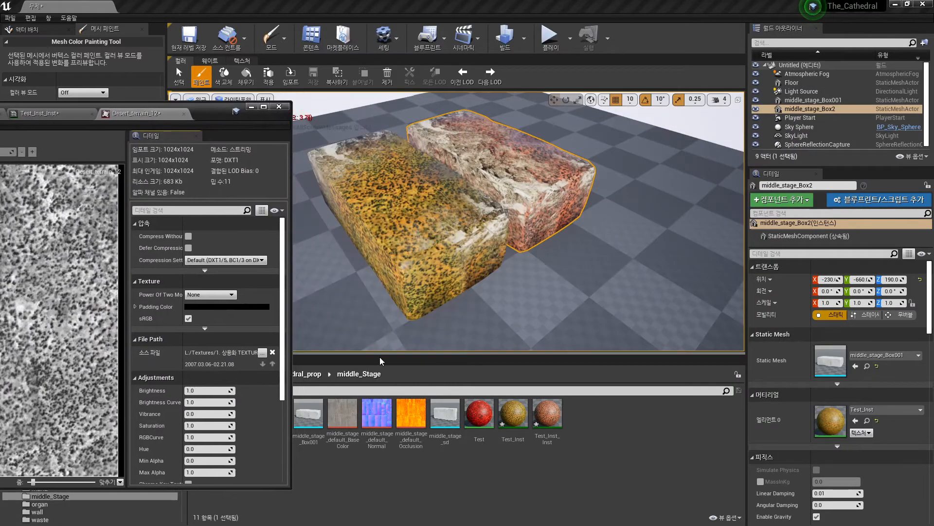
left_click(73, 115)
left_click_drag(212, 112, 508, 112)
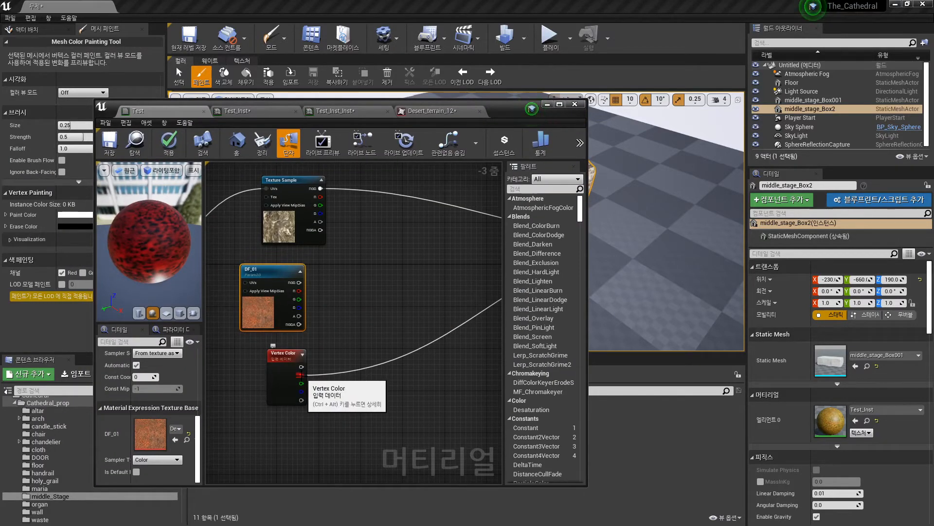
mouse_move(350, 316)
right_mouse_down()
mouse_move(307, 278)
mouse_move(338, 305)
right_mouse_up()
scroll(337, 306, "up", 1)
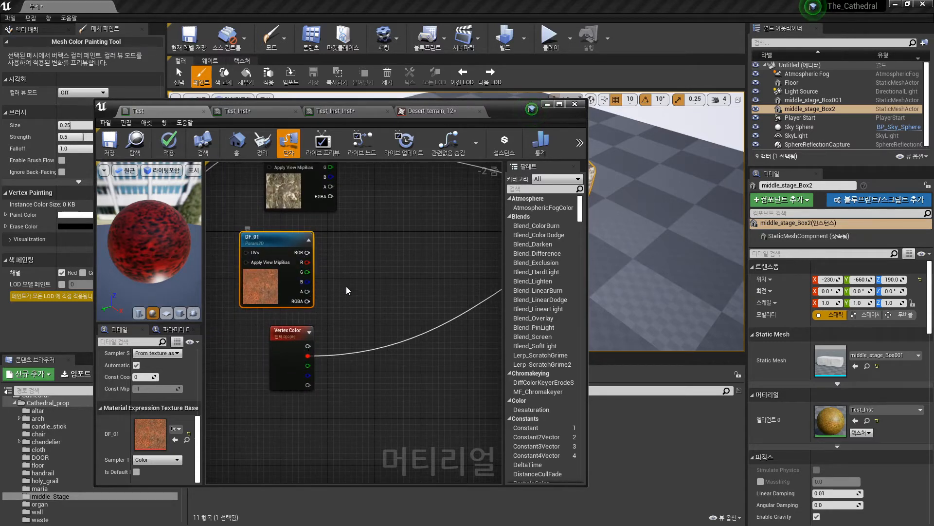
right_click_drag(354, 298, 357, 302)
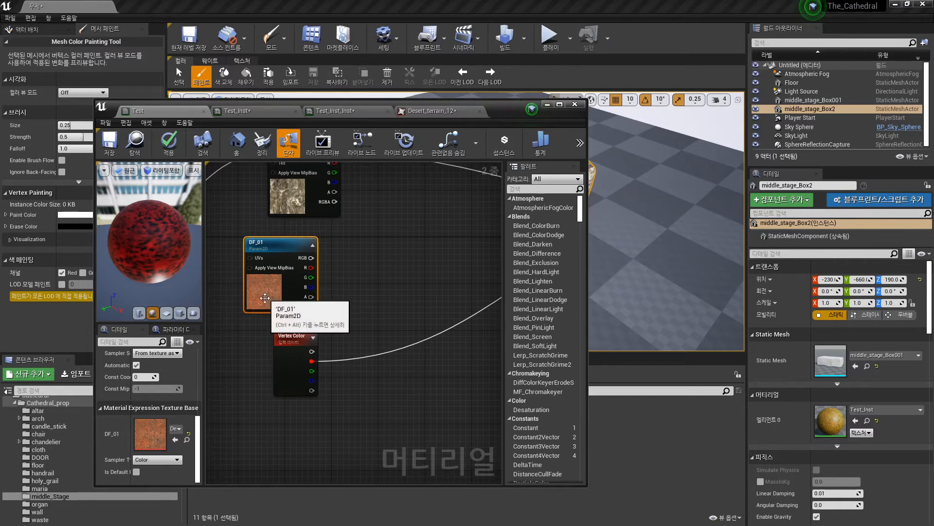
left_click_drag(495, 110, 358, 272)
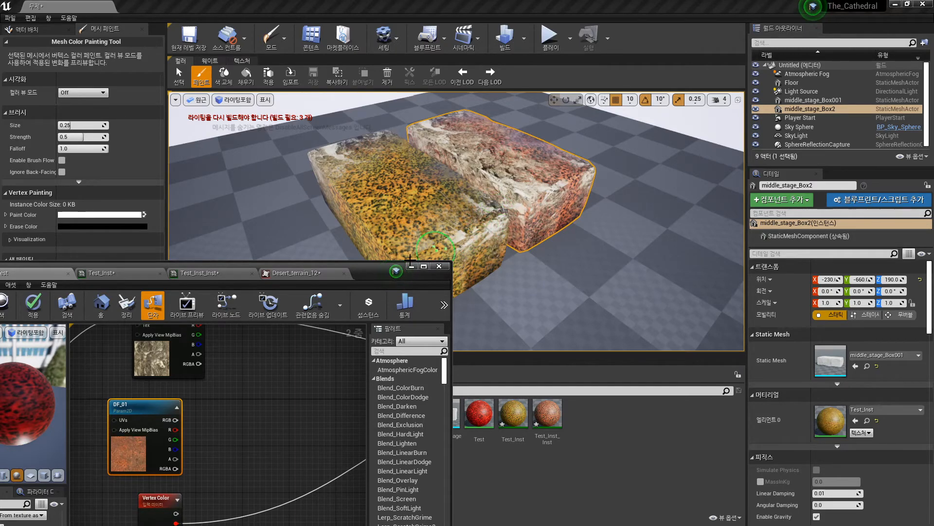
left_click_drag(381, 272, 457, 140)
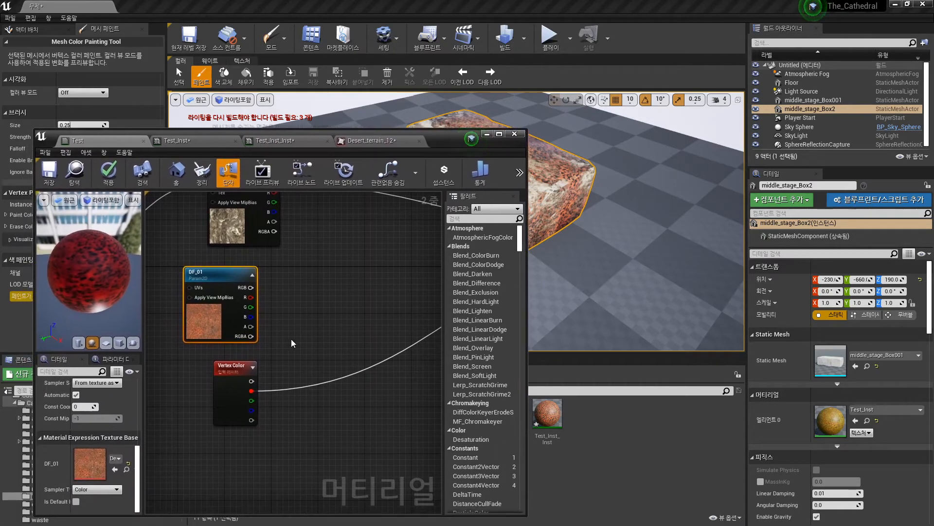
Add a Multiply node with DF_01's RGB output feeding A and Vertex Color's red output feeding B
right_click_drag(302, 351, 311, 332)
left_click(317, 323)
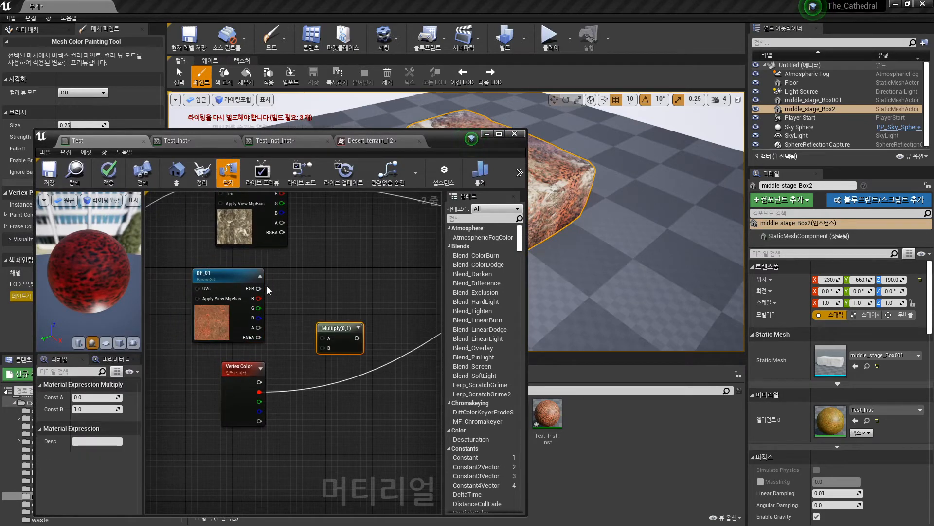
left_click_drag(258, 288, 322, 338)
left_click_drag(257, 392, 339, 320)
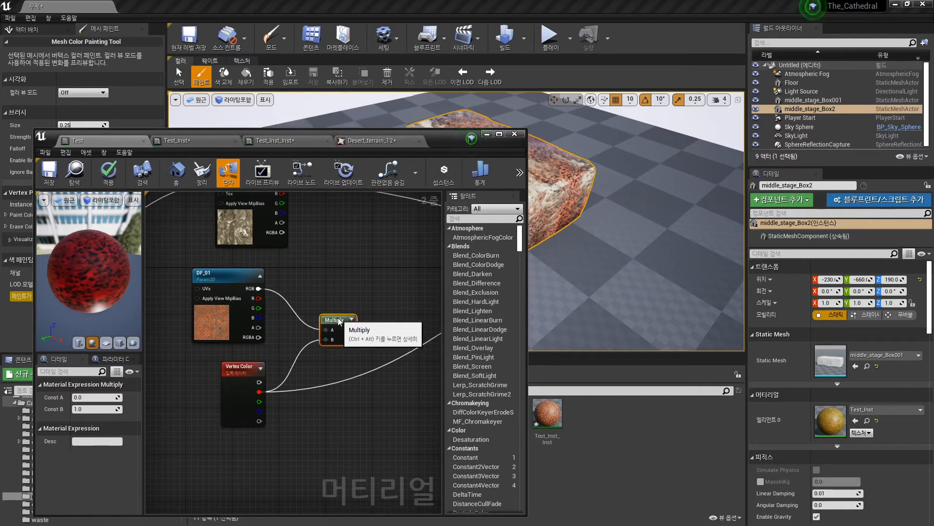
right_click_drag(334, 360, 318, 379)
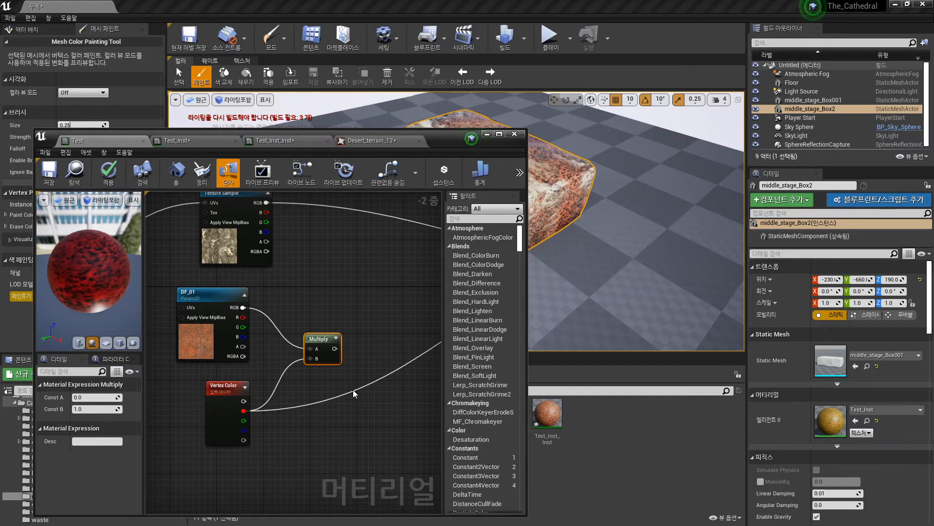
Place an Add node after Multiply, connecting the Multiply result to A and Vertex Color's red output to B
right_click_drag(353, 372, 337, 352)
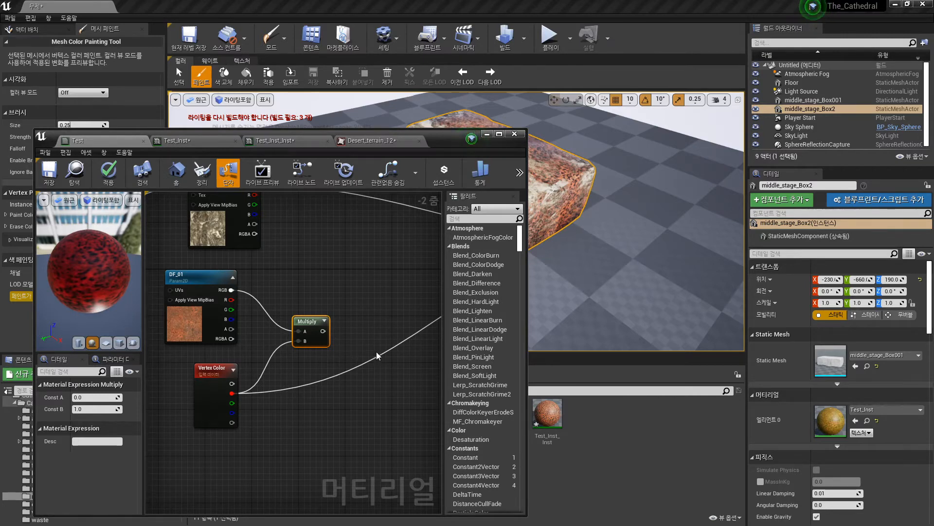
left_click(370, 335)
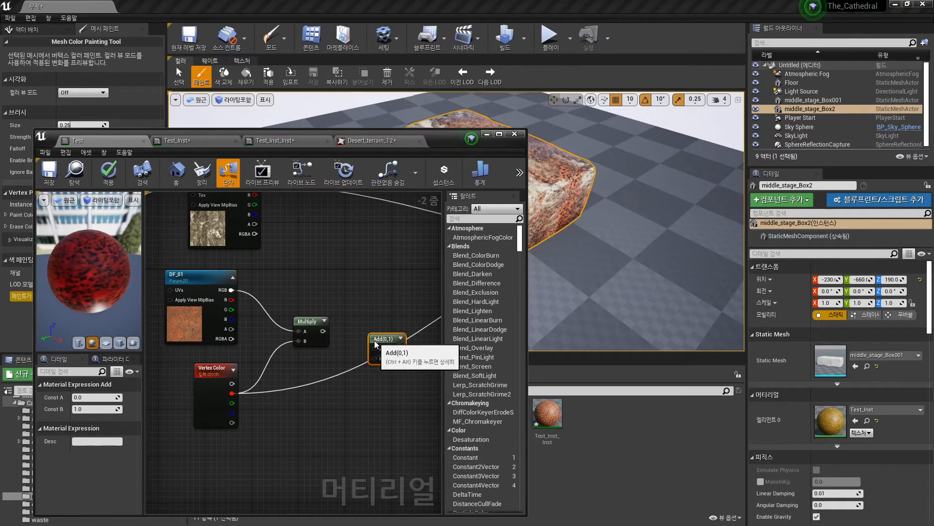
left_click_drag(375, 341, 370, 341)
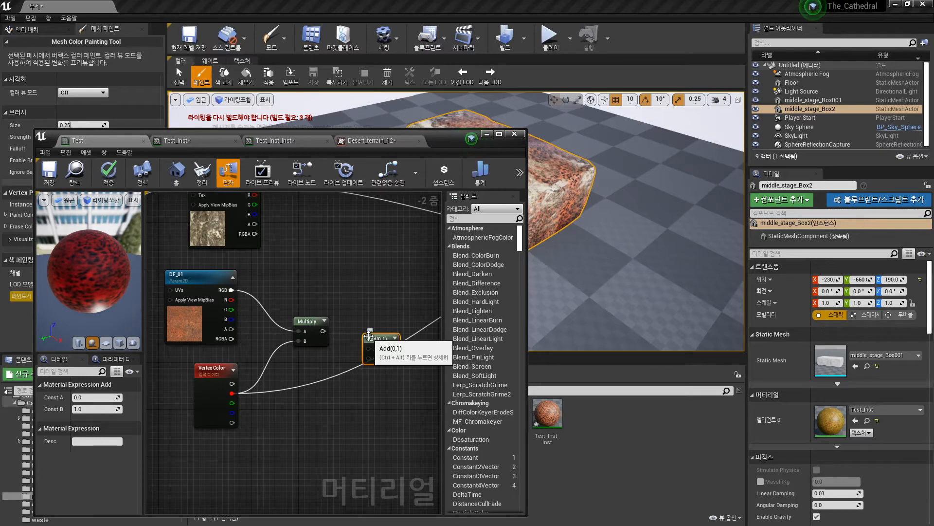
right_click_drag(370, 316, 358, 262)
left_click_drag(323, 276, 369, 293)
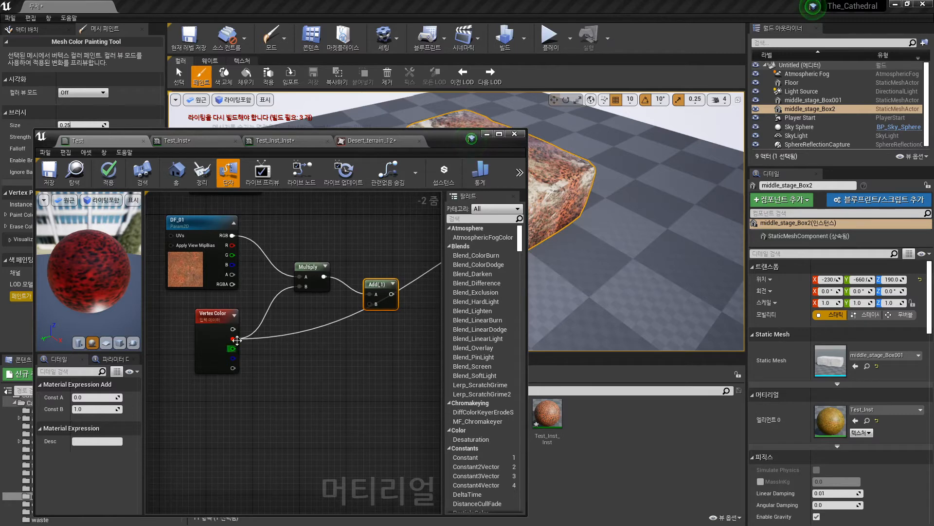
left_click_drag(233, 339, 374, 307)
Expand the Add node's preview and examine how Multiply and Vertex Color feed into it
right_click_drag(356, 360, 271, 378)
left_click(302, 302)
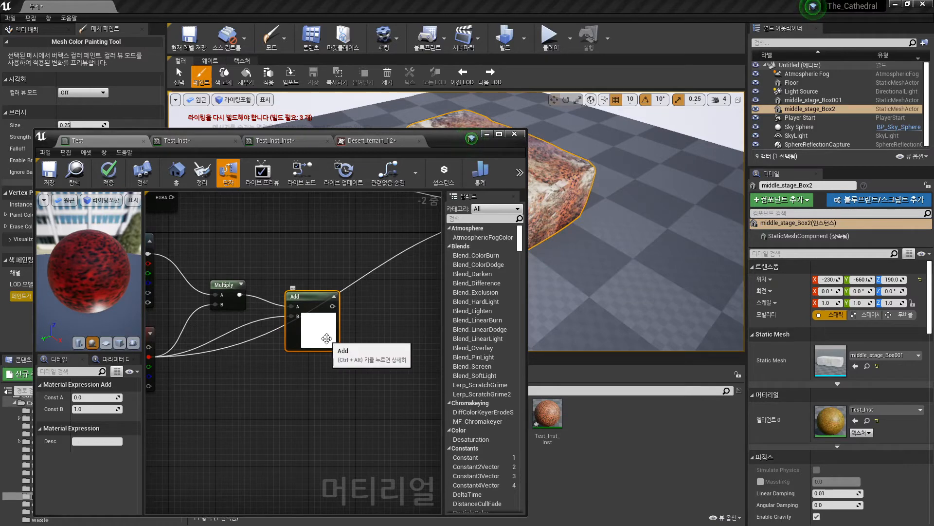
right_click_drag(227, 375, 299, 341)
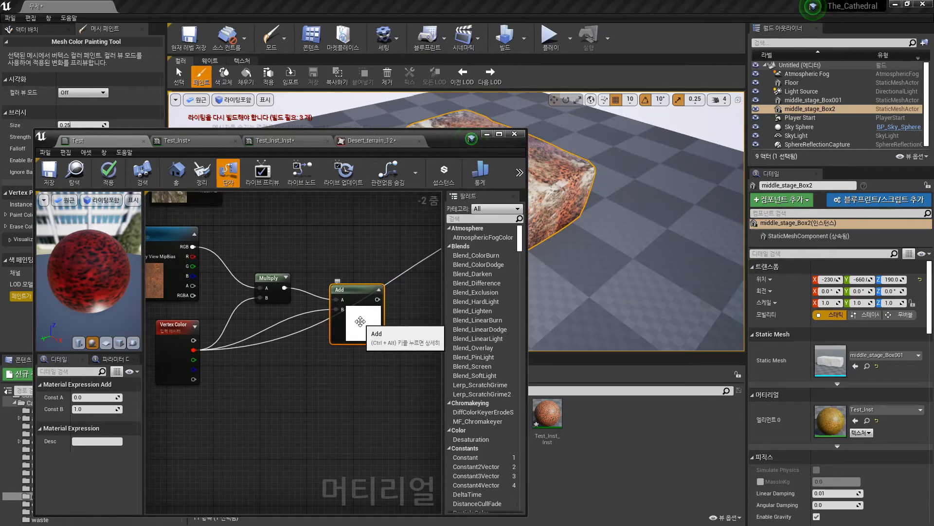
right_click_drag(366, 356, 293, 348)
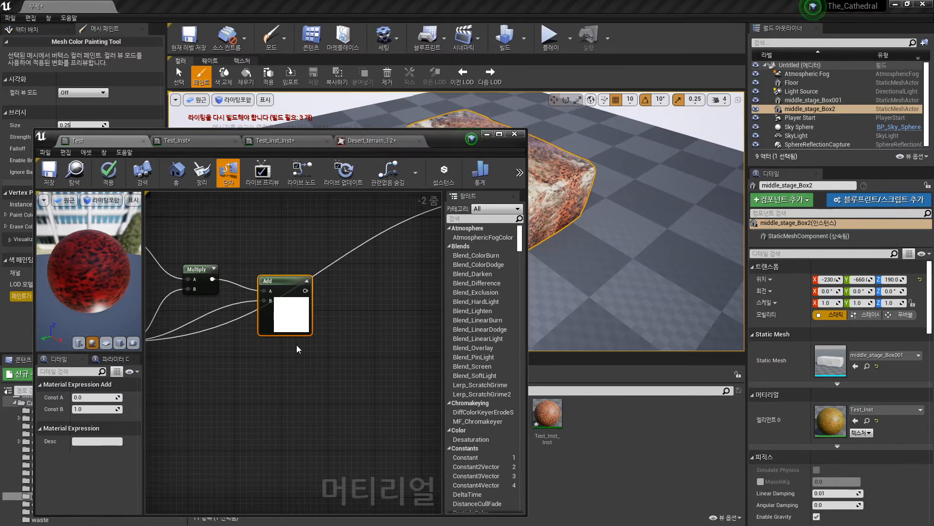
right_click_drag(409, 356, 299, 306)
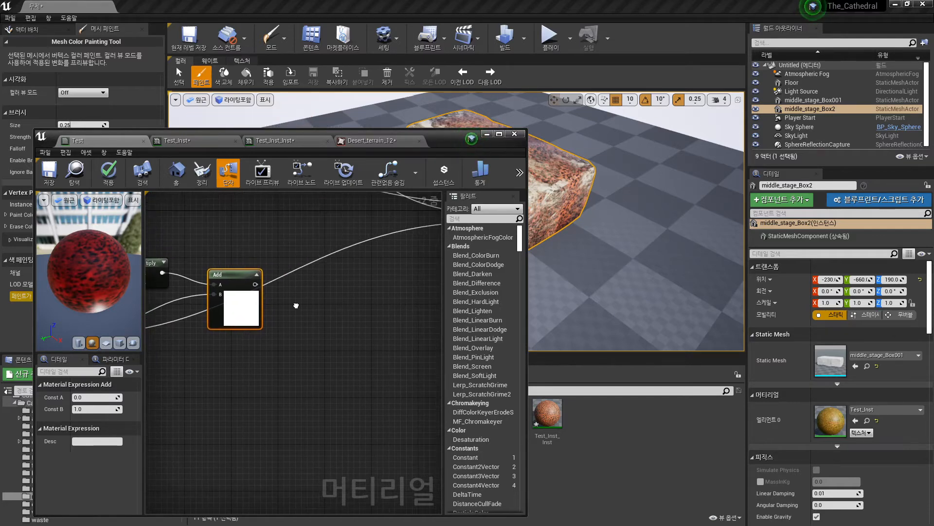
right_click(317, 283)
type("power")
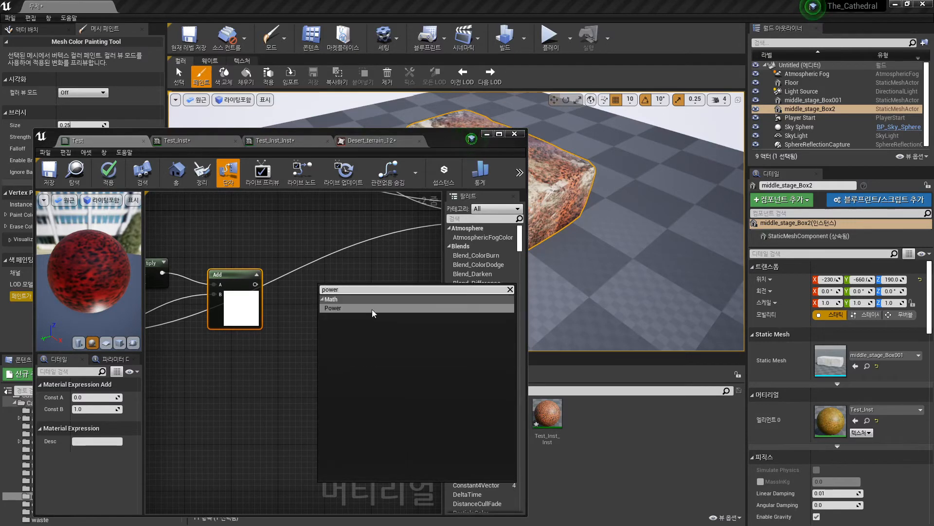
left_click(288, 314)
Place a Power node after the Add node and connect Add's output to its Base input
right_click_drag(310, 335, 317, 333)
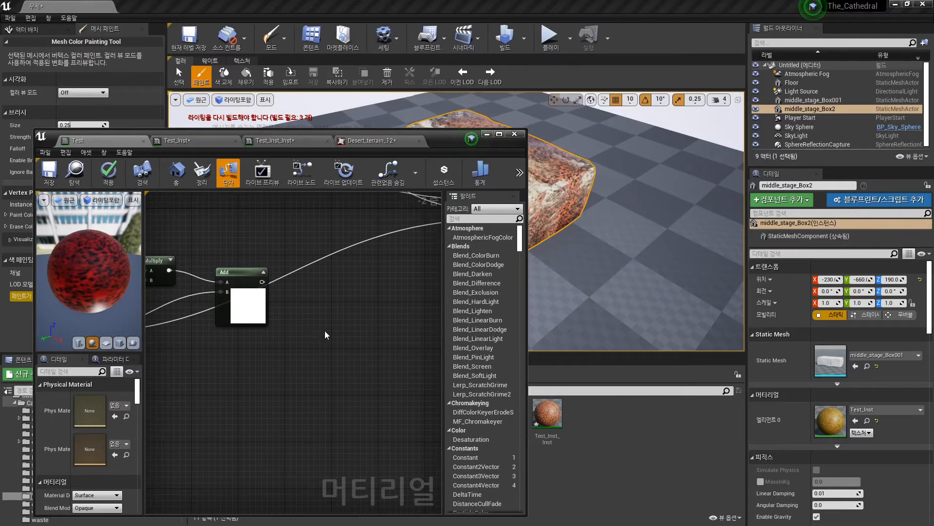
left_click(320, 301)
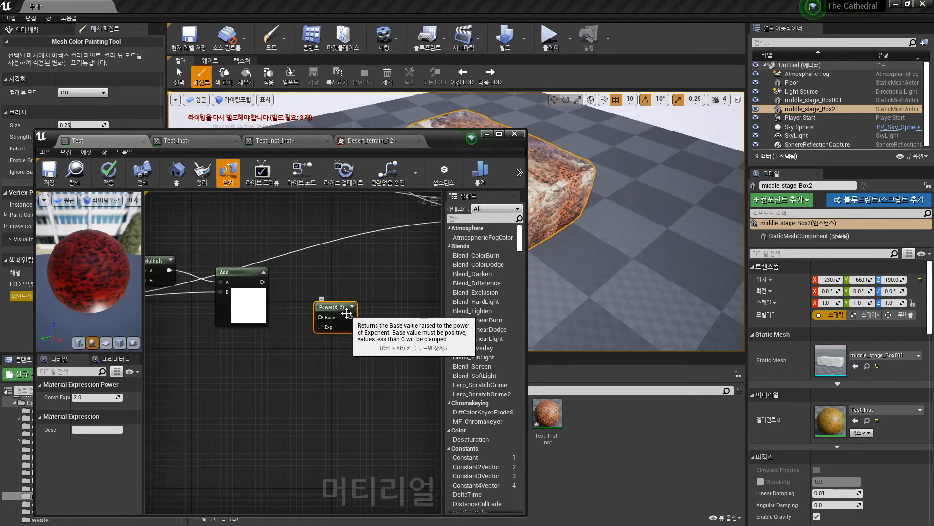
right_click_drag(323, 364, 345, 341)
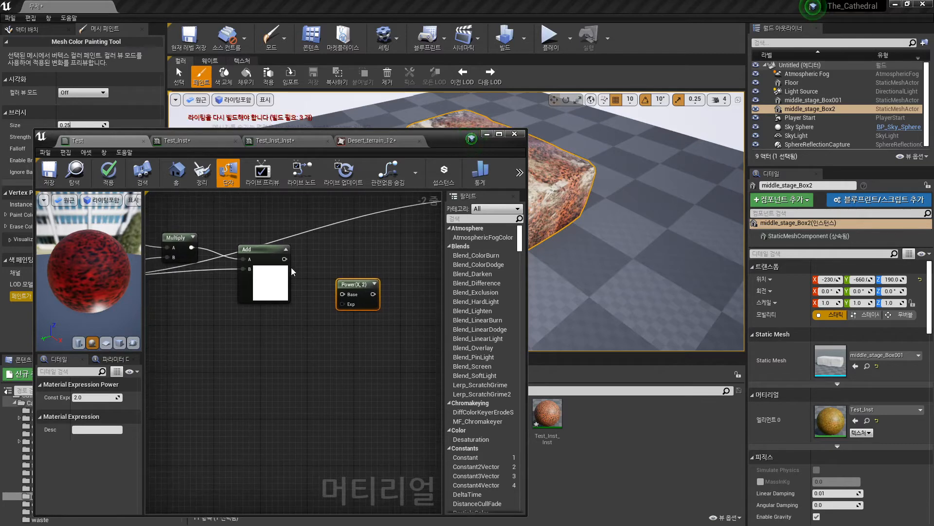
left_click_drag(284, 259, 342, 294)
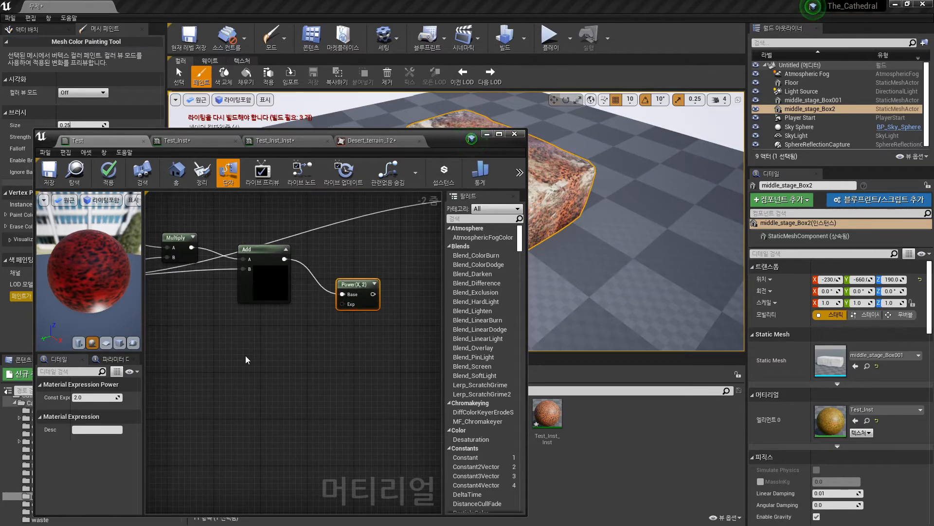
Promote the Power node's Exp input to a scalar parameter and place that parameter node below the Add node
right_click_drag(158, 328, 271, 316)
right_click_drag(344, 339, 258, 336)
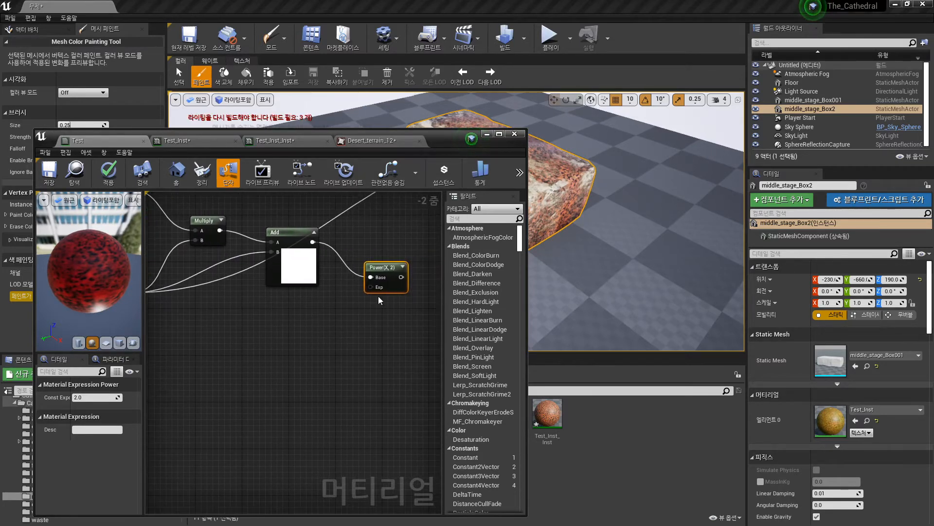
right_click(376, 291)
left_click(410, 300)
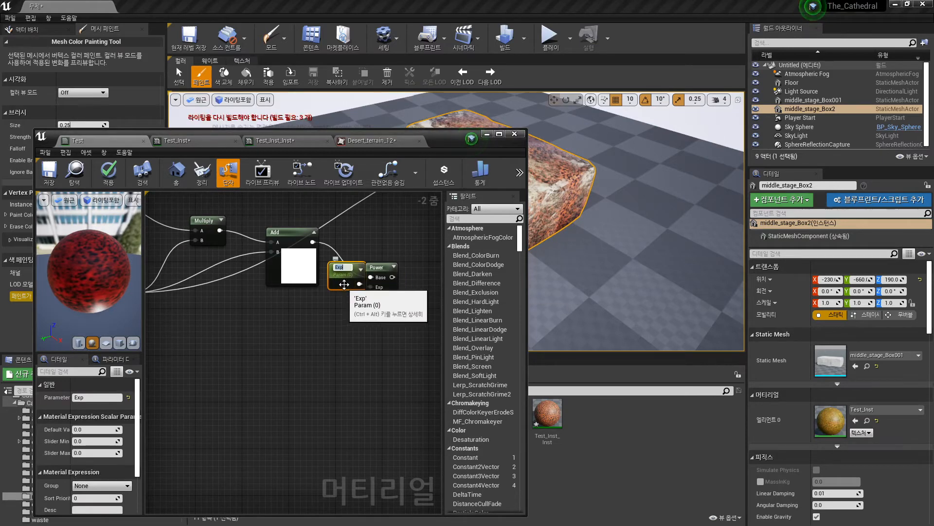
left_click_drag(345, 282, 292, 323)
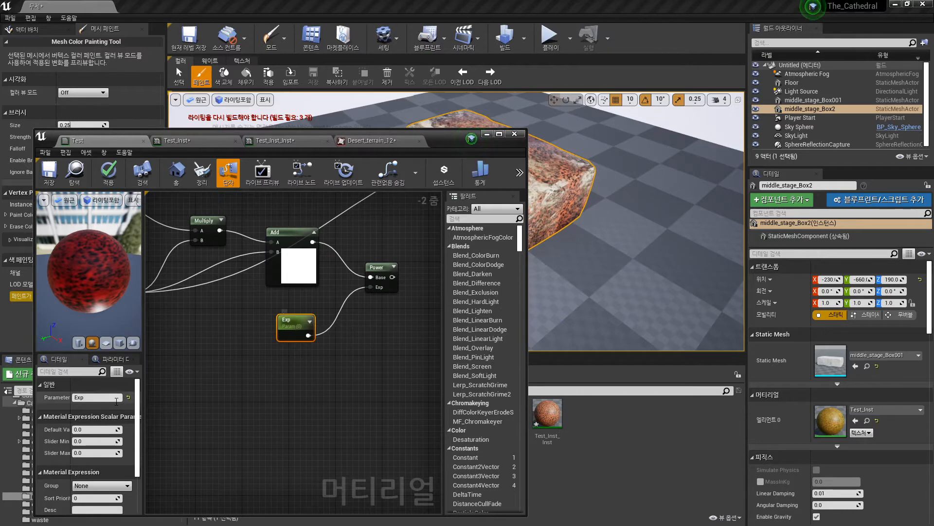
Rename the exponent parameter as Power_01
left_click(93, 397)
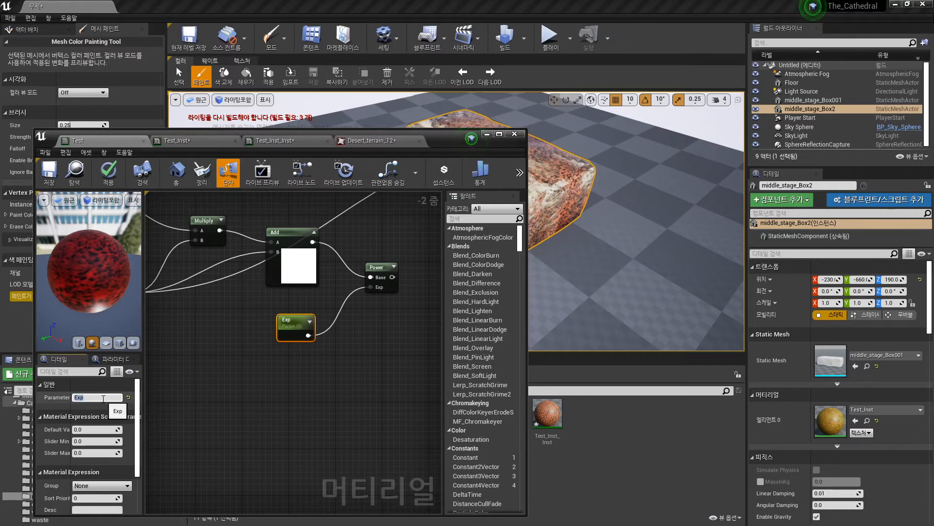
type("Power_01")
key("Return")
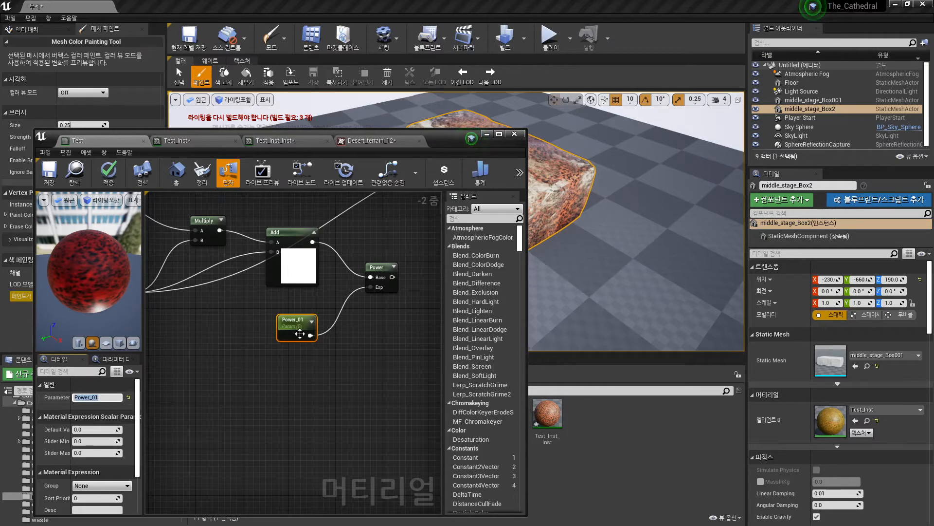
Set the Power_01 parameter's default value to 1 and tidy the positions of the Power_01 and Power nodes
left_click_drag(294, 323, 289, 317)
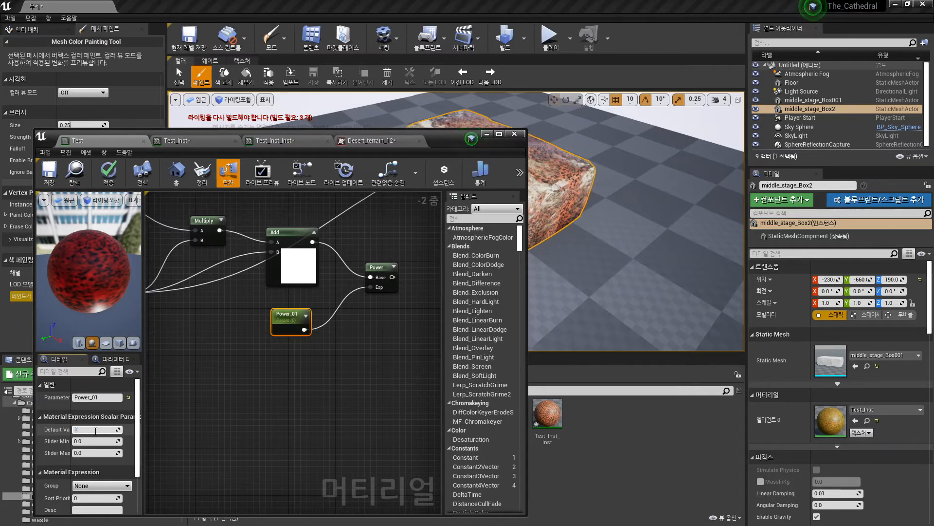
right_click_drag(368, 337, 298, 383)
left_click_drag(273, 329, 274, 323)
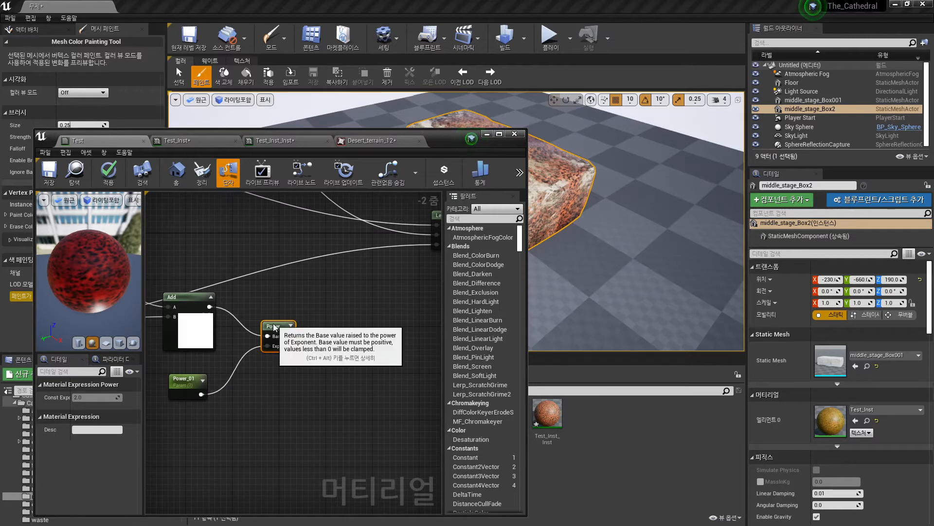
right_click_drag(333, 362, 302, 368)
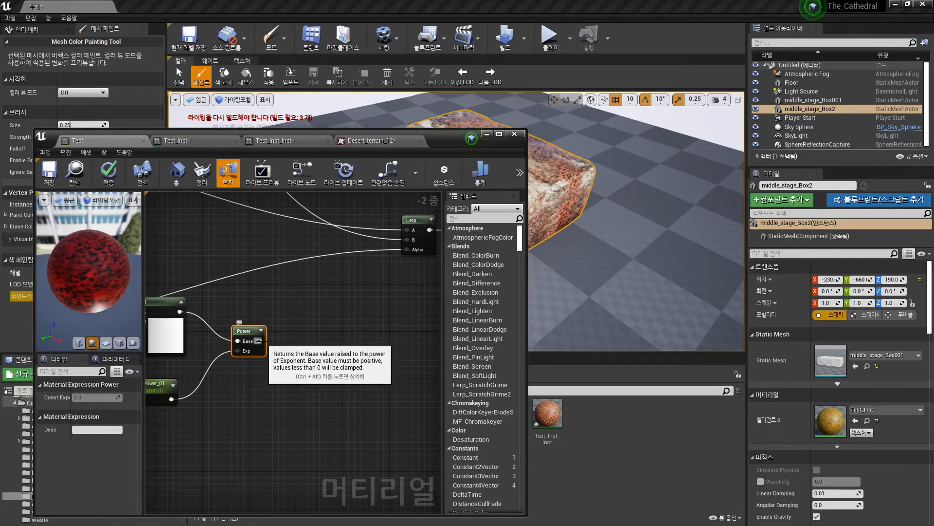
left_click_drag(249, 328, 249, 322)
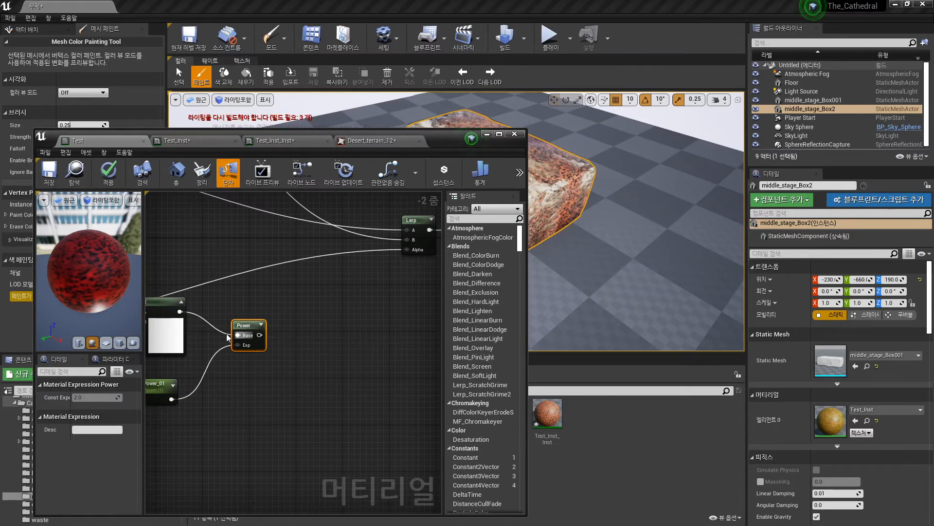
Add a Clamp node after the Power node, fed by Power's output
left_click_drag(259, 334, 317, 334)
type("cla")
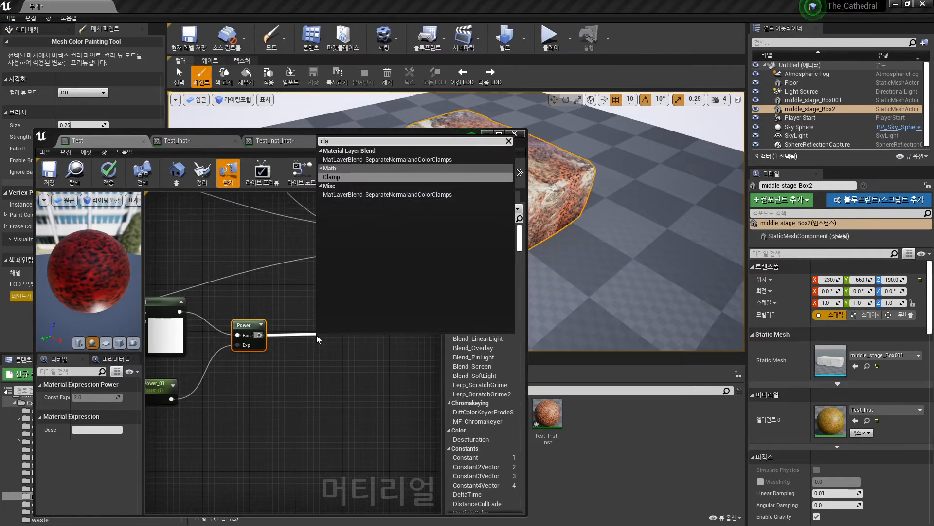
left_click(331, 177)
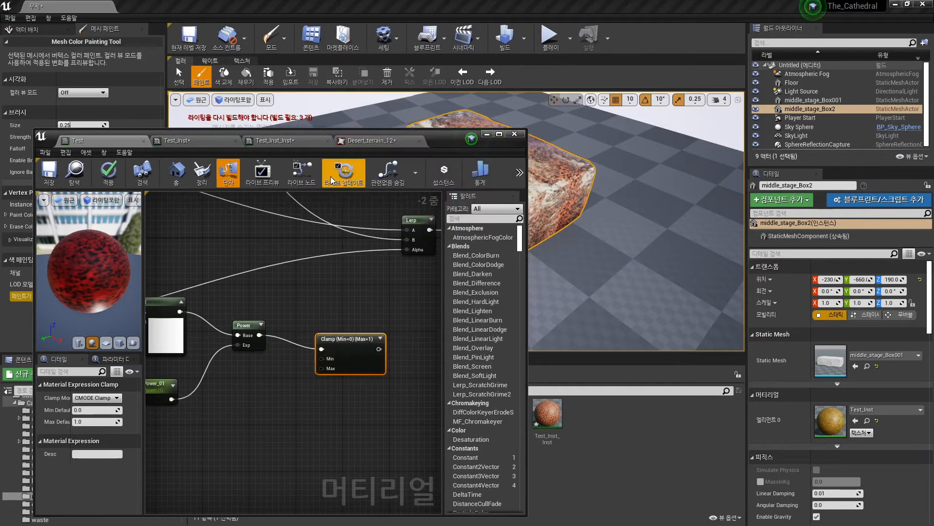
left_click_drag(360, 353, 353, 345)
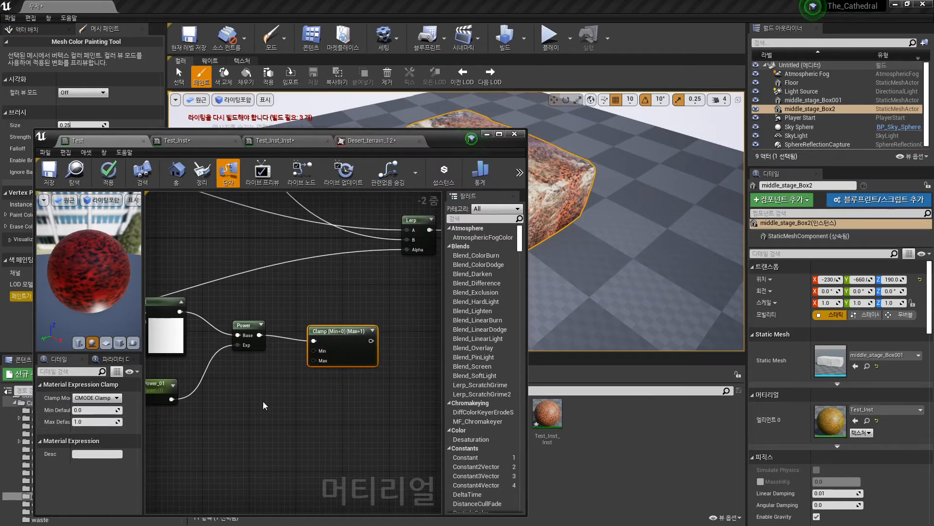
Try a maximum default of 0.5 on the Clamp node, then restore it to 1
left_click(96, 421)
type("0.5")
key("Return")
type("1")
key("Return")
Align the Clamp node with the Power node and connect its output to the Lerp's Alpha input
left_click_drag(355, 333, 337, 326)
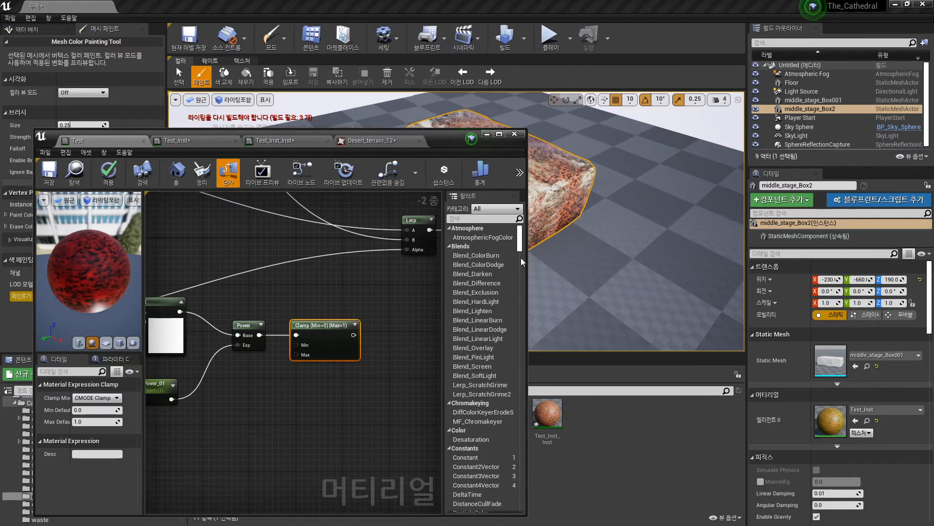
left_click_drag(354, 334, 408, 249)
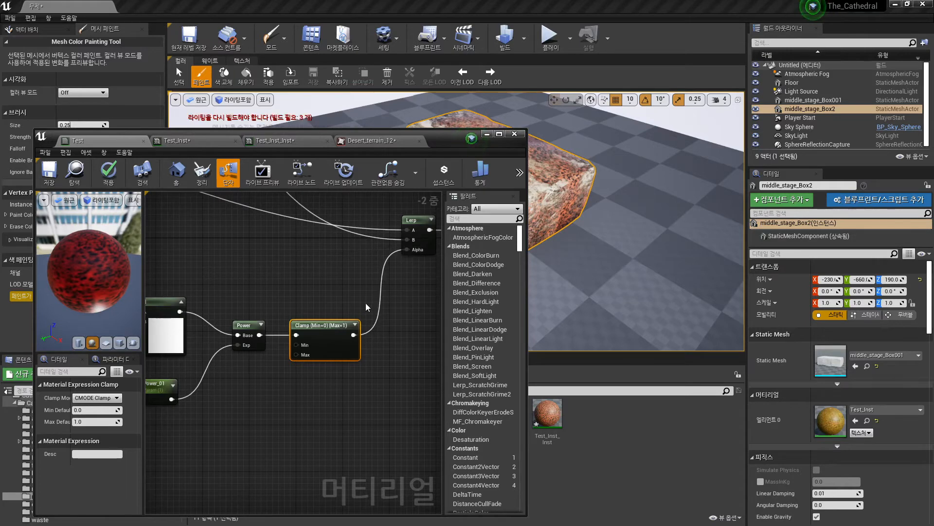
Group the mask nodes from the texture through Clamp in a comment box and move the group lower in the graph
scroll(366, 307, "down", 4)
left_click_drag(336, 348, 384, 305)
right_click(374, 340)
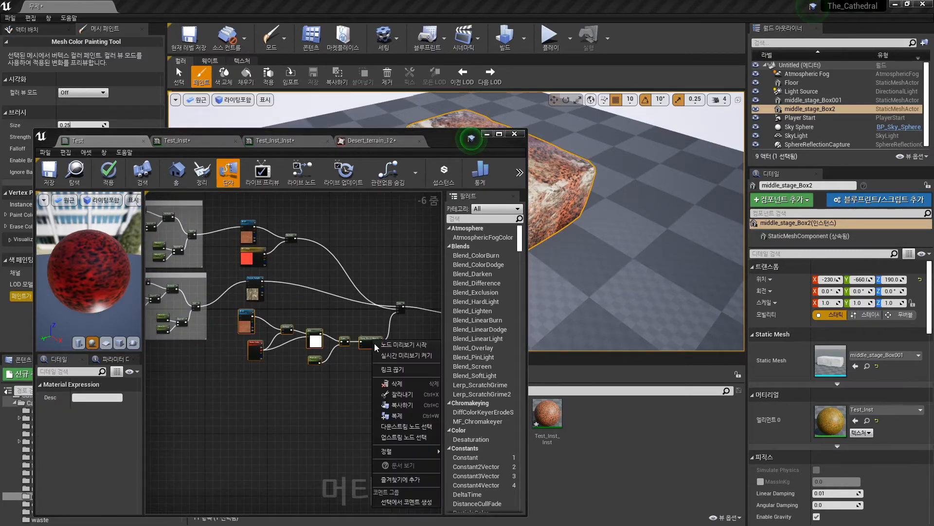
left_click(395, 501)
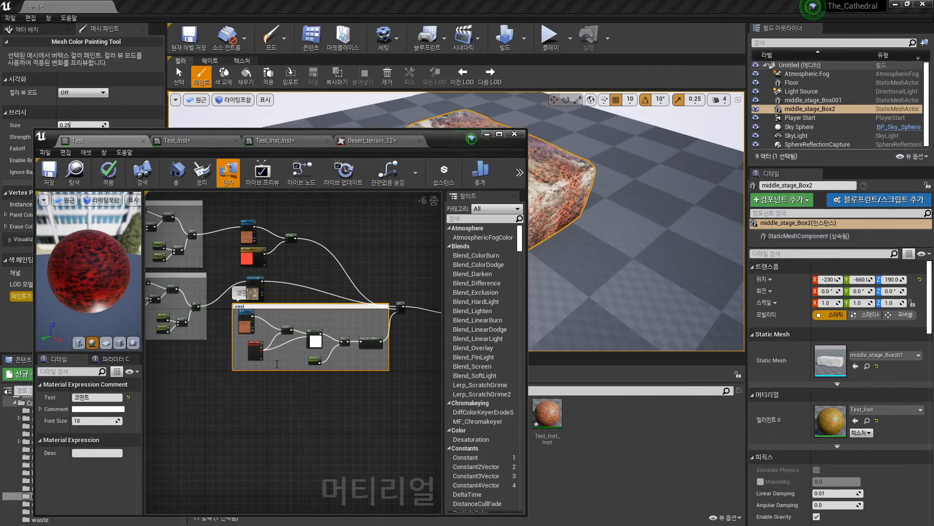
left_click(321, 316)
left_click_drag(329, 306, 289, 361)
right_click_drag(263, 327, 312, 316)
scroll(311, 334, "up", 3)
scroll(336, 310, "down", 3)
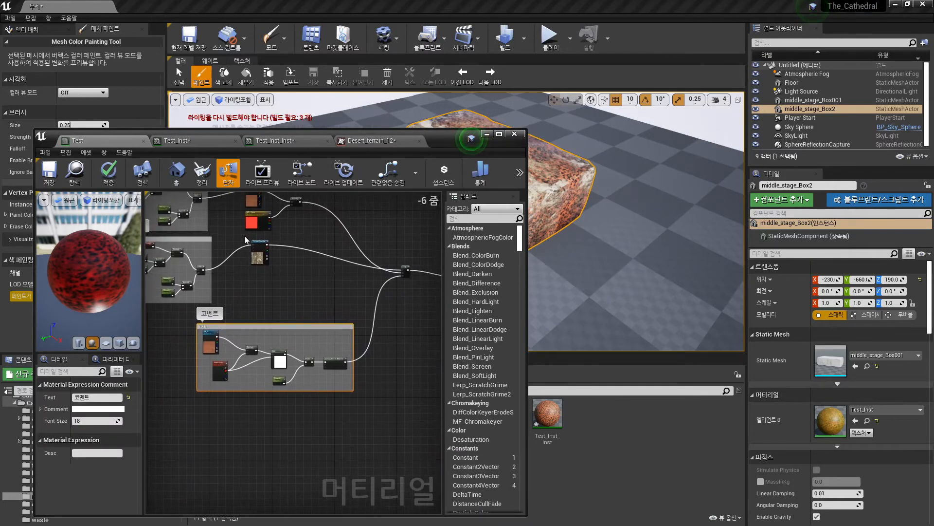
Apply the changes to the Test material and close its editor
left_click(108, 171)
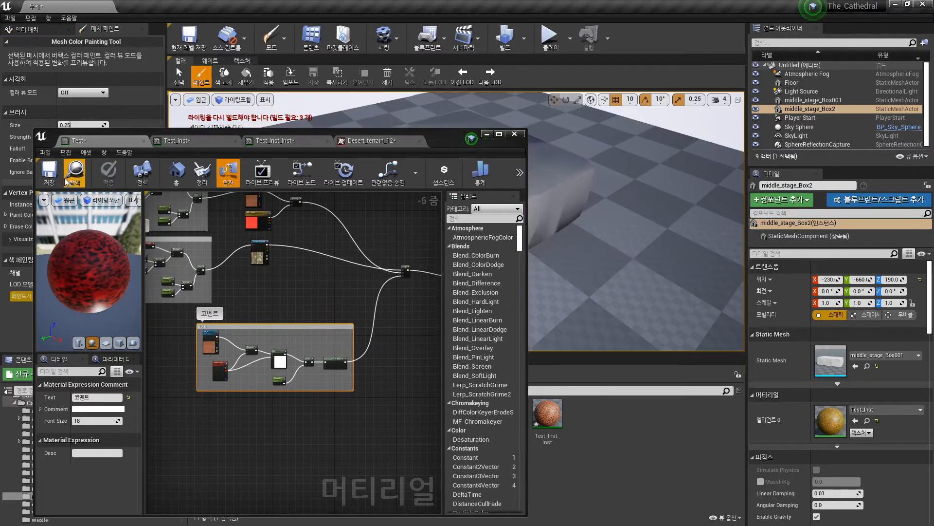
left_click(518, 137)
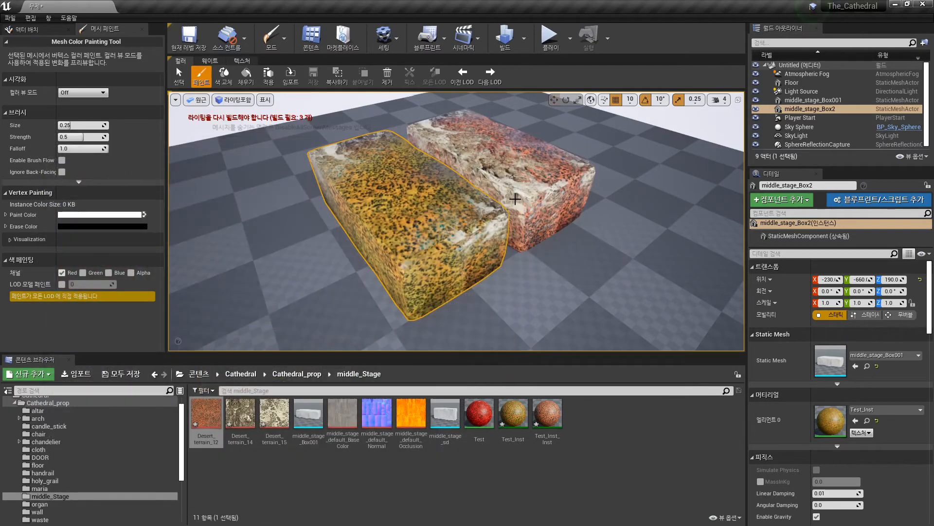
double_click(545, 427)
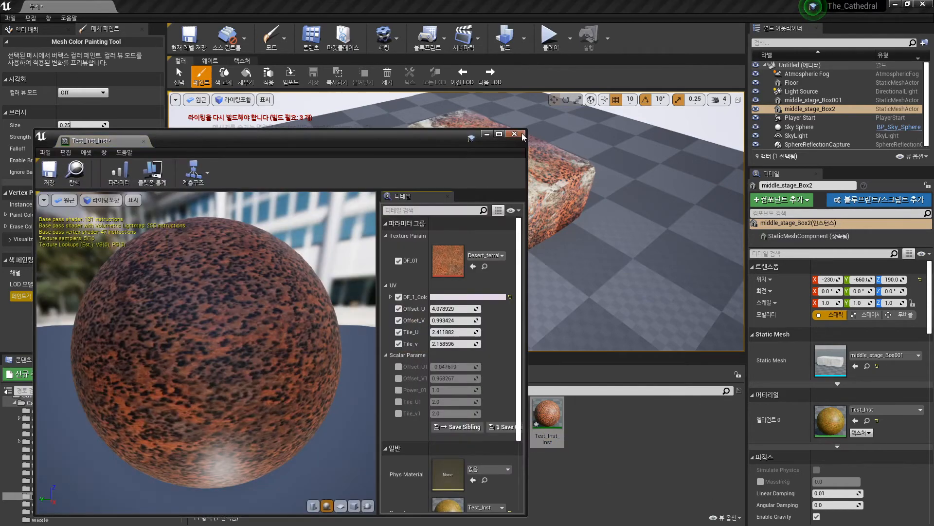
left_click(520, 134)
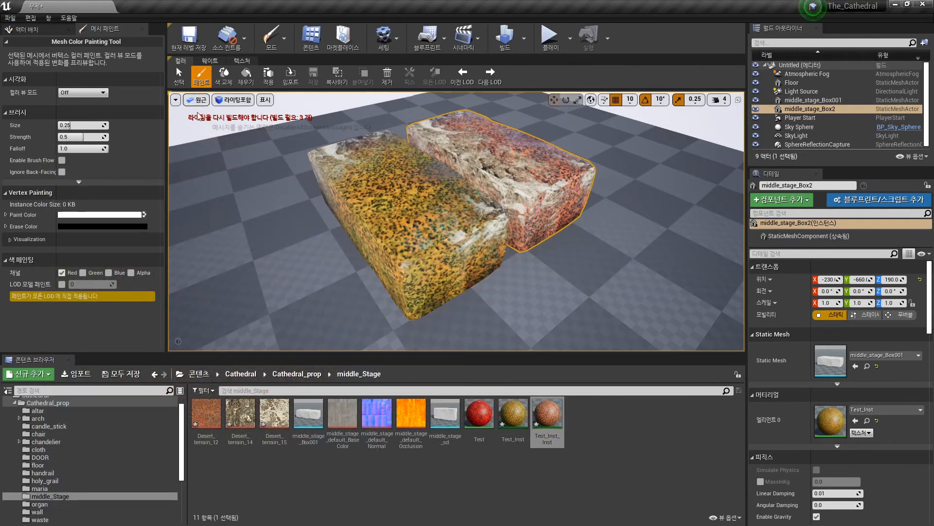
right_click_drag(411, 222, 379, 210)
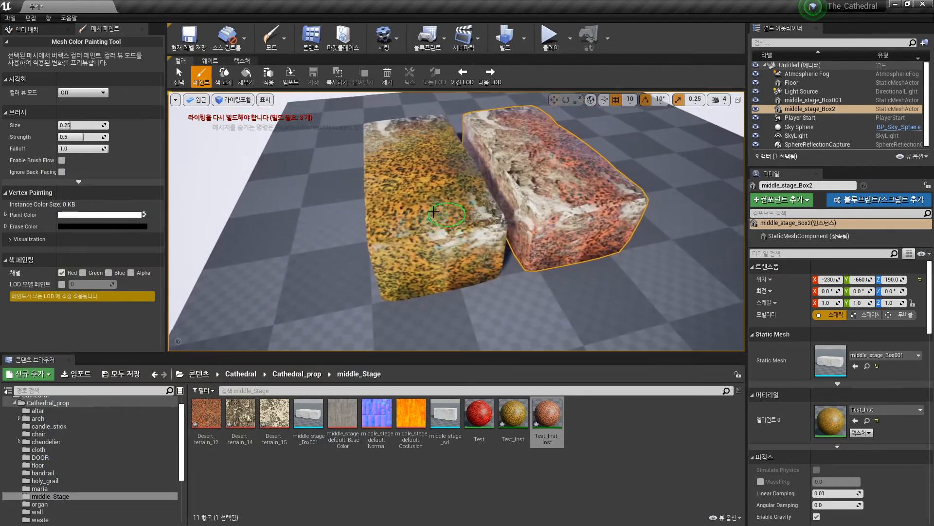
Locate and open the Test_Inst material instance assigned to middle_stage_Box2, and enable its Power_01 override
left_click(183, 77)
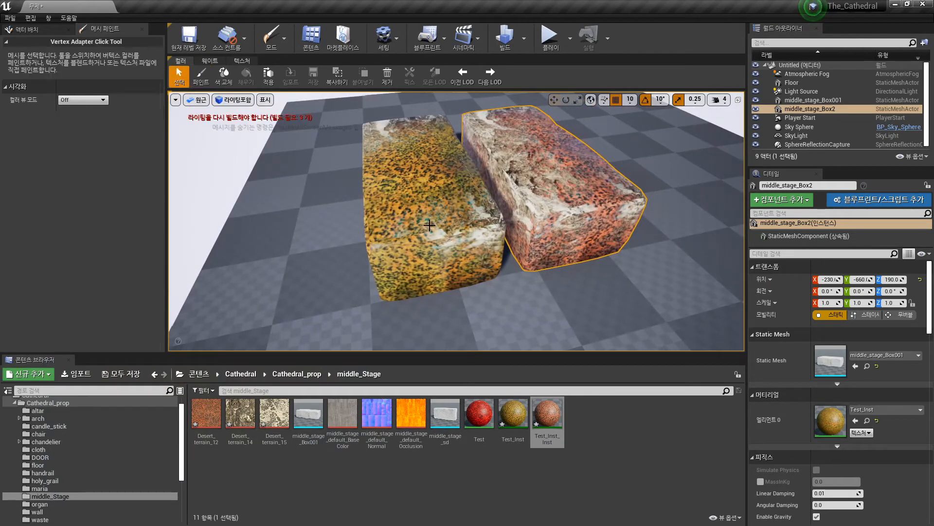
right_click_drag(565, 283, 616, 283)
left_click(867, 420)
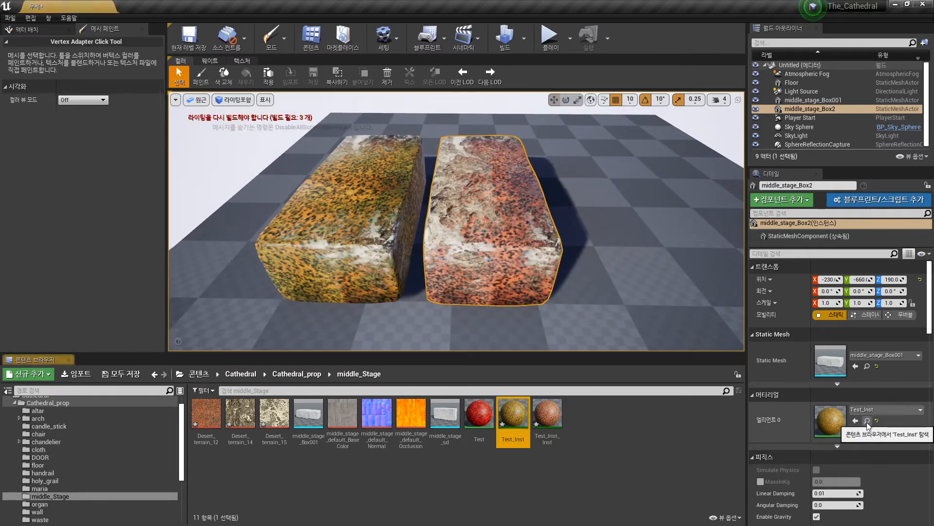
double_click(513, 415)
left_click_drag(367, 137, 720, 50)
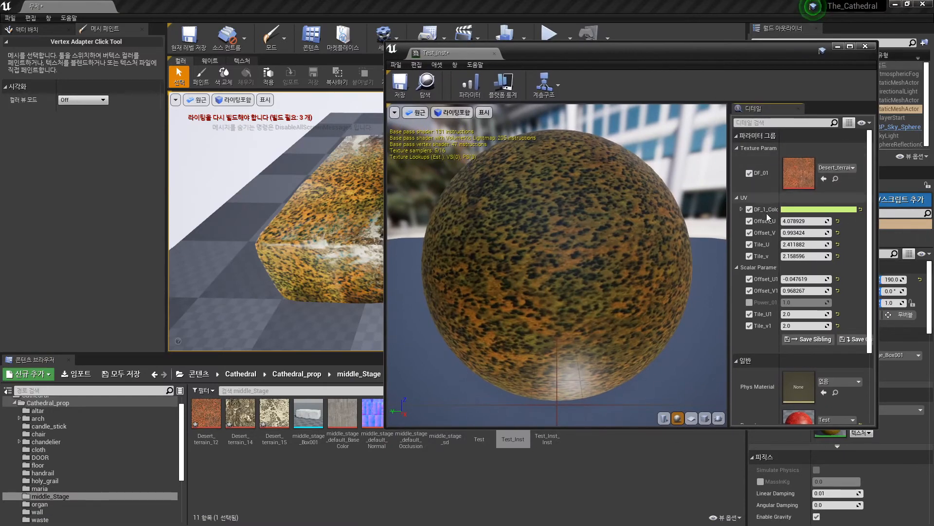
scroll(778, 299, "down", 2)
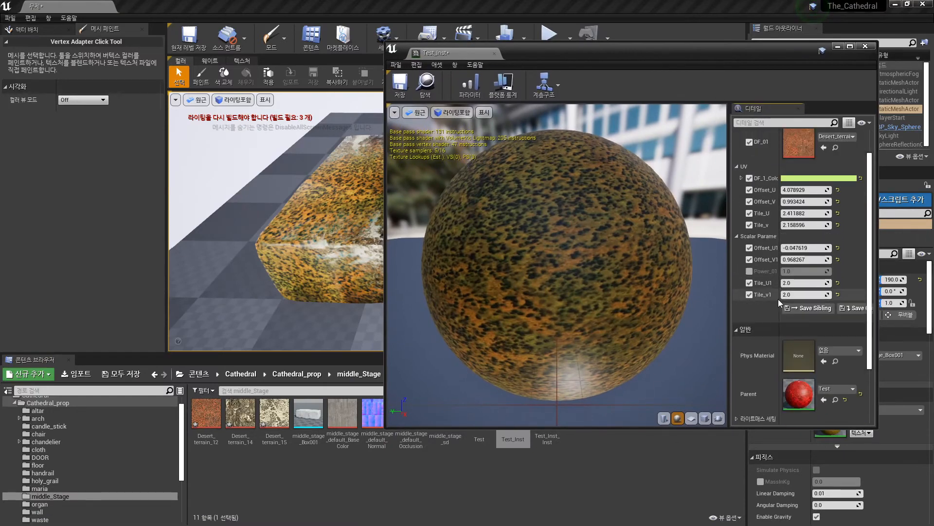
left_click(749, 271)
Move the instance window clear of the boxes, zoom in on the painted blend and raise Power_01 to about 1.115
left_click_drag(522, 54, 201, 140)
left_click_drag(333, 145, 78, 118)
right_click_drag(438, 228, 394, 253)
right_click_drag(426, 290, 474, 298)
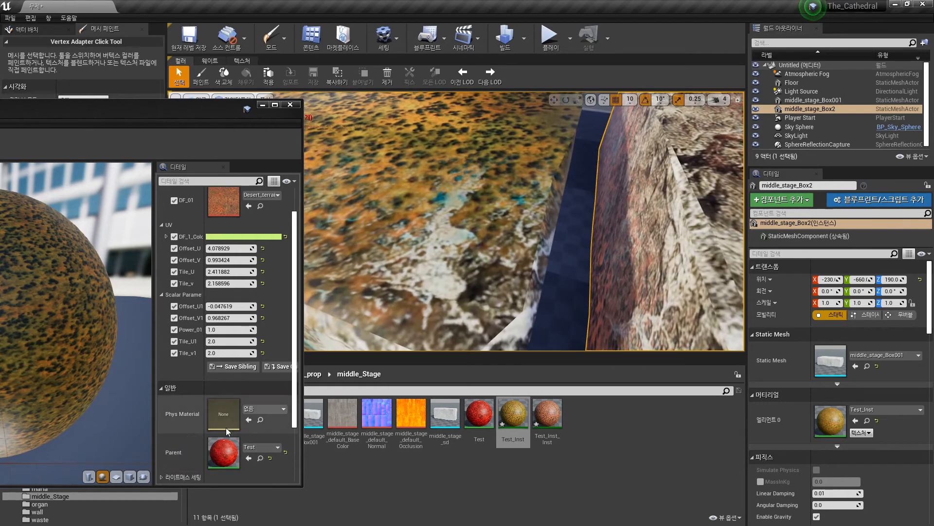
left_click_drag(248, 329, 263, 330)
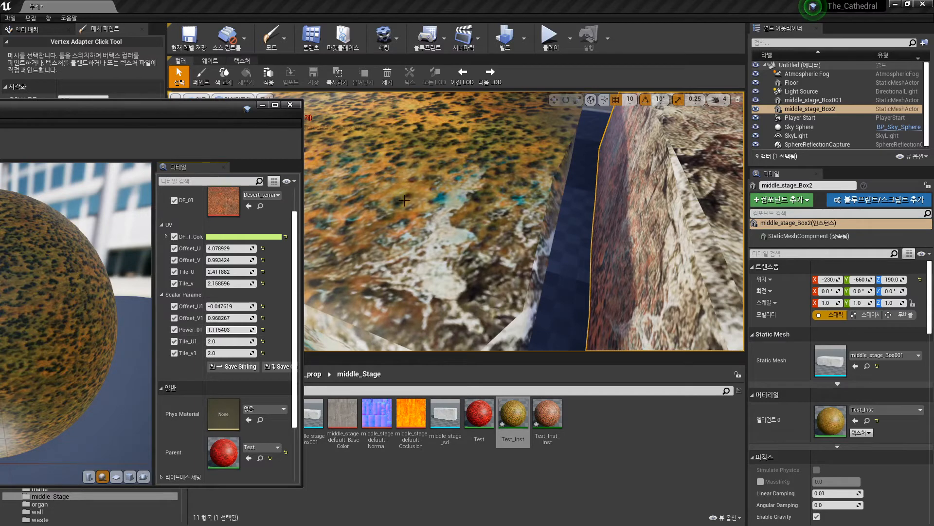
Paint vertex color across the top of the yellow box near its front edge using the mesh Paint tool
mouse_move(405, 200)
right_mouse_down()
mouse_move(417, 201)
mouse_move(408, 206)
right_mouse_up()
left_click(201, 77)
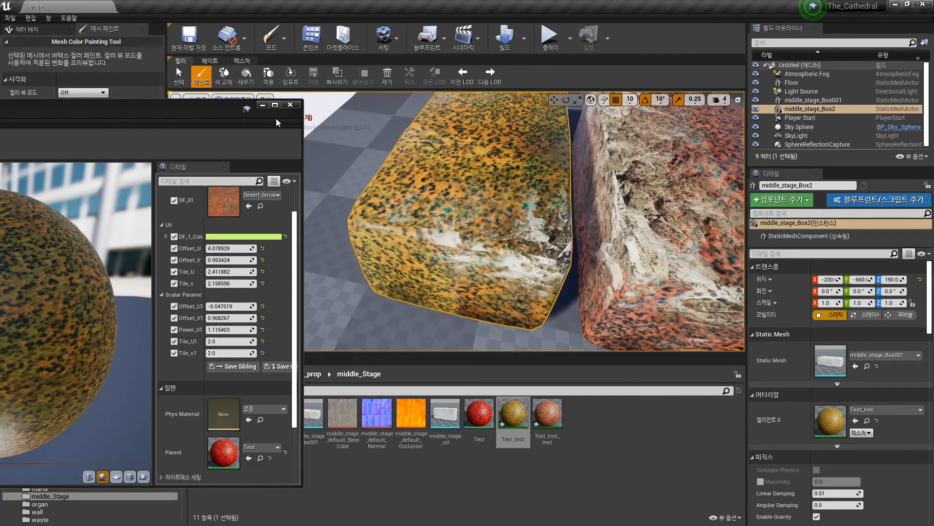
left_click_drag(482, 235, 480, 236)
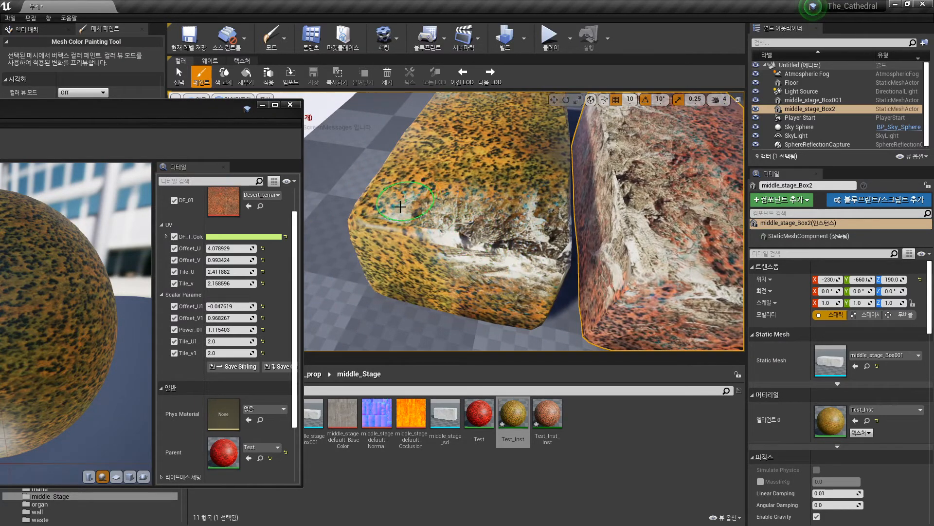
right_click_drag(555, 200, 574, 243)
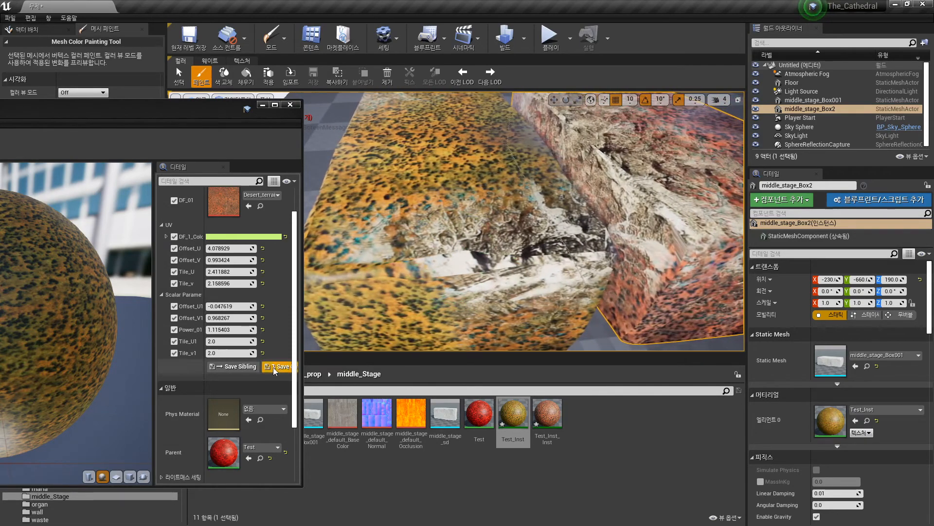
Try Power_01 values of 0.25, 5 and about 279.29 to compare the sharpness of the painted blend
left_click(243, 330)
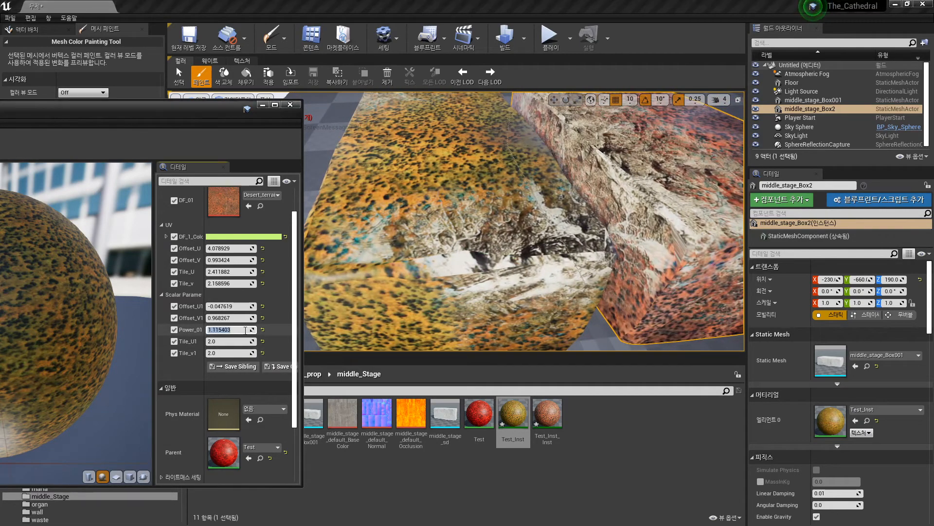
type(".25")
key("Return")
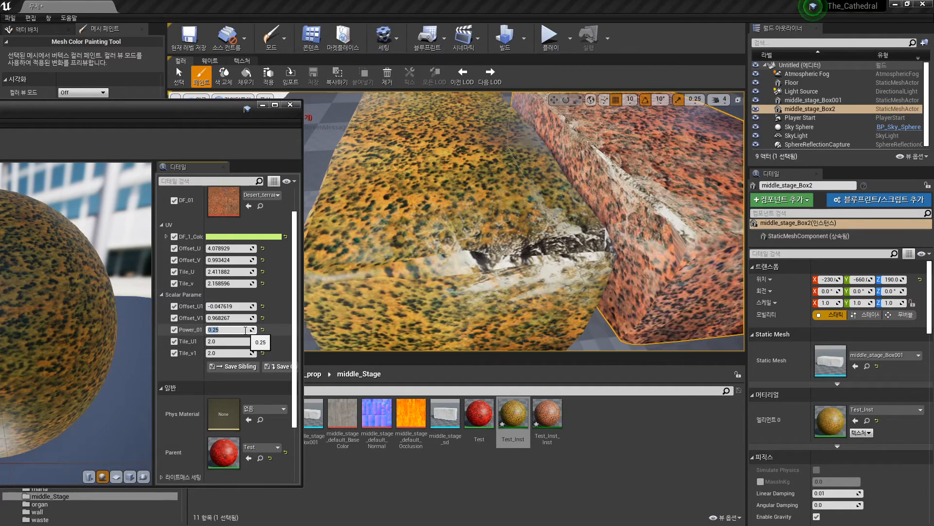
type("5")
key("Return")
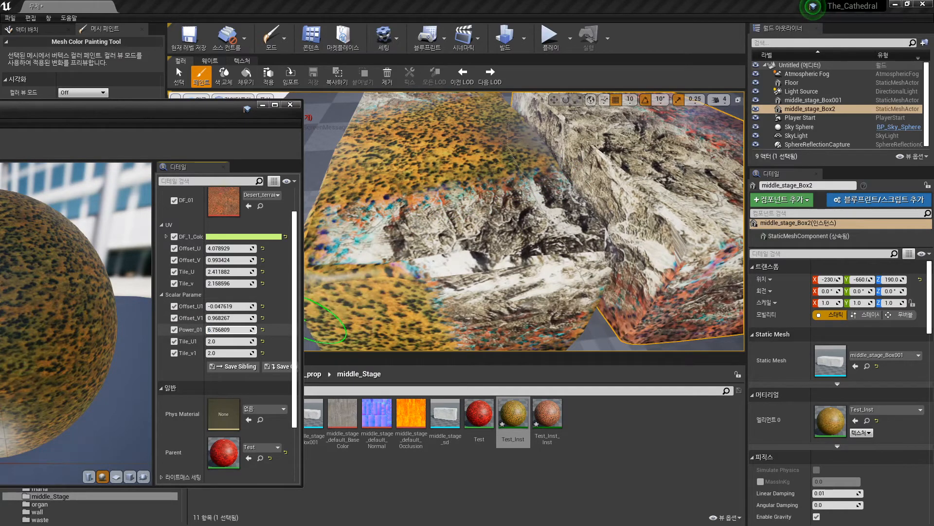
left_click_drag(229, 329, 258, 299)
Uncover the brush settings by moving the instance window, and set the paint brush strength to 0.05
mouse_move(251, 115)
left_mouse_down()
mouse_move(183, 203)
mouse_move(198, 248)
left_mouse_up()
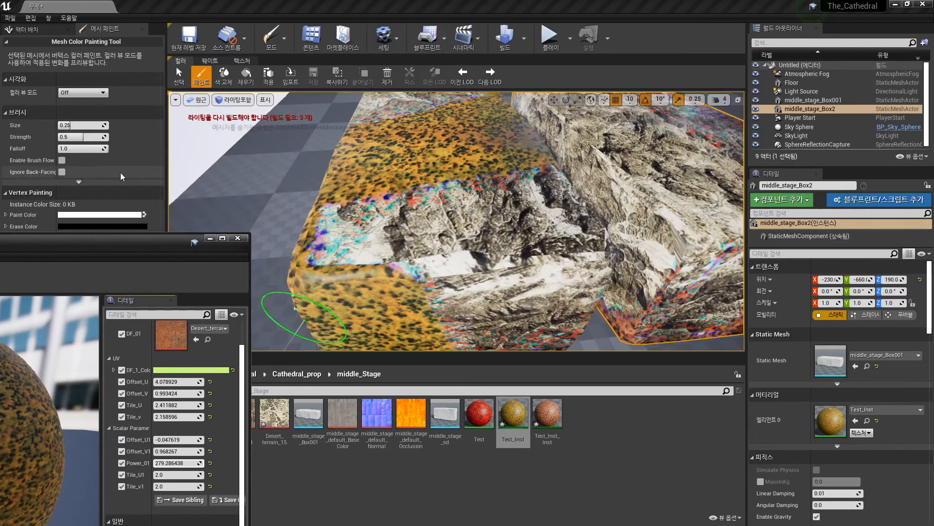
left_click(77, 140)
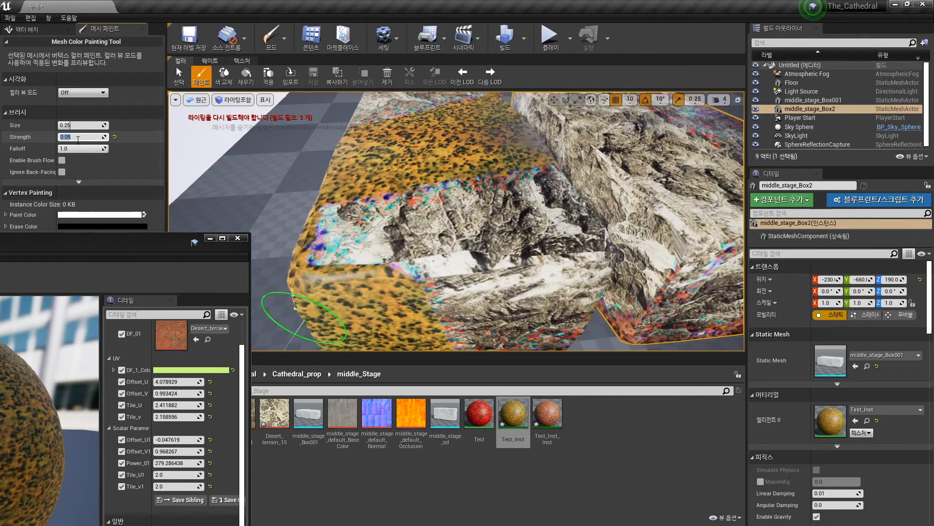
right_click_drag(413, 265, 395, 263)
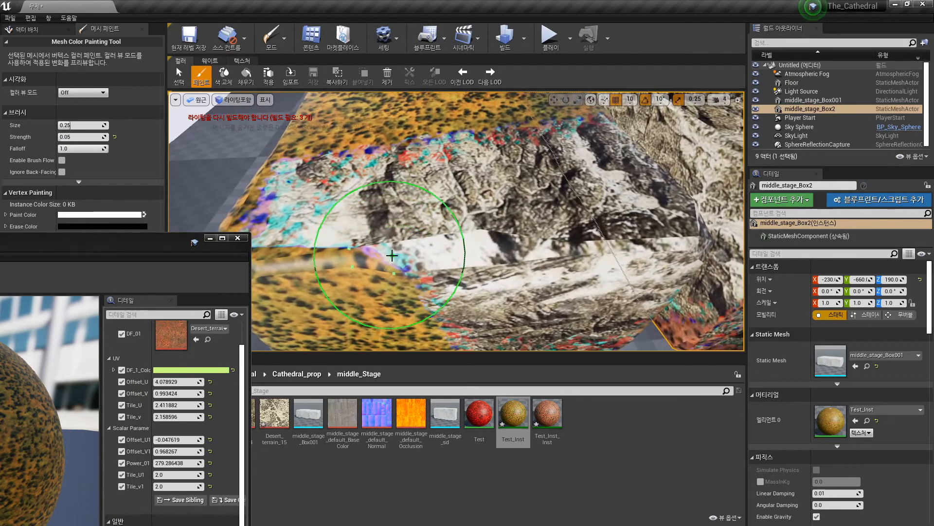
Set Test_Inst's Power_01 to 5 and dab paint on the yellow box's front top edge
left_click(202, 462)
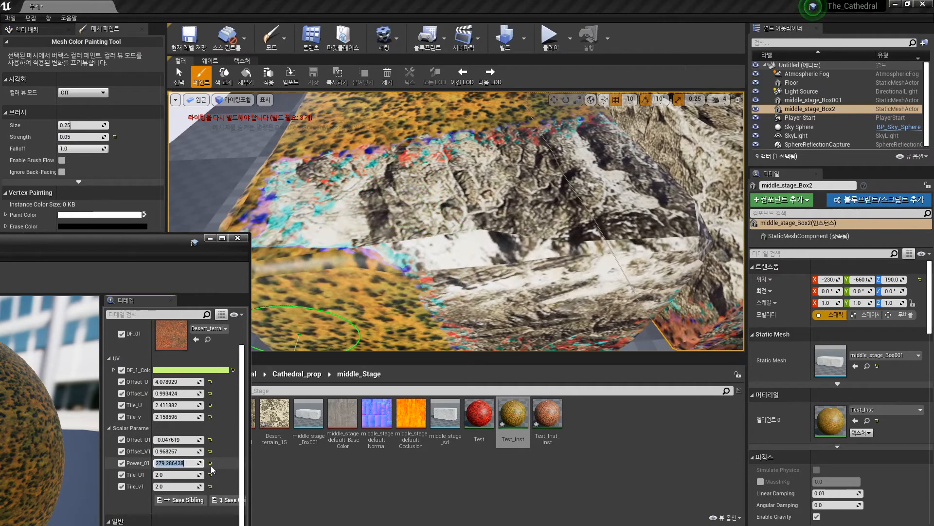
type("5")
key("Return")
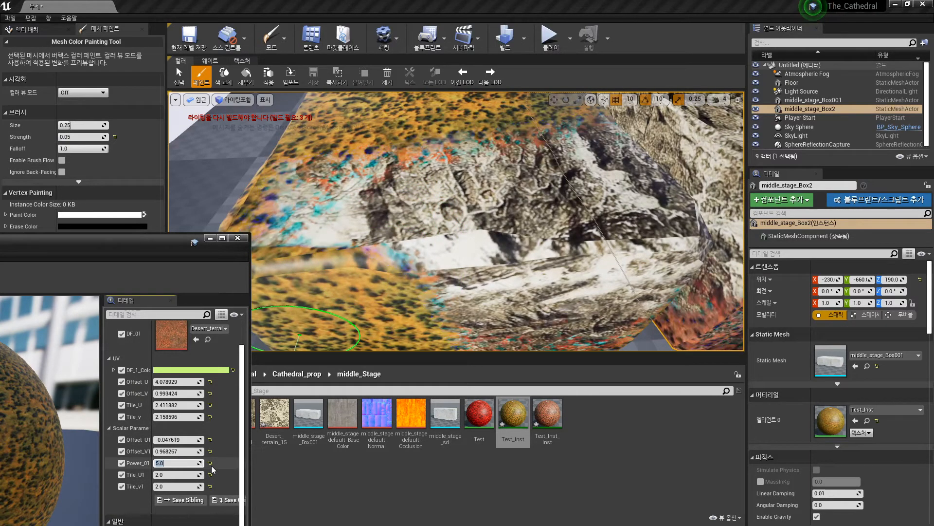
left_click(398, 257)
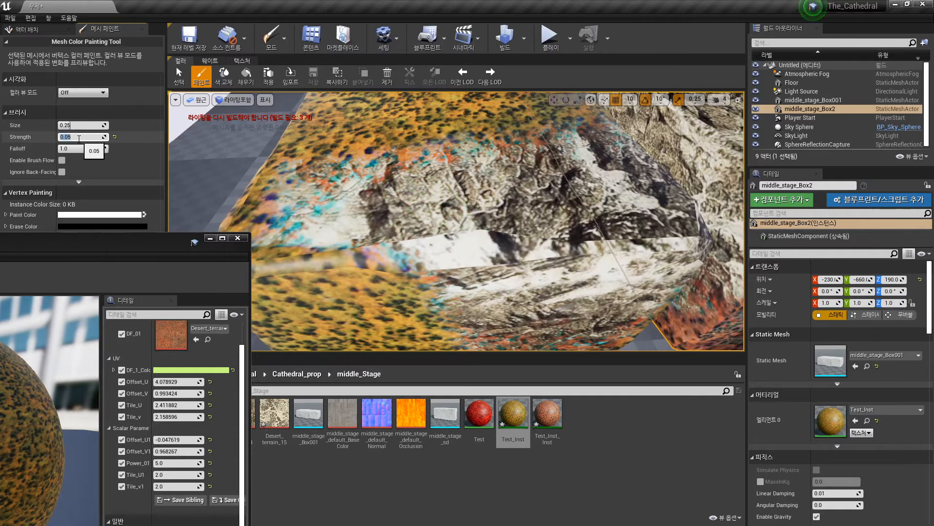
Set the brush strength to 0.25 and paint the yellow box's front face and top edge around its end corner
key("Return")
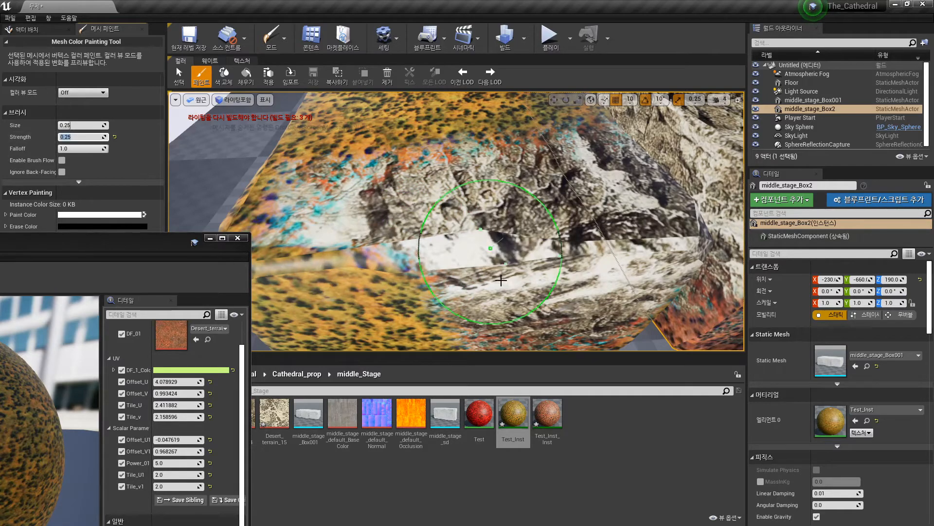
left_click_drag(379, 245, 395, 251)
mouse_move(395, 250)
right_mouse_down()
mouse_move(301, 251)
mouse_move(311, 253)
right_mouse_up()
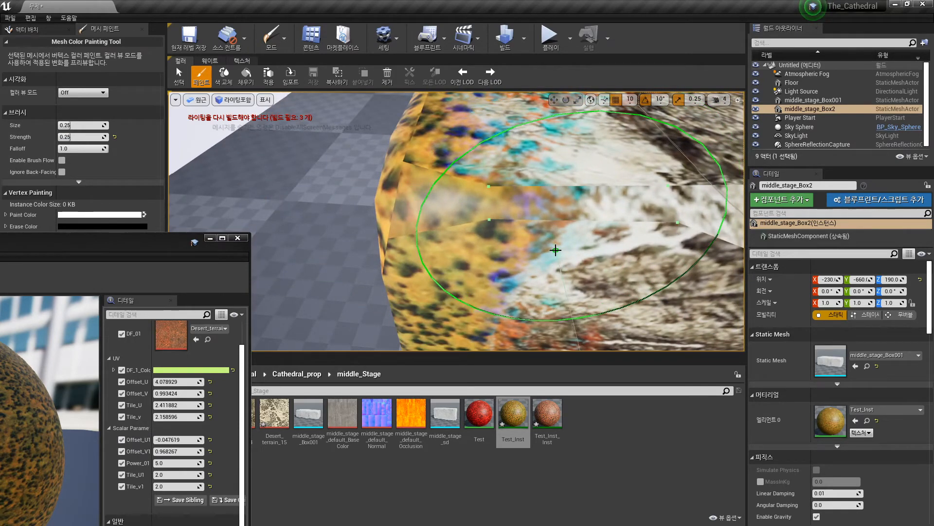
mouse_move(591, 246)
left_mouse_down()
mouse_move(569, 236)
mouse_move(576, 207)
left_mouse_up()
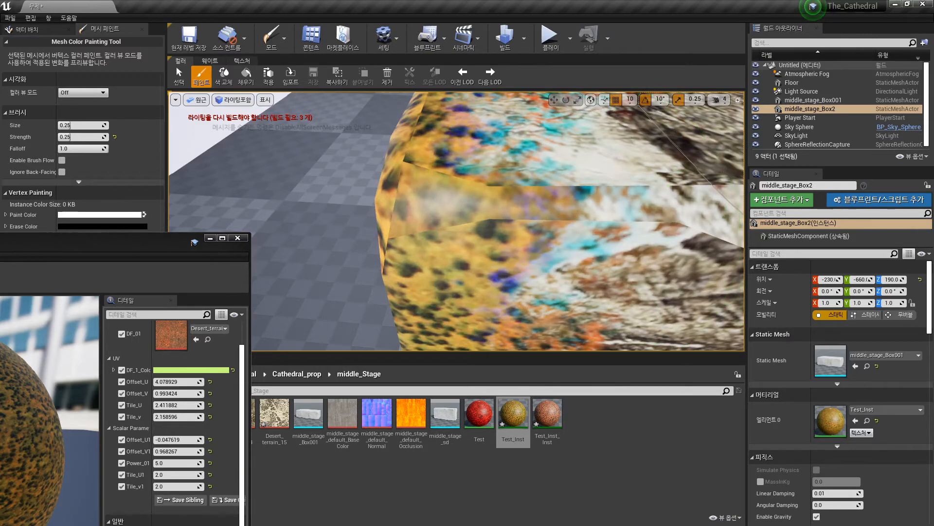
right_click_drag(596, 211, 603, 197)
scroll(567, 225, "down", 5)
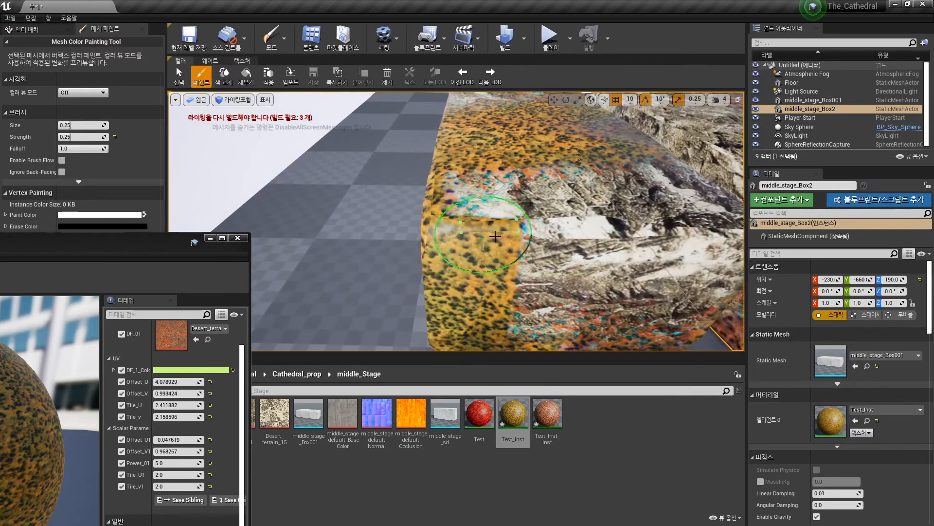
left_click_drag(498, 186, 568, 242)
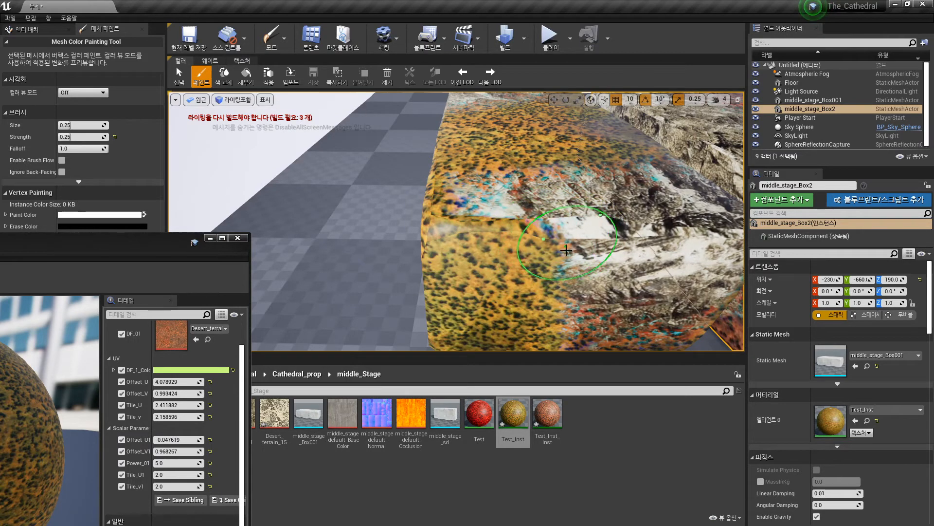
mouse_move(566, 306)
left_mouse_down()
mouse_move(520, 273)
mouse_move(516, 258)
mouse_move(530, 239)
left_mouse_up()
Set the brush strength to 0.1 and paint the yellow box's end corner and its opposite top corner
left_click(78, 137)
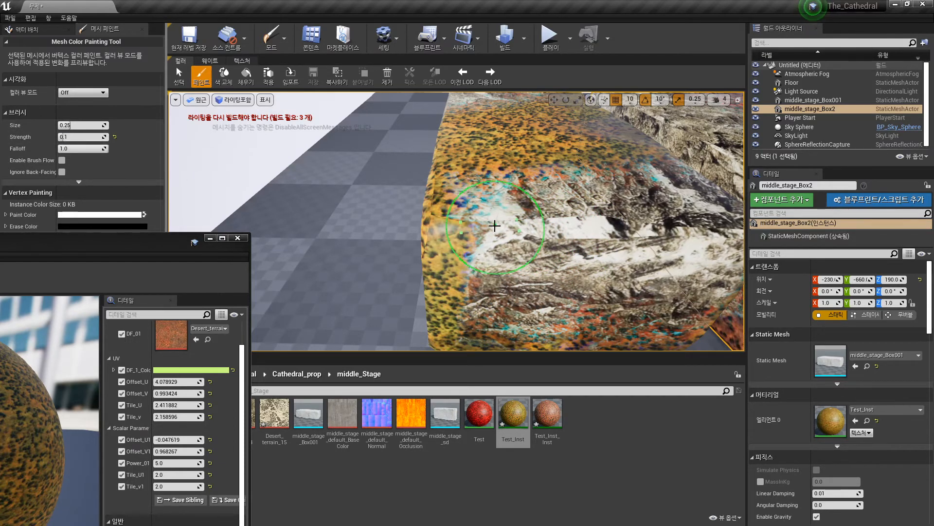
left_click_drag(481, 232, 470, 246)
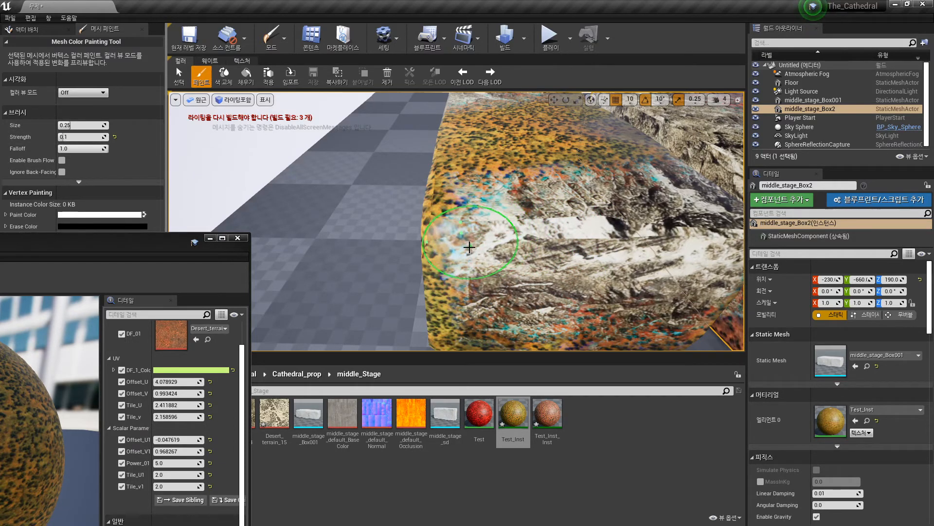
mouse_move(549, 117)
left_mouse_down("alt")
mouse_move(647, 267)
mouse_move(681, 244)
mouse_move(608, 209)
mouse_move(520, 197)
mouse_move(354, 200)
mouse_move(374, 206)
left_mouse_up("alt")
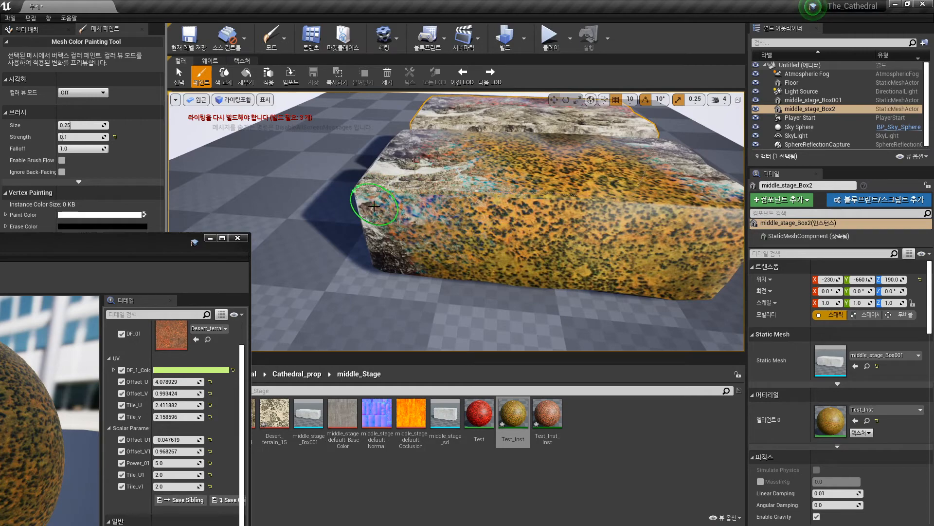
mouse_move(383, 246)
left_mouse_down()
mouse_move(356, 183)
mouse_move(386, 174)
left_mouse_up()
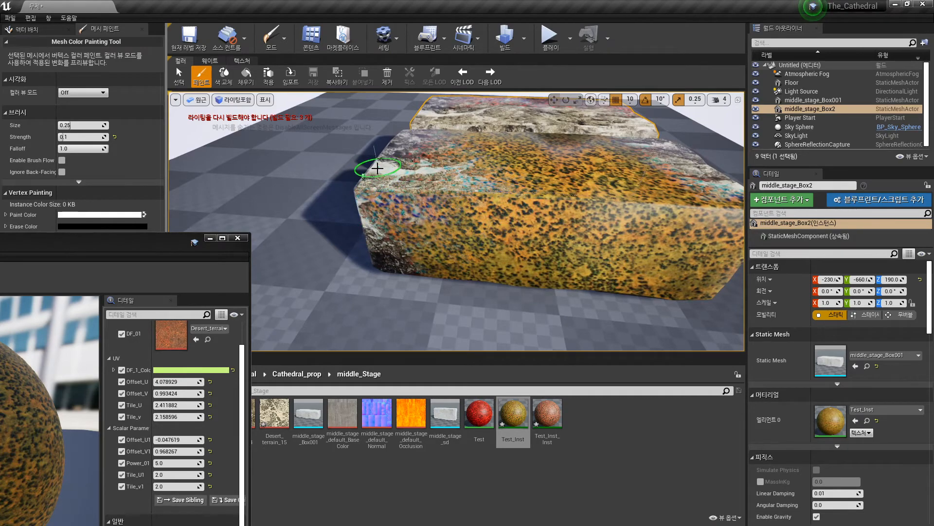
mouse_move(381, 182)
right_mouse_down()
mouse_move(395, 171)
mouse_move(492, 200)
right_mouse_up()
mouse_move(518, 209)
left_mouse_down()
mouse_move(504, 229)
mouse_move(481, 208)
mouse_move(470, 158)
mouse_move(495, 183)
mouse_move(533, 197)
mouse_move(544, 147)
left_mouse_up()
Set Test_Inst's Power_01 to 2 and inspect the softer blend on the painted boxes from several sides
left_click(177, 462)
type("3")
key("Return")
key("Return")
left_click_drag(587, 197, 479, 224, "alt")
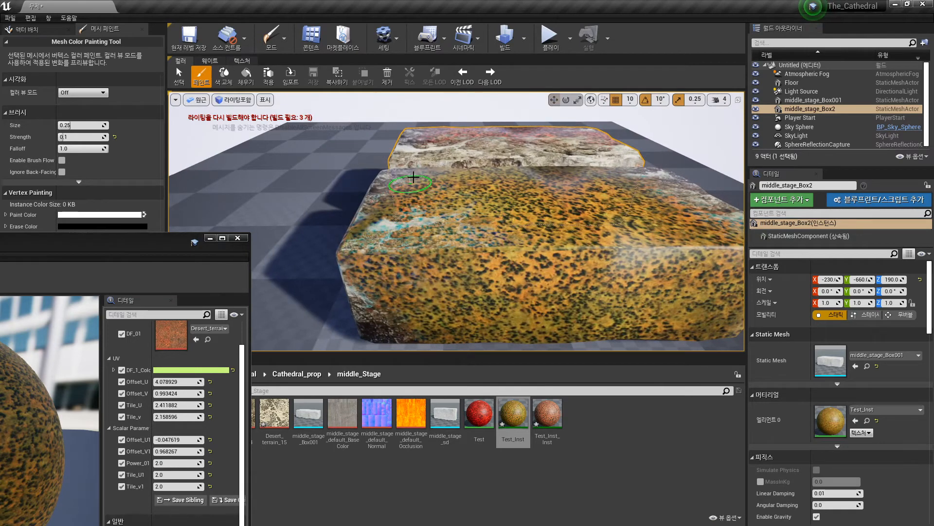
left_click_drag(577, 298, 698, 325, "alt")
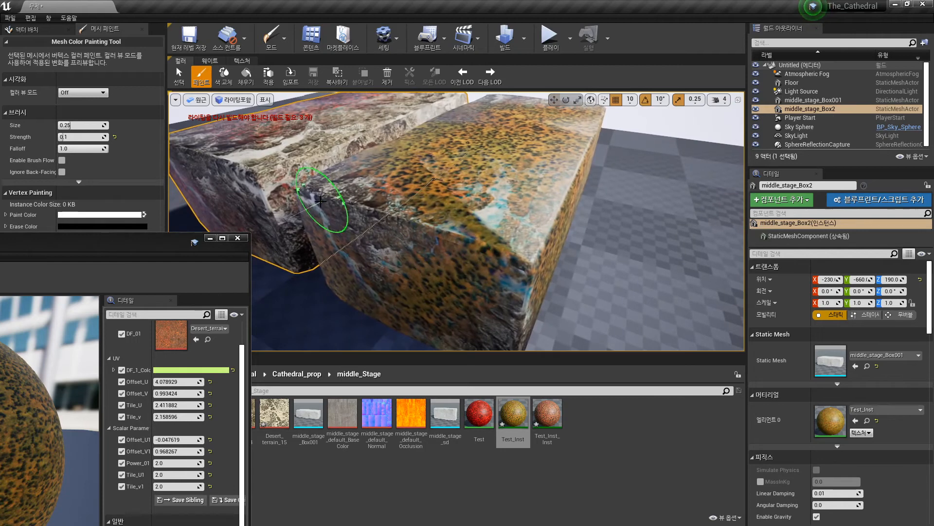
left_click_drag(438, 229, 350, 227, "alt")
scroll(438, 229, "down", 5)
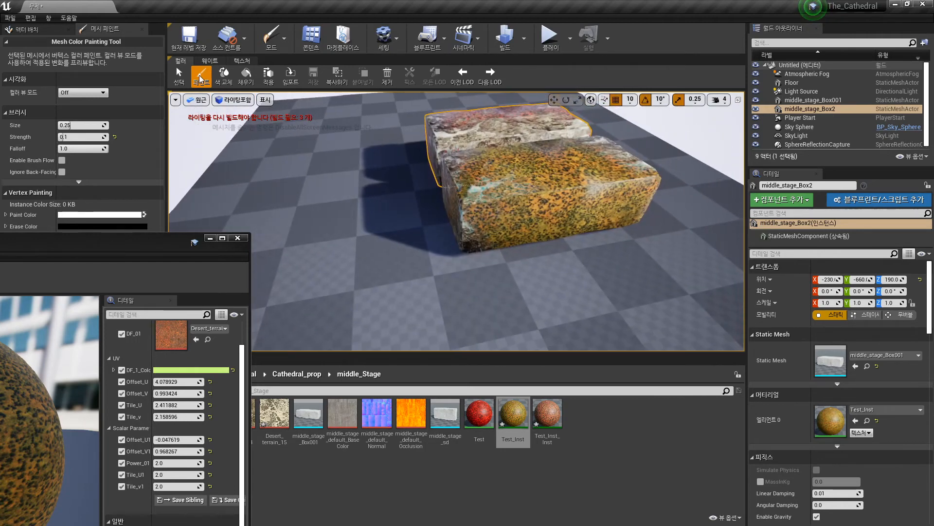
Return to Select mode and duplicate the yellow box twice, placing copies at X 550, Y -660 and X 550, Y -1100
left_click(180, 77)
scroll(520, 205, "down", 3)
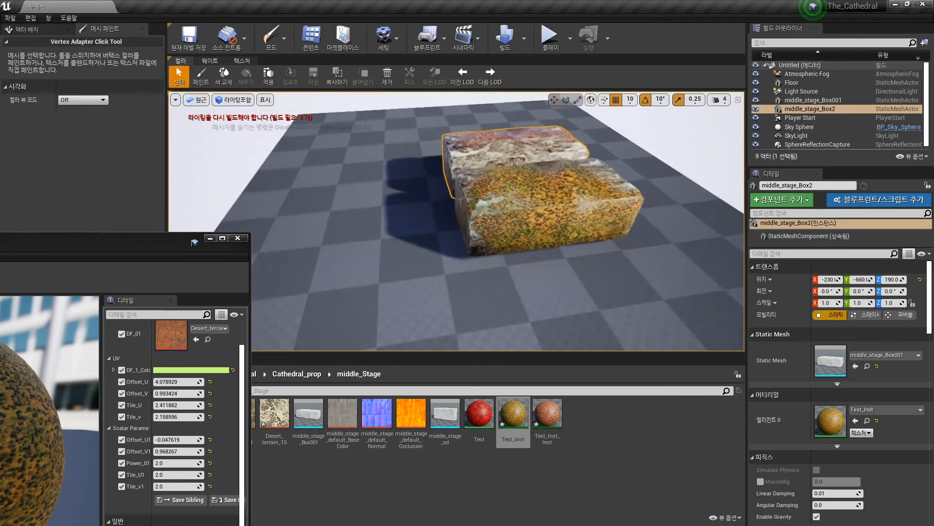
left_click(278, 37)
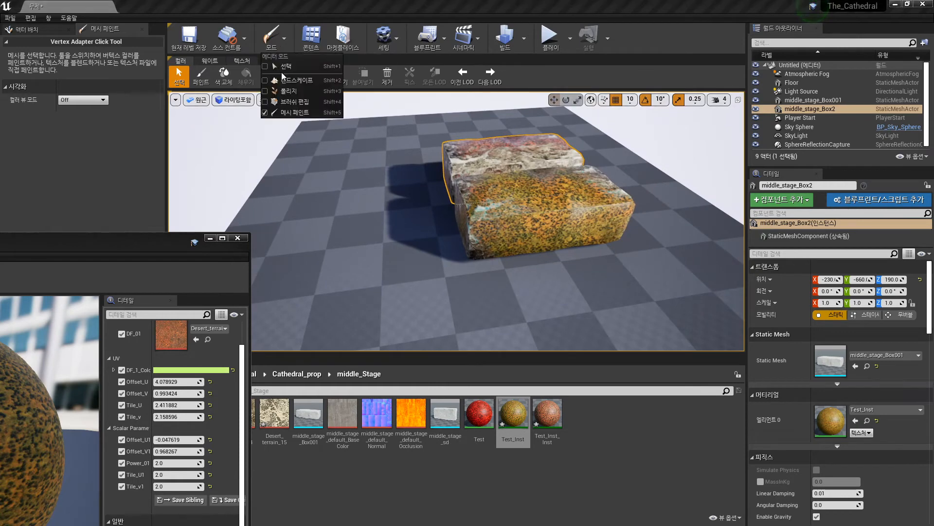
left_click(283, 68)
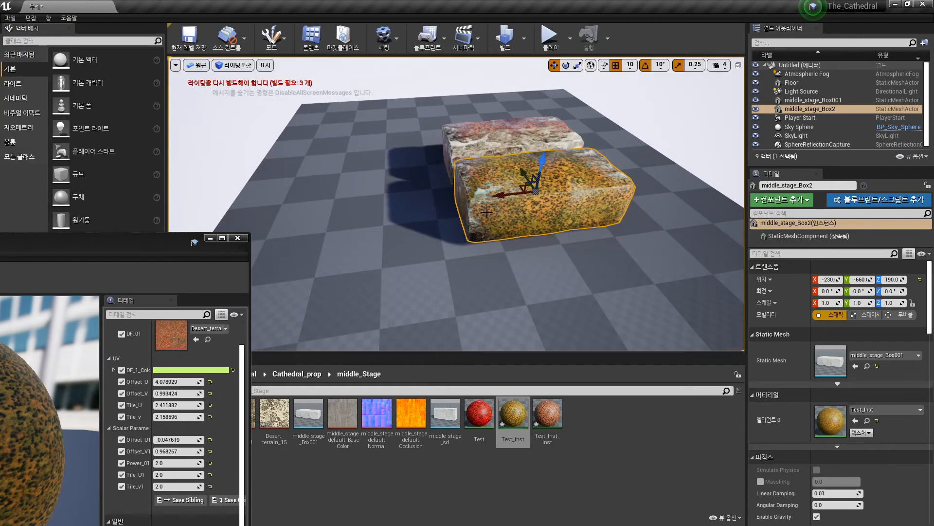
left_click_drag(528, 202, 609, 201, "alt+shift")
left_click_drag(523, 172, 546, 212, "alt+shift")
mouse_move(528, 180)
right_mouse_down()
mouse_move(584, 160)
mouse_move(574, 209)
mouse_move(578, 121)
right_mouse_up()
key("Delete")
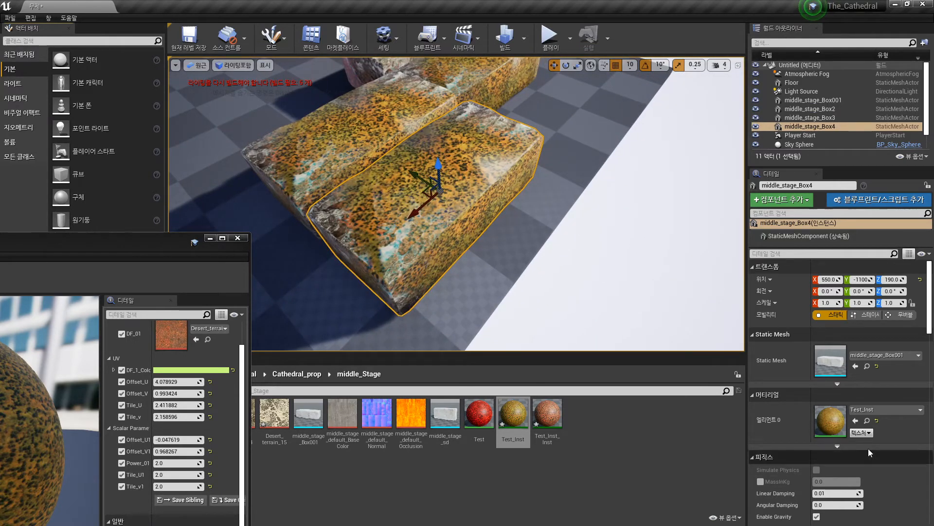
In Mesh Paint mode, paint middle_stage_Box4's edges and top at strength 0.5, enlarging the brush to 0.625 for broad rock areas
left_click(282, 39)
left_click(287, 99)
left_click(201, 77)
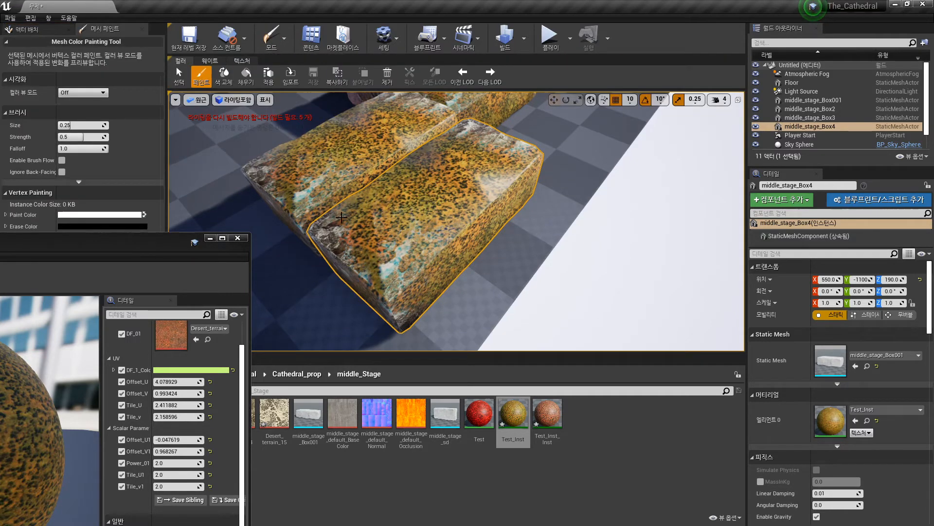
left_click_drag(357, 264, 343, 230)
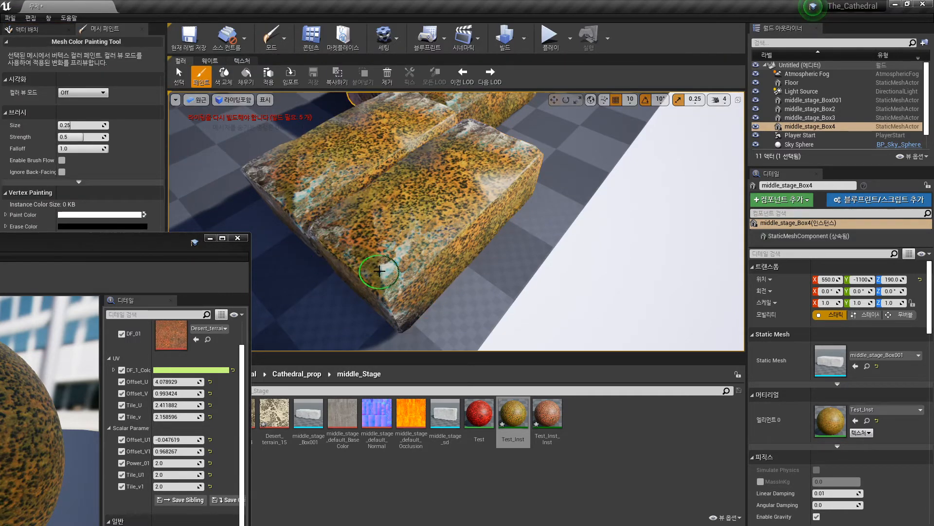
left_click_drag(379, 271, 395, 278)
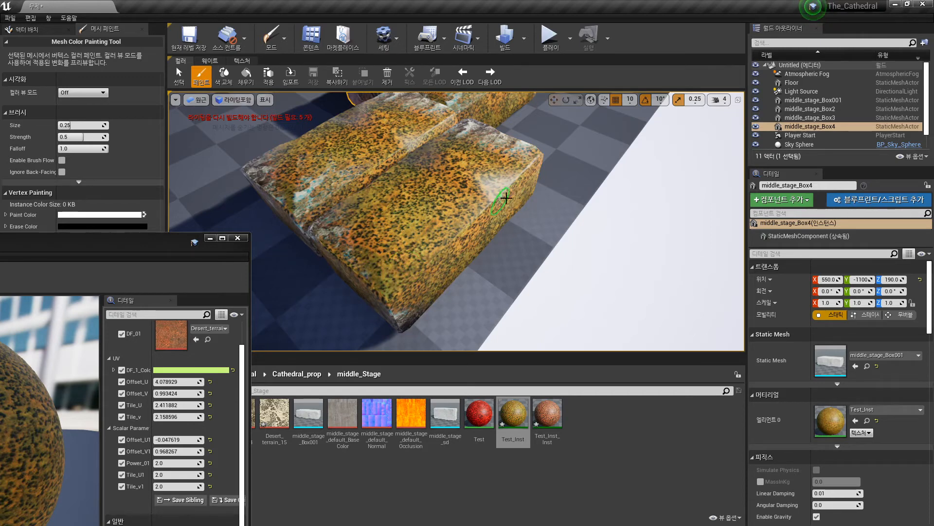
left_click_drag(507, 198, 509, 181, "shift")
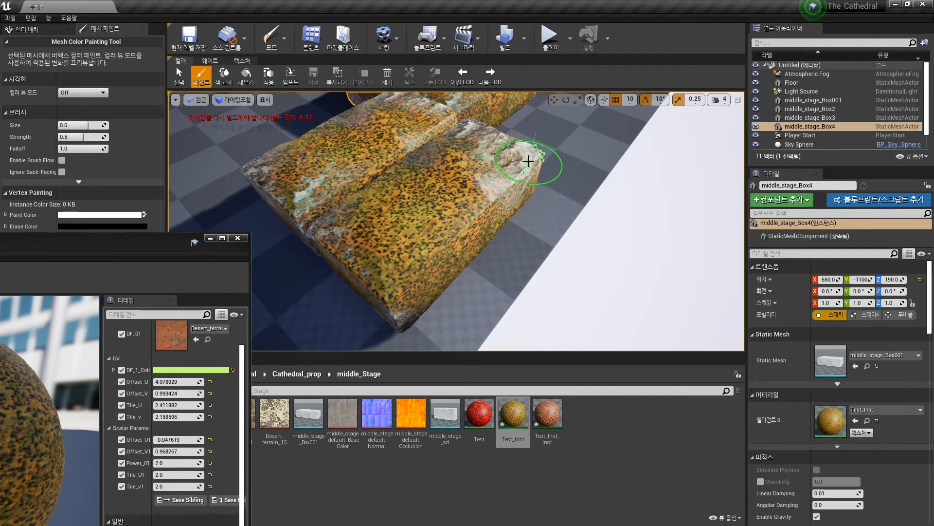
mouse_move(535, 178)
left_mouse_down("shift")
mouse_move(538, 158)
mouse_move(486, 192)
mouse_move(389, 302)
mouse_move(377, 275)
mouse_move(467, 238)
left_mouse_up("shift")
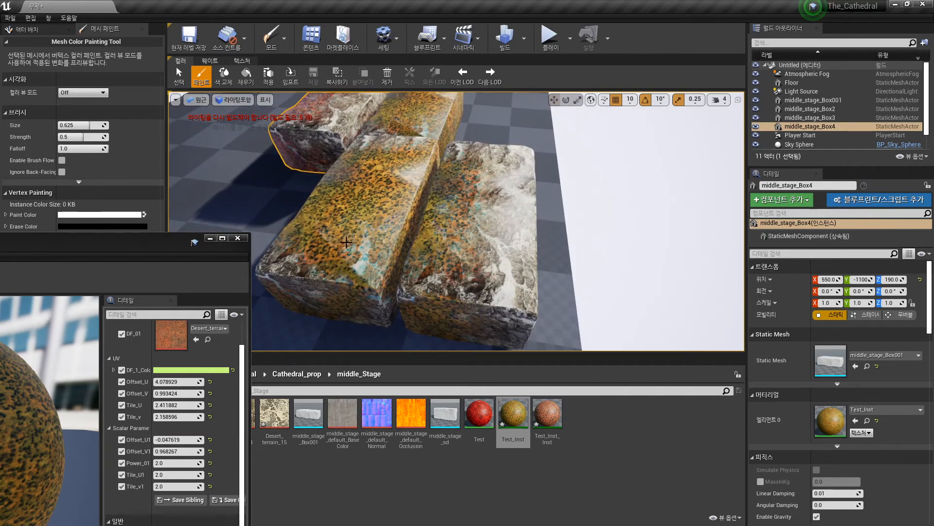
right_click_drag(364, 251, 330, 250)
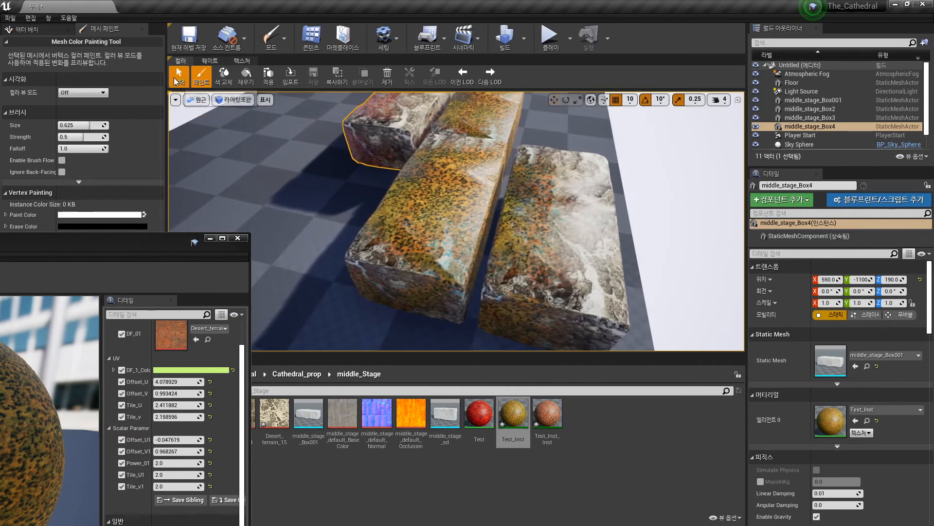
Select middle_stage_Box3 and paint rock across its top with a 0.25 brush at strength 0.5
left_click(179, 76)
left_click(439, 252)
left_click(201, 76)
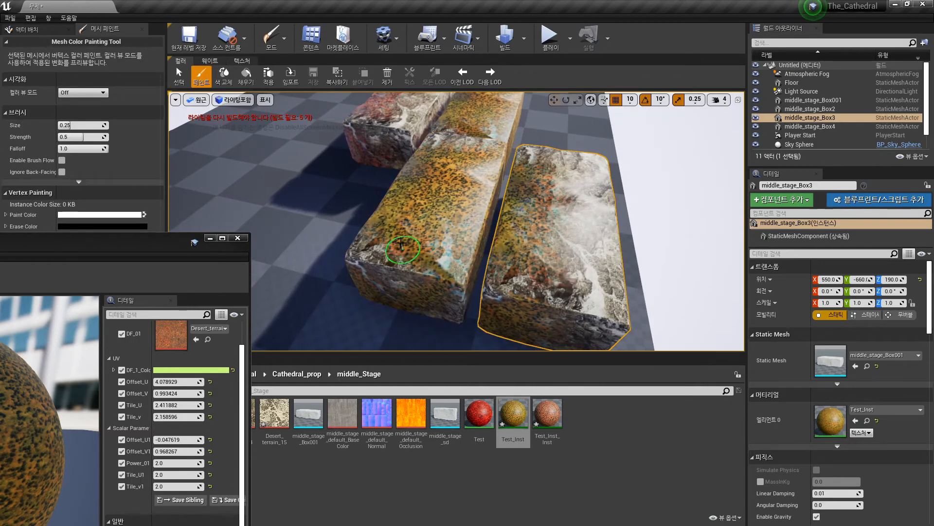
mouse_move(368, 238)
left_mouse_down()
mouse_move(374, 261)
mouse_move(365, 263)
mouse_move(444, 277)
mouse_move(463, 194)
left_mouse_up()
mouse_move(463, 194)
right_mouse_down()
mouse_move(409, 183)
mouse_move(353, 197)
right_mouse_up()
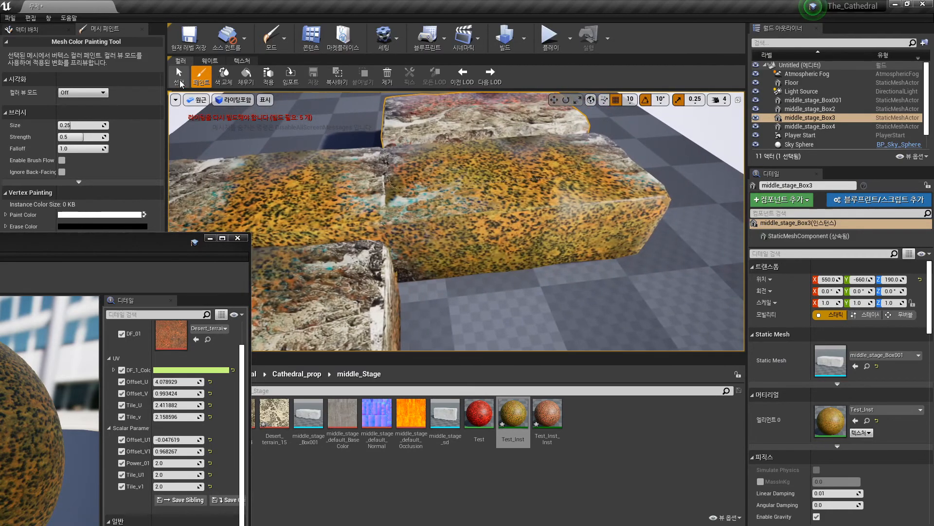
Select middle_stage_Box2 and paint rock over the outer end of its top with the same brush
left_click(179, 76)
left_click(489, 202)
left_click(197, 82)
mouse_move(545, 204)
right_mouse_down()
mouse_move(584, 224)
mouse_move(608, 211)
right_mouse_up()
mouse_move(608, 212)
left_mouse_down()
mouse_move(567, 248)
mouse_move(531, 248)
left_mouse_up()
right_click_drag(542, 239, 596, 245)
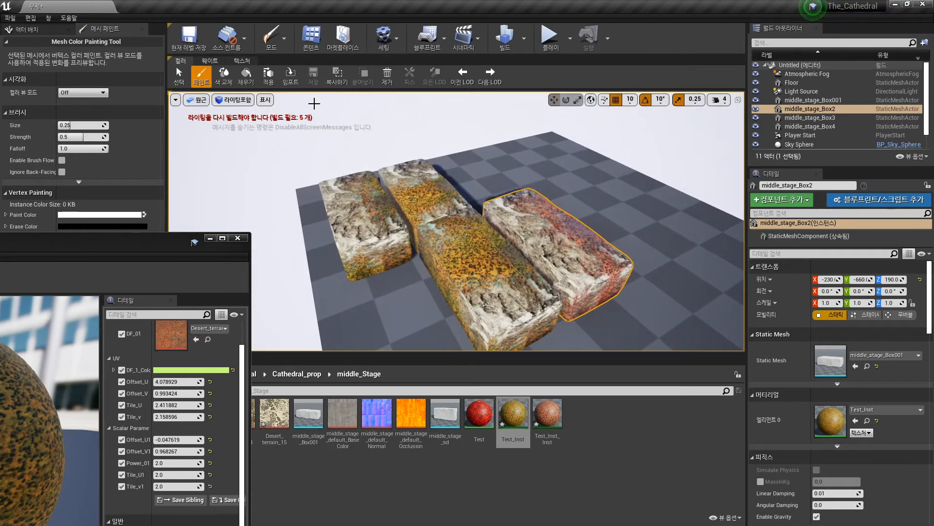
In Select mode, rotate middle_stage_Box2 to -70° about Z and move it to X -320, Y -930
left_click(271, 36)
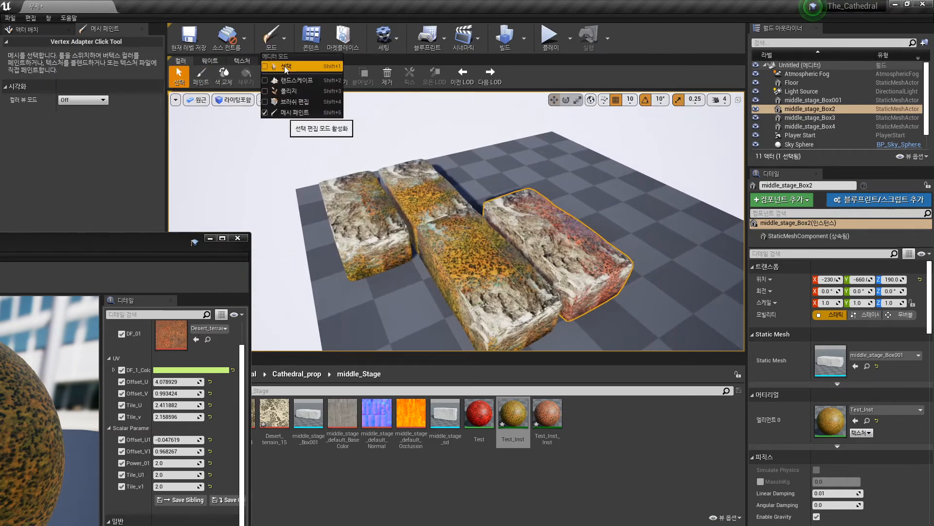
left_click(284, 65)
key("e")
left_click_drag(477, 303, 452, 304)
key("w")
left_click_drag(503, 246, 452, 266)
right_click_drag(516, 293, 465, 292)
left_click_drag(516, 292, 498, 292)
right_click_drag(497, 292, 525, 319)
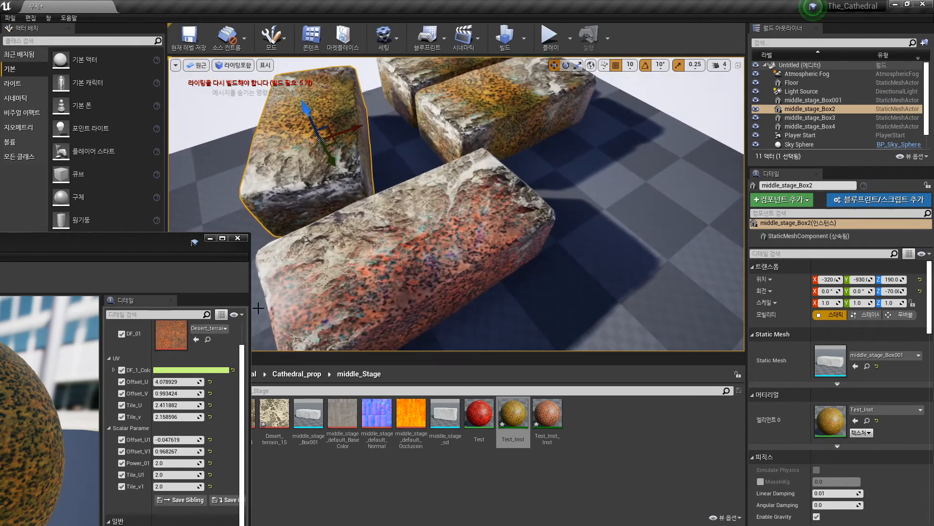
Clear the Test_Inst window away by minimizing it, and maximize the level editor again
left_click_drag(106, 247, 1, 161)
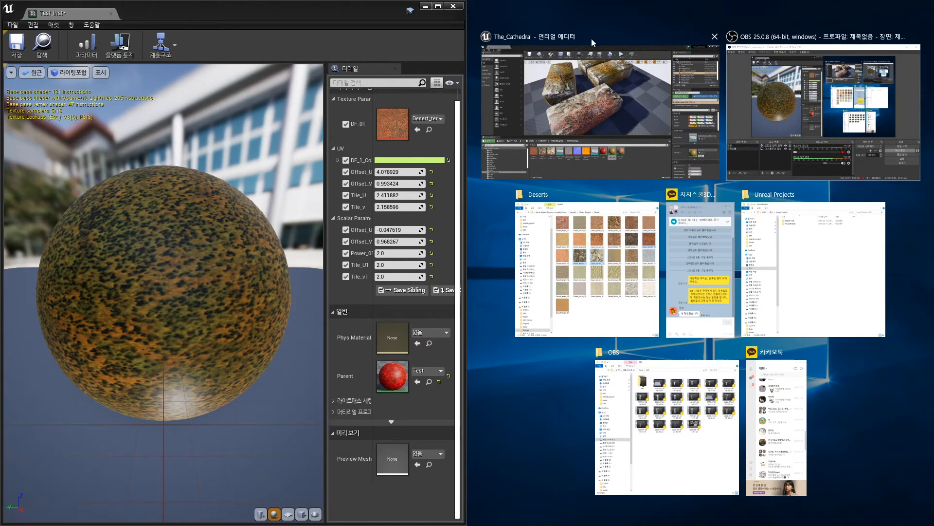
left_click(574, 47)
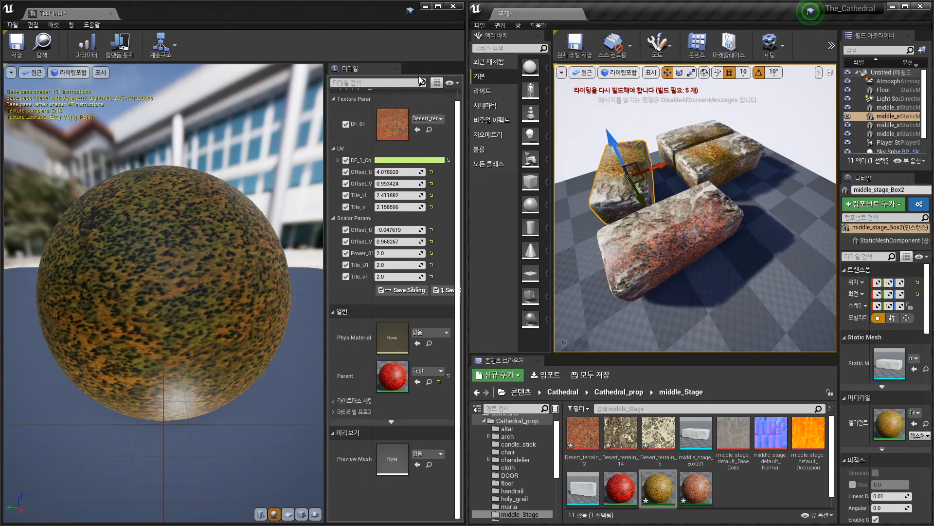
left_click(427, 6)
left_click_drag(635, 7, 515, 102)
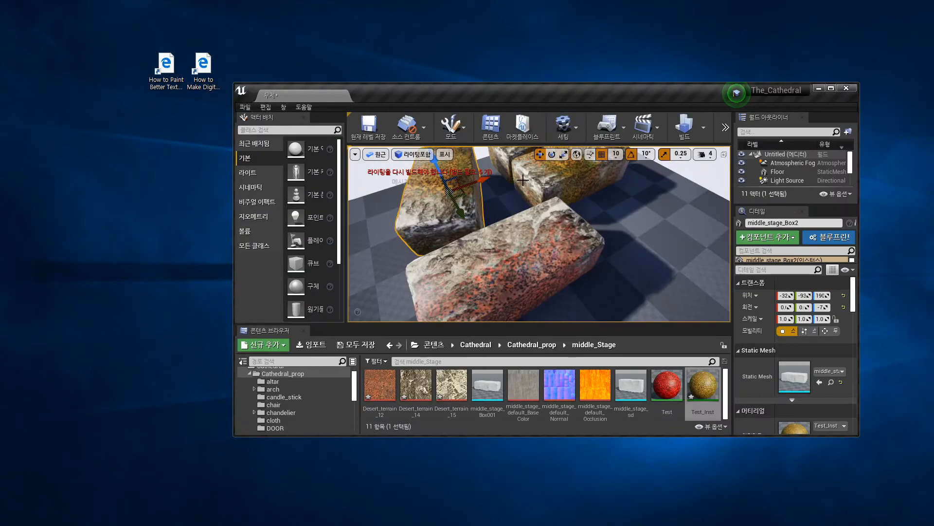
double_click(515, 102)
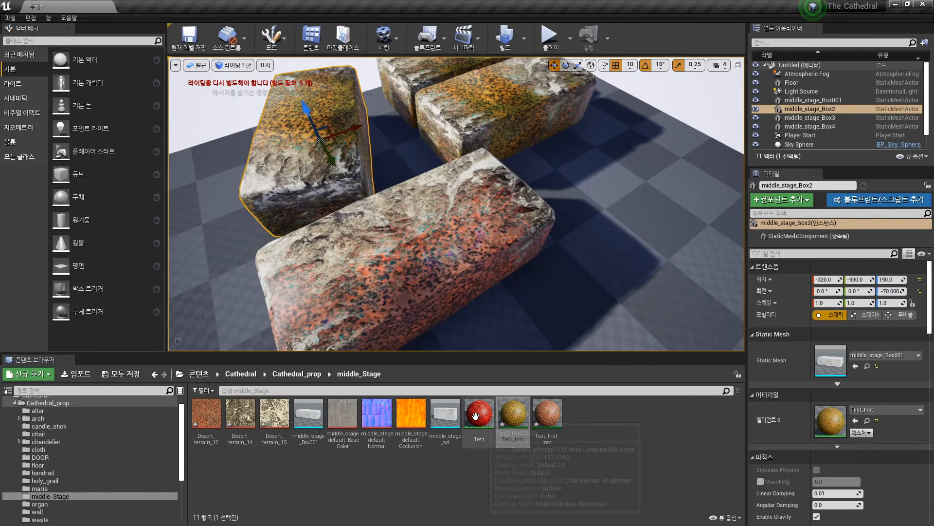
Open the Test material and move the mask's comment group away from the final blend node, beneath the UV2 group
double_click(479, 428)
scroll(229, 222, "down", 8)
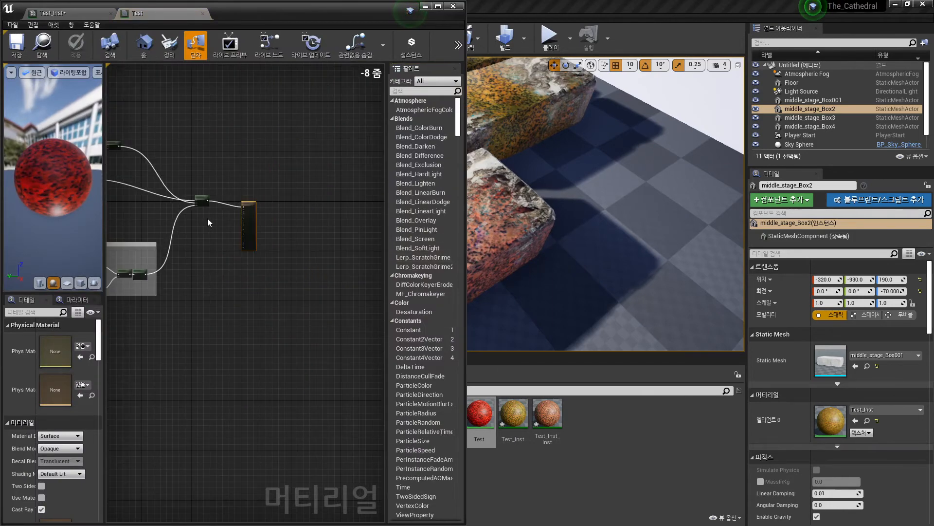
right_click_drag(180, 235, 251, 273)
right_click_drag(169, 309, 253, 295)
scroll(241, 291, "up", 2)
left_click_drag(235, 271, 198, 262)
scroll(288, 250, "up", 3)
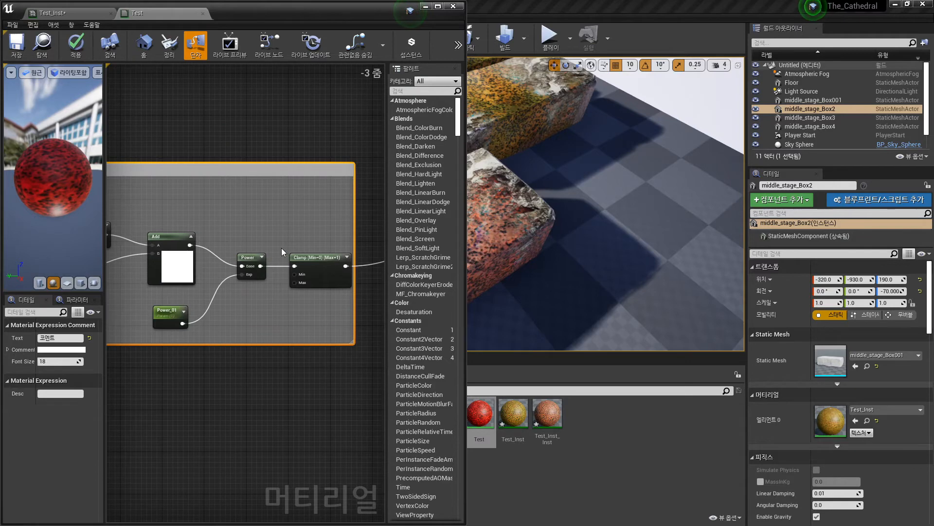
scroll(270, 220, "down", 3)
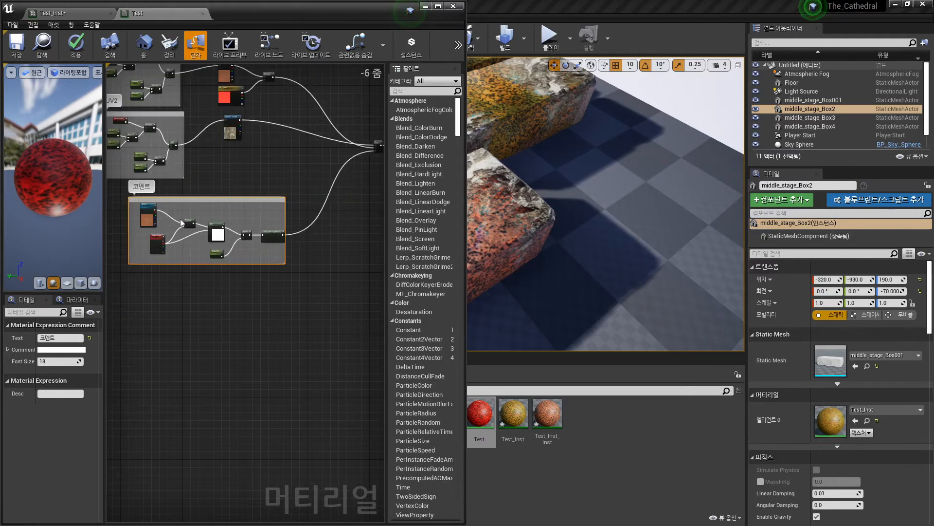
right_click_drag(261, 191, 264, 226)
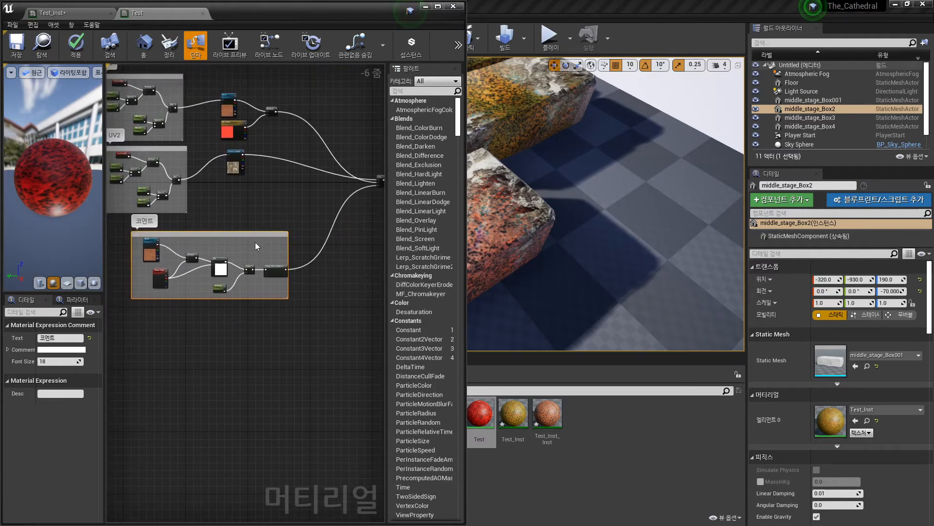
Shift the mask's comment group further beneath the UV2 group, and spread out the DF_01, DF_1_Color and Multiply nodes
left_click_drag(255, 241, 210, 241)
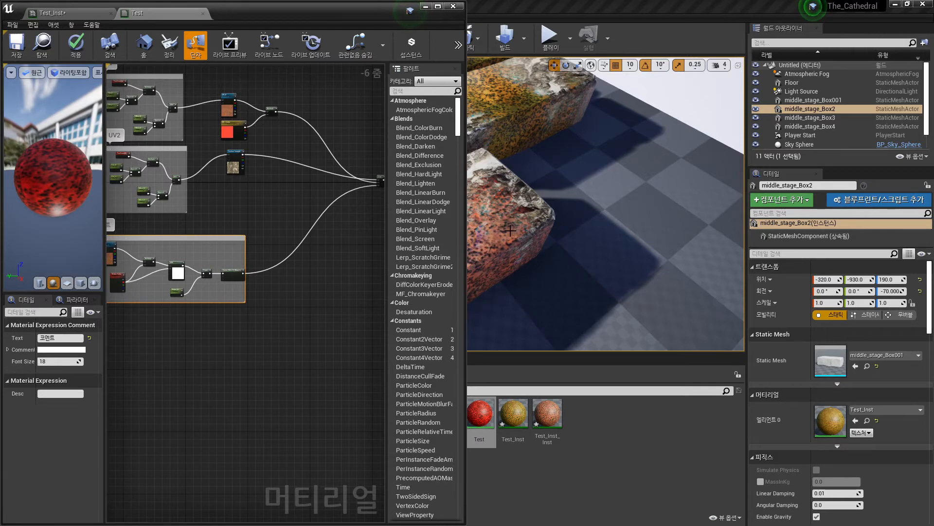
right_click_drag(293, 204, 186, 246)
scroll(263, 194, "up", 3)
left_click(209, 181)
right_click_drag(194, 224, 252, 221)
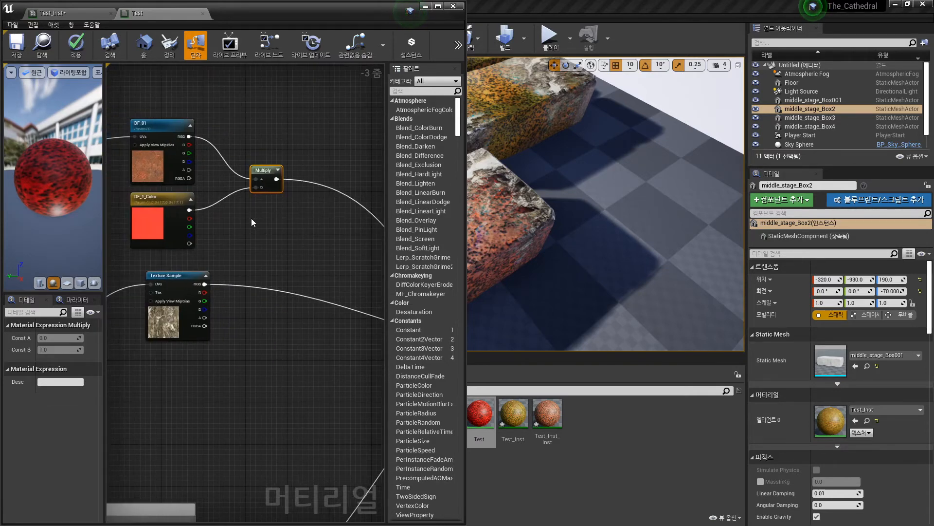
left_click_drag(146, 123, 130, 101)
left_click_drag(164, 196, 154, 191)
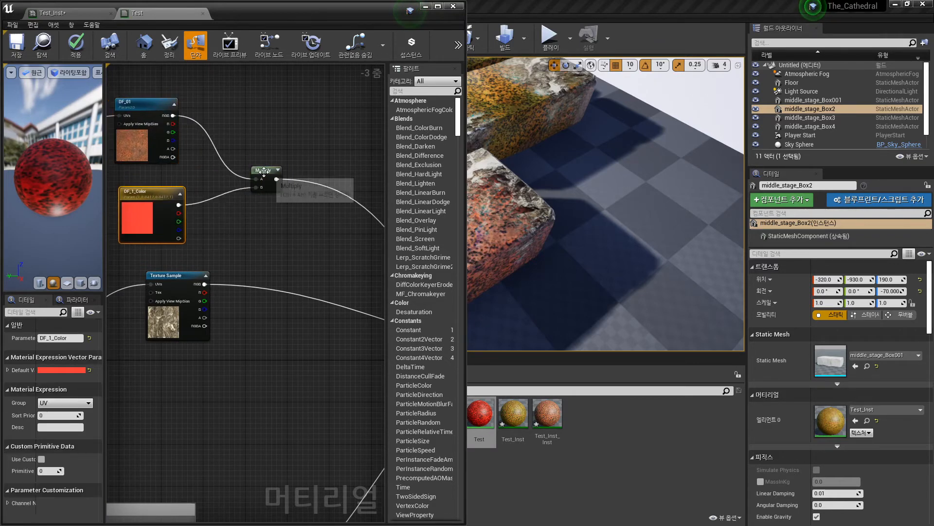
left_click_drag(263, 169, 252, 165)
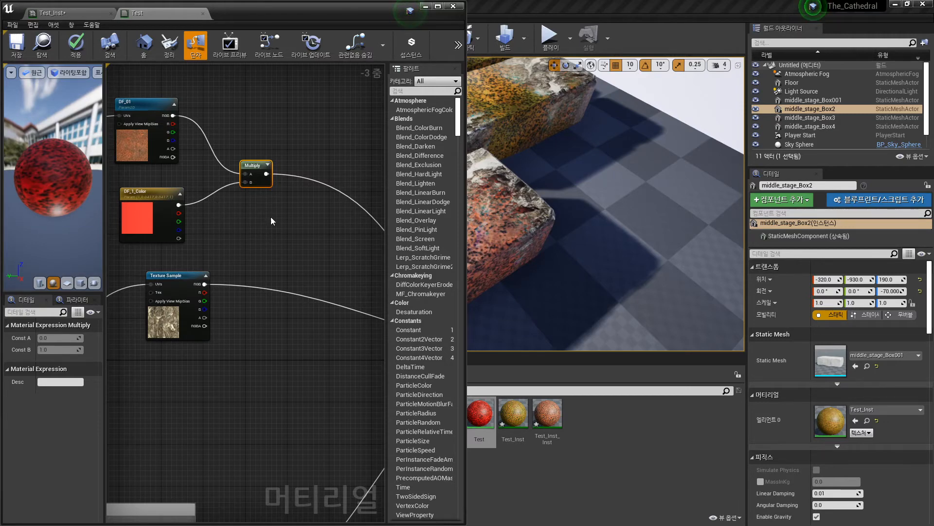
Move the Lerp node closer to the nodes feeding it, leaving free space before the main material node
right_click_drag(275, 231, 210, 212)
scroll(235, 244, "down", 2)
right_click_drag(327, 297, 276, 287)
left_click_drag(333, 284, 225, 232)
Add a second Lerp node after the first one and connect the first Lerp's output to its B input
scroll(167, 239, "up", 3)
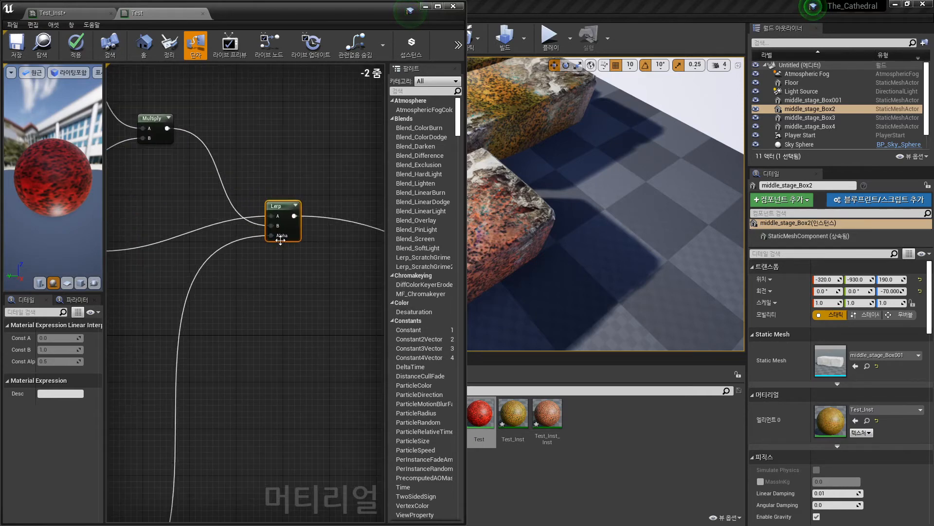
right_click_drag(292, 282, 246, 261)
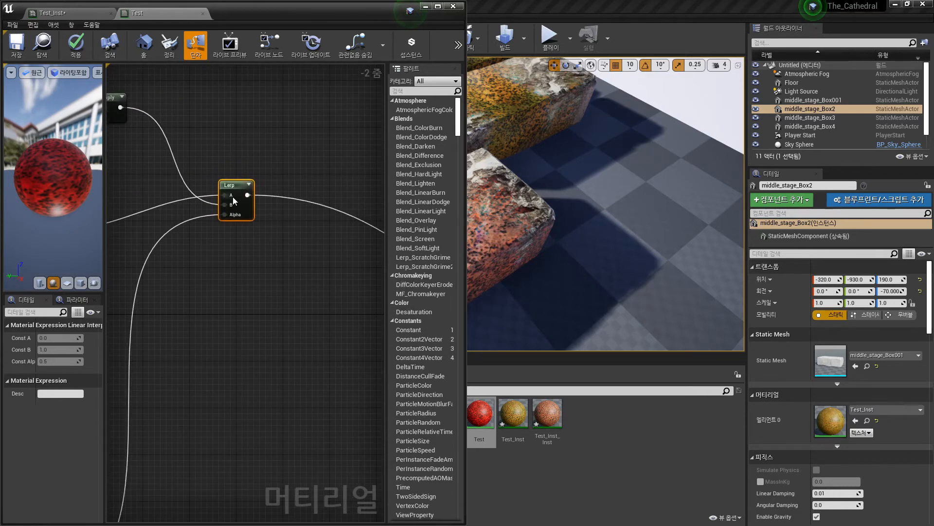
key("l")
left_click(321, 258)
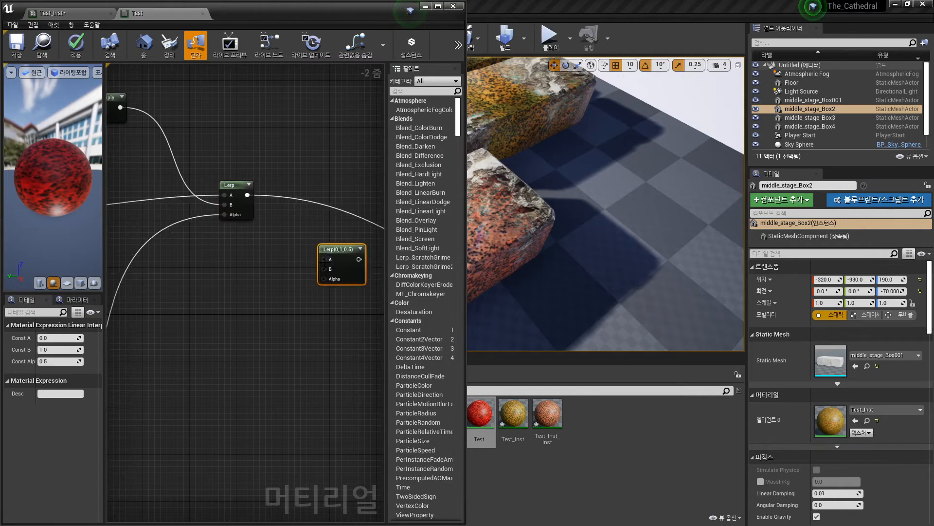
left_click_drag(246, 197, 328, 271)
right_click_drag(314, 312, 338, 293)
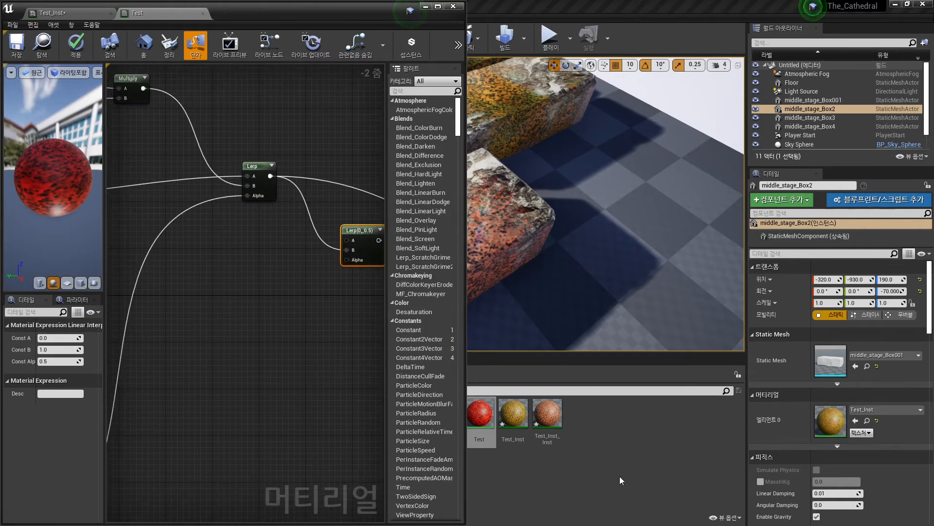
Move the material editor off the asset thumbnails, add Desert_terrain_15 as a Texture Sample, and connect its RGB to the second Lerp's A input
right_click_drag(654, 477, 653, 471)
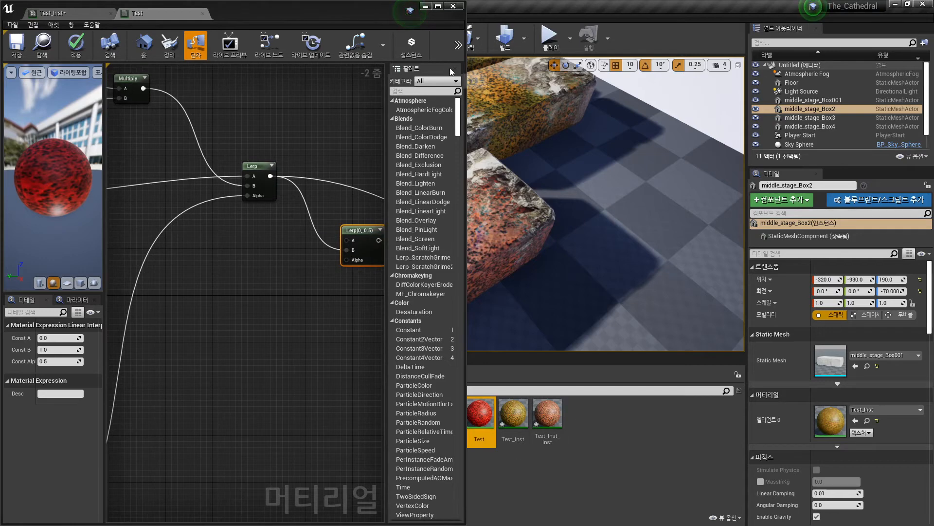
left_click_drag(340, 15, 775, 40)
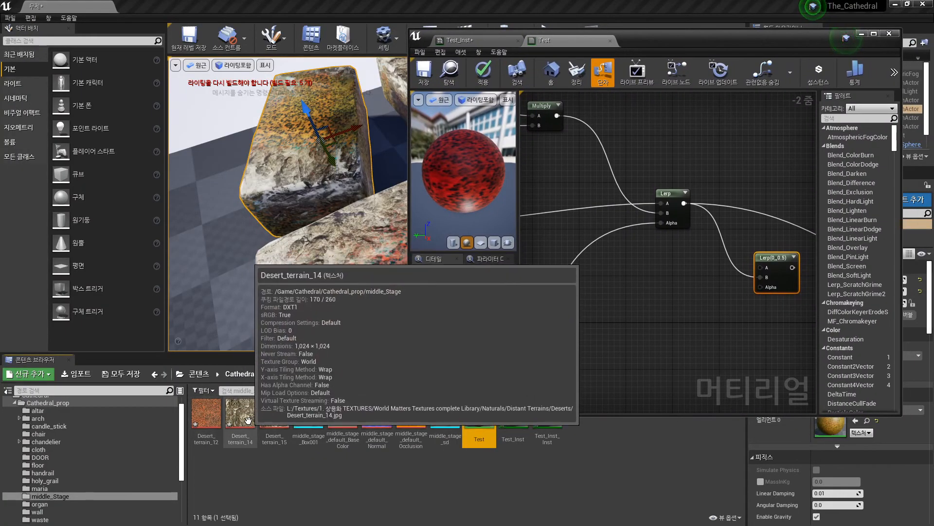
right_click_drag(635, 288, 673, 302)
scroll(615, 315, "down", 2)
left_click_drag(274, 413, 677, 319)
scroll(676, 307, "up", 4)
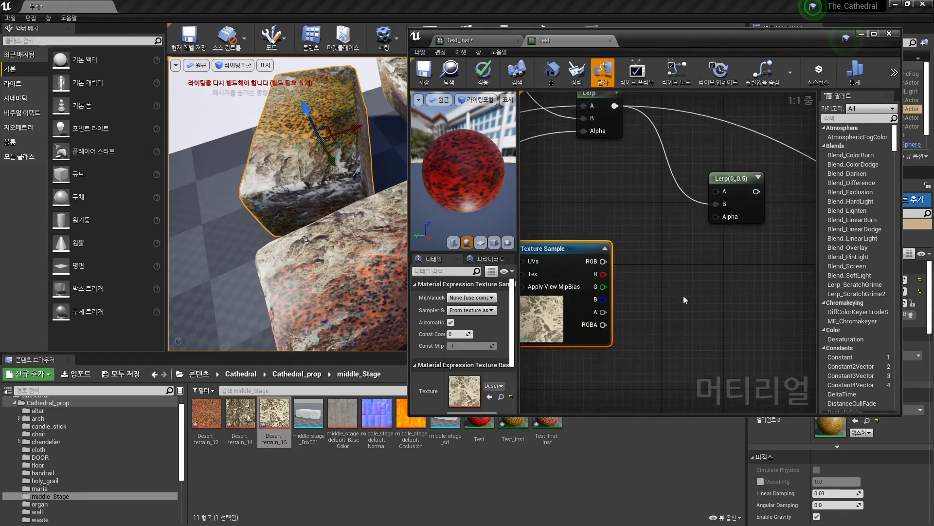
left_click_drag(604, 261, 724, 192)
scroll(720, 243, "down", 6)
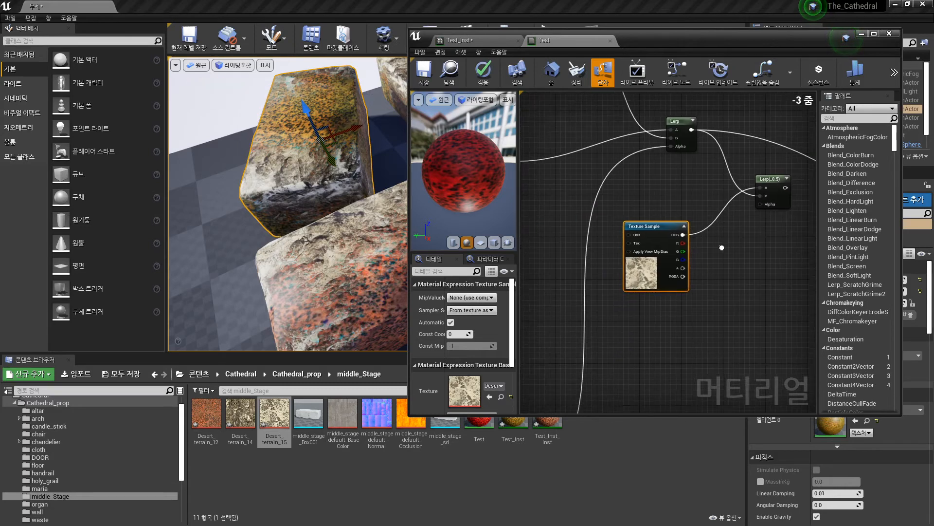
Duplicate the whole mask comment group with its nodes and place the copy directly beneath the original group
right_click_drag(568, 277, 627, 263)
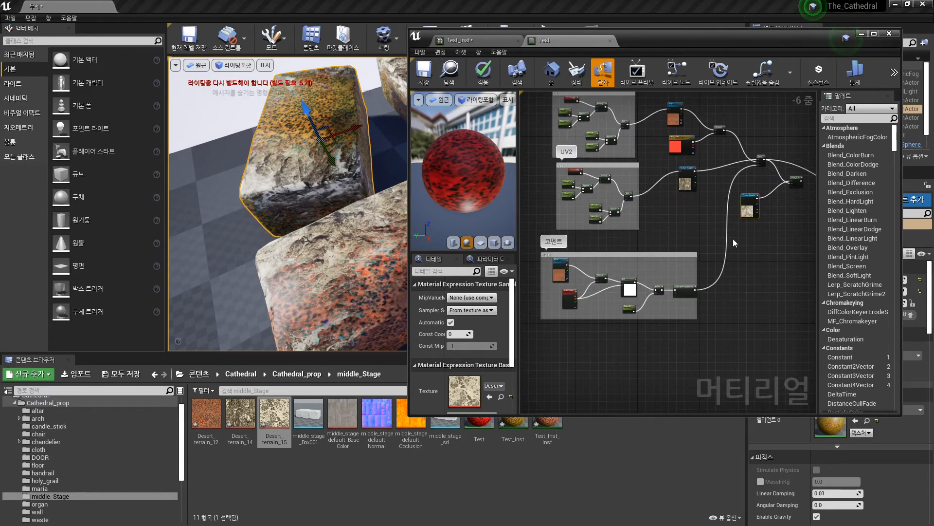
left_click_drag(700, 255, 702, 252)
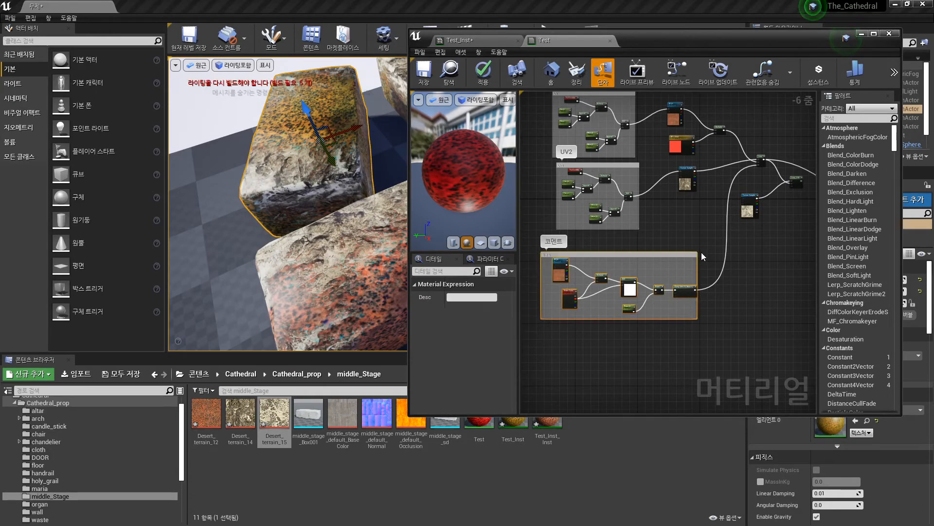
left_click_drag(541, 348, 697, 250)
key("ctrl+w")
left_click_drag(728, 355, 644, 334)
In the duplicated mask group, connect the Vertex Color's green channel to the B inputs of Multiply and Add
scroll(587, 313, "up", 4)
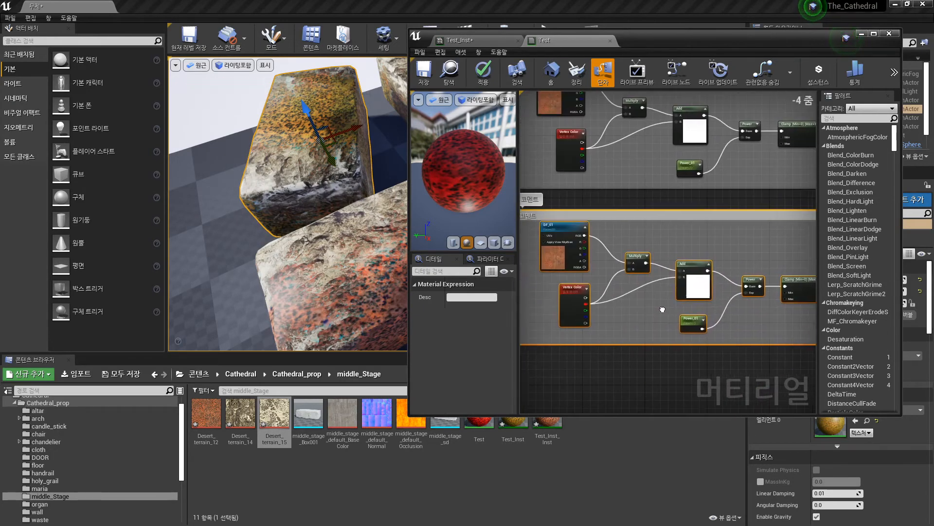
left_click_drag(576, 309, 643, 246)
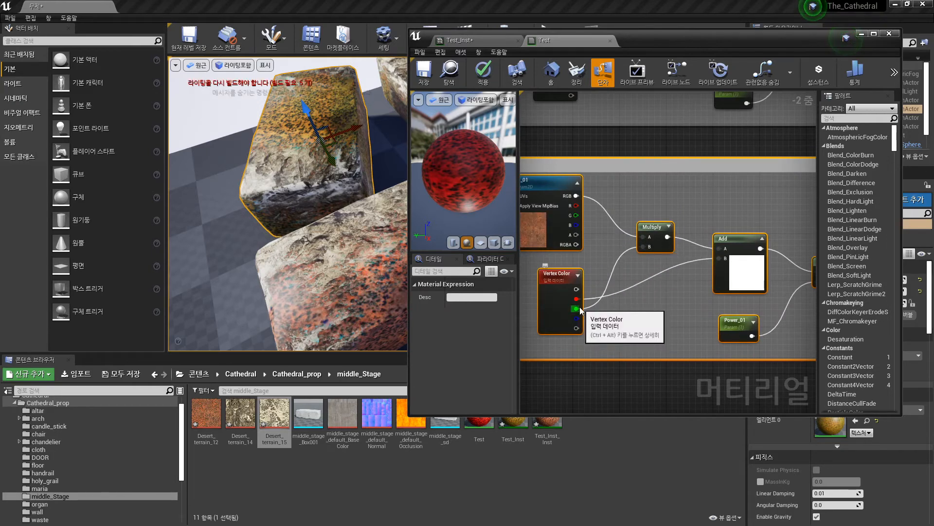
left_click_drag(578, 312, 721, 258)
Connect the duplicated group's Clamp output to the second Lerp's Alpha input, and place that Lerp beside the Desert_terrain_15 texture
scroll(728, 300, "down", 4)
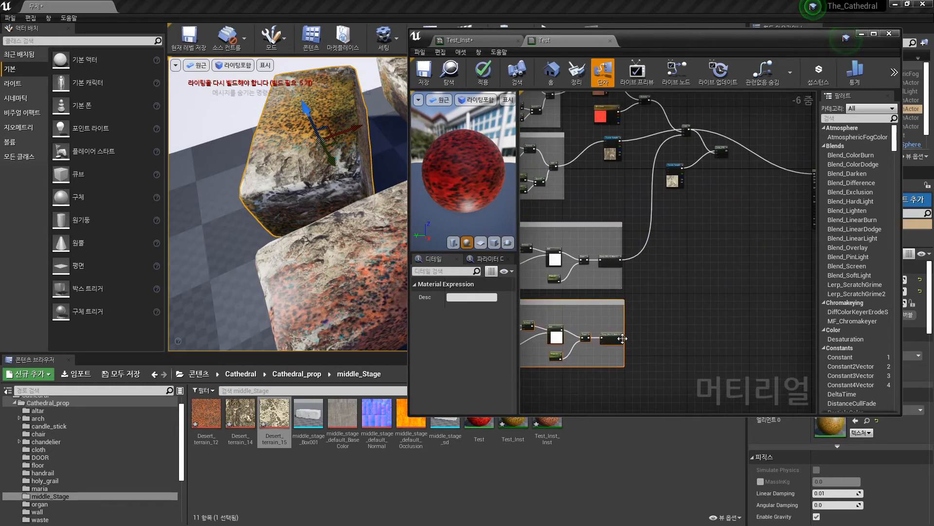
scroll(669, 278, "up", 2)
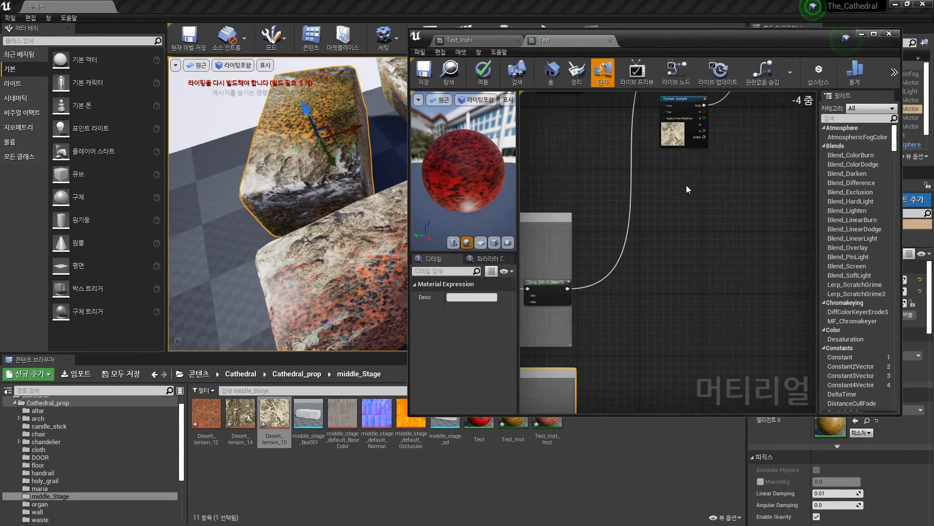
right_click_drag(739, 144, 680, 238)
left_click_drag(707, 158, 623, 386)
right_click_drag(639, 357, 716, 235)
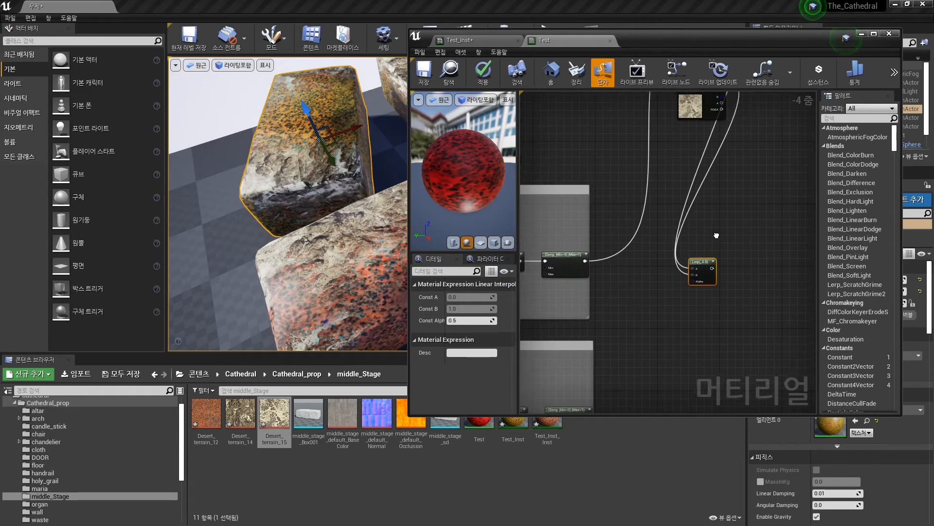
scroll(643, 345, "up", 2)
right_click_drag(621, 374, 694, 259)
left_click_drag(630, 338, 787, 136)
right_click_drag(774, 172, 609, 303)
scroll(609, 302, "down", 4)
right_click_drag(679, 282, 691, 312)
left_click_drag(636, 312, 688, 273)
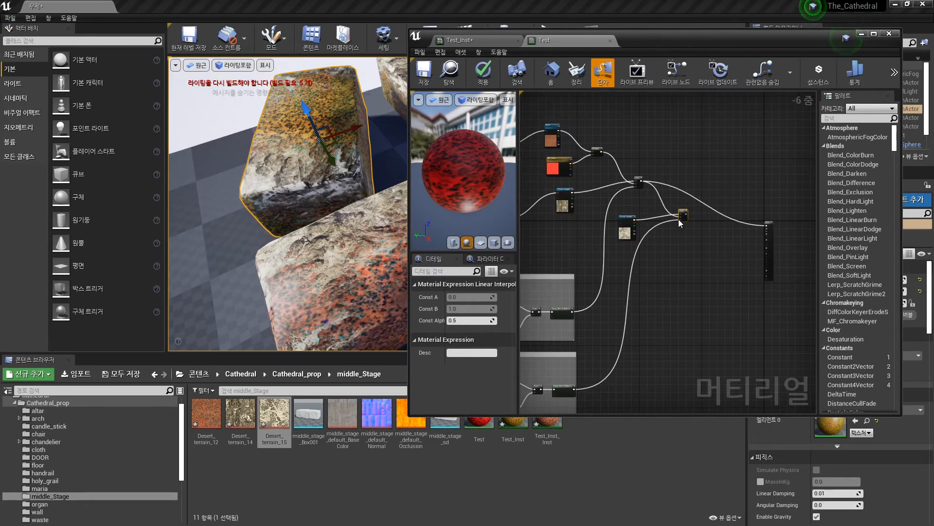
Delete the DF_01 texture node from the duplicated mask group
right_click_drag(549, 357, 671, 292)
scroll(671, 292, "down", 2)
scroll(592, 300, "up", 2)
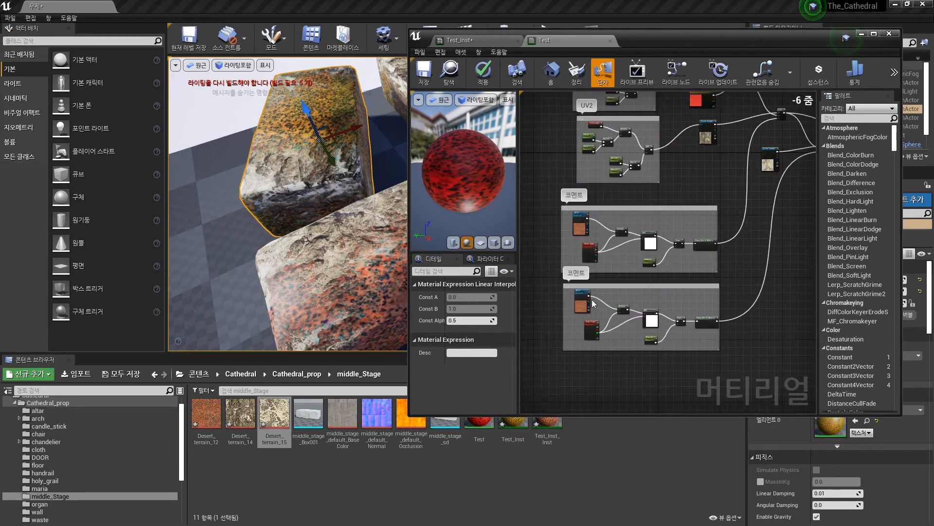
scroll(592, 301, "up", 2)
left_click(586, 303)
key("Delete")
Place a copy of the Desert_terrain_15 Texture Sample in the duplicated mask group and connect its RGB to Multiply's A input
right_click_drag(666, 244, 606, 248)
scroll(663, 327, "down", 4)
scroll(606, 248, "up", 2)
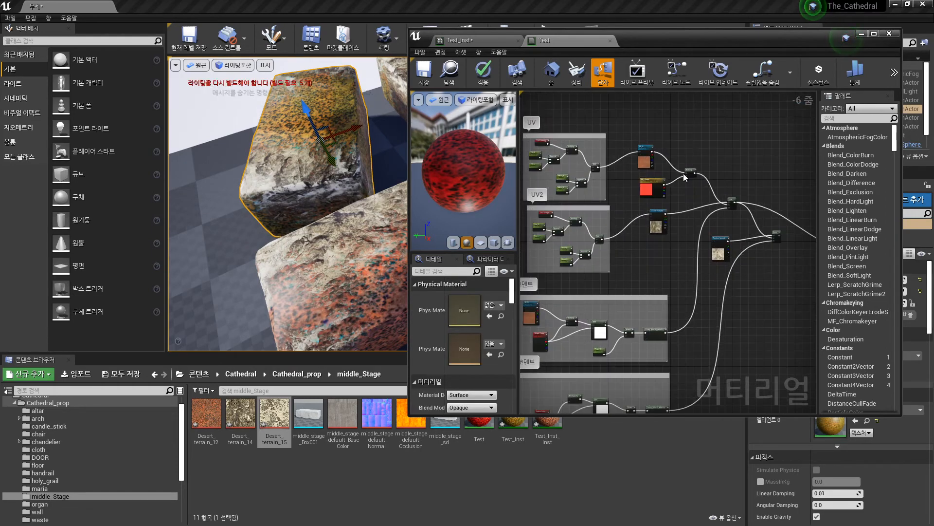
left_click(657, 214)
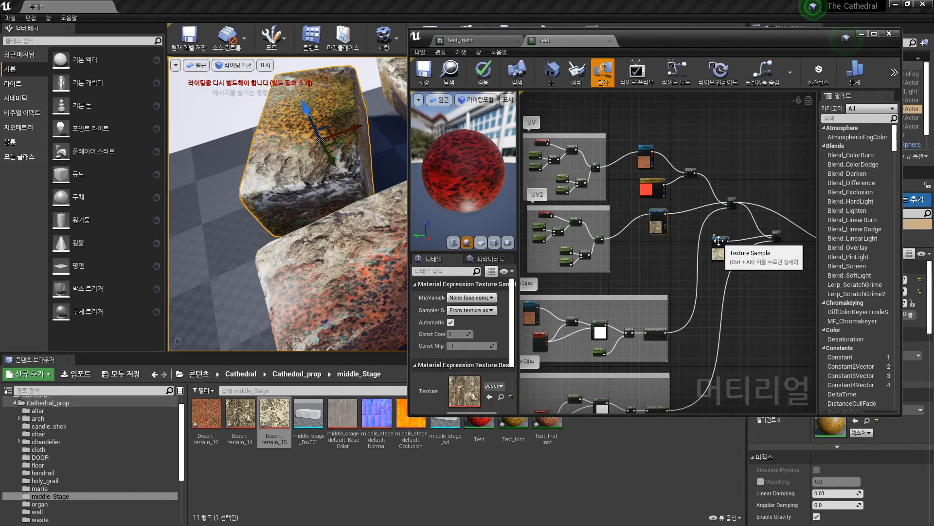
right_click_drag(640, 297, 718, 213)
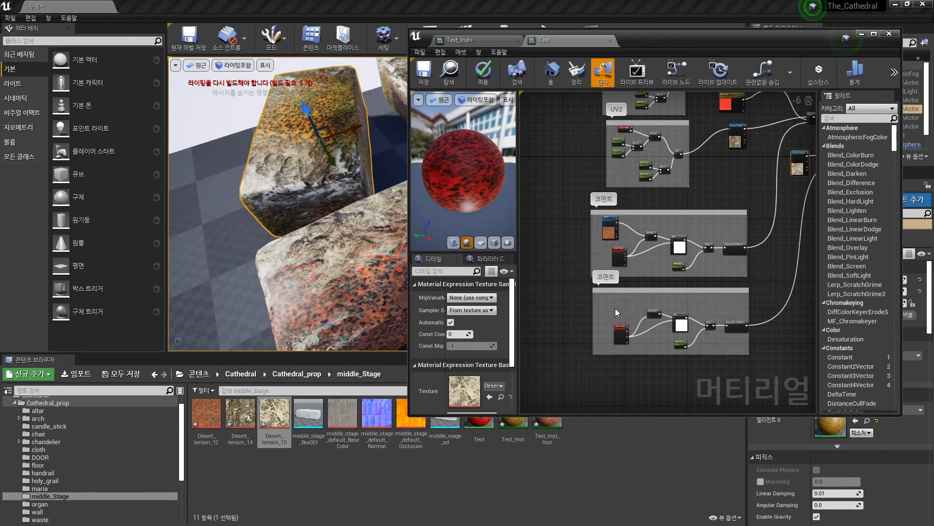
scroll(619, 305, "up", 5)
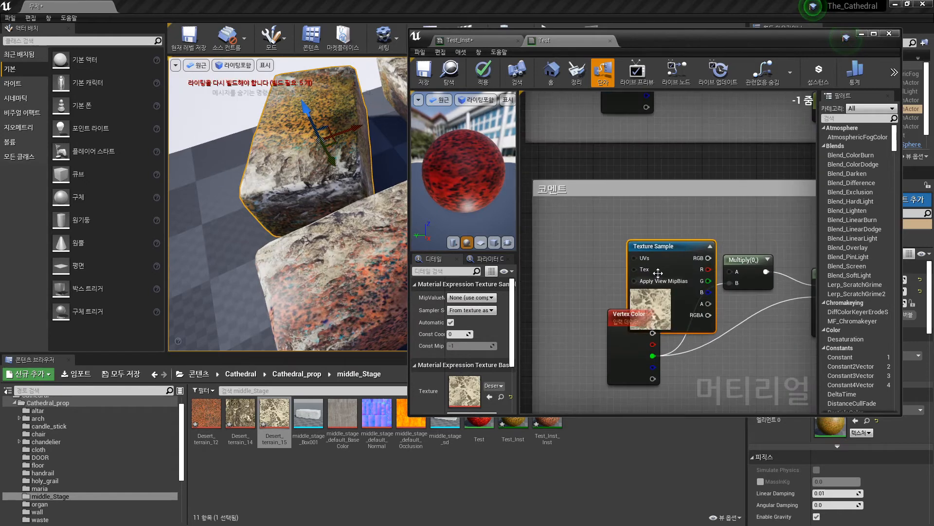
left_click_drag(665, 249, 618, 215)
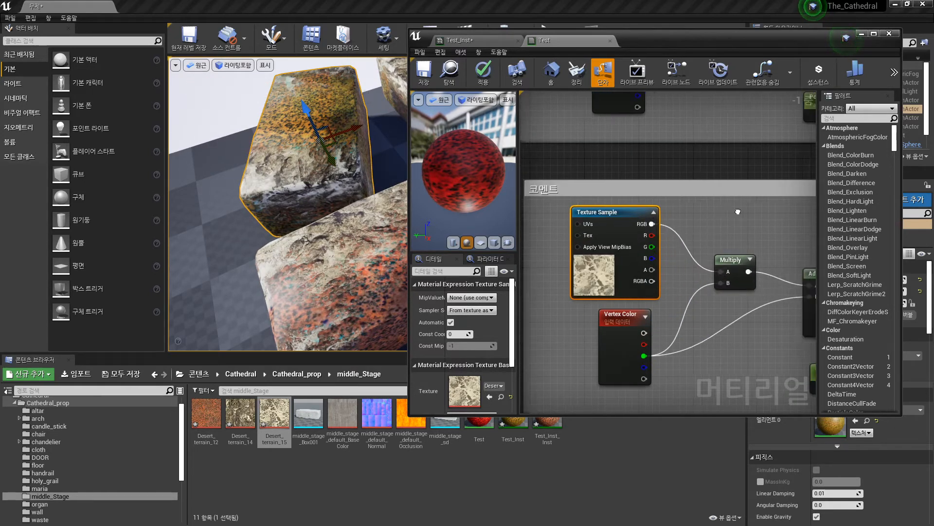
scroll(747, 211, "down", 4)
right_click_drag(733, 245, 701, 266)
scroll(695, 243, "up", 4)
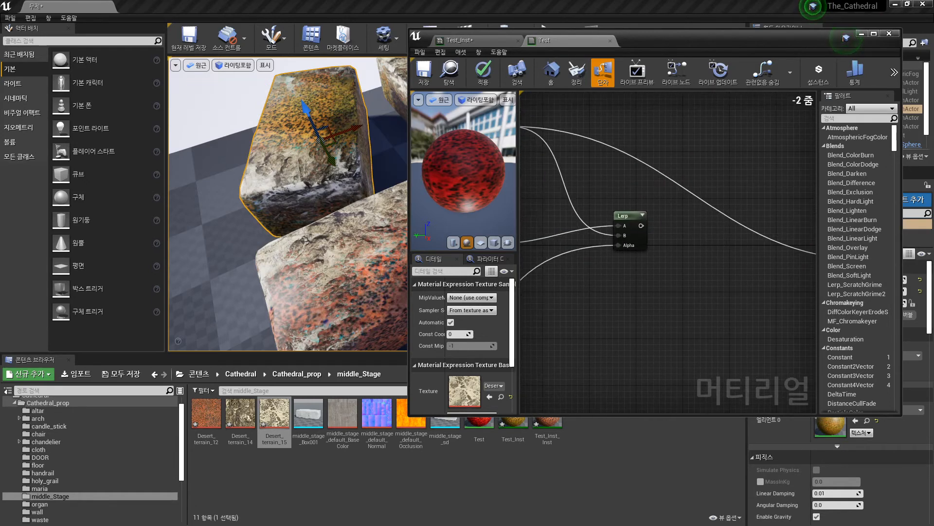
scroll(598, 277, "down", 5)
right_click_drag(631, 285, 691, 275)
right_click_drag(606, 304, 694, 265)
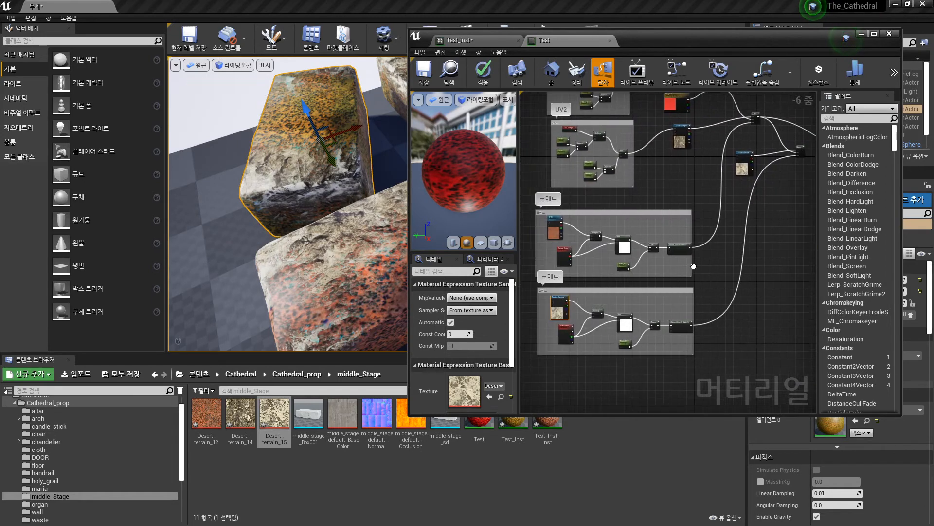
Insert a OneMinus node between the duplicated group's Texture Sample and Multiply, fed from the texture's red channel
right_click_drag(562, 312, 631, 293)
scroll(644, 280, "up", 3)
scroll(646, 283, "up", 2)
left_click_drag(633, 276, 629, 308)
type("one")
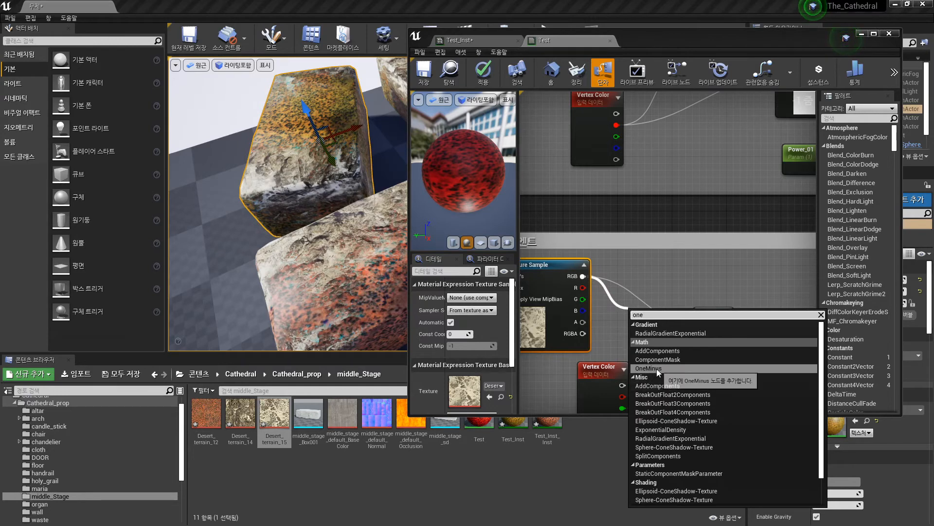
left_click(655, 368)
left_click_drag(650, 325, 638, 286)
left_click(653, 313)
right_click_drag(755, 283, 794, 252)
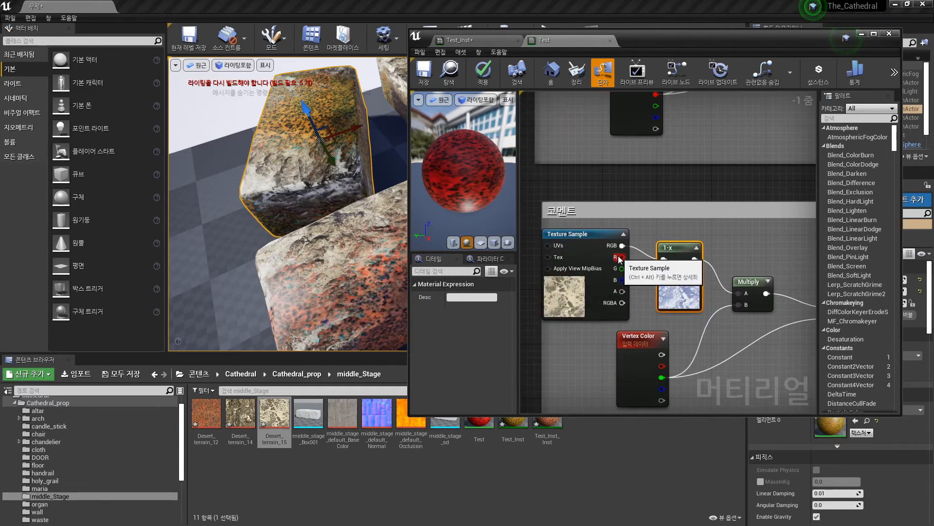
left_click_drag(620, 259, 664, 260)
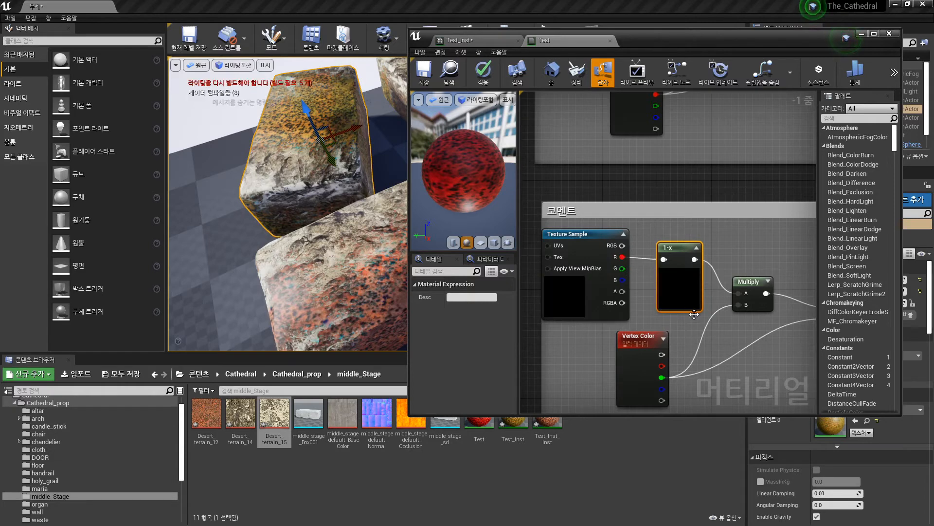
Connect the second Lerp's output to the main material node's Base Color and apply the material changes
scroll(678, 304, "down", 4)
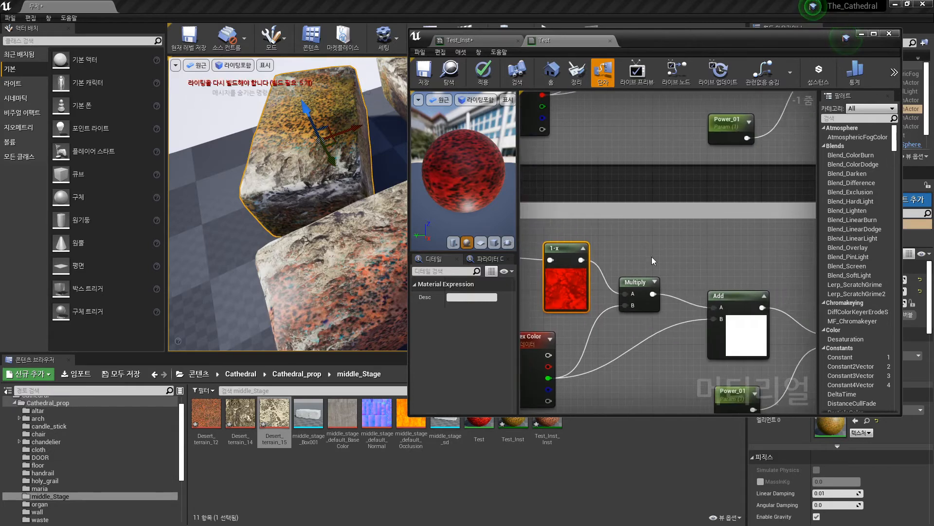
right_click_drag(758, 251, 692, 276)
scroll(668, 257, "up", 2)
right_click(668, 285)
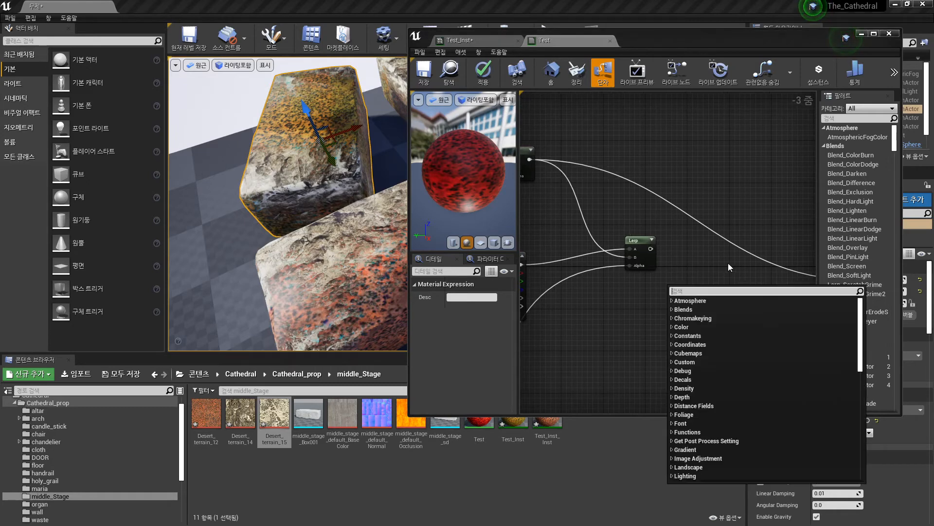
right_click_drag(728, 268, 624, 239)
left_click_drag(543, 220, 764, 252)
scroll(662, 262, "down", 4)
right_click_drag(661, 279, 697, 217)
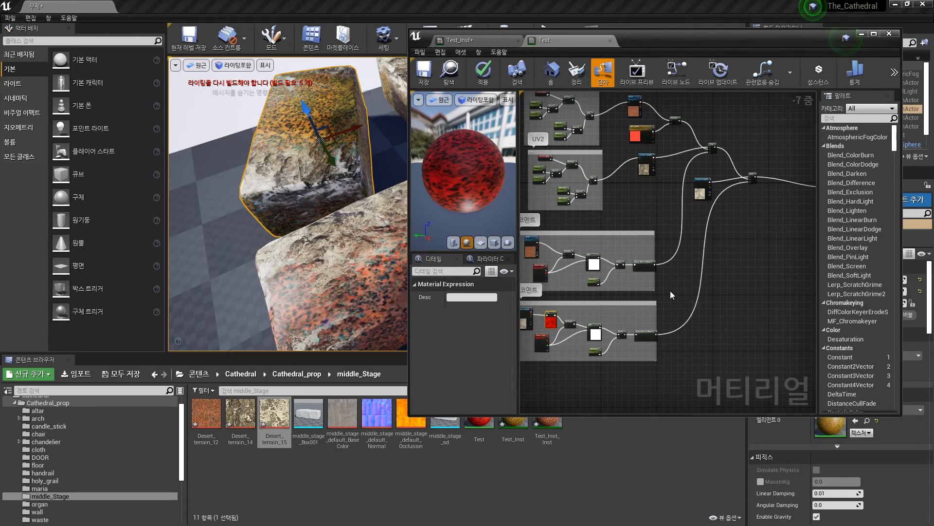
left_click(482, 72)
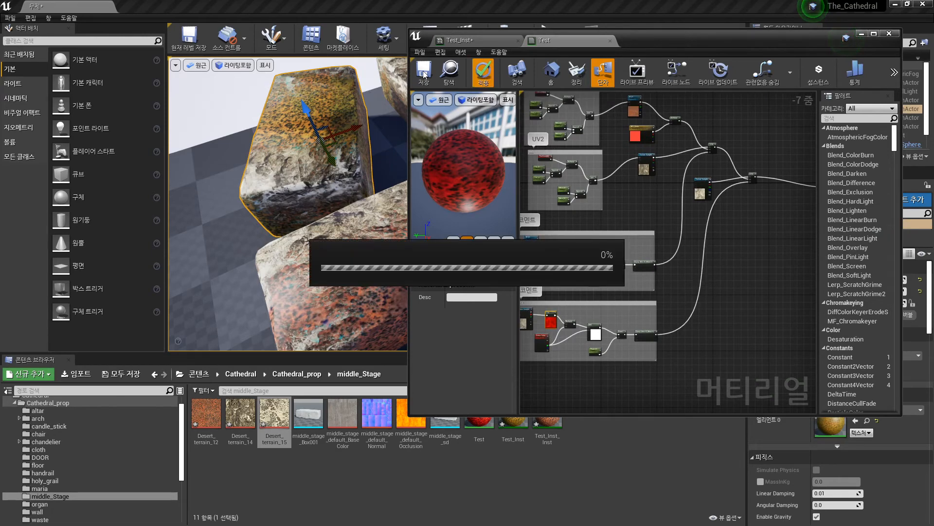
Save the Test material and review the Test_Inst parameters before returning to the Test graph
left_click(425, 73)
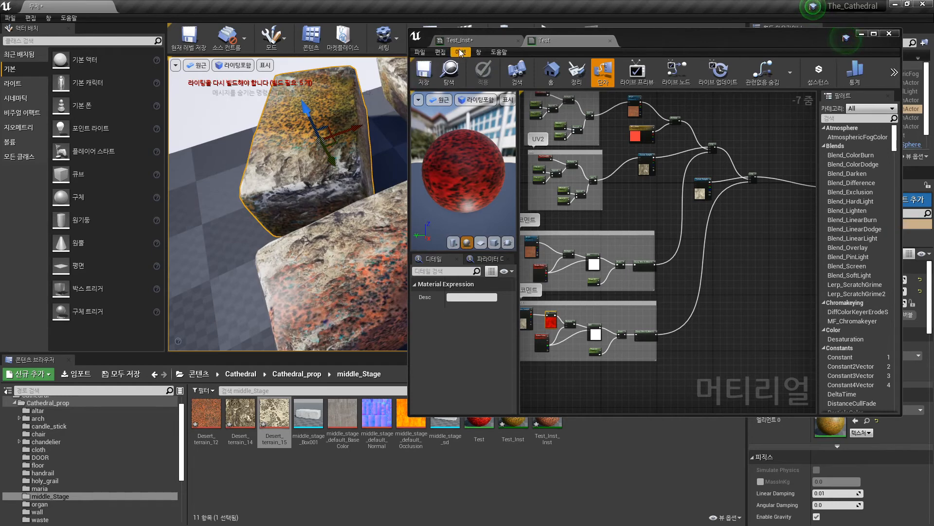
left_click(485, 43)
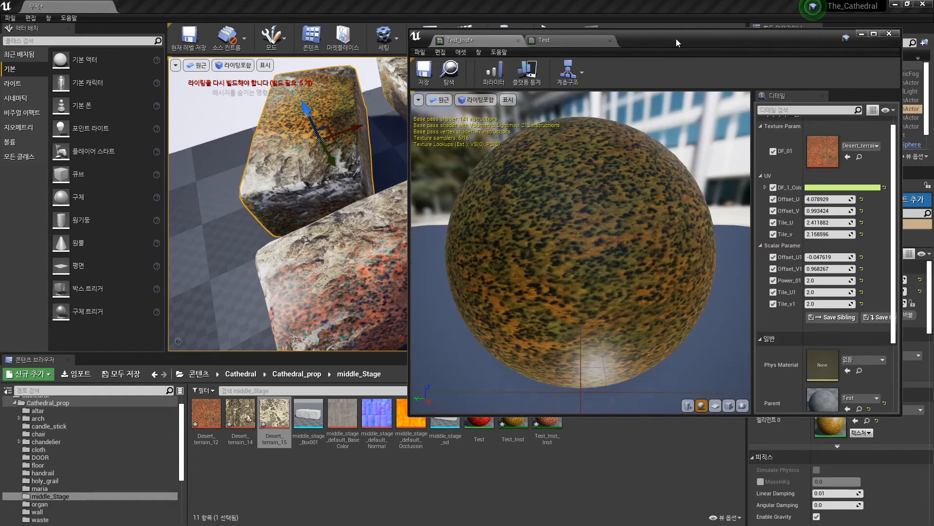
left_click_drag(676, 39, 684, 47)
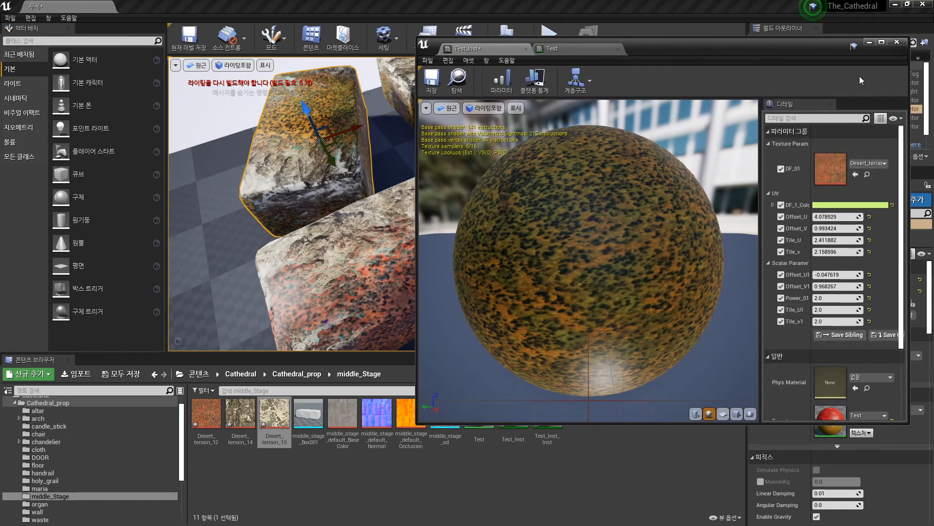
left_click_drag(778, 47, 717, 48)
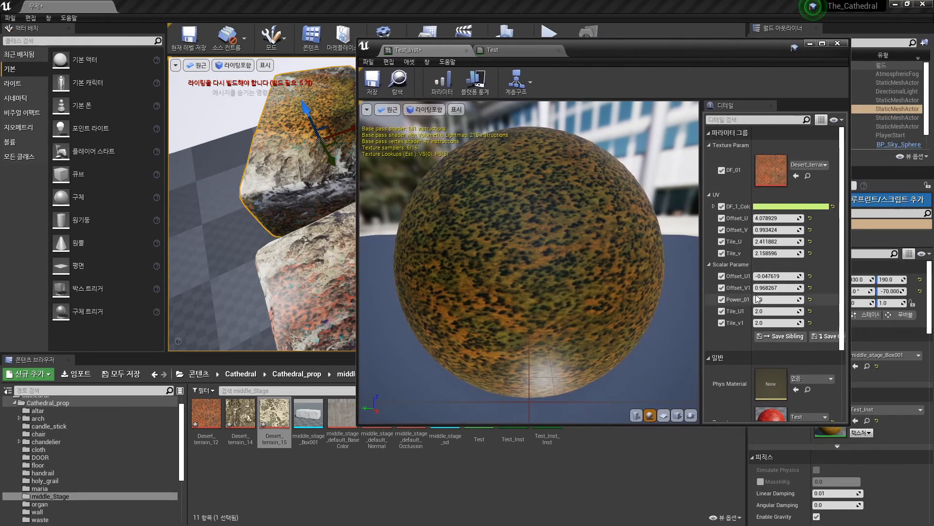
left_click_drag(695, 56, 748, 103)
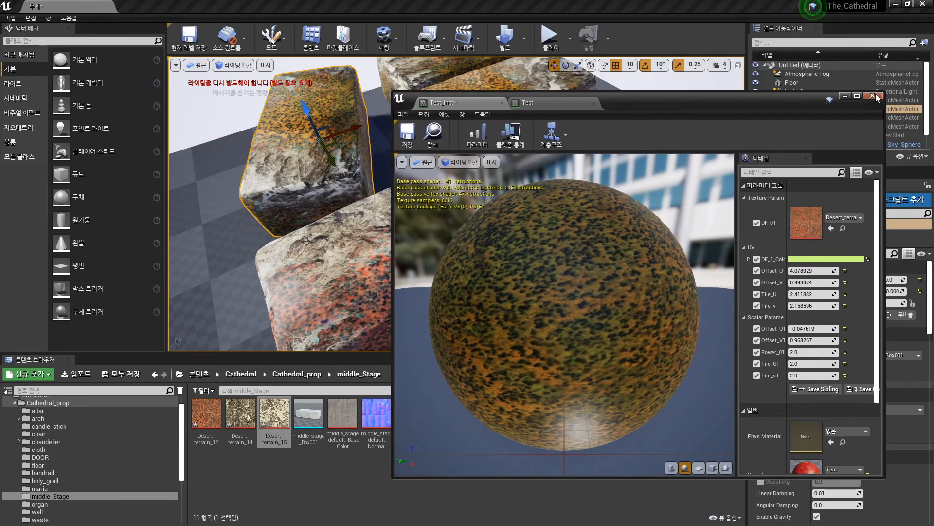
left_click(536, 102)
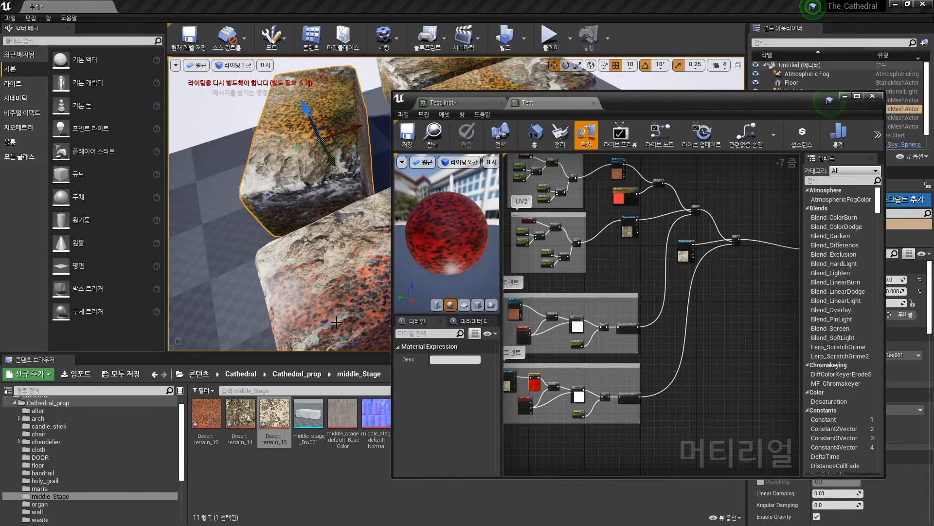
Select and frame middle_stage_Box001, start Mesh Paint mode, and limit color painting to the Green channel
left_click(342, 240)
left_click_drag(840, 96, 427, 373)
key("f")
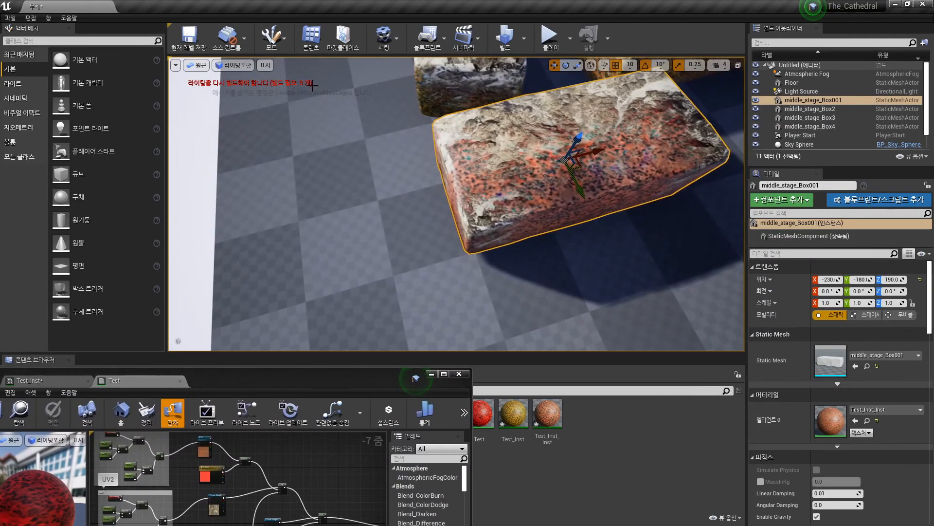
left_click(271, 37)
left_click(280, 112)
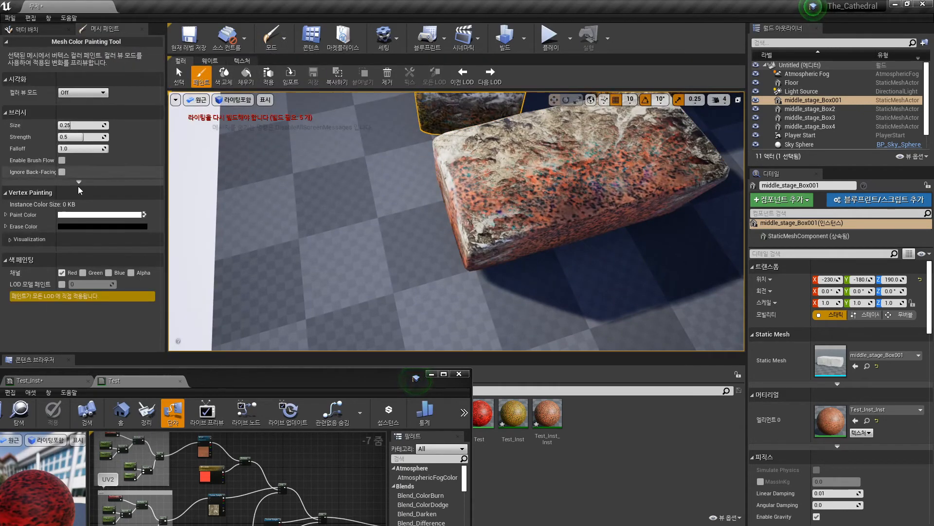
left_click(62, 272)
left_click(83, 273)
Test green-channel strokes along the top and near edge of middle_stage_Box001, including an erasing stroke
mouse_move(341, 219)
right_mouse_down()
mouse_move(418, 212)
mouse_move(521, 268)
right_mouse_up()
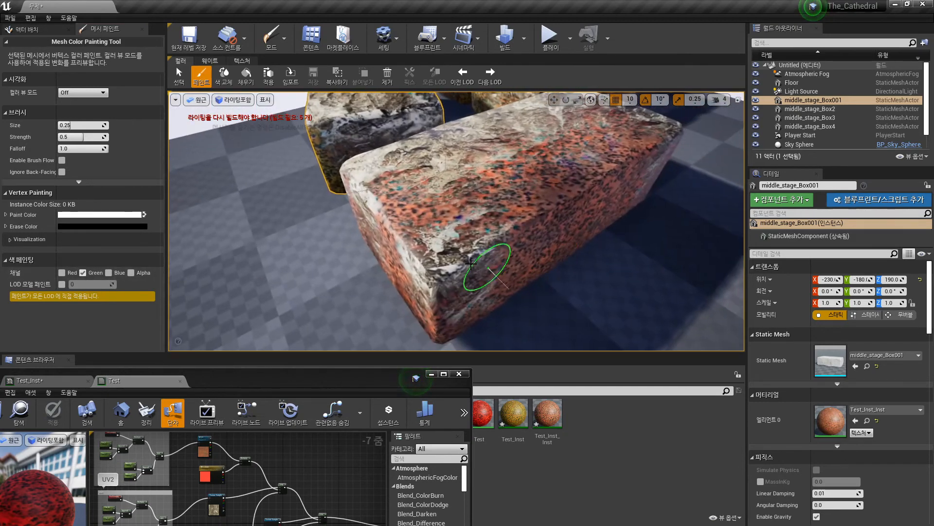
mouse_move(507, 230)
left_mouse_down()
mouse_move(504, 214)
mouse_move(560, 180)
mouse_move(631, 162)
mouse_move(646, 142)
left_mouse_up()
mouse_move(549, 201)
left_mouse_down("shift")
mouse_move(467, 248)
mouse_move(637, 141)
mouse_move(566, 187)
left_mouse_up("shift")
Switch painting to the Red channel only and rework the box's near top corner between red speckle and stone
left_click(83, 272)
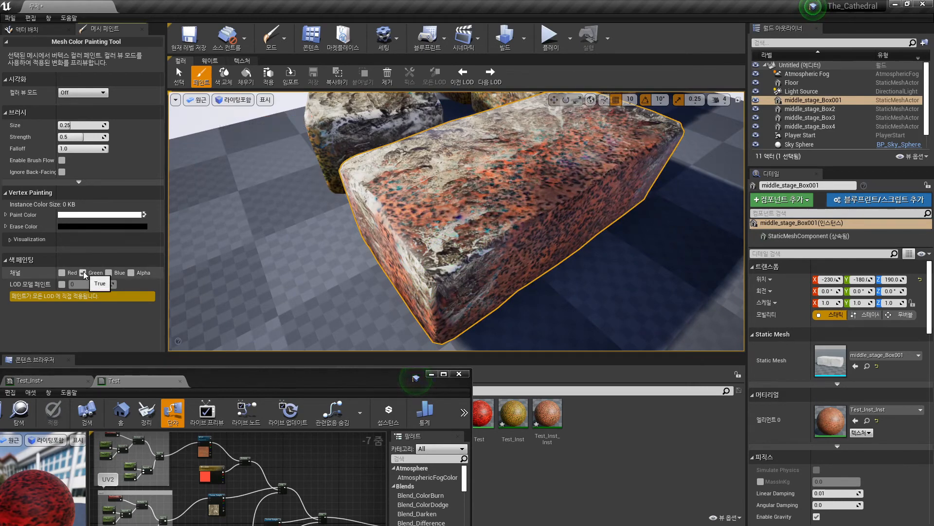
left_click(62, 272)
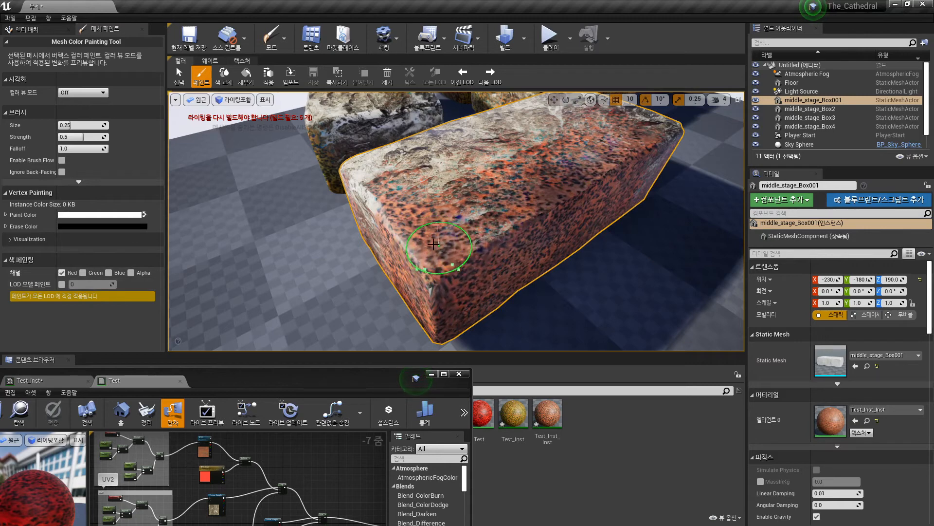
left_click_drag(416, 257, 439, 270)
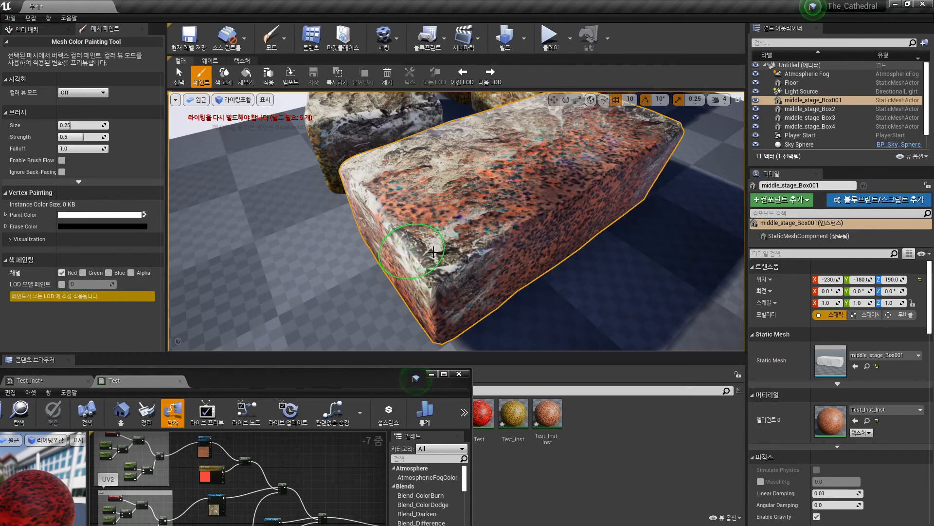
Switch painting to the Green channel only and paint the third texture onto the box's near corner
left_click(62, 272)
left_click(83, 273)
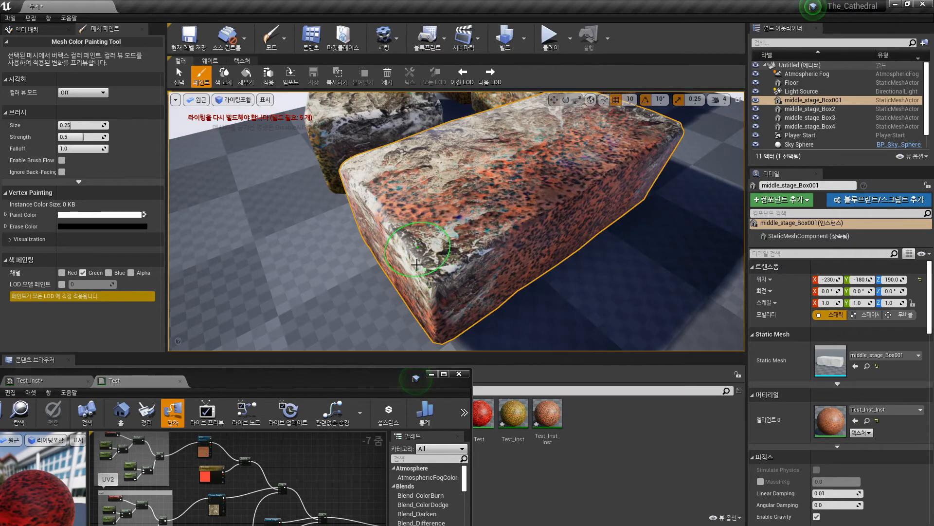
mouse_move(463, 279)
left_mouse_down()
mouse_move(438, 267)
mouse_move(428, 292)
mouse_move(456, 287)
left_mouse_up()
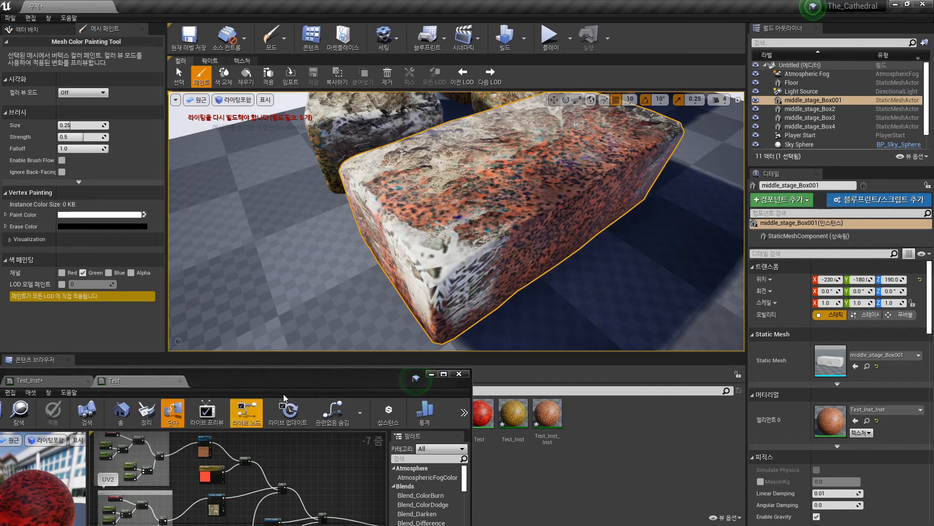
Duplicate the DF_1_Color and Multiply nodes in the Test graph and wire the third Texture Sample's RGB through the copied Multiply into the second Lerp's B
left_click_drag(279, 384, 502, 83)
scroll(479, 257, "up", 3)
left_click_drag(435, 190, 392, 188)
right_click_drag(439, 203, 489, 351)
left_click(410, 209)
left_click(343, 219, "ctrl")
right_click_drag(512, 397, 507, 326)
key("ctrl+x")
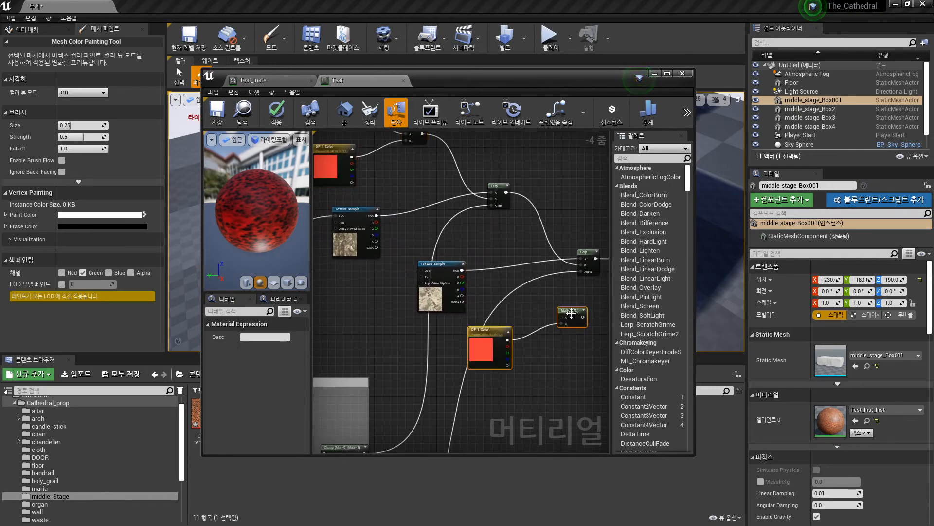
key("ctrl+v")
left_click_drag(462, 271, 581, 265)
Rename the copied color parameter DF_1_Color2 and save the Test material
left_click(445, 337)
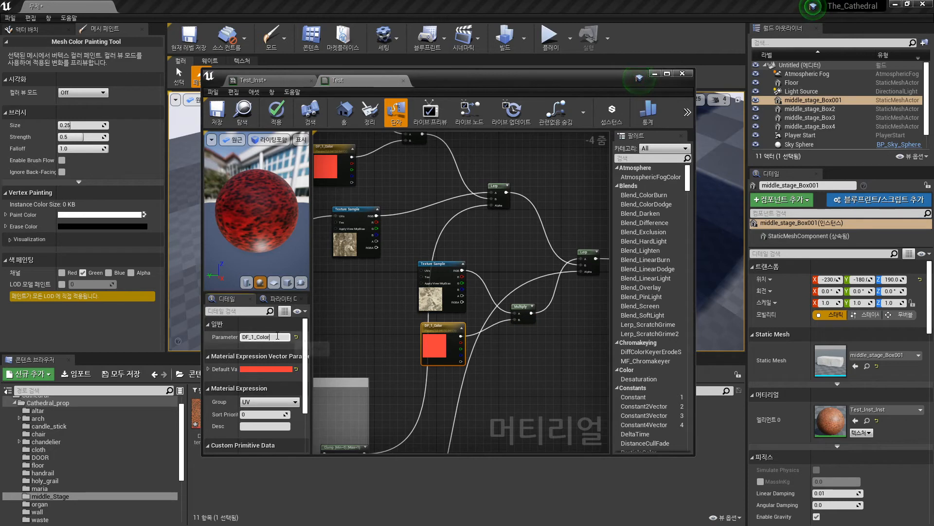
right_click_drag(498, 369, 508, 349)
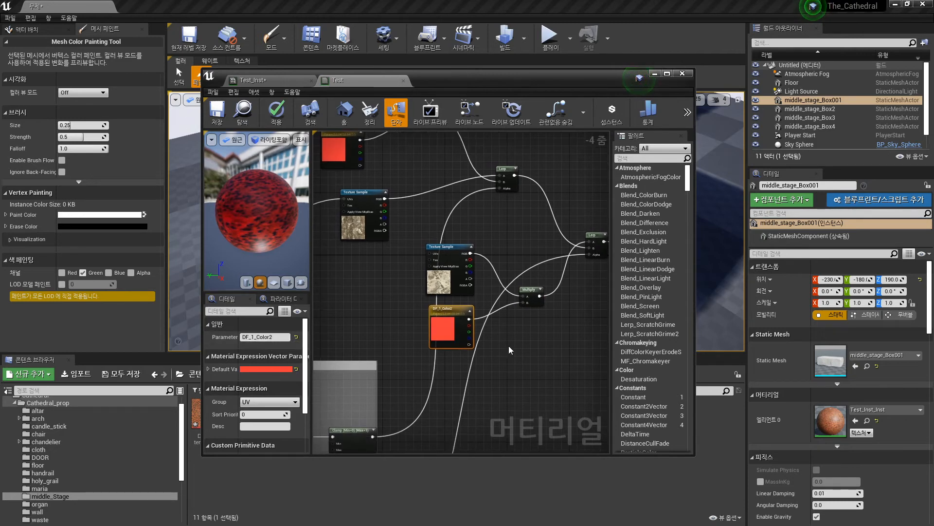
left_click(509, 348)
left_click(216, 114)
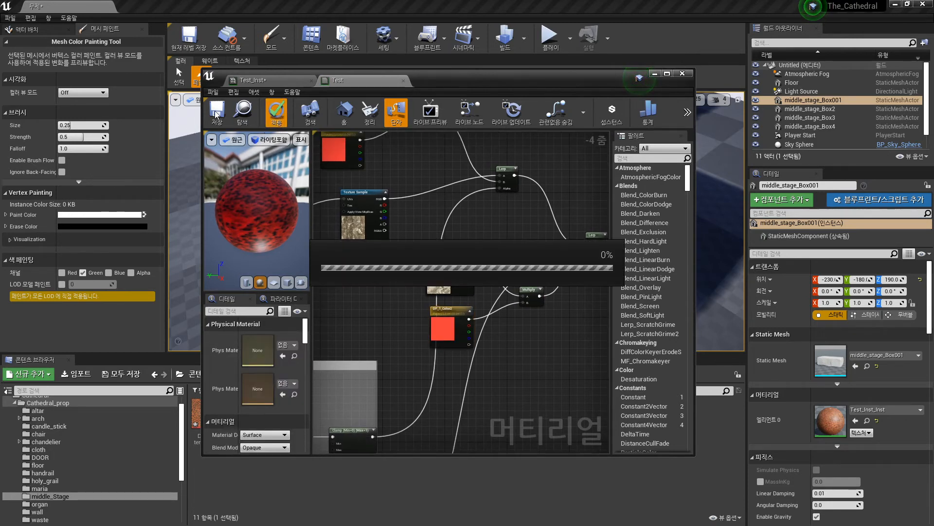
Override the second color parameter in Test_Inst with blue, R 0.0, G 0.296648, B 1.0
left_click(274, 81)
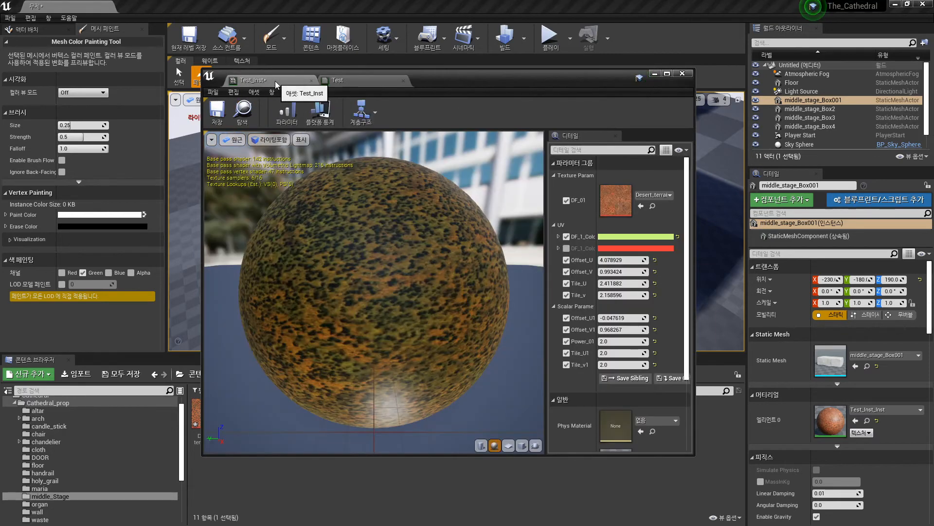
left_click(637, 249)
left_click_drag(717, 338, 642, 279)
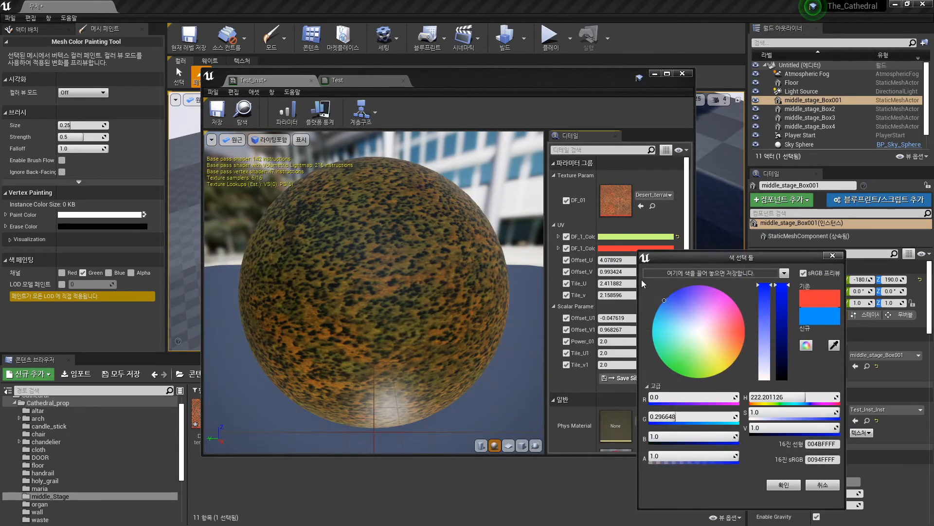
left_click(783, 485)
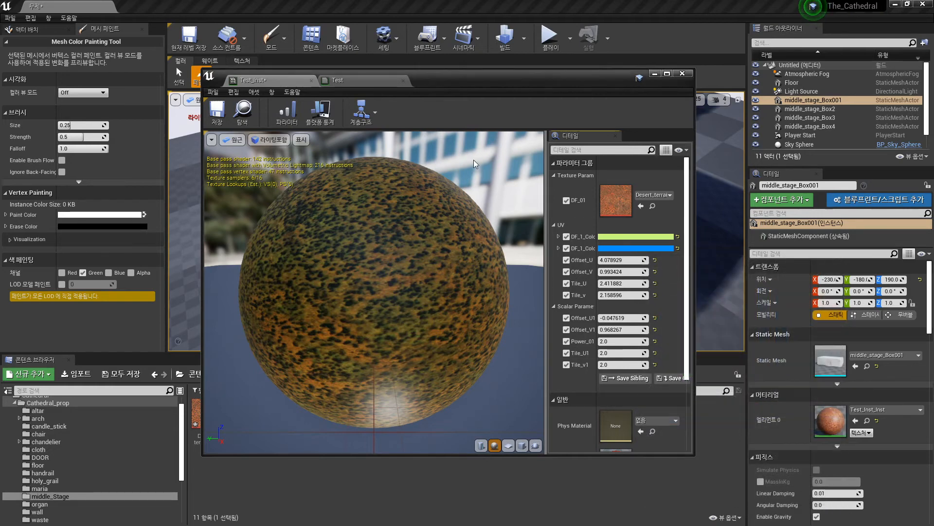
Paint the blue-tinted third texture over the near end and top of middle_stage_Box001 on the green channel
mouse_move(451, 77)
left_mouse_down()
mouse_move(540, 245)
mouse_move(678, 332)
left_mouse_up()
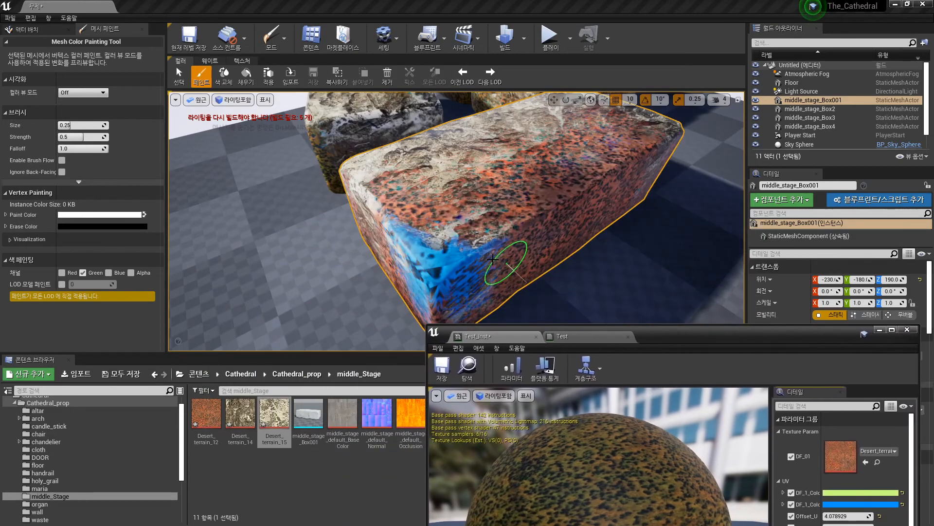
right_click_drag(506, 267, 507, 284)
mouse_move(564, 171)
left_mouse_down()
mouse_move(469, 217)
mouse_move(563, 157)
mouse_move(453, 175)
mouse_move(385, 139)
left_mouse_up()
scroll(451, 210, "down", 5)
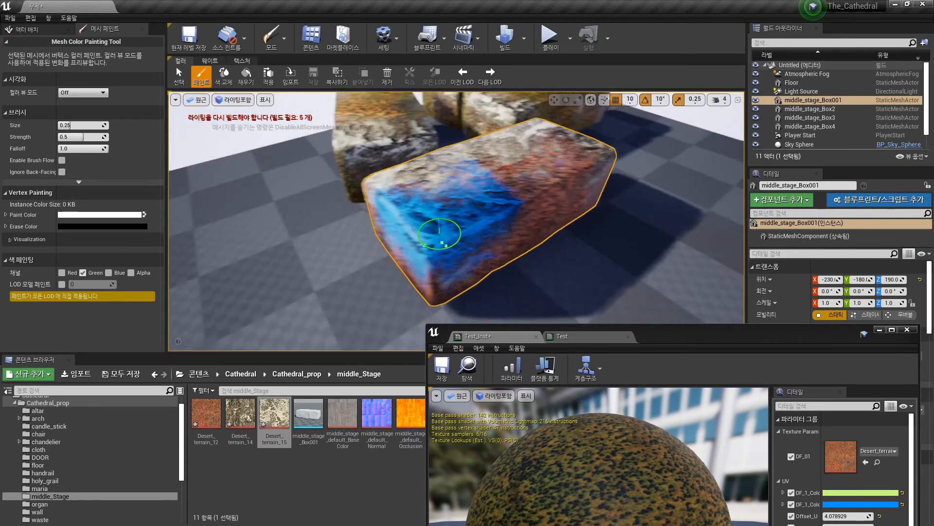
right_click_drag(444, 236, 462, 224)
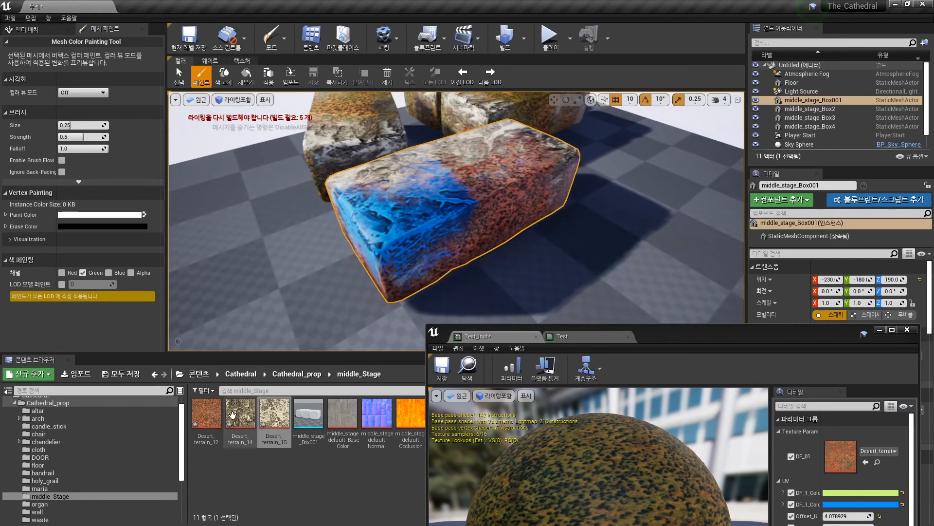
Erase the green-channel paint from the box's top, keeping blue only around the near end, after briefly toggling the Red channel
left_click(83, 272)
left_click(62, 272)
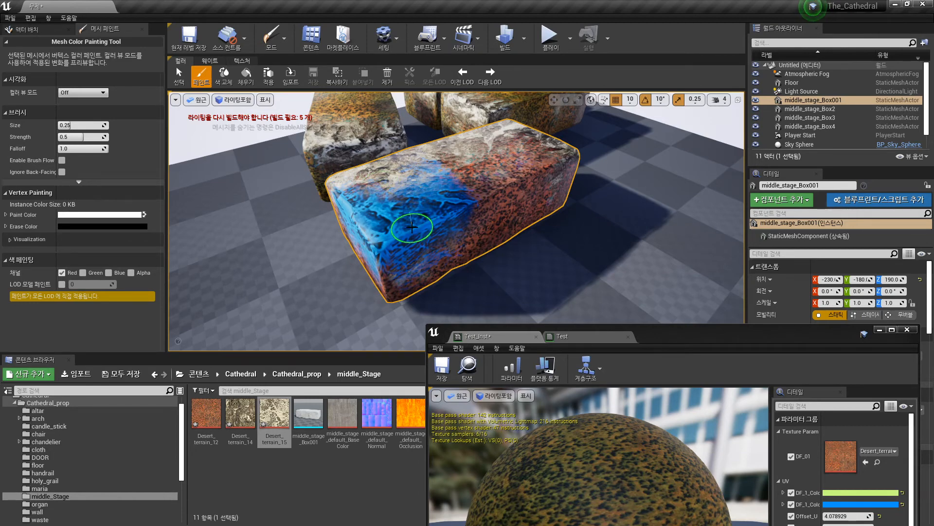
left_click(61, 273)
left_click(82, 272)
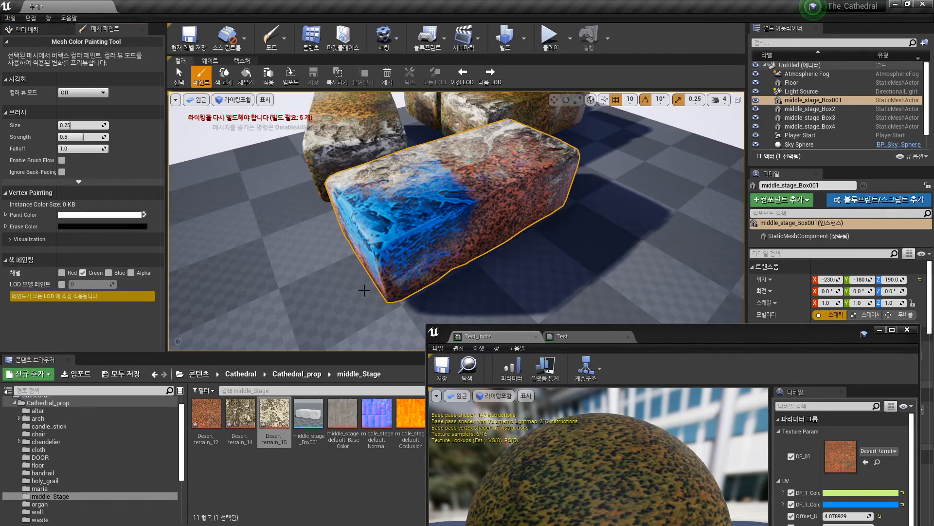
mouse_move(454, 201)
left_mouse_down()
mouse_move(445, 218)
mouse_move(468, 209)
left_mouse_up()
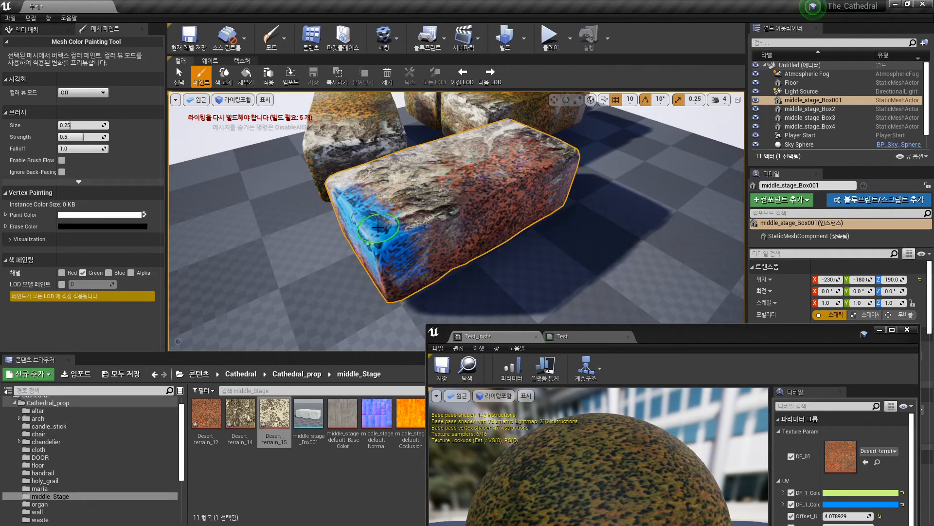
left_click_drag(377, 227, 389, 215)
Switch painting to the Red channel only and paint red speckle back along the box's top edge
left_click(84, 273)
left_click(62, 273)
left_click_drag(398, 227, 437, 195)
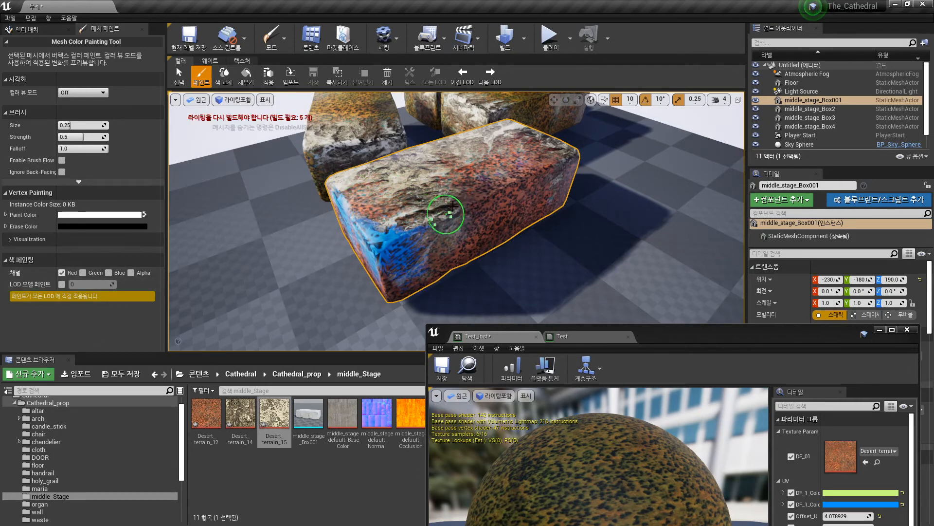
mouse_move(378, 188)
left_mouse_down()
mouse_move(429, 214)
mouse_move(464, 194)
left_mouse_up()
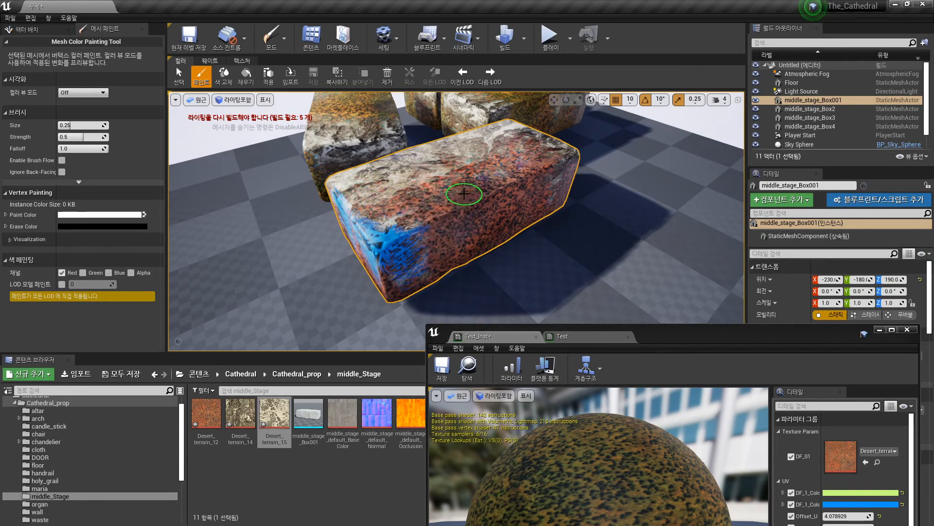
key("a")
right_click_drag(394, 241, 397, 242)
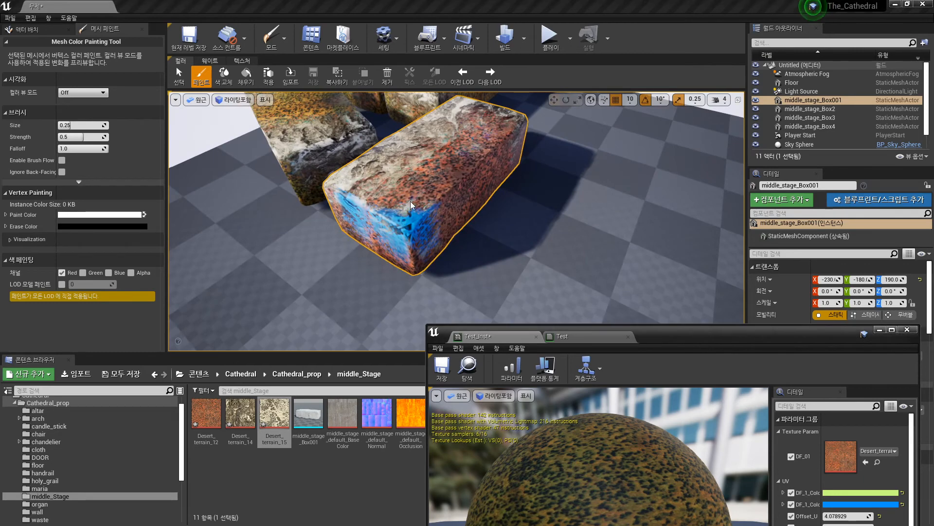
Open the Test material graph in a maximized editor window and bring all node groups into view
left_click_drag(699, 341, 530, 112)
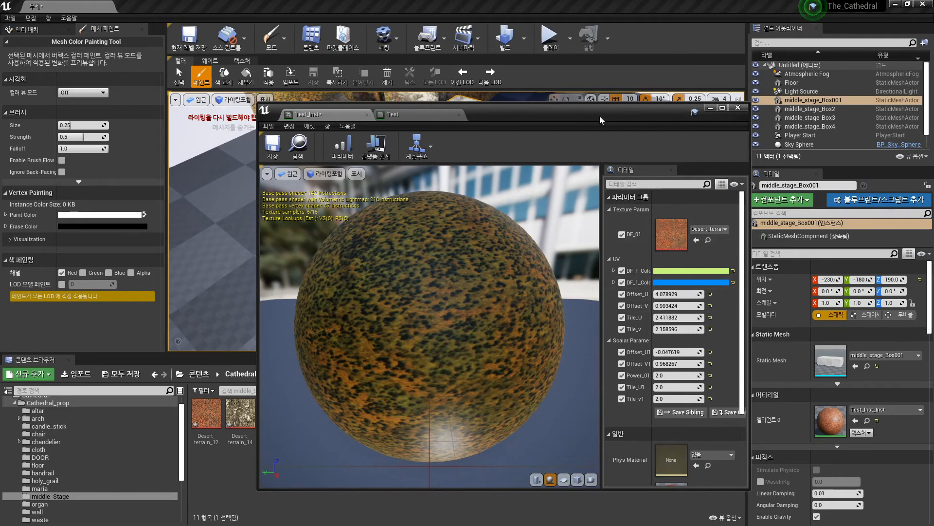
left_click_drag(599, 116, 560, 77)
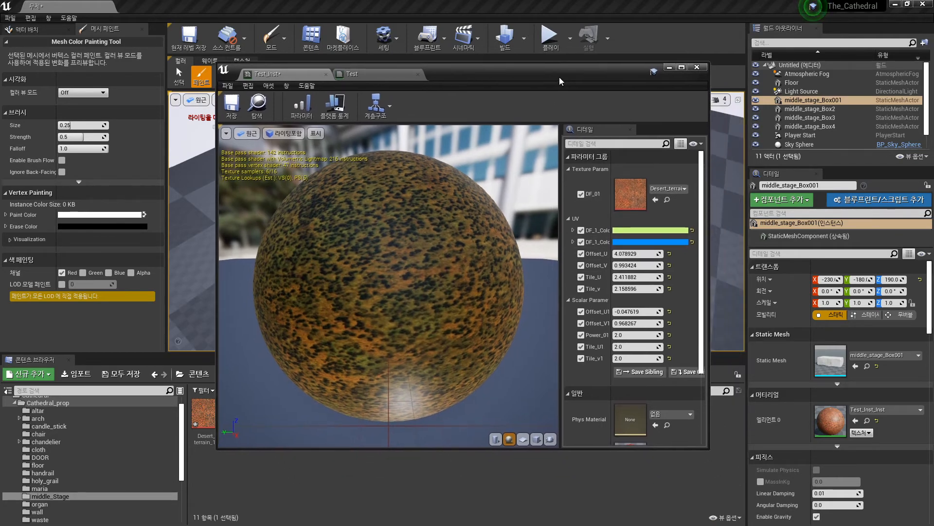
left_click(379, 73)
double_click(519, 73)
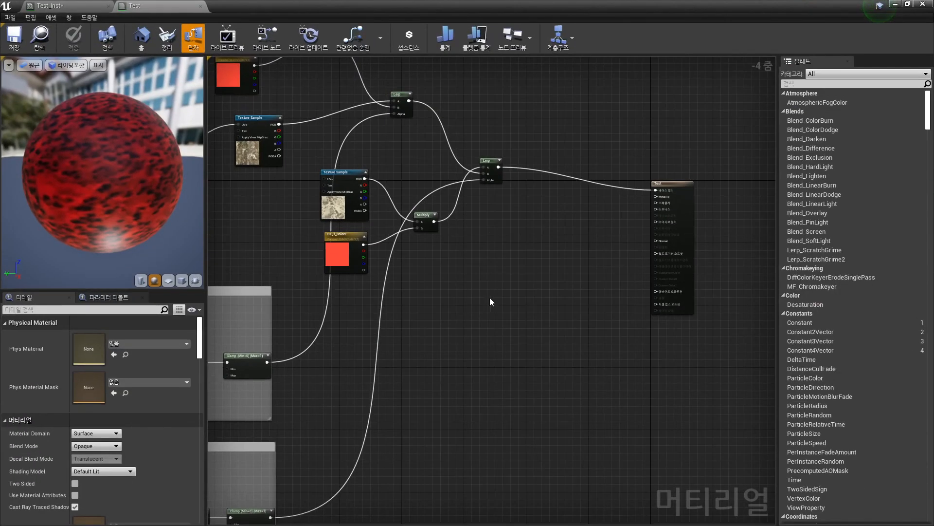
left_click(495, 161)
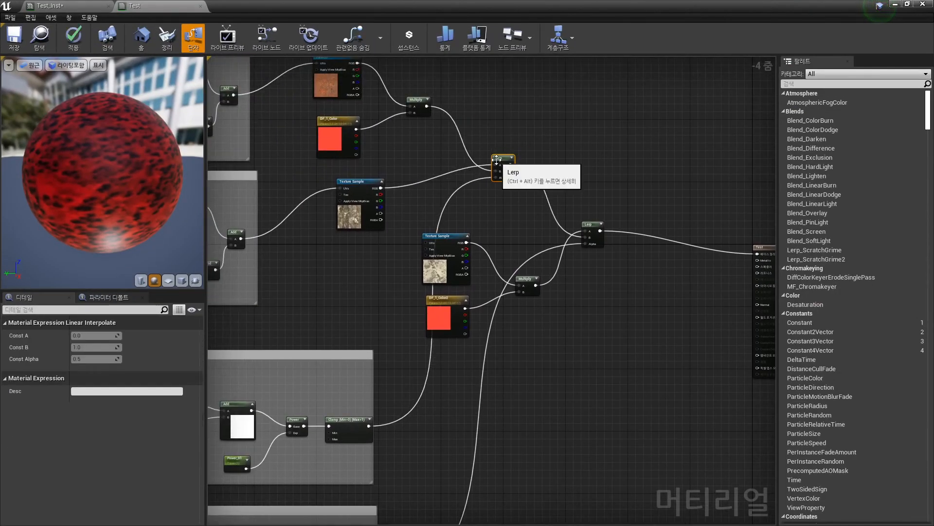
scroll(402, 426, "down", 3)
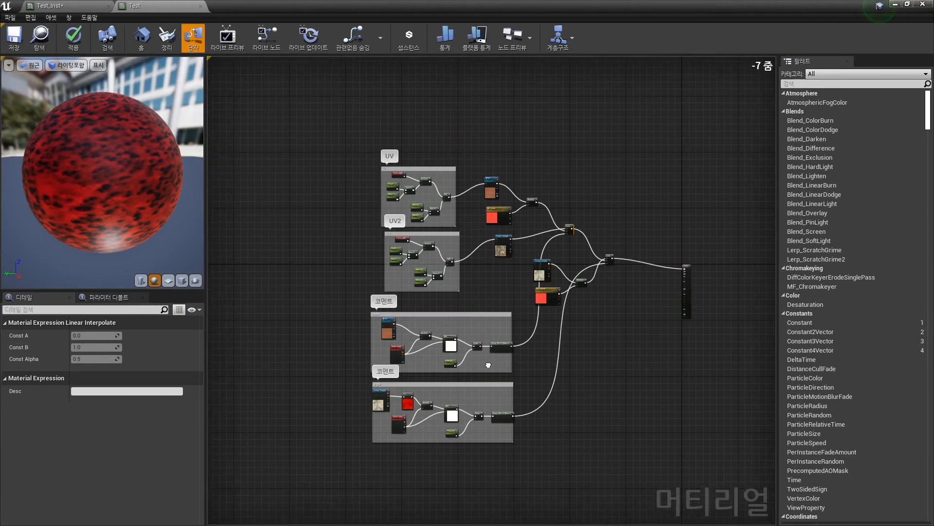
Move the DF_01 texture, DF_1_Color and Multiply nodes up, duplicate all three, and place the copies directly beneath the originals
right_click_drag(549, 377, 510, 377)
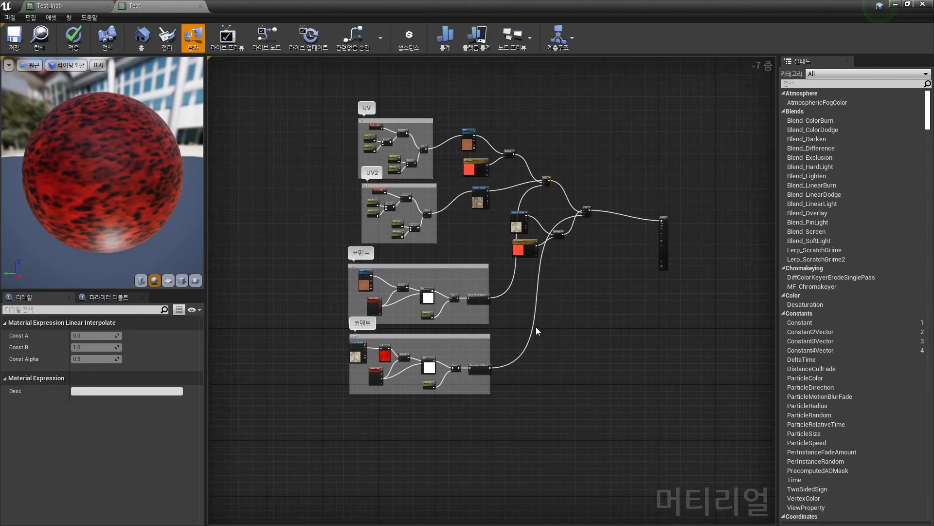
scroll(425, 227, "up", 7)
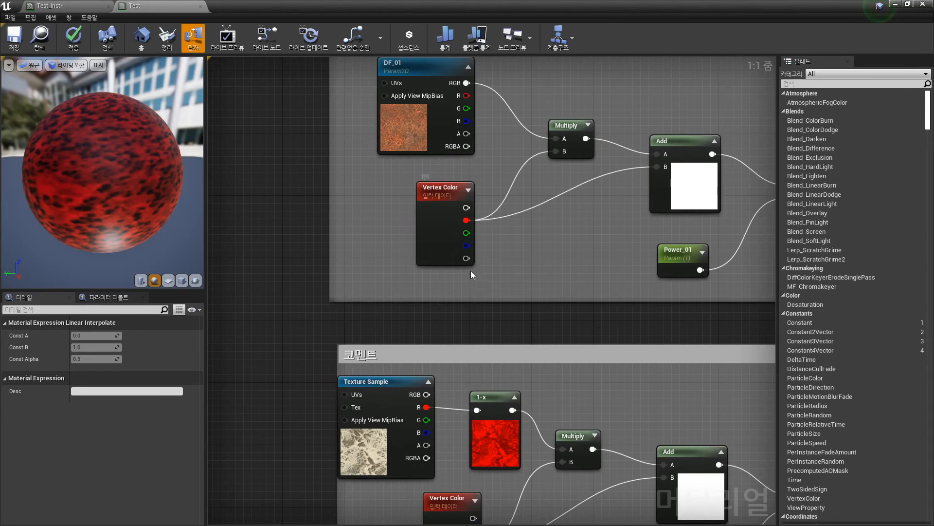
scroll(582, 270, "down", 5)
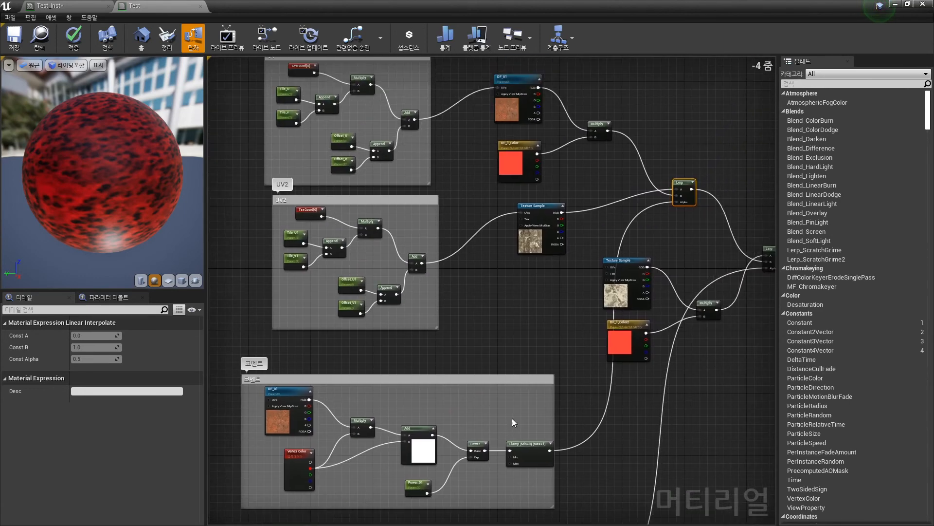
scroll(531, 277, "up", 2)
left_click_drag(586, 111, 421, 251)
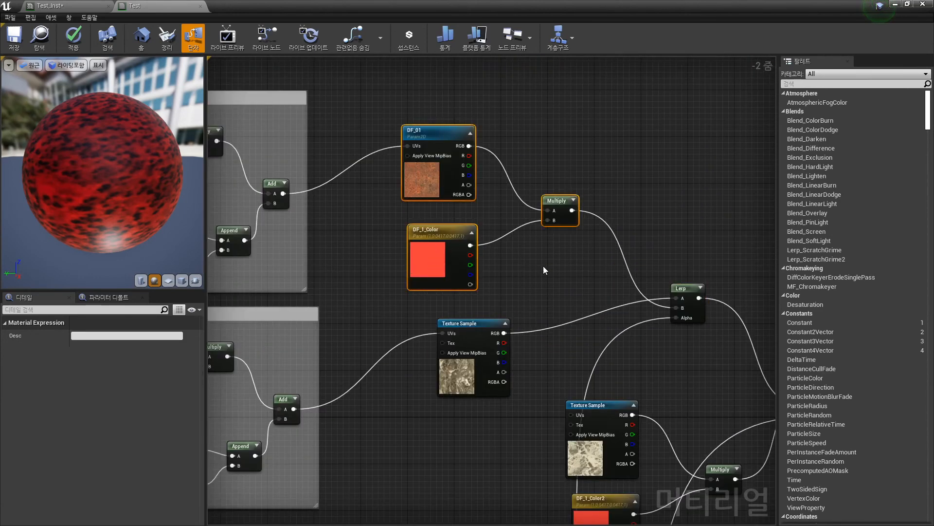
right_click_drag(563, 225, 570, 301)
left_click_drag(570, 301, 512, 172)
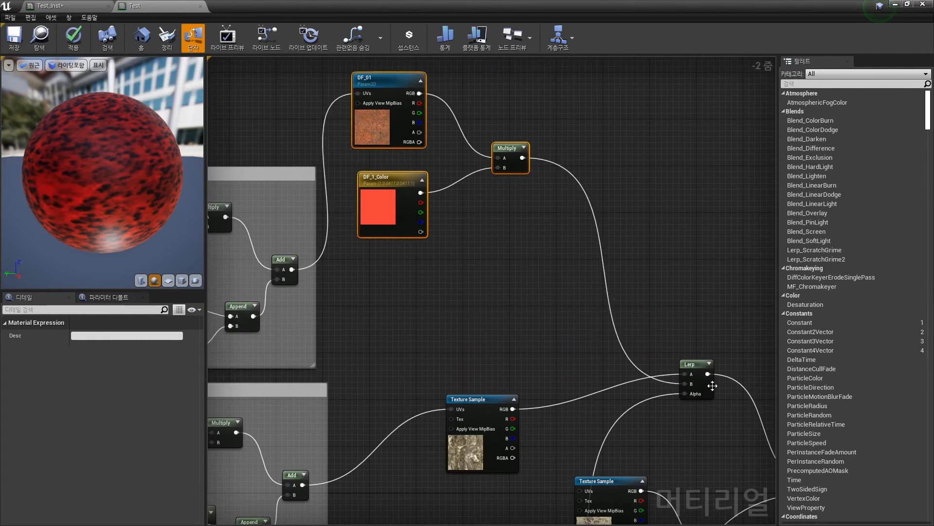
key("ctrl+c")
key("ctrl+v")
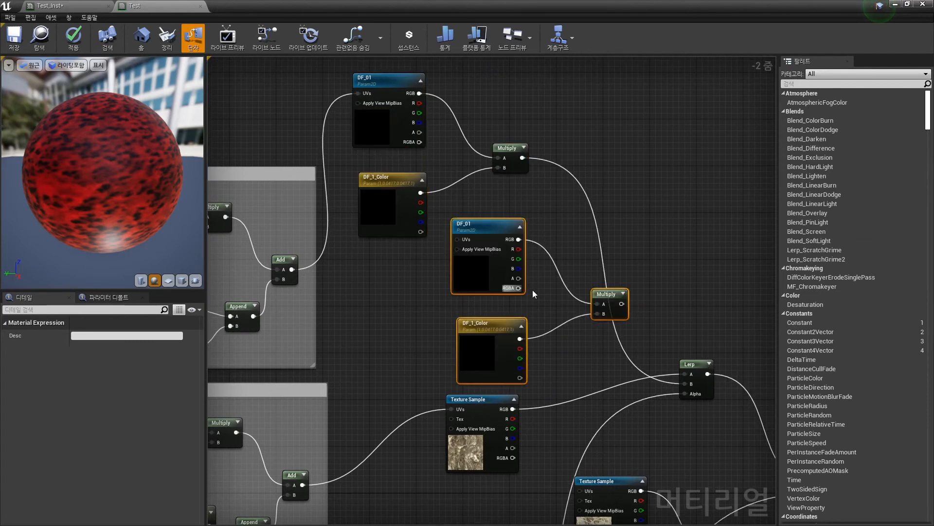
left_click_drag(616, 294, 516, 319)
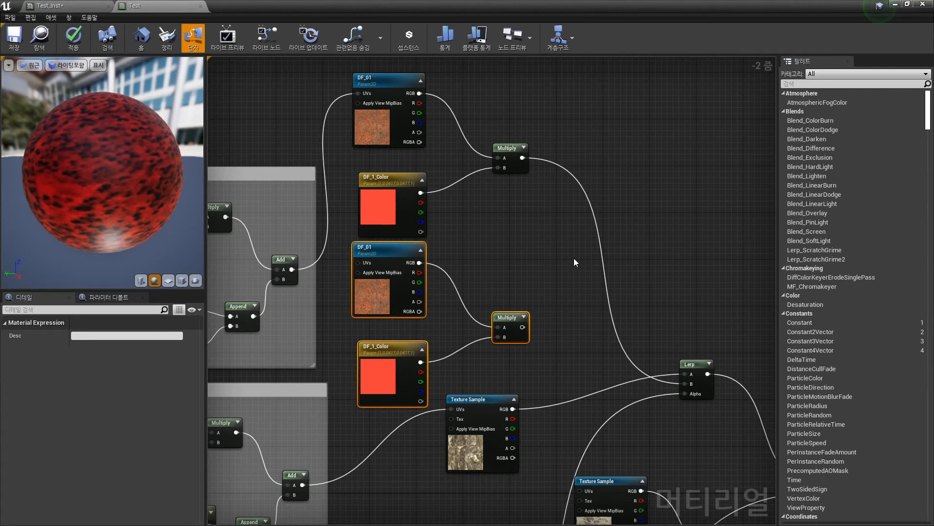
Add a Lerp node and connect the original Multiply to A and the duplicated Multiply to B and Alpha
left_click(614, 208)
left_click_drag(523, 158, 626, 221)
left_click_drag(522, 327, 627, 239)
left_click_drag(522, 327, 628, 233)
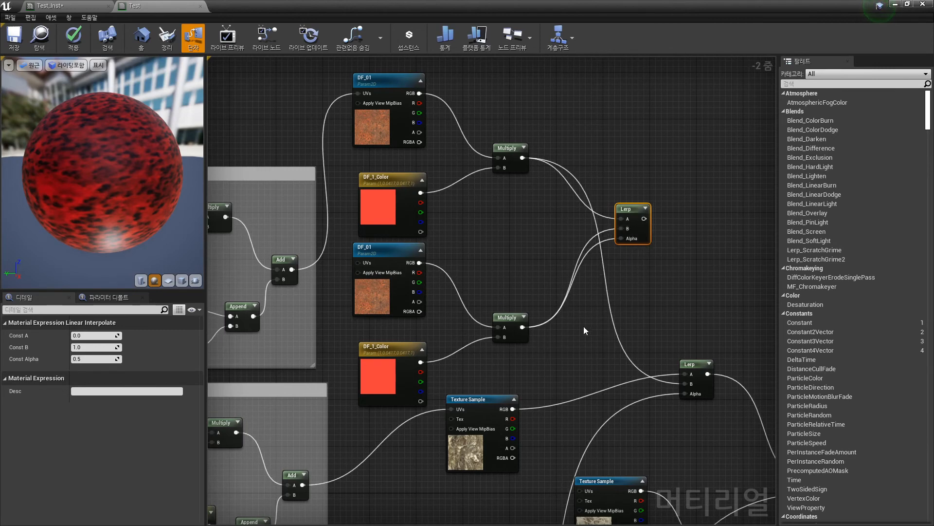
Duplicate the Desert_terrain_14 Texture Sample, place it below the new Lerp, and connect its red channel to the Lerp's Alpha
right_click_drag(577, 372, 568, 326)
left_click(476, 357)
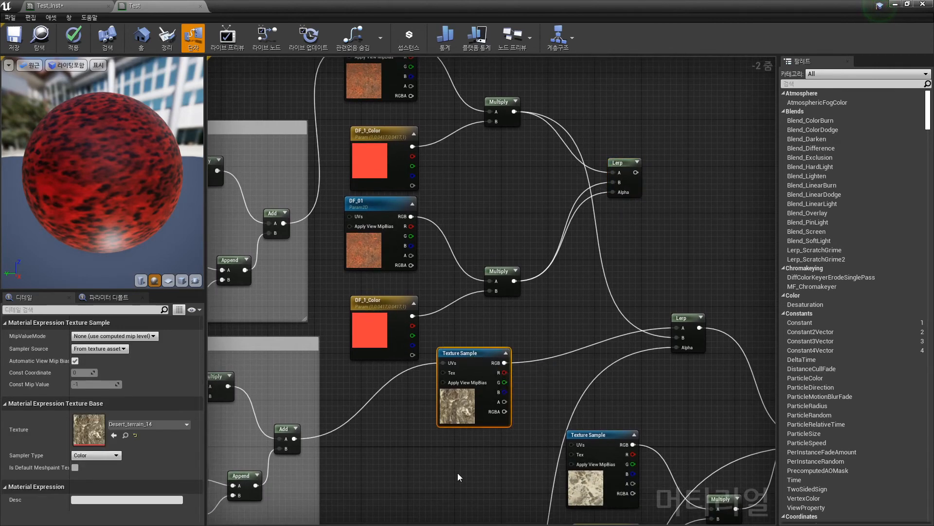
key("ctrl+c")
key("ctrl+v")
left_click_drag(582, 285, 542, 243)
left_click_drag(608, 273, 612, 192)
right_click_drag(658, 211, 665, 161)
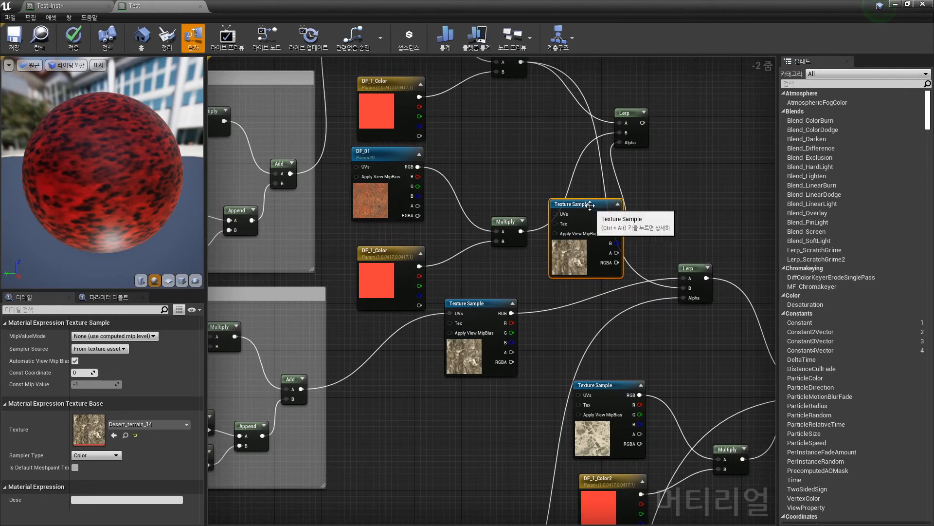
left_click_drag(604, 208, 598, 209)
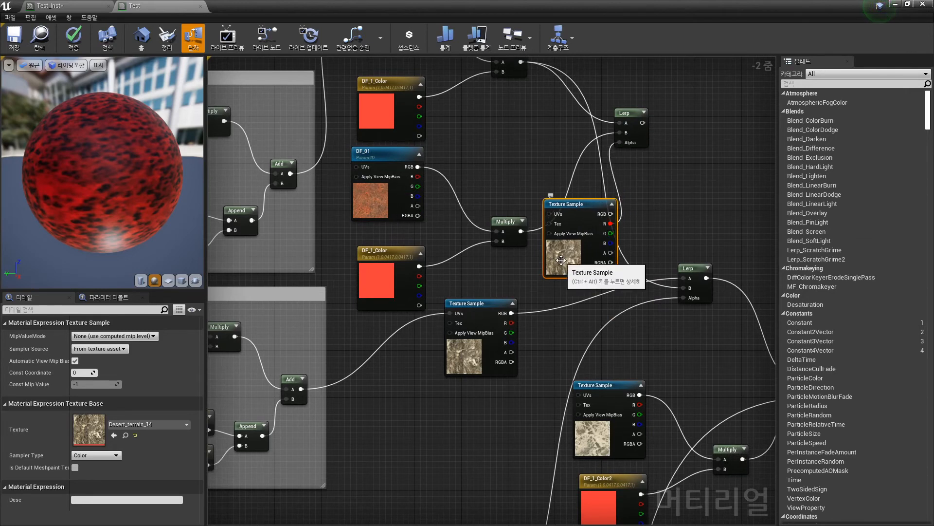
Connect the new Lerp's output to the B input of the existing Lerp and apply the material
right_click_drag(350, 185, 352, 287)
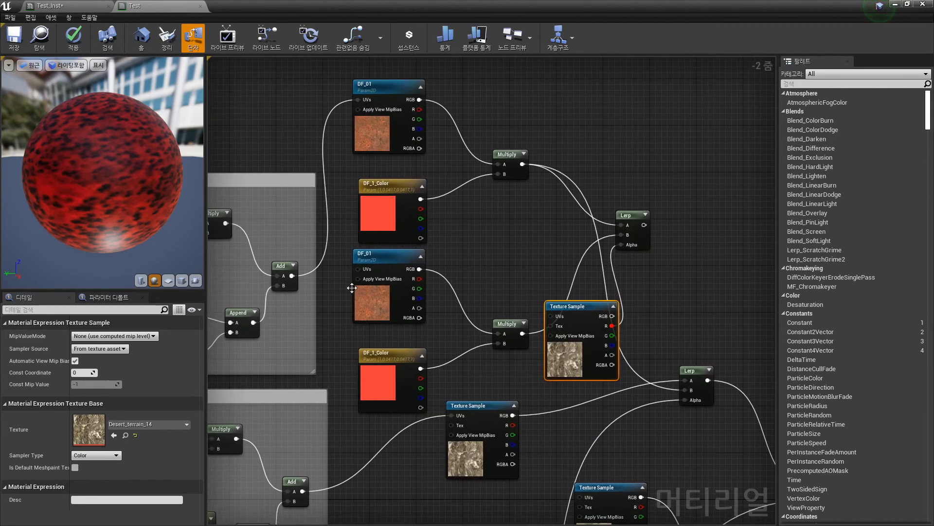
left_click_drag(643, 226, 690, 391)
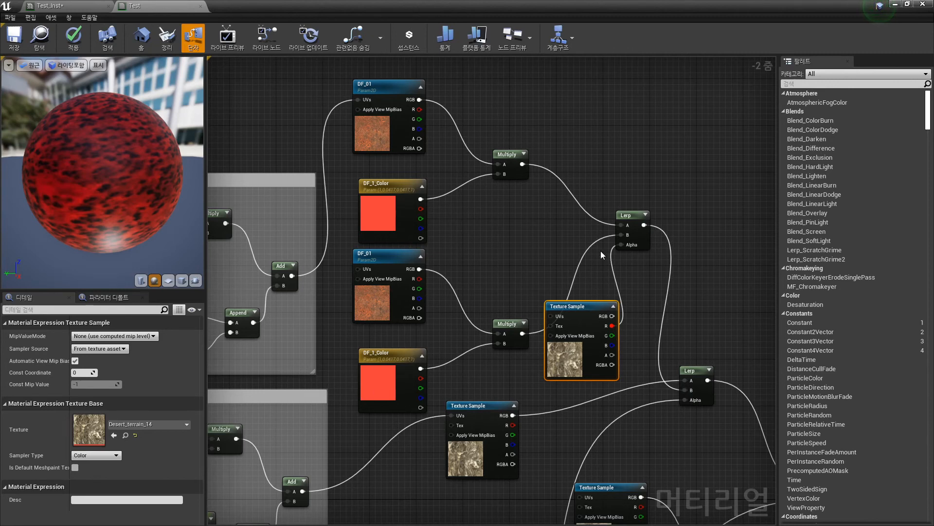
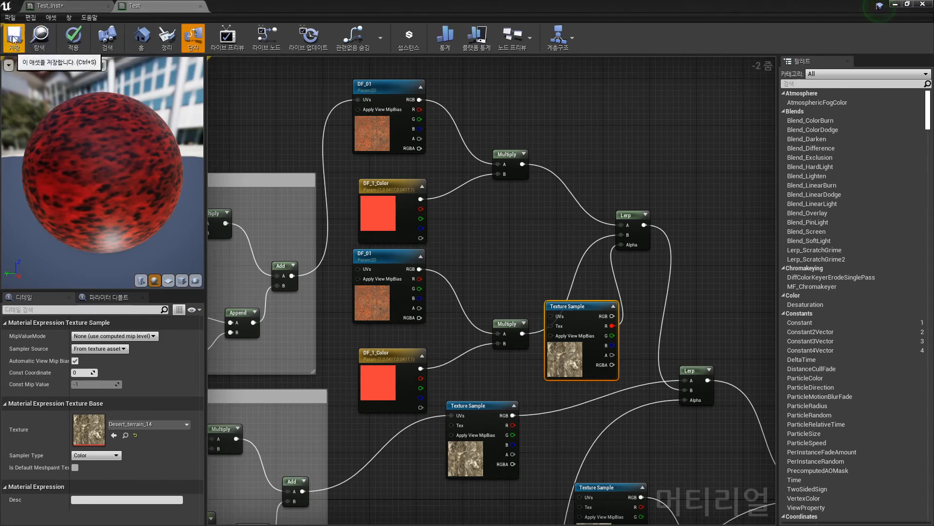
left_click(76, 41)
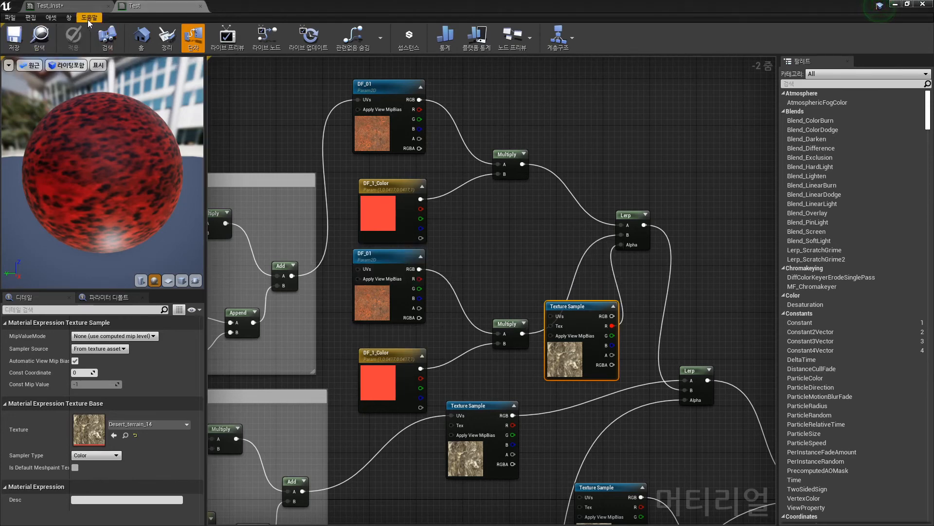
Move the material editor window clear of the level viewport and select middle_stage_Box2 for vertex color painting
left_click(68, 6)
mouse_move(414, 9)
left_mouse_down()
mouse_move(595, 358)
mouse_move(605, 336)
left_mouse_up()
mouse_move(522, 282)
right_mouse_down()
mouse_move(392, 214)
mouse_move(370, 243)
mouse_move(358, 239)
mouse_move(375, 224)
mouse_move(243, 243)
right_mouse_up()
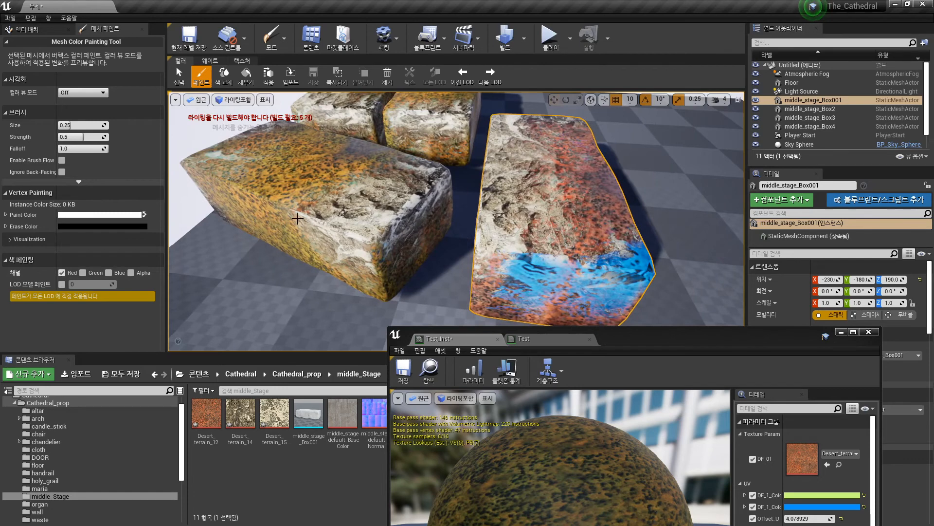
left_click(179, 76)
left_click(219, 165)
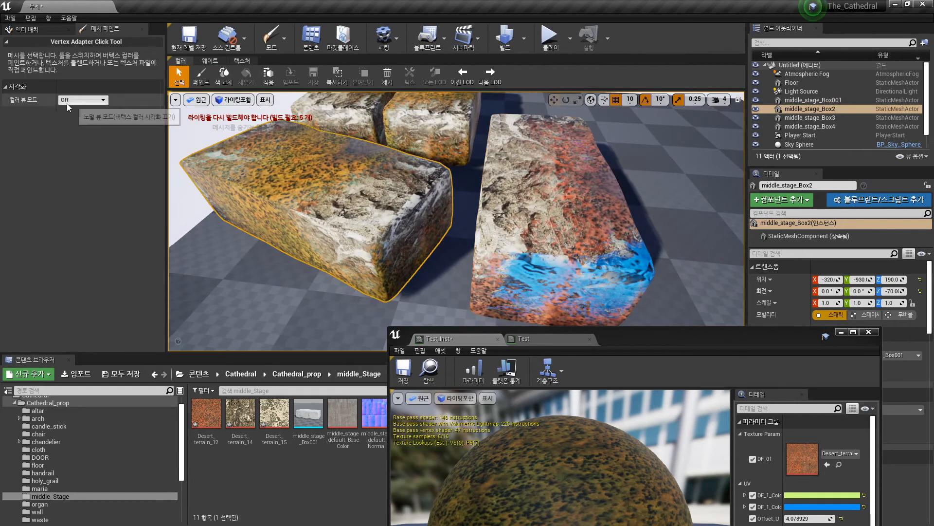
left_click(201, 76)
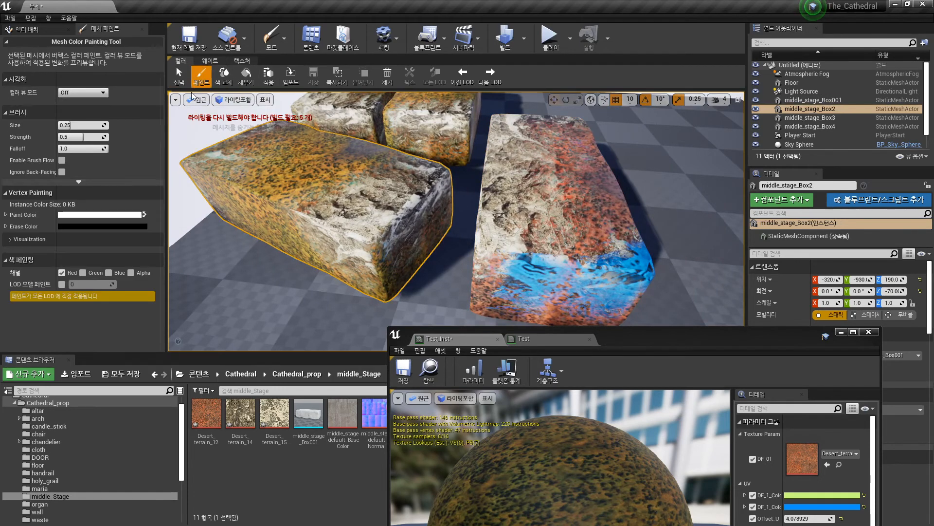
Cover middle_stage_Box2 with the yellow speckled texture by brushing the Green and Red channels separately with a size 1.0 brush
left_click(82, 273)
mouse_move(357, 254)
right_mouse_down()
mouse_move(358, 234)
mouse_move(357, 265)
mouse_move(357, 254)
right_mouse_up()
key("bracketright")
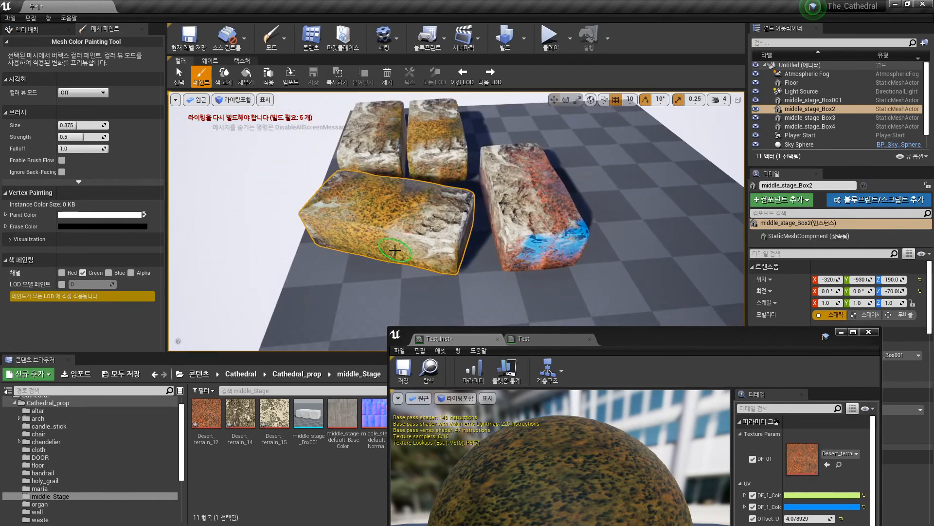
left_click(489, 213)
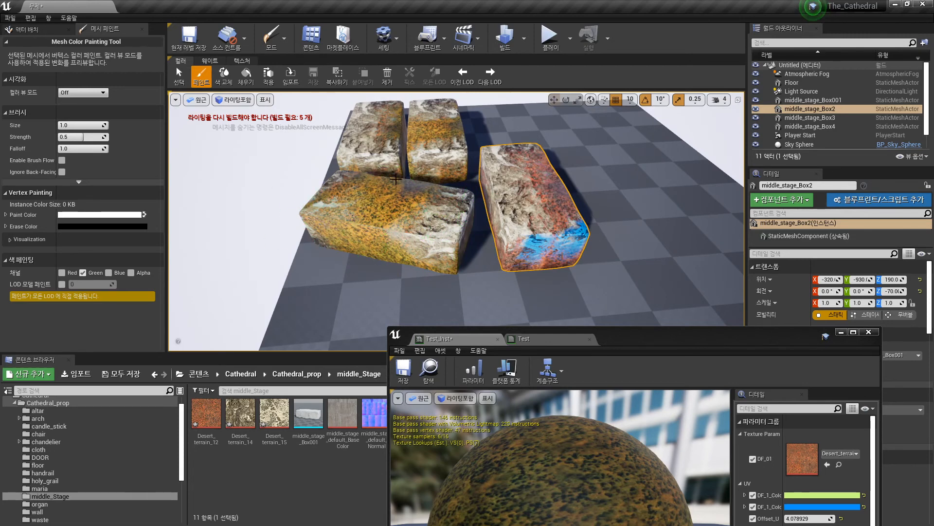
left_click(62, 272)
mouse_move(372, 250)
left_mouse_down()
mouse_move(457, 189)
mouse_move(289, 213)
left_mouse_up()
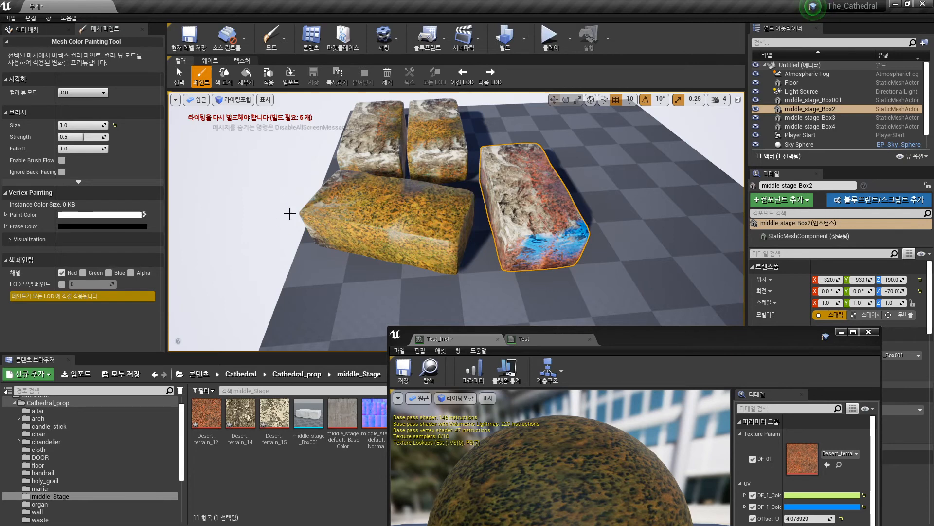
mouse_move(329, 227)
left_mouse_down("shift")
mouse_move(336, 206)
mouse_move(431, 239)
mouse_move(355, 212)
mouse_move(448, 226)
mouse_move(498, 196)
left_mouse_up("shift")
left_click_drag(365, 205, 330, 176)
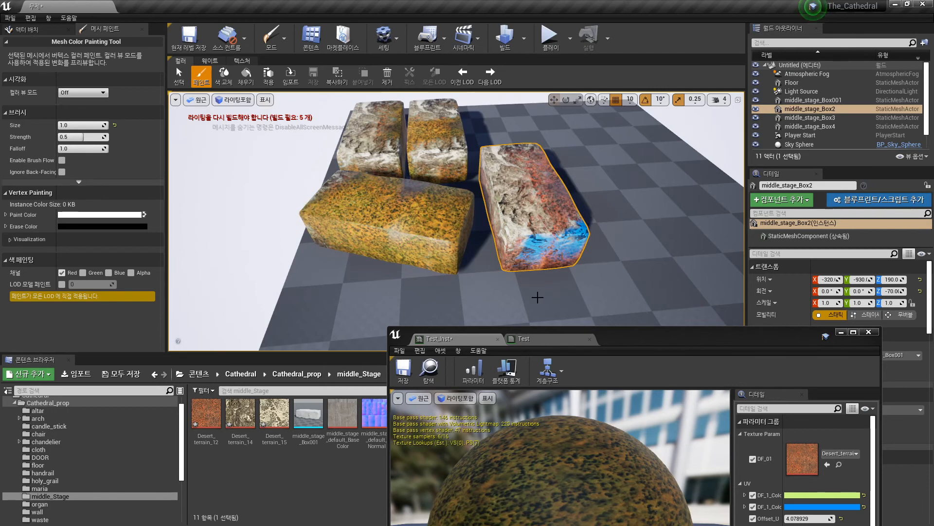
In the Test graph, rename the duplicated color parameter DF_1_Color00 and the duplicated texture parameter DF_0100, and save the material
left_click(541, 339)
left_click_drag(670, 338, 382, 95)
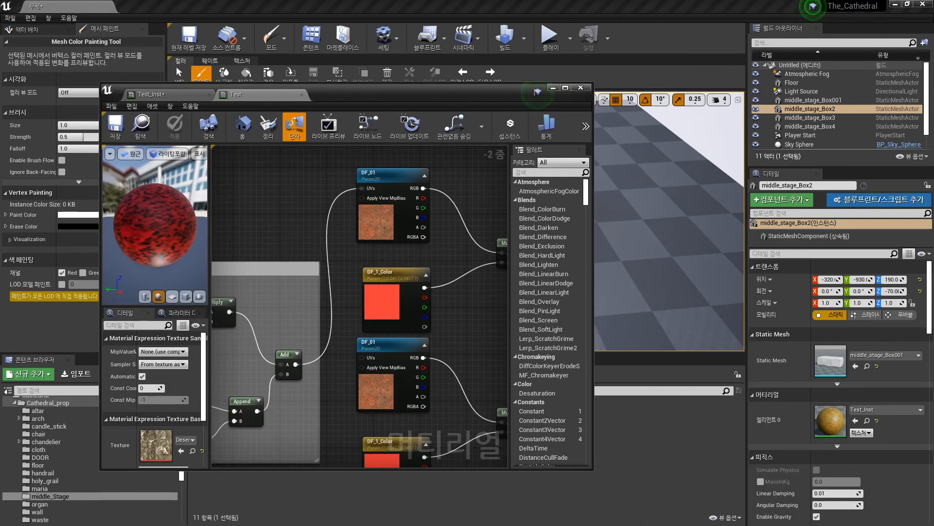
right_click_drag(332, 302, 284, 247)
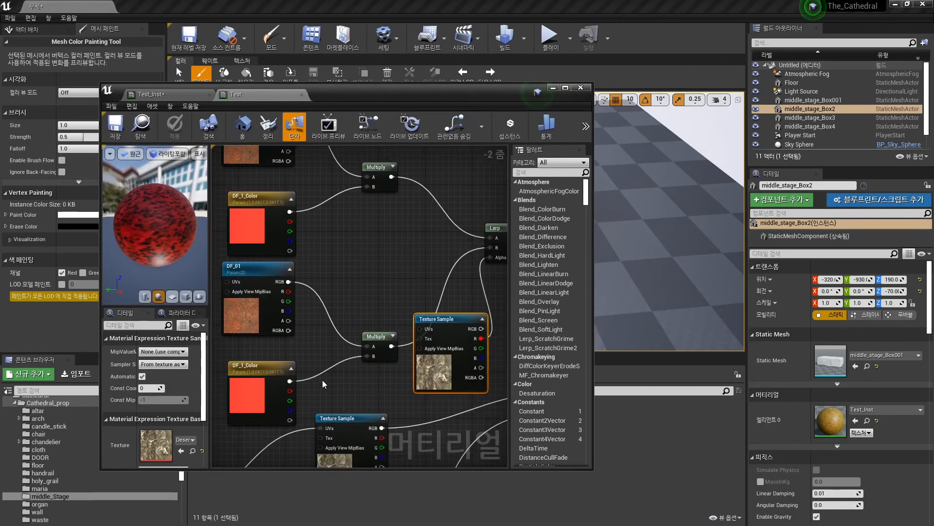
left_click(274, 382)
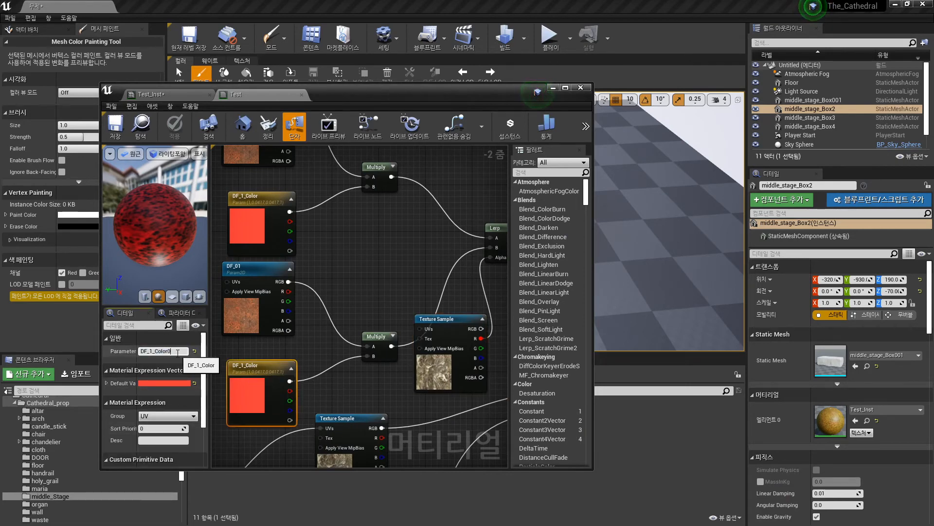
type("0")
left_click(258, 268)
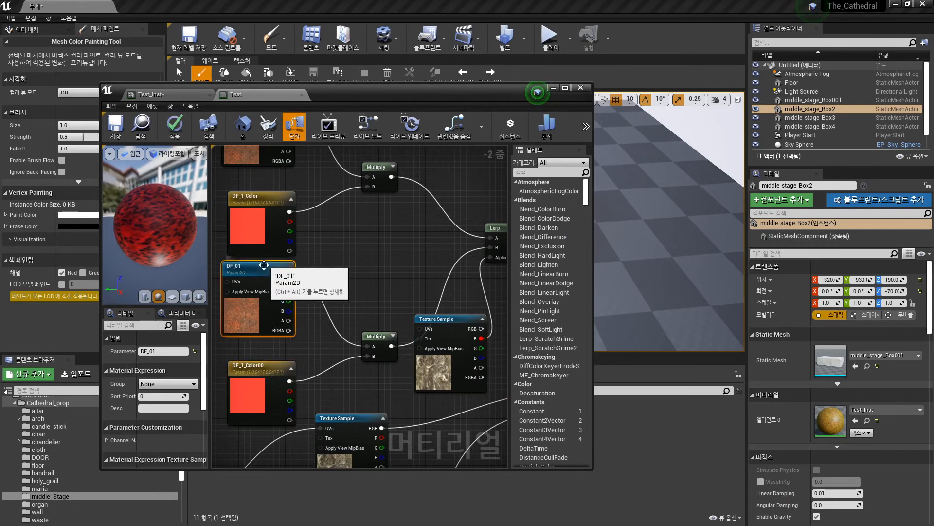
left_click(173, 350)
type("00")
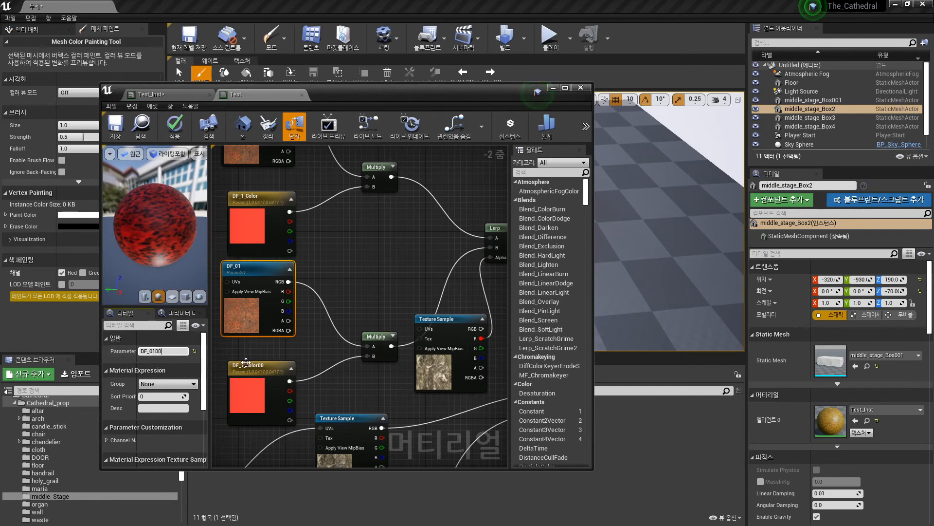
left_click(236, 357)
left_click(122, 129)
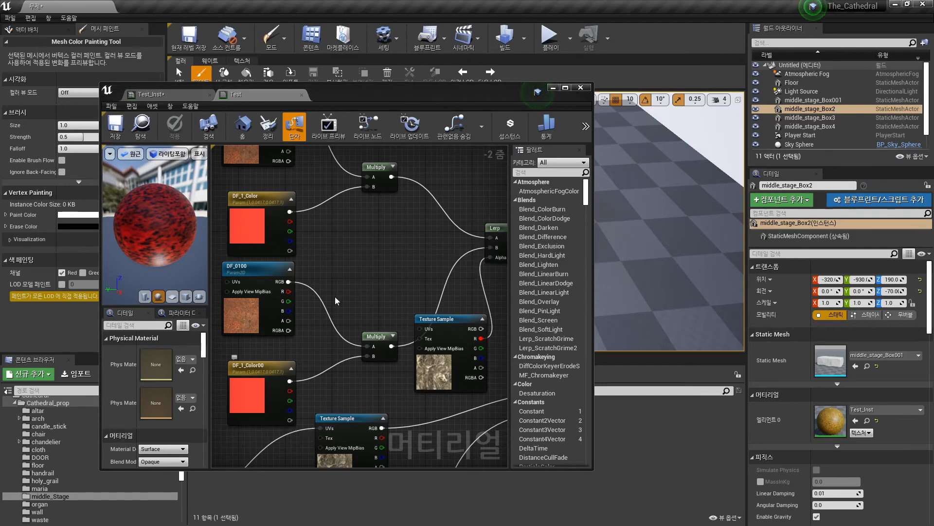
Enable the DF_1_Color00 parameter in Test_Inst and set its color to pink
left_click(195, 93)
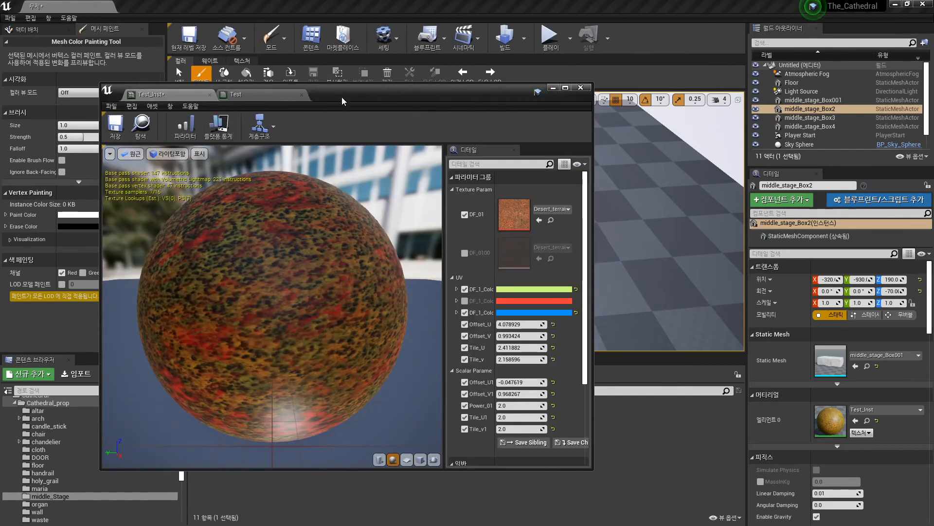
left_click_drag(341, 97, 650, 79)
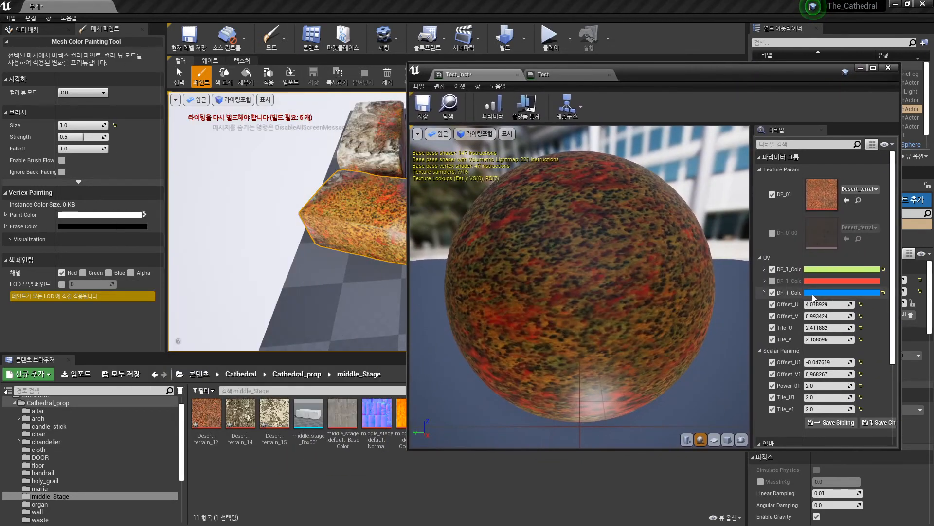
left_click(816, 281)
left_click_drag(685, 361, 680, 311)
left_click(748, 500)
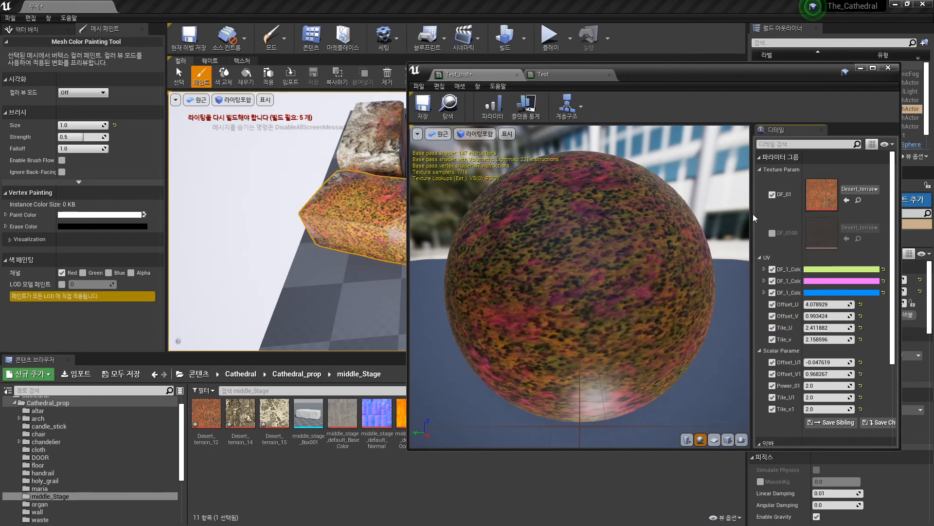
Return to the Test graph and move the new Lerp's mask Texture Sample below the texture fed by the UV2 group
left_click_drag(668, 83, 432, 129)
left_click(346, 125)
scroll(499, 233, "down", 4)
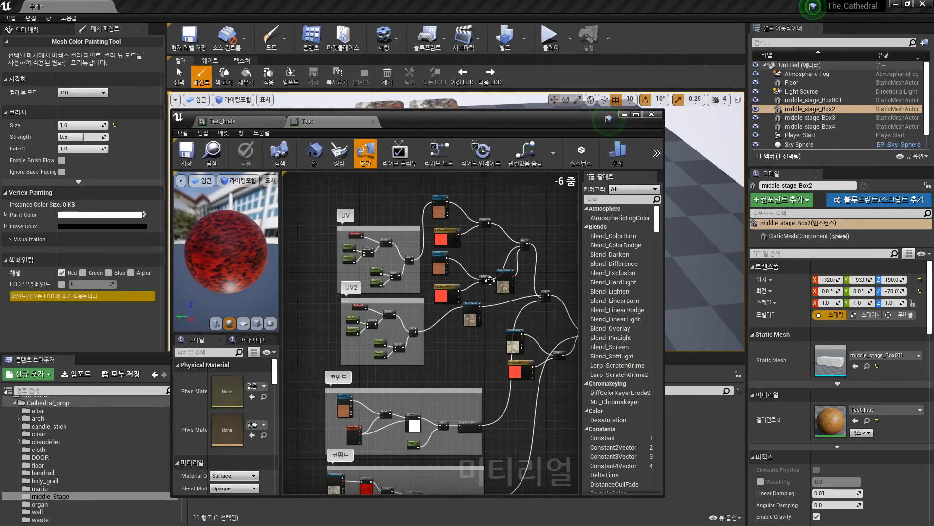
scroll(504, 291, "up", 3)
left_click_drag(496, 231, 338, 406)
right_click_drag(380, 383, 488, 344)
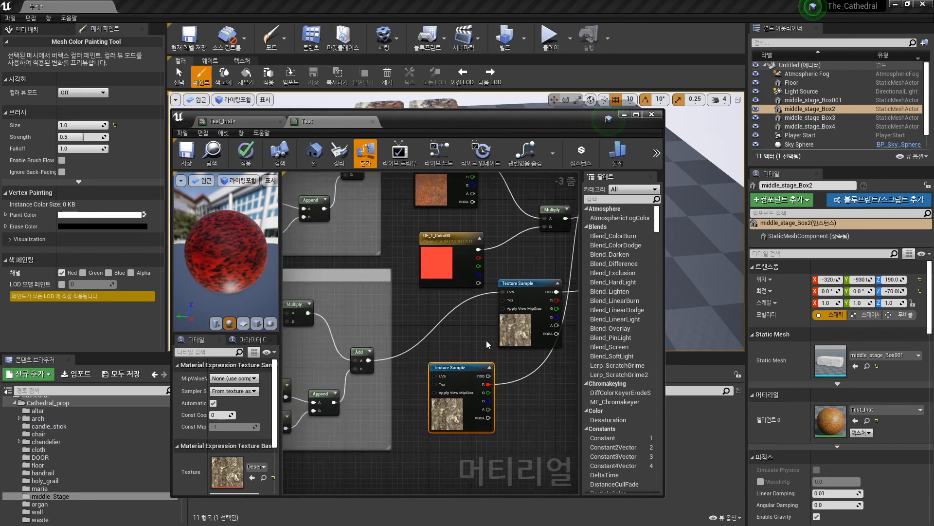
Duplicate the whole UV comment group, place the copy in free graph space, and select its Tile_U parameter
scroll(488, 344, "down", 2)
left_click_drag(293, 187, 435, 293)
right_click_drag(436, 294, 489, 326)
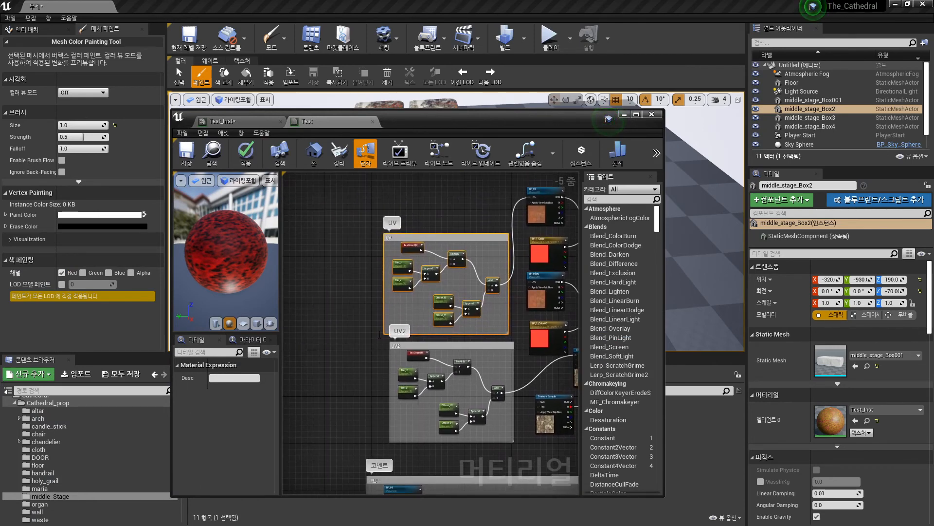
right_click_drag(324, 393, 351, 323)
key("ctrl+v")
left_click_drag(346, 315, 534, 328)
right_click_drag(389, 359, 506, 338)
scroll(386, 296, "up", 4)
left_click(330, 247)
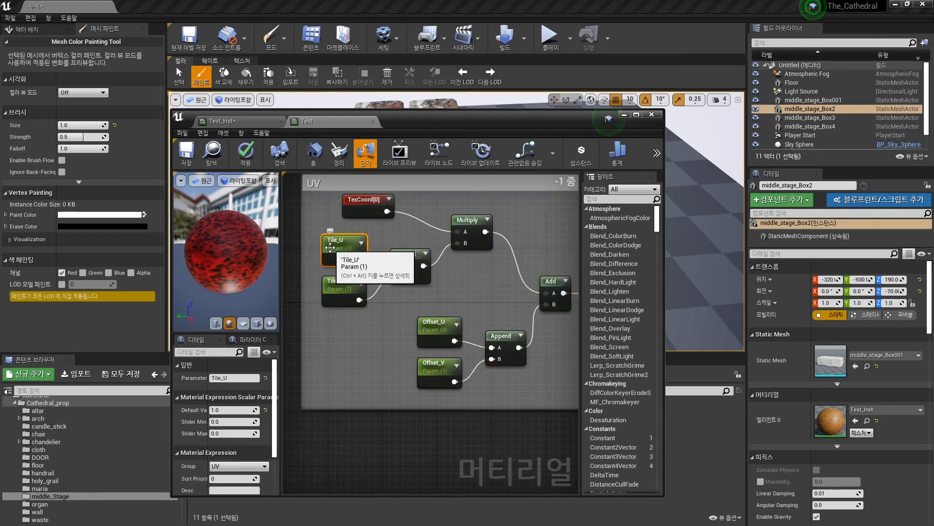
Rename the copied UV group's parameters Tile_U3, Tile_v3, Offset_U3 and Offset_V3, then apply and save the material
left_click(240, 379)
type("3")
left_click(341, 287)
type("3")
left_click(446, 331)
left_click(242, 378)
type("3")
left_click(423, 360)
left_click(241, 378)
type("3")
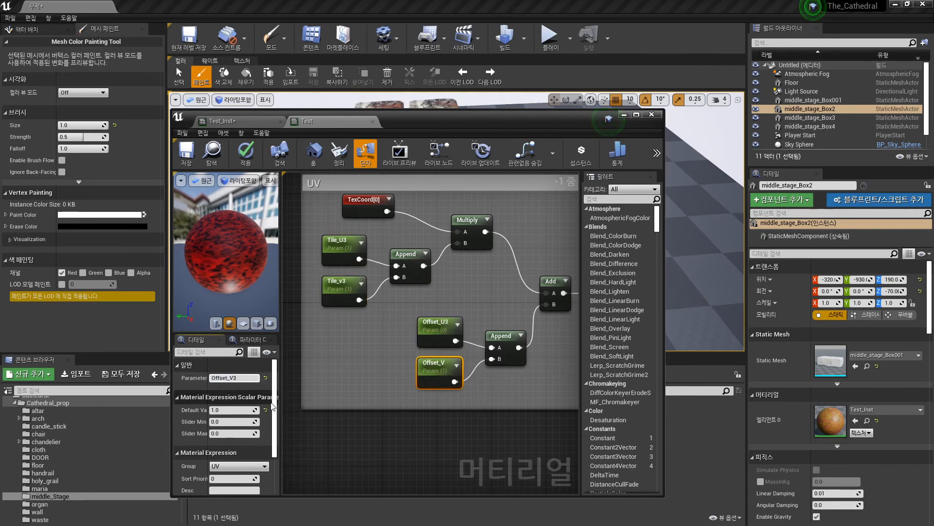
left_click(246, 152)
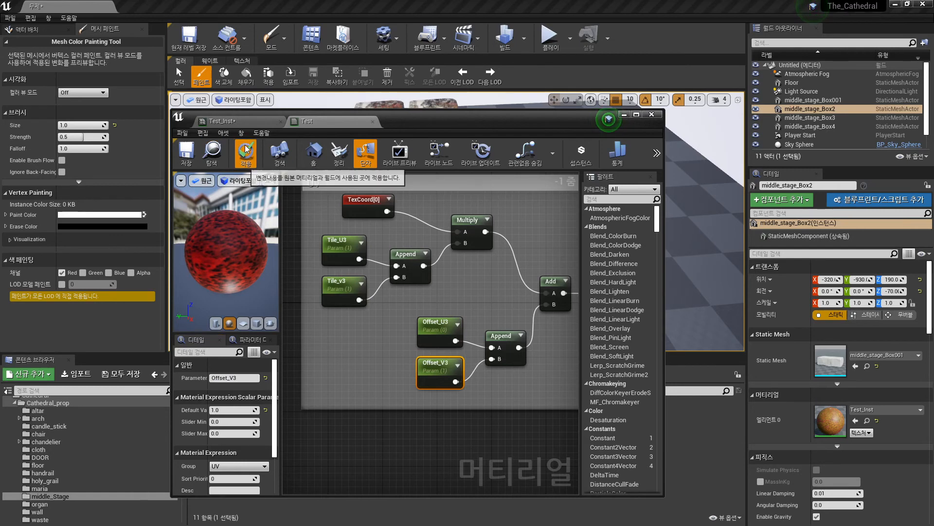
left_click(188, 152)
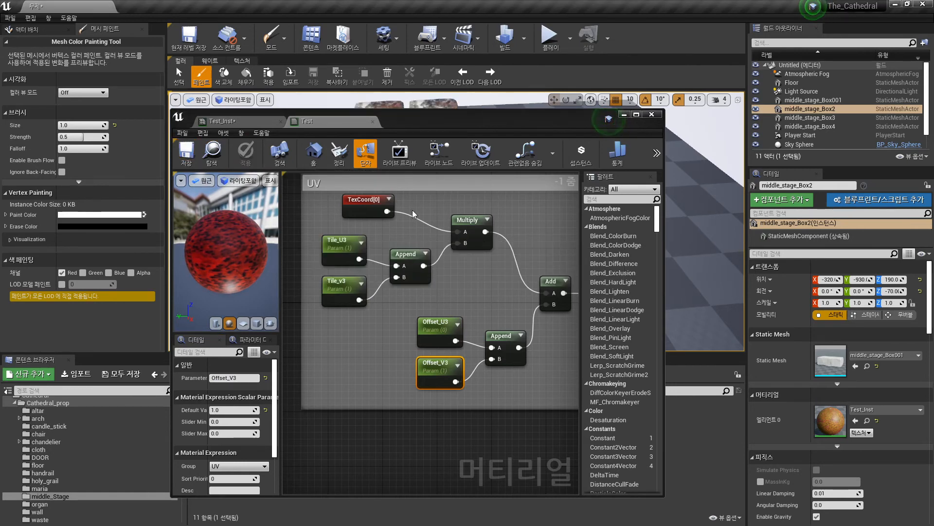
Go to Test_Inst and toggle the DF_0100 texture override on and off to compare its effect on the preview
left_click(230, 122)
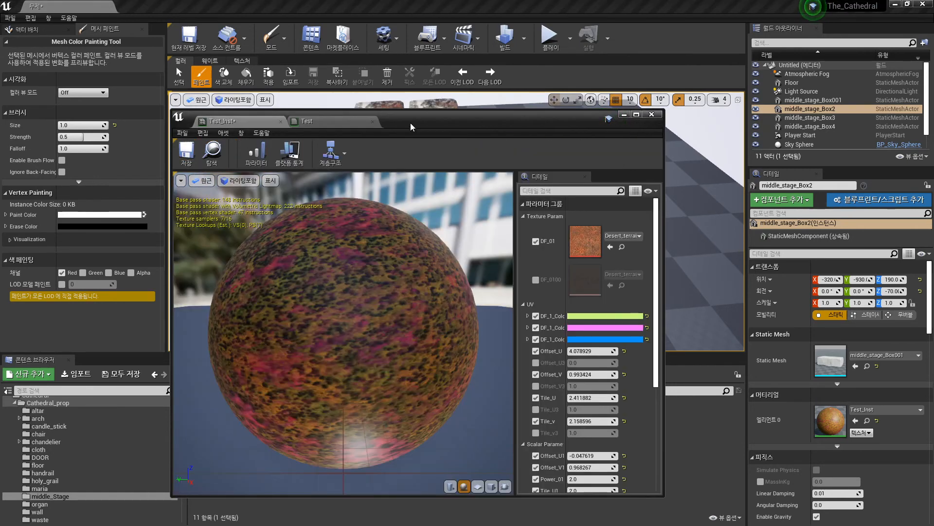
left_click_drag(410, 123, 428, 50)
left_click_drag(448, 262, 358, 263)
left_click(558, 208)
left_click(554, 208)
left_click(555, 208)
left_click(555, 208)
left_click(555, 208)
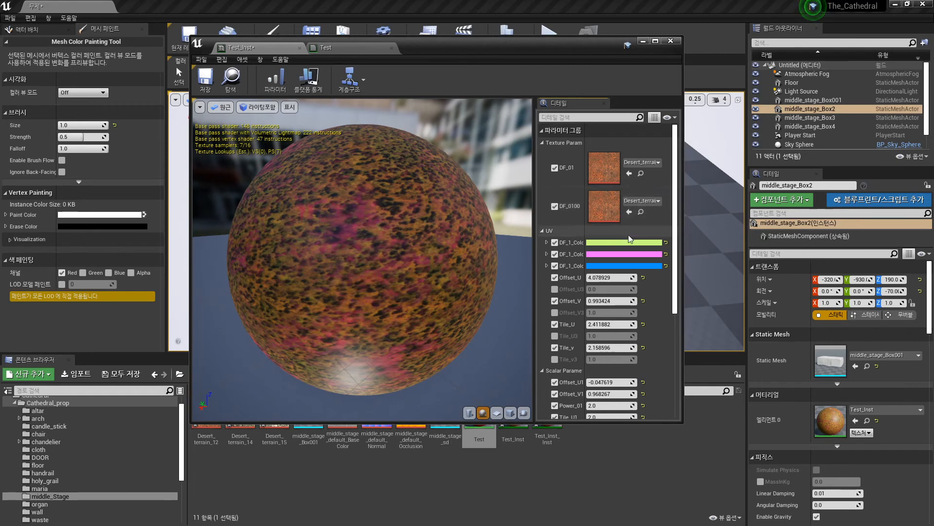
left_click(554, 206)
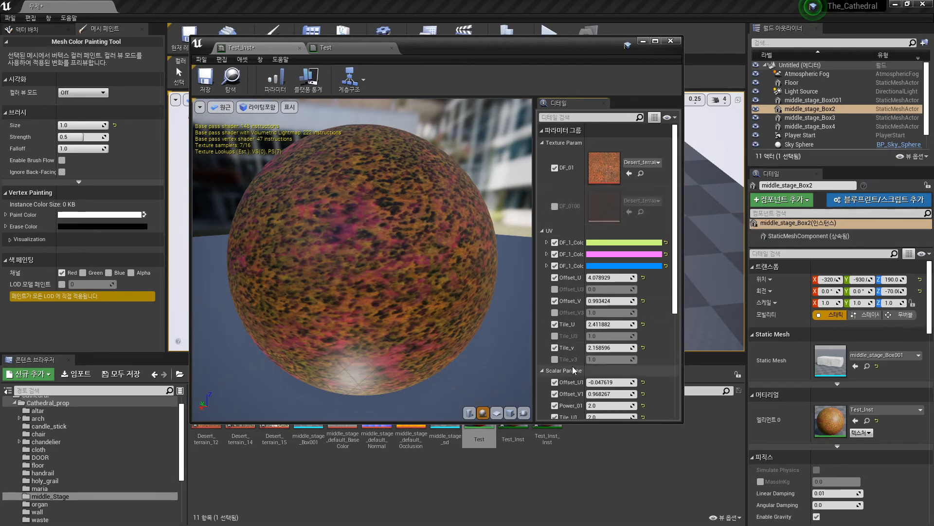
Enable Offset_U3, Offset_V3, Tile_U3 and Tile_v3, and set Tile_v3 to 2.222952, Tile_U to 3.293253, Offset_V to 1.211585 and Offset_U3 to 0.152381
scroll(597, 311, "down", 2)
left_click(555, 257)
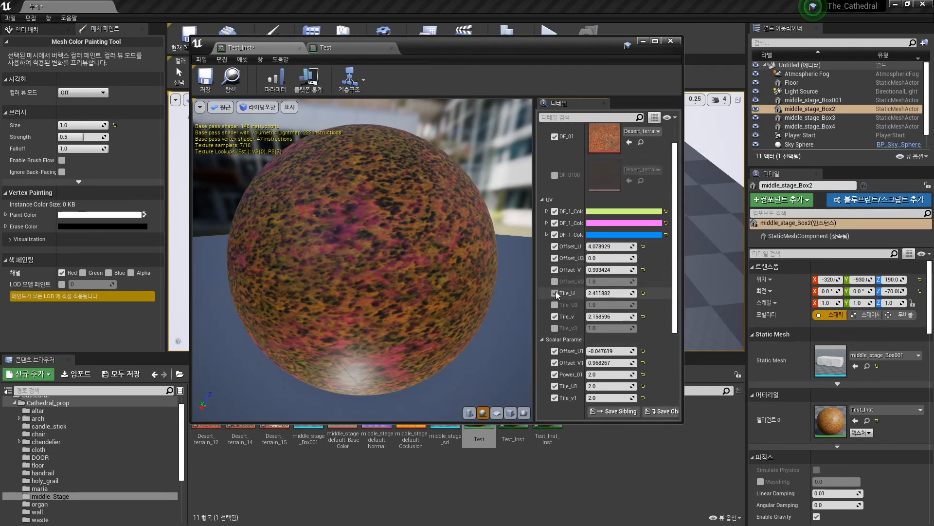
left_click(556, 282)
left_click(555, 304)
left_click(555, 328)
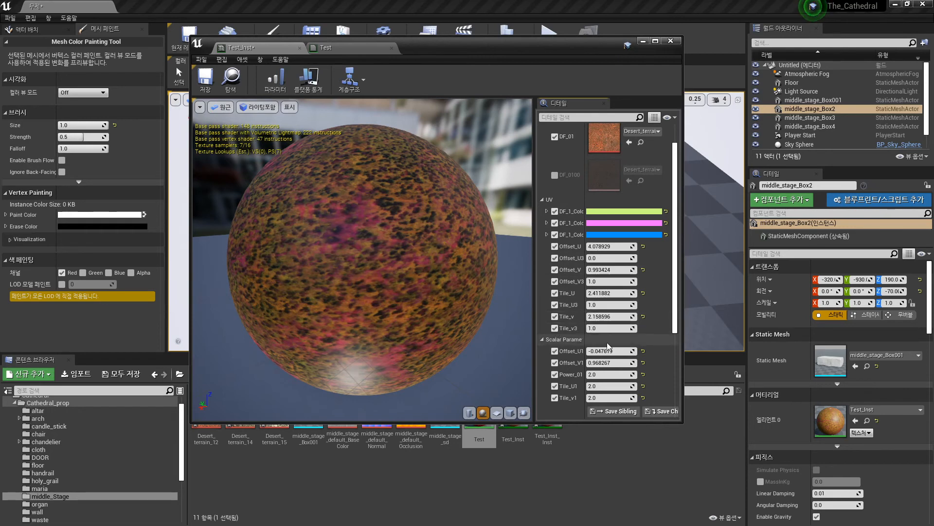
mouse_move(632, 330)
left_mouse_down()
mouse_move(642, 329)
mouse_move(632, 330)
left_mouse_up()
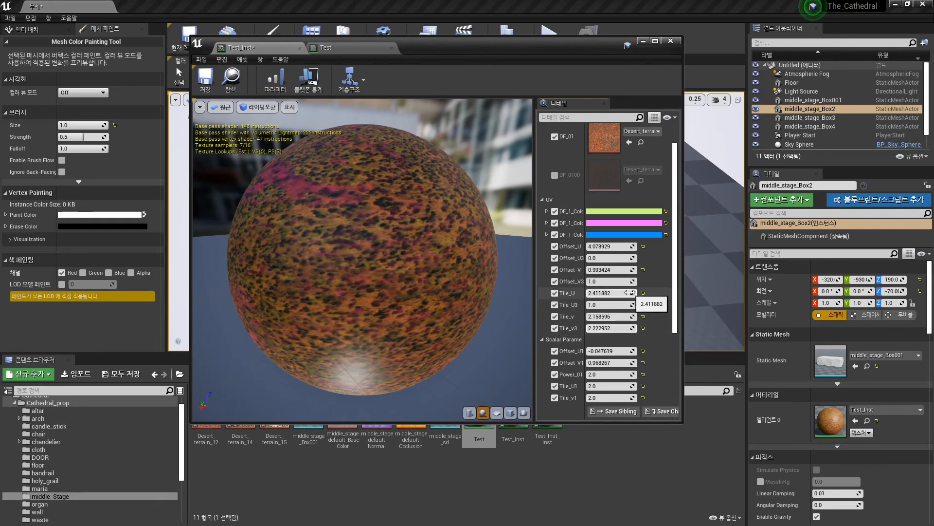
left_click_drag(631, 293, 643, 258)
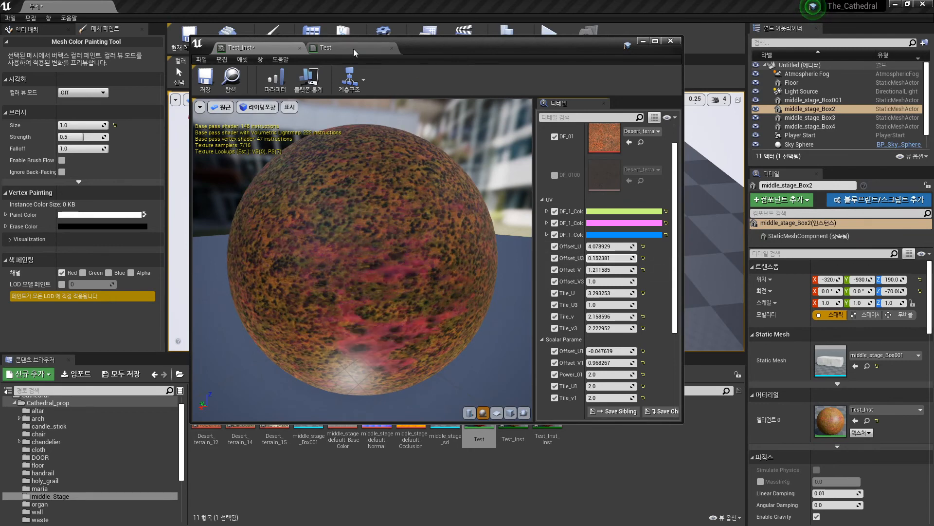
Paint the red vertex channel onto middle_stage_Box2 in the level, enlarging the brush size to 0.5
left_click_drag(470, 47, 402, 322)
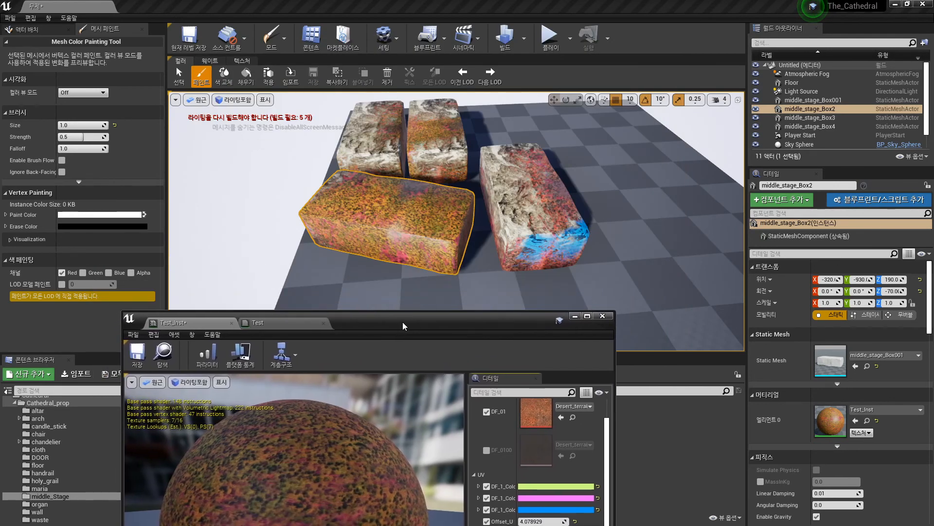
left_click(182, 82)
left_click(201, 77)
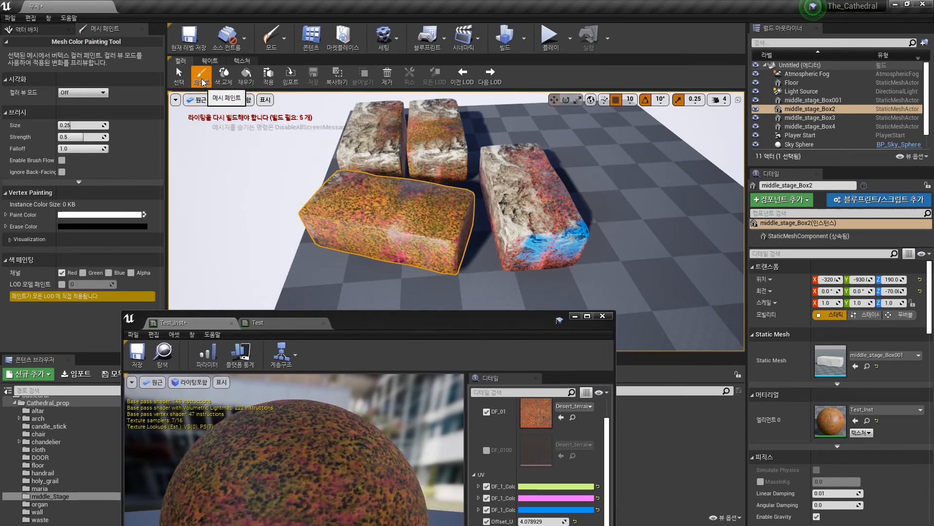
left_click(448, 230)
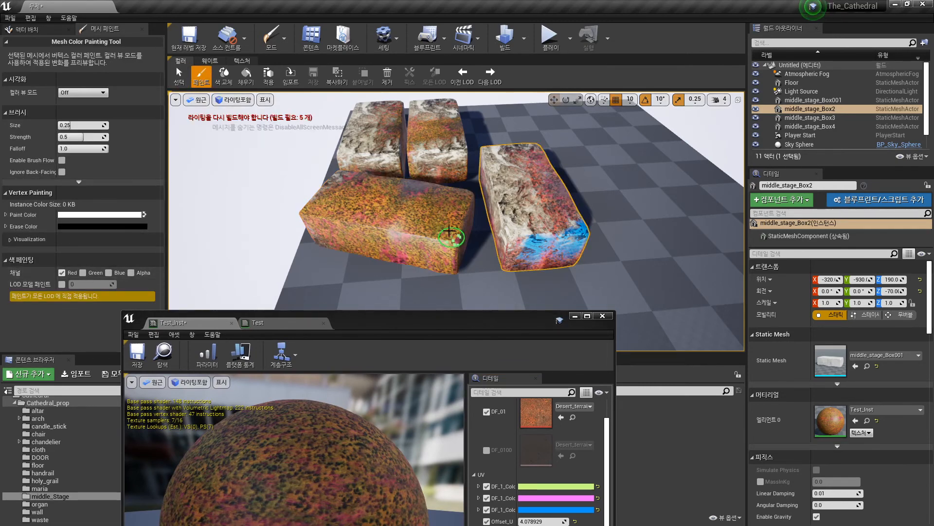
mouse_move(457, 233)
right_mouse_down()
mouse_move(465, 183)
mouse_move(446, 175)
mouse_move(445, 217)
right_mouse_up()
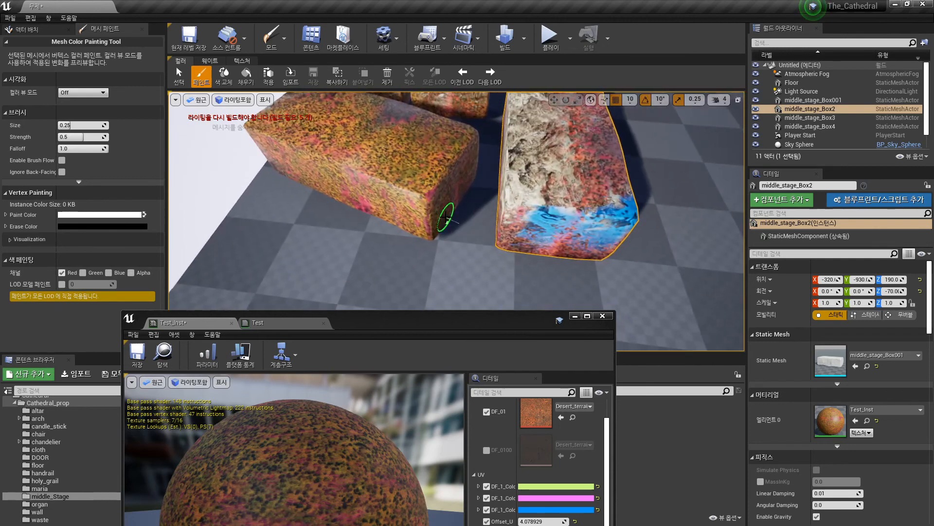
key("bracketright")
key("bracketright")
key("bracketright")
key("bracketright")
key("bracketright")
key("bracketright")
key("bracketright")
key("bracketright")
key("bracketright")
mouse_move(431, 182)
left_mouse_down()
mouse_move(433, 203)
mouse_move(302, 161)
mouse_move(258, 127)
mouse_move(440, 181)
mouse_move(404, 122)
mouse_move(445, 138)
left_mouse_up()
right_click_drag(439, 176, 439, 165)
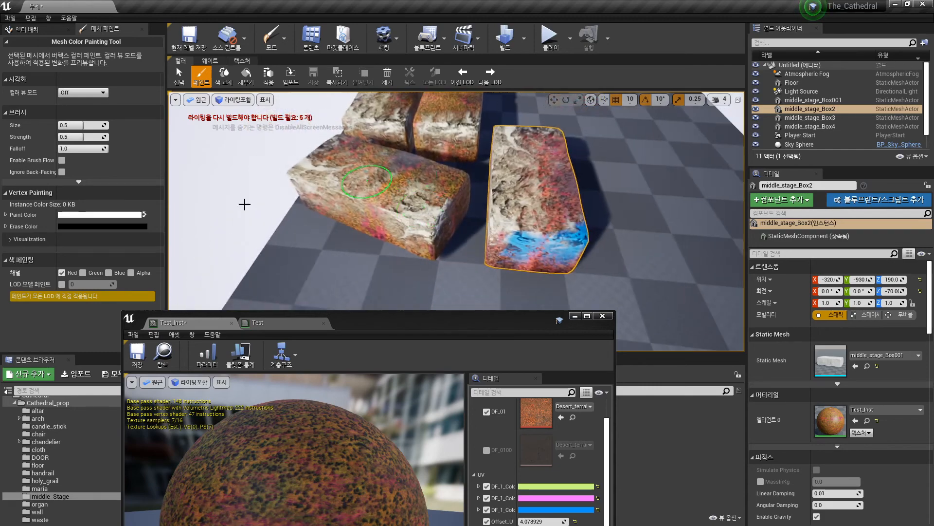
Compare the Test_Inst preview with the painted boxes from another angle in the level
left_click_drag(472, 337, 450, 140)
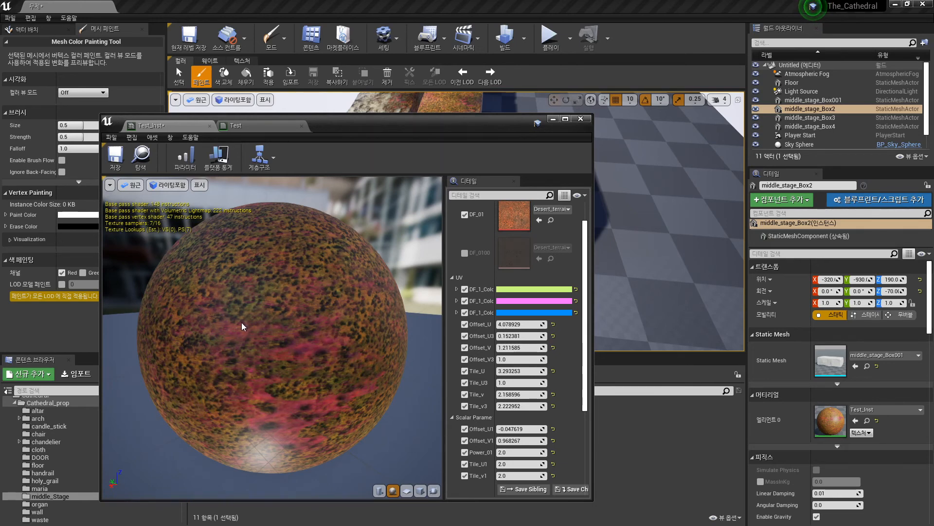
left_click_drag(499, 127, 512, 112)
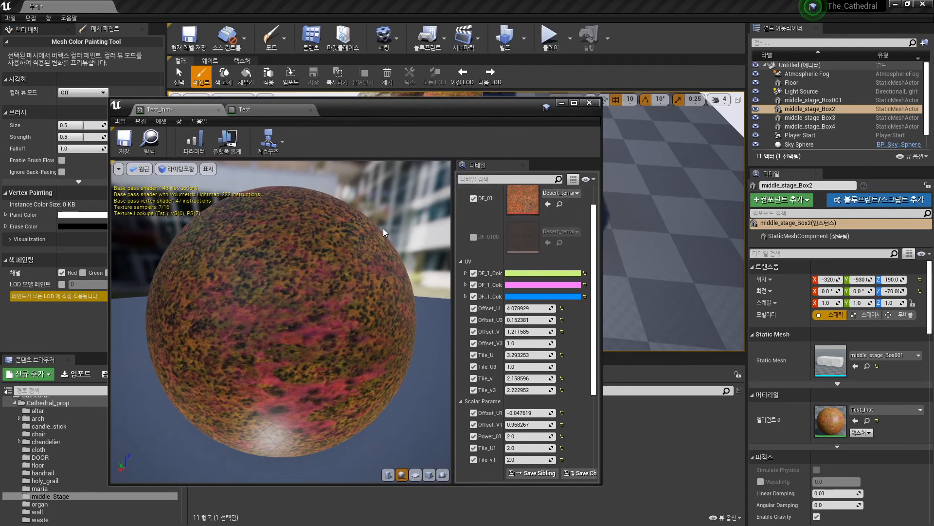
left_click_drag(407, 115, 127, 162)
mouse_move(505, 230)
left_mouse_down("alt")
mouse_move(487, 194)
mouse_move(385, 187)
left_mouse_up("alt")
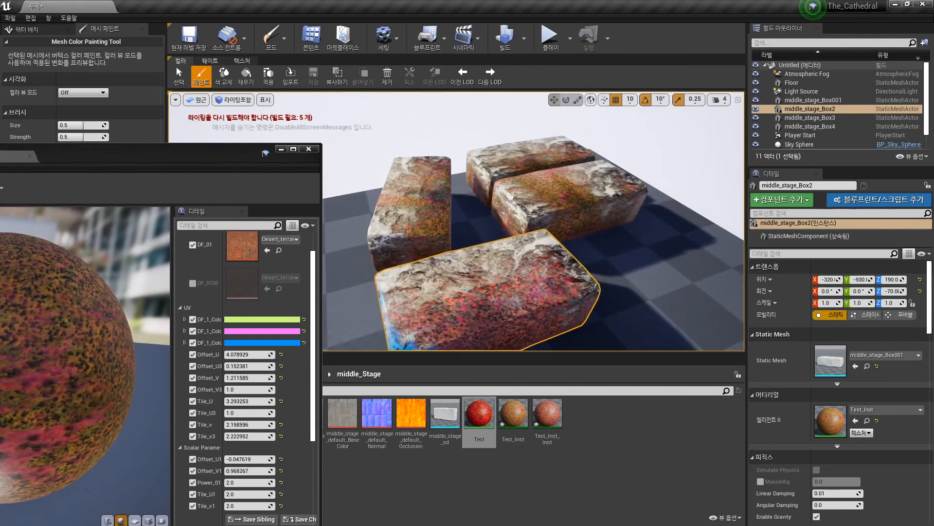
mouse_move(374, 257)
left_mouse_down("alt")
mouse_move(404, 292)
mouse_move(384, 258)
mouse_move(373, 256)
left_mouse_up("alt")
left_click_drag(194, 166, 412, 117)
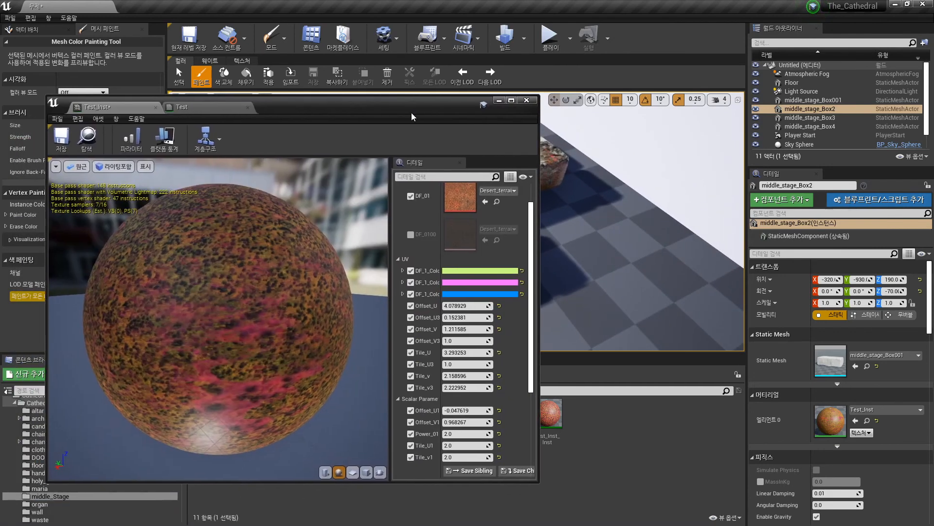
In the Test graph, select the whole node network and move it away from the material's result node
left_click(210, 139)
scroll(381, 260, "down", 10)
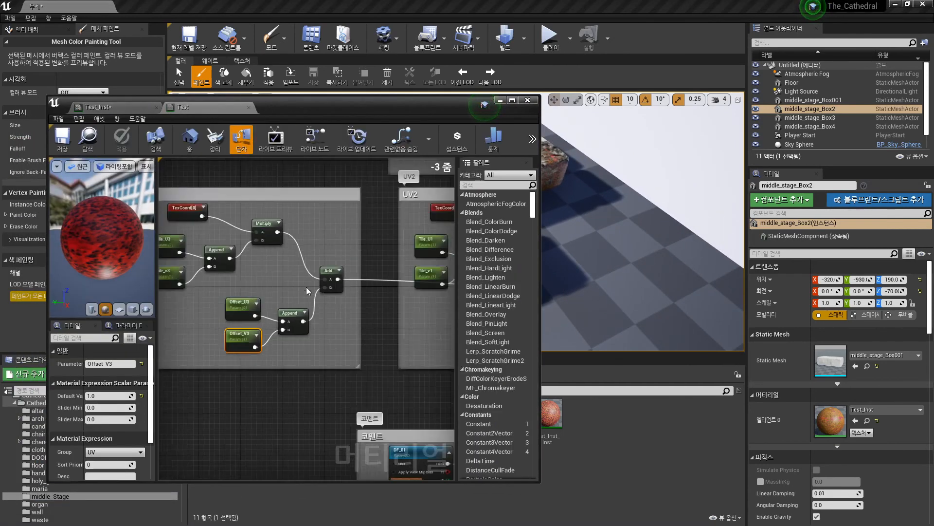
left_click_drag(370, 251, 205, 408)
left_click_drag(395, 274, 351, 170)
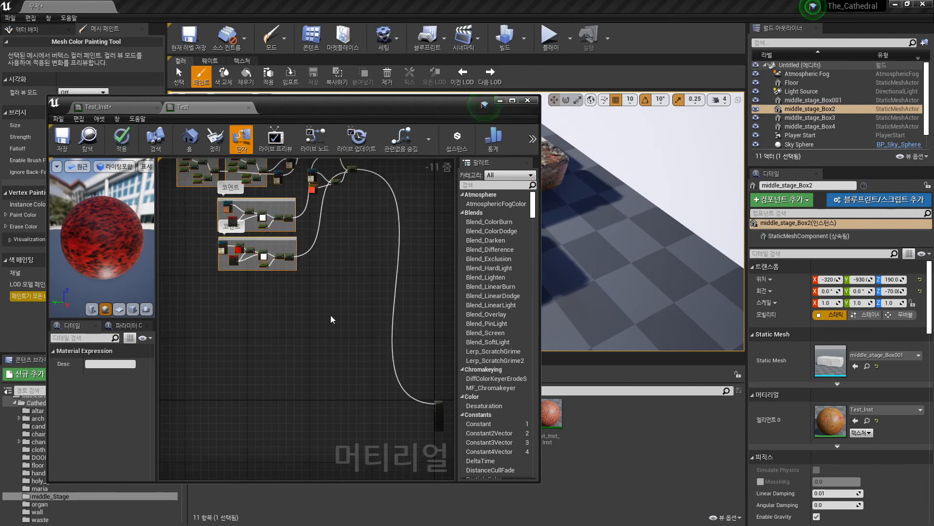
Examine the overall layout of the node groups and their connection to the result node
right_click_drag(331, 314, 340, 253)
scroll(317, 281, "up", 2)
right_click_drag(272, 322, 230, 390)
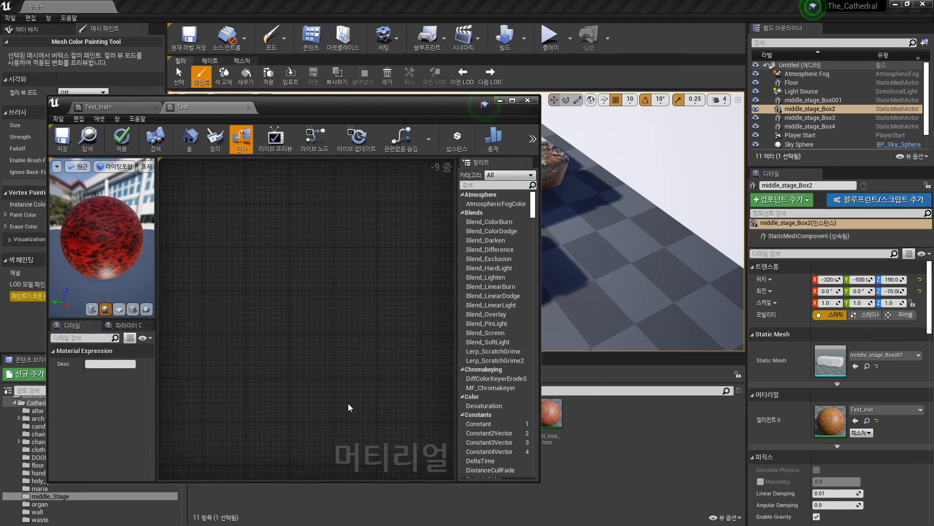
right_click_drag(334, 401, 325, 460)
right_click_drag(364, 267, 324, 442)
scroll(323, 313, "down", 3)
right_click_drag(323, 312, 303, 399)
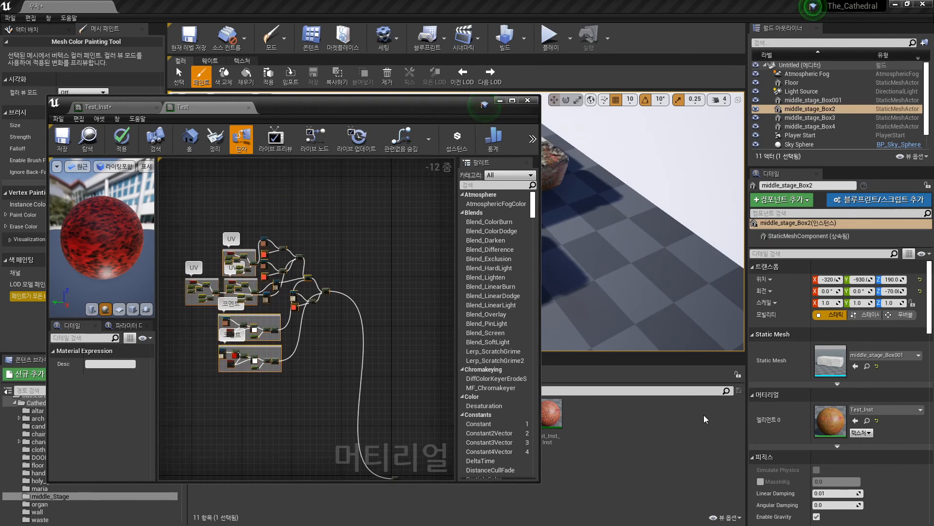
right_click_drag(278, 294, 277, 202)
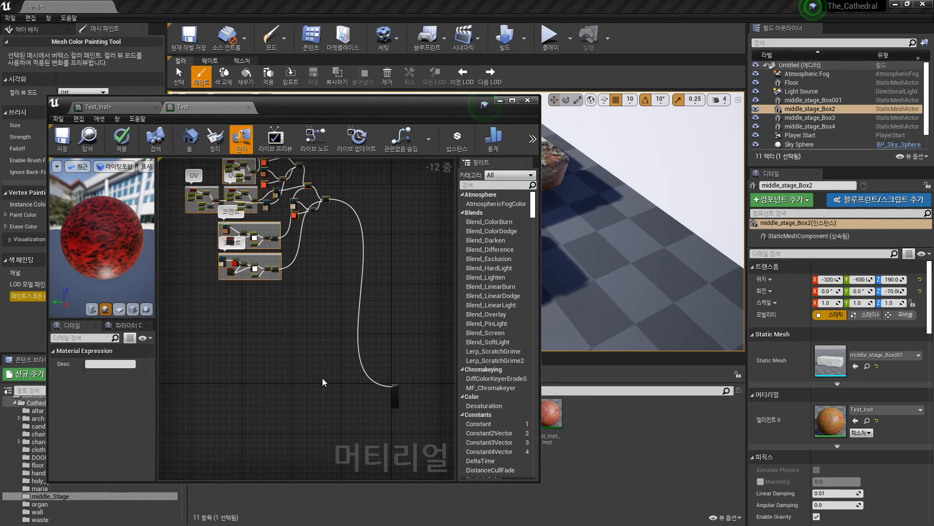
right_click_drag(284, 338, 292, 360)
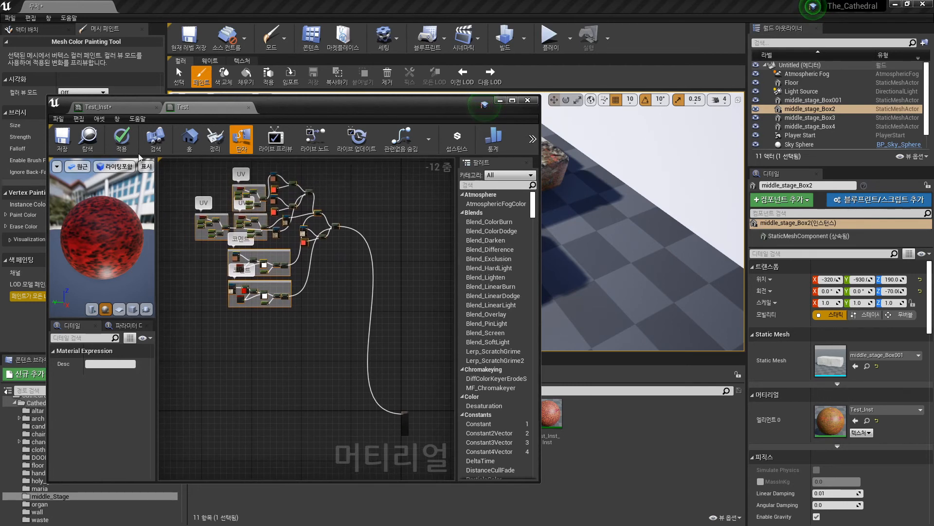
Apply the Test material changes and check the stage boxes up close in the level
left_click(122, 138)
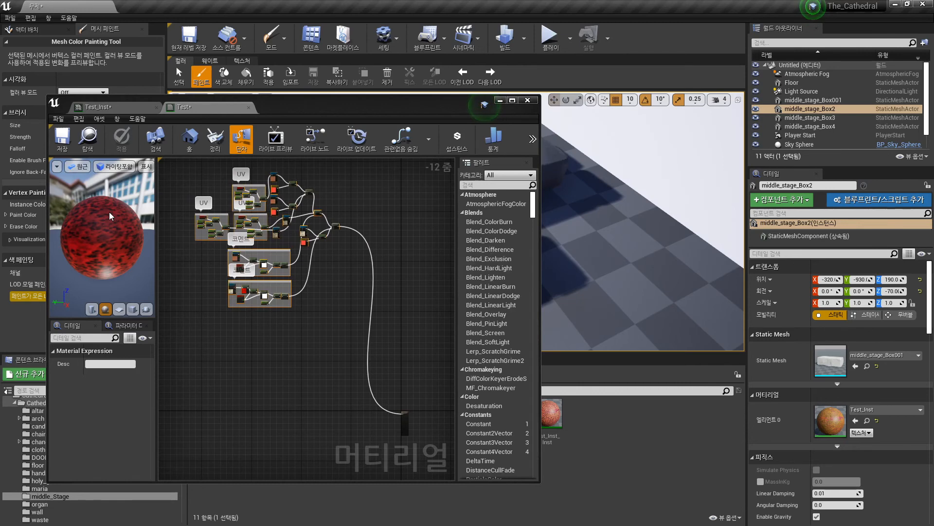
left_click_drag(376, 110, 273, 335)
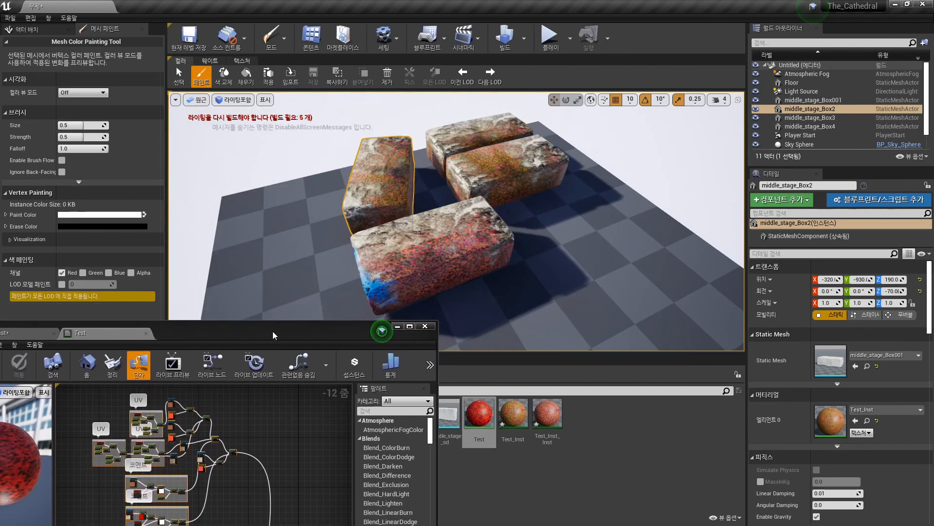
key("w")
right_click_drag(369, 243, 409, 237)
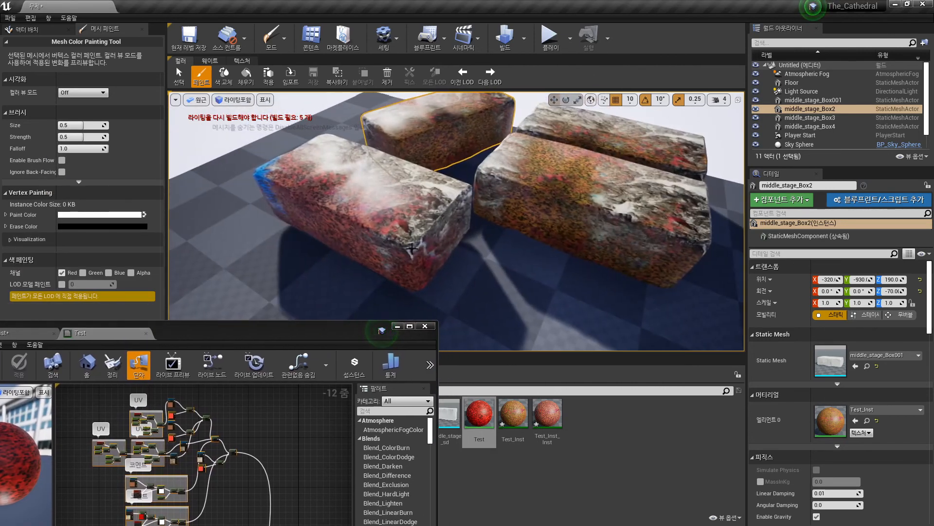
Select middle_stage_Box001 for mesh painting and switch the painted color channel from Red to Green only
left_click(179, 77)
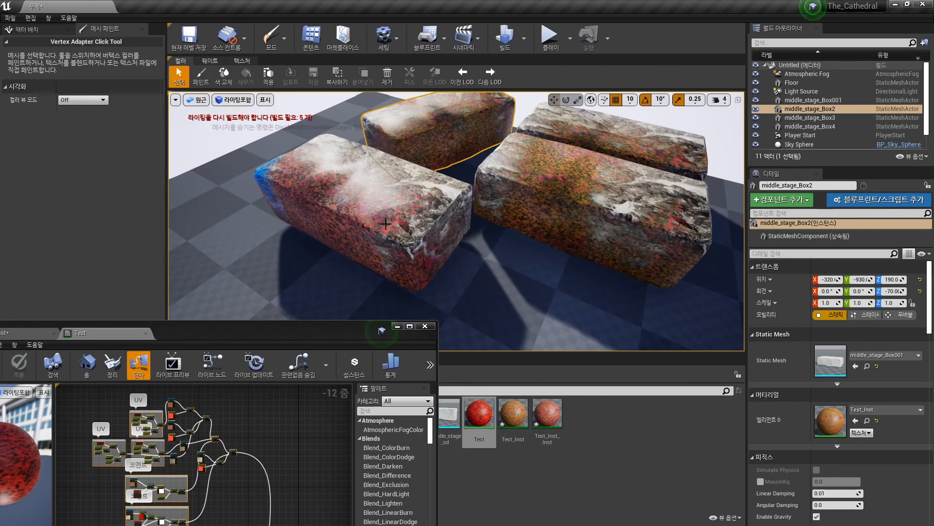
left_click(305, 183)
left_click(200, 77)
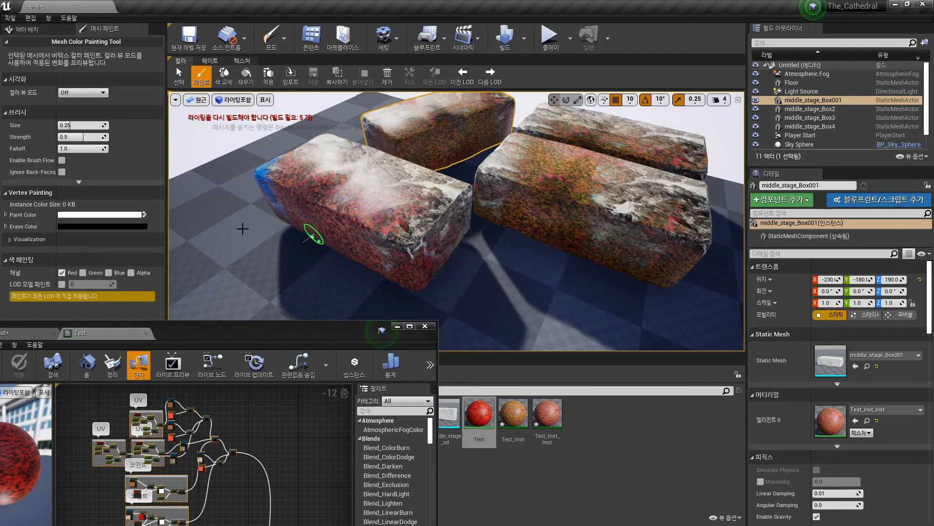
left_click(83, 272)
left_click(62, 273)
Enlarge the brush size to 0.6 and paint the green vertex channel along the edges of middle_stage_Box001
key("bracketright")
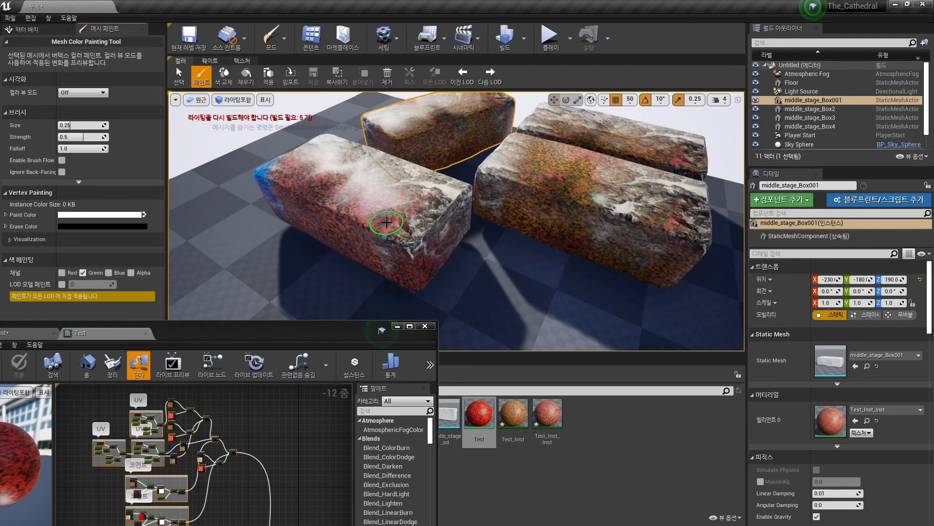
mouse_move(379, 226)
right_mouse_down()
mouse_move(355, 226)
mouse_move(369, 226)
right_mouse_up()
key("bracketright")
key("bracketright")
key("bracketright")
key("bracketright")
key("bracketright")
key("bracketright")
key("bracketright")
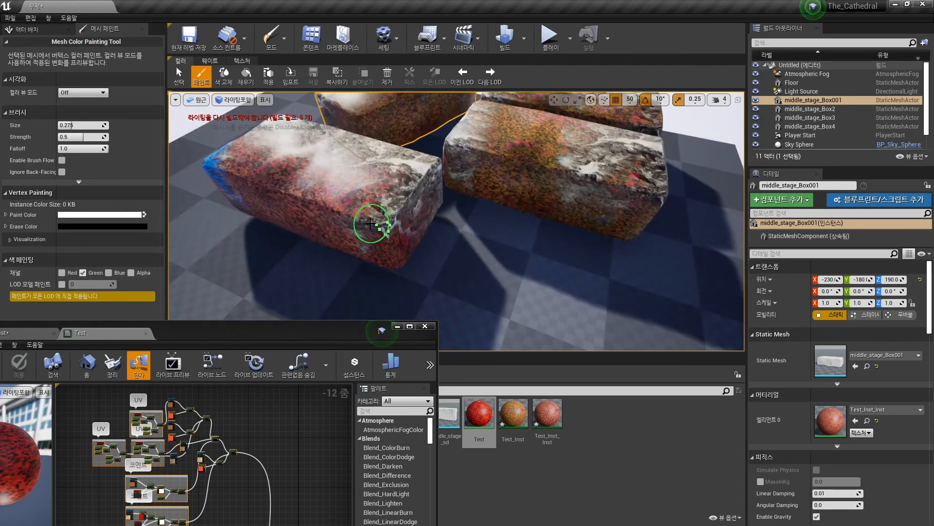
mouse_move(399, 221)
left_mouse_down()
mouse_move(386, 229)
mouse_move(365, 209)
mouse_move(334, 209)
mouse_move(402, 204)
mouse_move(348, 228)
mouse_move(221, 168)
mouse_move(407, 196)
mouse_move(359, 167)
mouse_move(311, 151)
mouse_move(265, 182)
mouse_move(321, 195)
mouse_move(248, 154)
left_mouse_up()
mouse_move(346, 247)
left_mouse_down("alt")
mouse_move(319, 261)
mouse_move(497, 248)
mouse_move(364, 251)
left_mouse_up("alt")
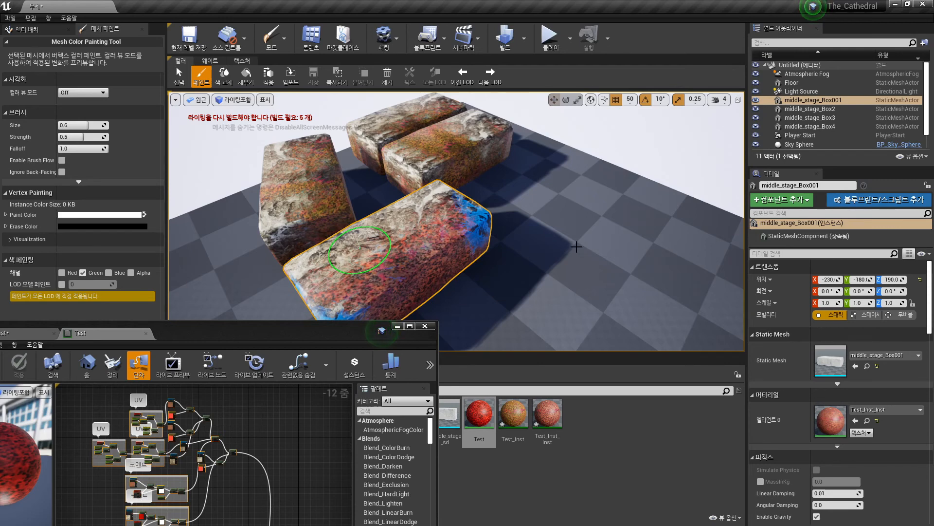
Return to the Test graph and examine how the Lerp nodes combine the texture and mask layers
left_click_drag(317, 333, 450, 195)
scroll(392, 369, "up", 7)
right_click_drag(364, 356, 339, 318)
scroll(339, 317, "down", 2)
scroll(414, 355, "up", 3)
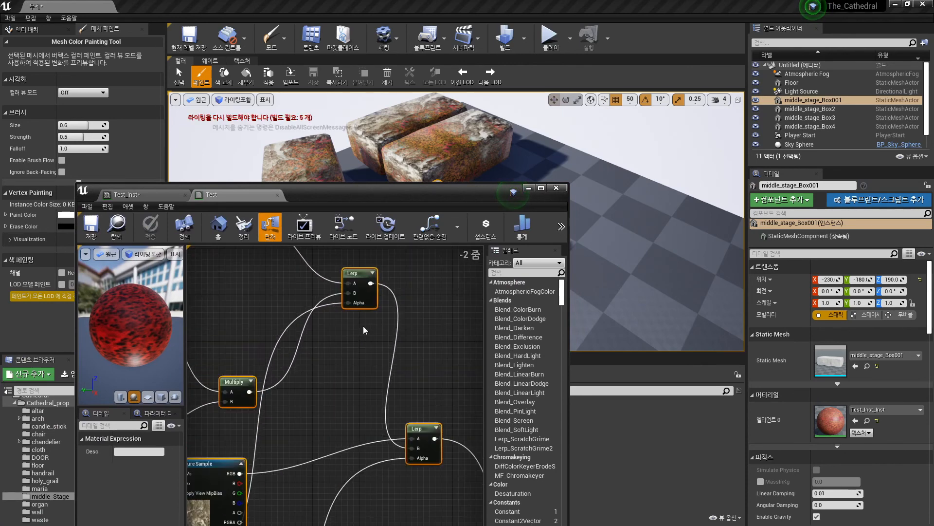
scroll(358, 330, "up", 2)
scroll(415, 319, "down", 2)
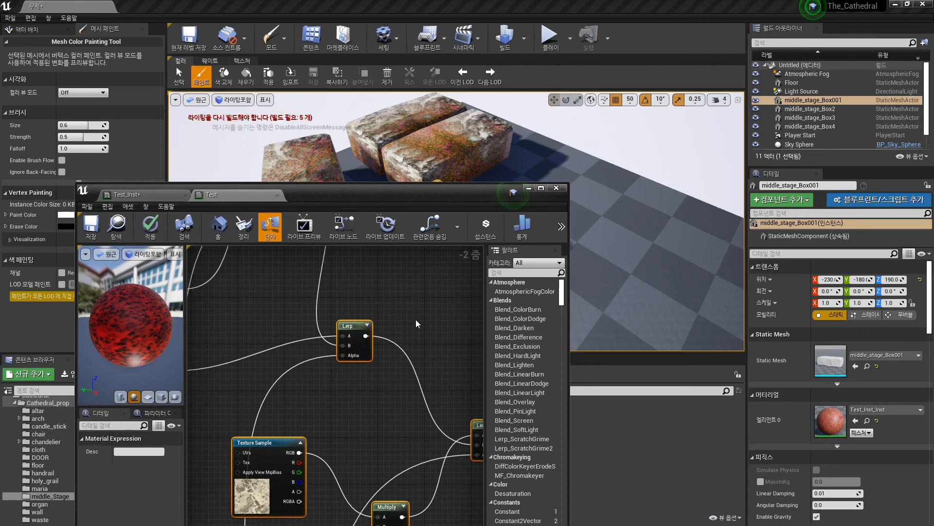
Examine how the textures, tint colors and UV tiling and offset groups are wired in the Test graph
left_click(425, 327)
scroll(392, 372, "down", 3)
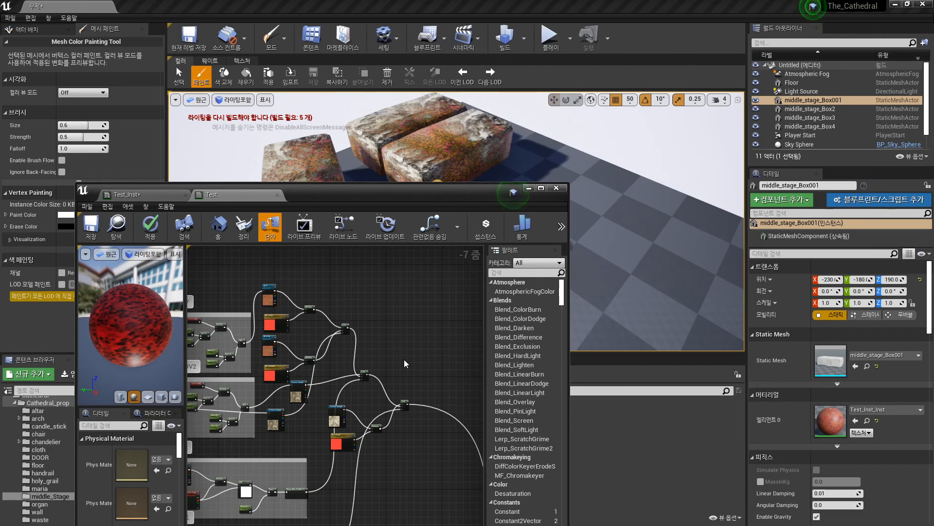
left_click_drag(303, 276, 261, 376)
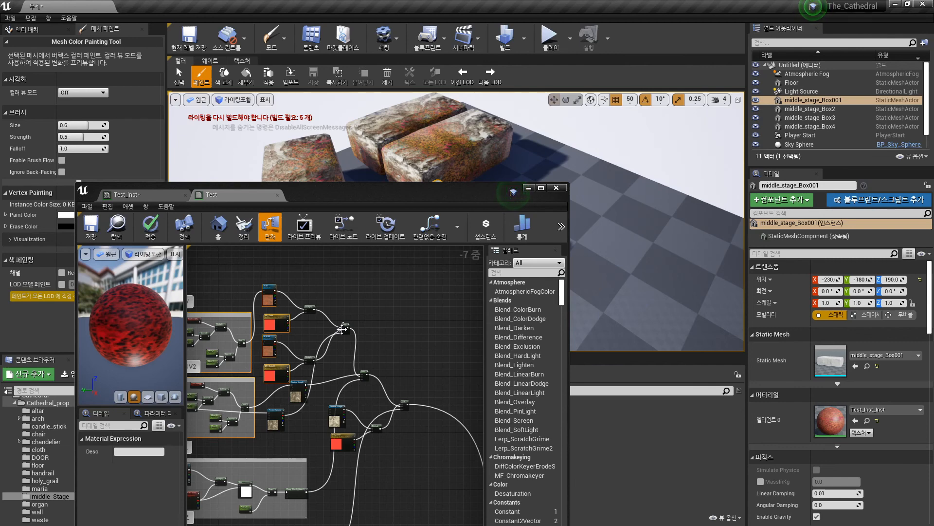
left_click_drag(350, 195, 533, 253)
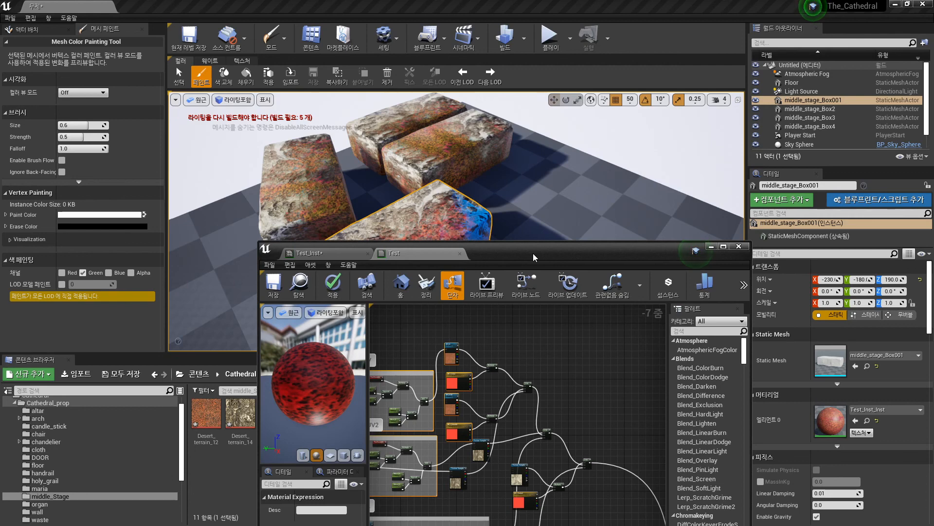
right_click_drag(462, 400, 490, 408)
scroll(501, 419, "up", 5)
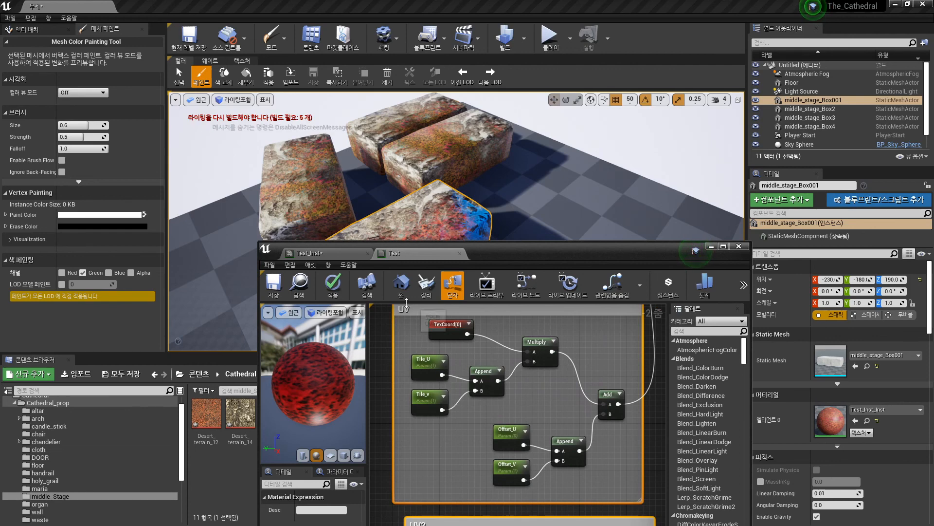
Switch to the Test_Inst material instance and set Offset_U, Offset_U3, Offset_V and Offset_V3 to 1
left_click(340, 252)
left_click_drag(550, 256, 631, 101)
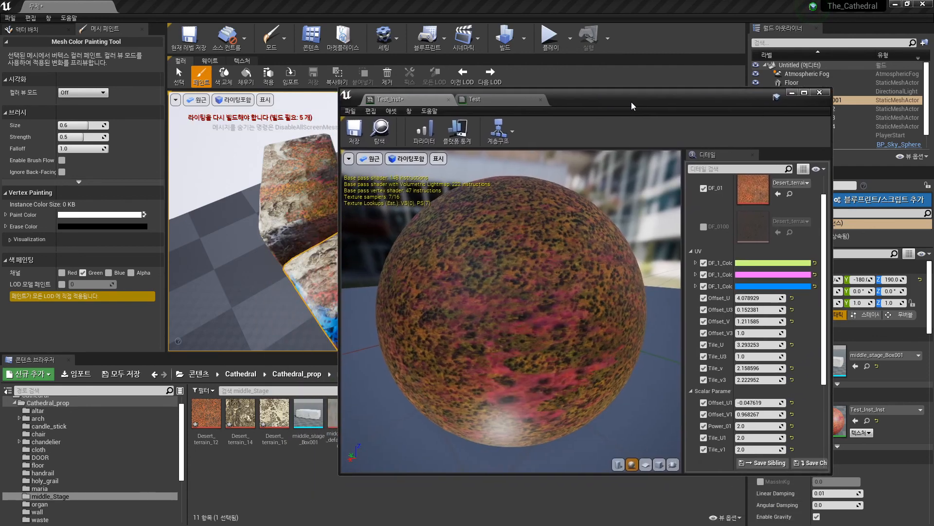
left_click(759, 298)
type("1")
key("Return")
left_click(773, 309)
type("1")
key("Tab")
type("1")
key("Tab")
type("1")
key("Tab")
Set the Tile_U, Tile_U3, Tile_v and Tile_v3 parameters of Test_Inst to 1
type("1")
key("Tab")
type("1")
key("Tab")
type("1")
key("Tab")
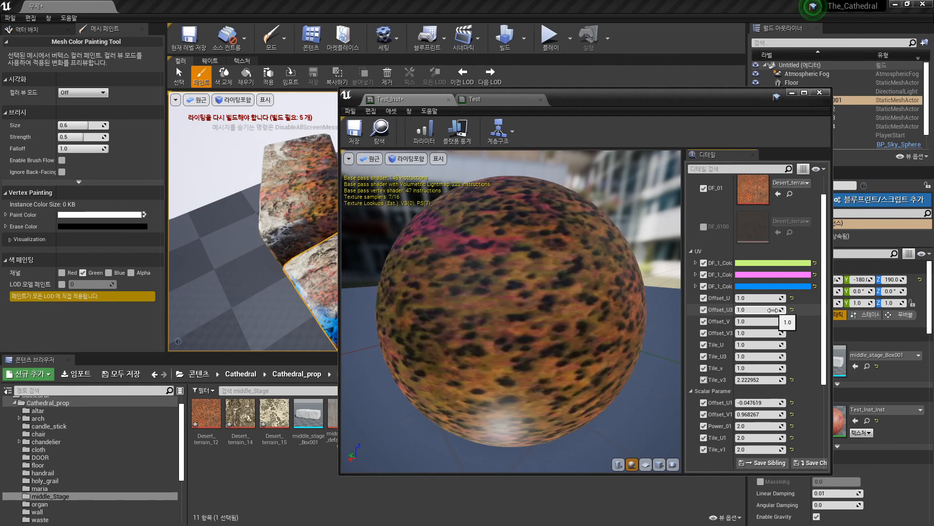
type("1")
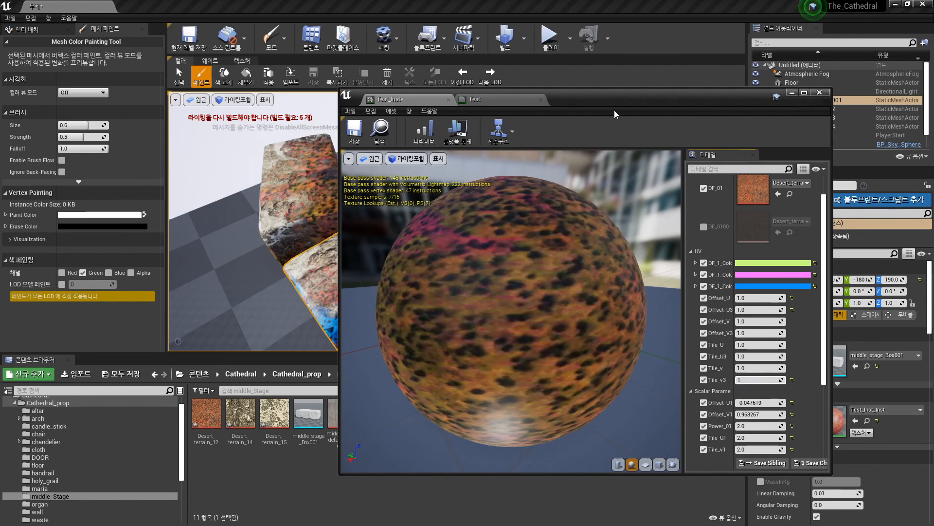
Adjust Test_Inst's UV offsets to about 5.23, 9.09, 3.75, 10.19 and tiling to about 2.96, 3.77, 7.37, 5.26, in listed order, checking the box up close
left_click_drag(633, 101, 711, 107)
mouse_move(336, 249)
left_mouse_down("alt")
mouse_move(327, 219)
mouse_move(275, 171)
mouse_move(236, 198)
mouse_move(376, 251)
mouse_move(310, 279)
left_mouse_up("alt")
scroll(309, 278, "up", 5)
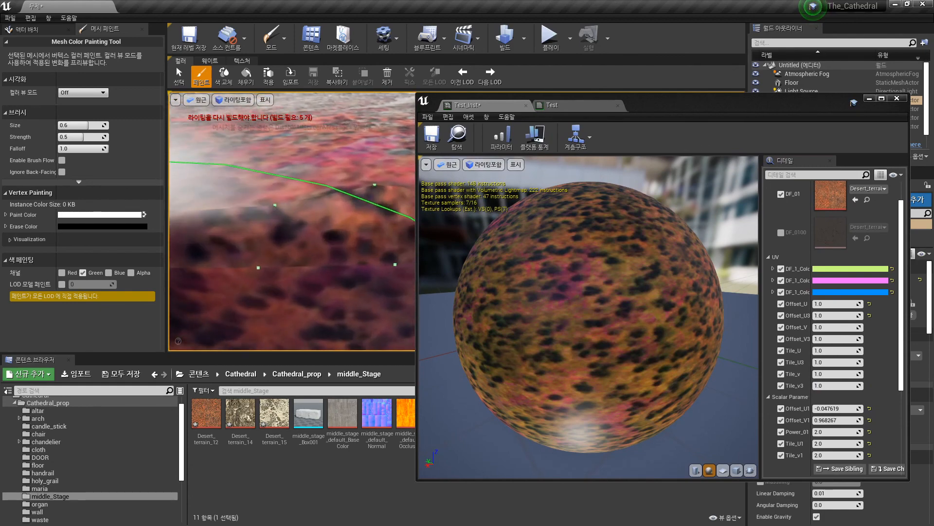
scroll(384, 265, "down", 5)
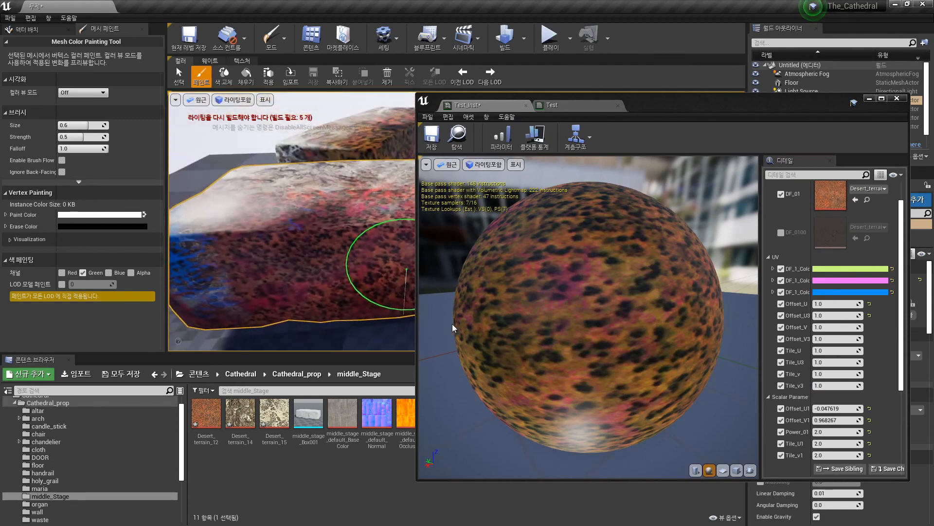
mouse_move(851, 305)
left_mouse_down()
mouse_move(861, 305)
mouse_move(851, 316)
mouse_move(872, 316)
mouse_move(862, 339)
mouse_move(839, 351)
mouse_move(852, 385)
left_mouse_up()
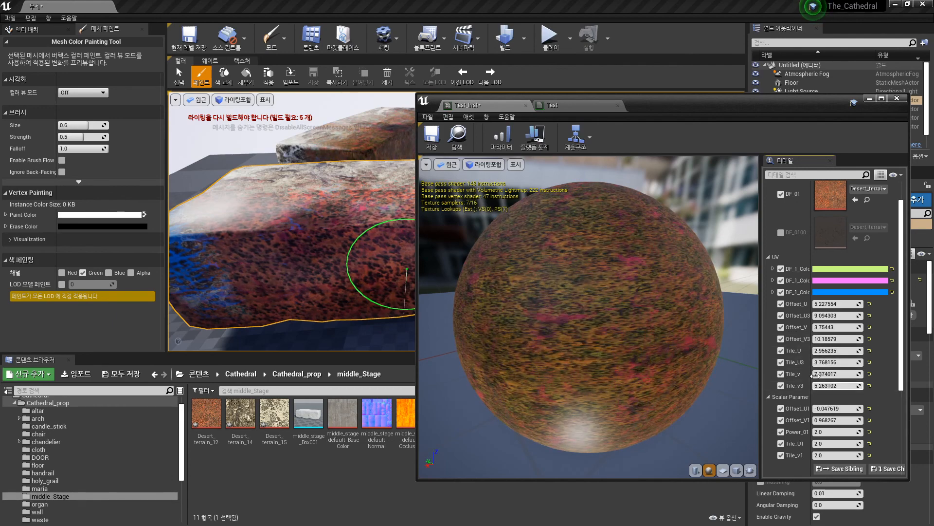
mouse_move(311, 294)
right_mouse_down()
mouse_move(247, 295)
mouse_move(226, 321)
right_mouse_up()
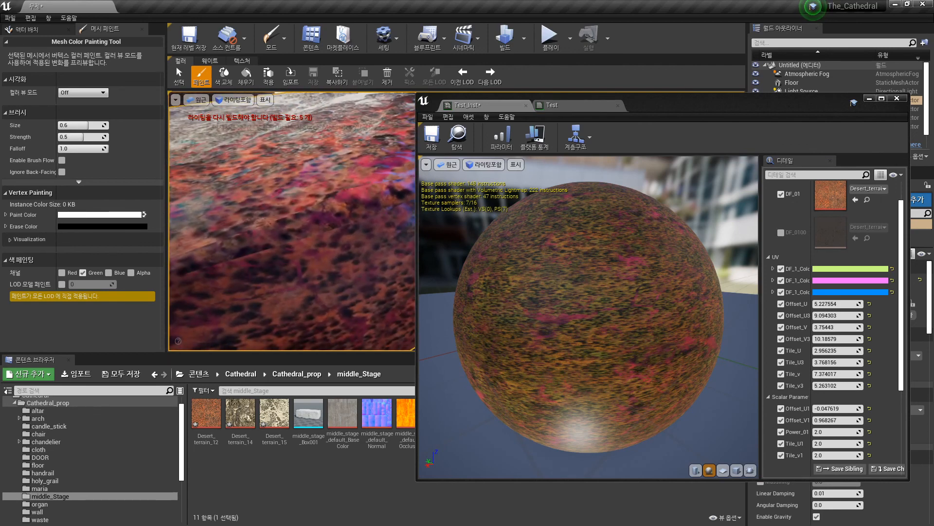
right_click_drag(299, 266, 300, 242)
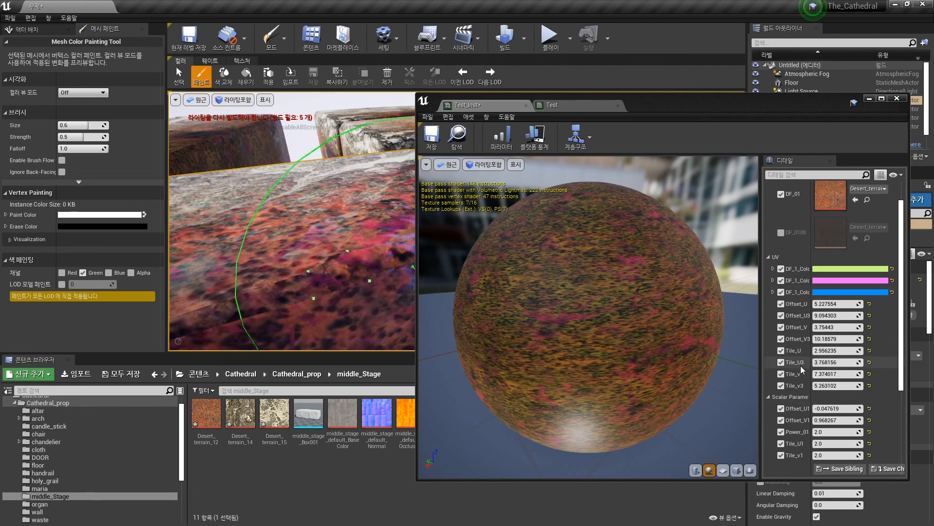
Close the material editor window and apply the pending changes to the original Test material
left_click_drag(680, 104, 713, 128)
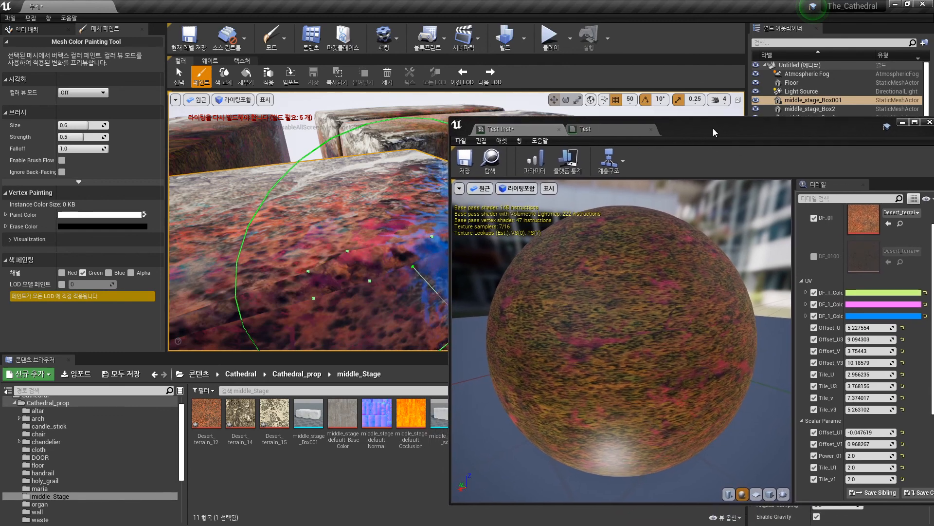
left_click_drag(713, 128, 489, 191)
left_click(684, 171)
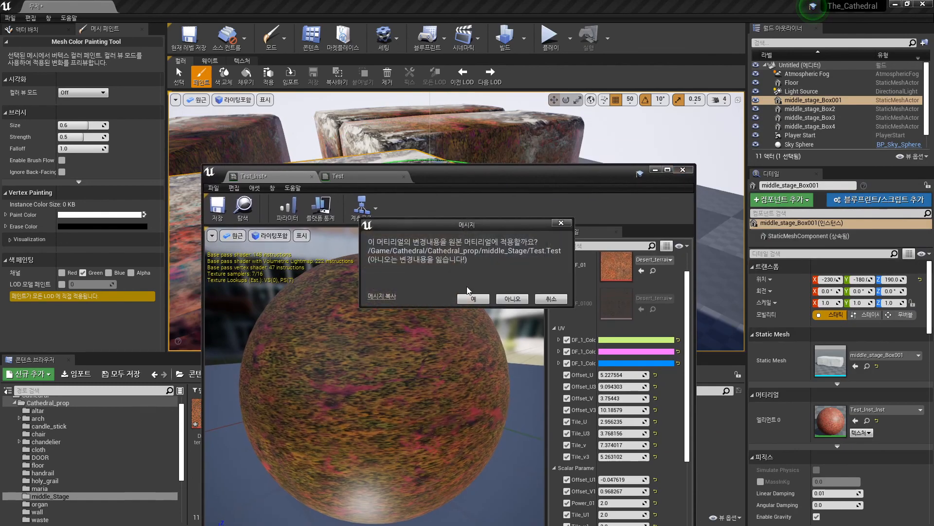
left_click(474, 298)
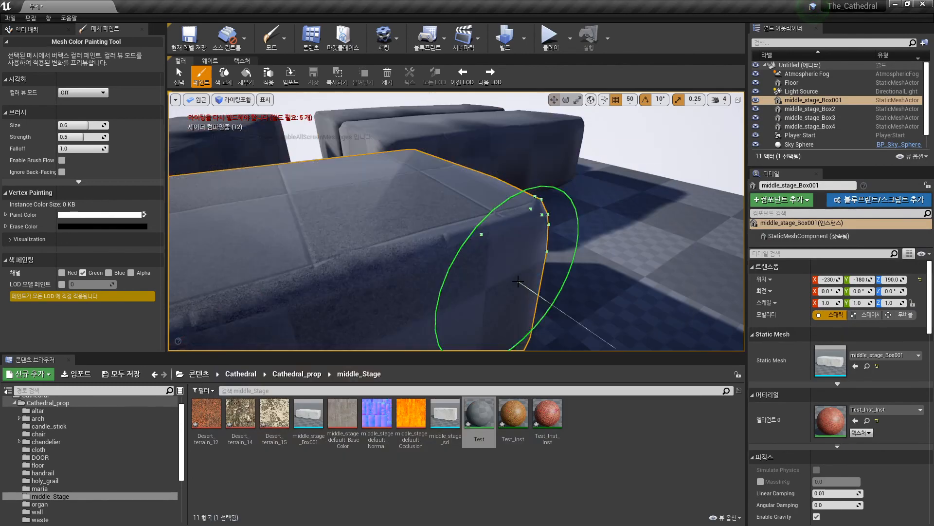
Set the level viewport to the Unlit view mode and check the painted stage boxes
right_click_drag(519, 281, 467, 286)
key("s")
key("w")
mouse_move(481, 254)
right_mouse_down()
mouse_move(472, 251)
mouse_move(480, 258)
right_mouse_up()
left_click(236, 101)
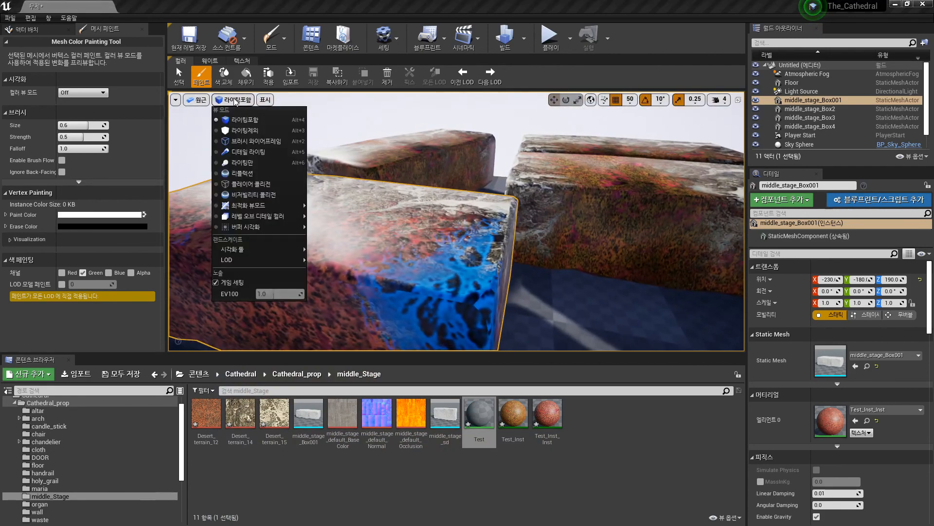
left_click(237, 130)
mouse_move(323, 198)
right_mouse_down()
mouse_move(532, 292)
mouse_move(459, 198)
mouse_move(598, 160)
mouse_move(559, 155)
mouse_move(552, 160)
mouse_move(642, 205)
mouse_move(624, 252)
mouse_move(542, 287)
mouse_move(428, 263)
right_mouse_up()
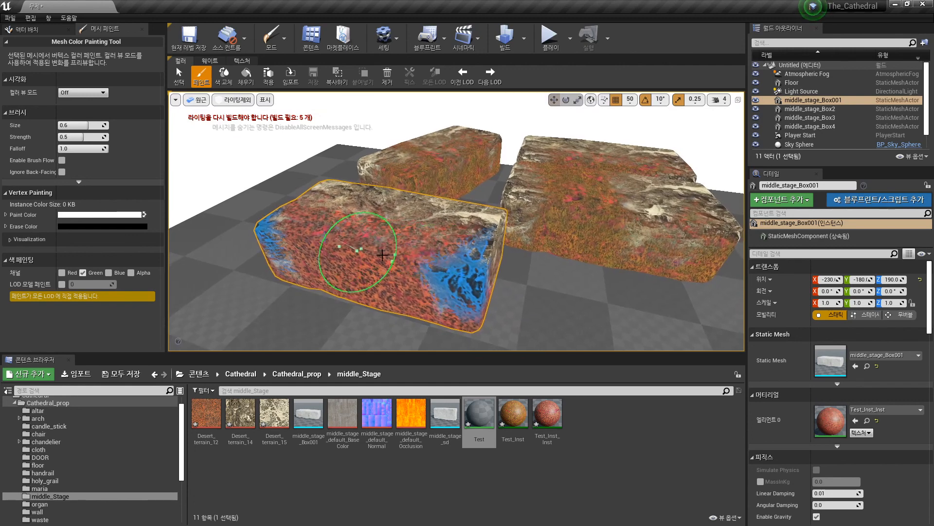